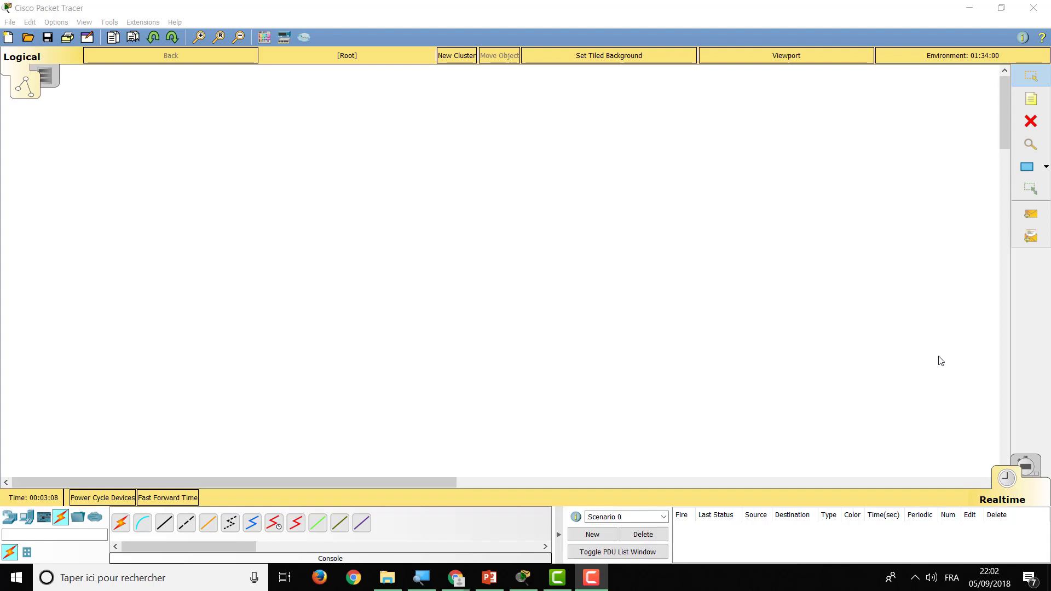
Open the File menu on the blank Packet Tracer workspace
left_click(10, 22)
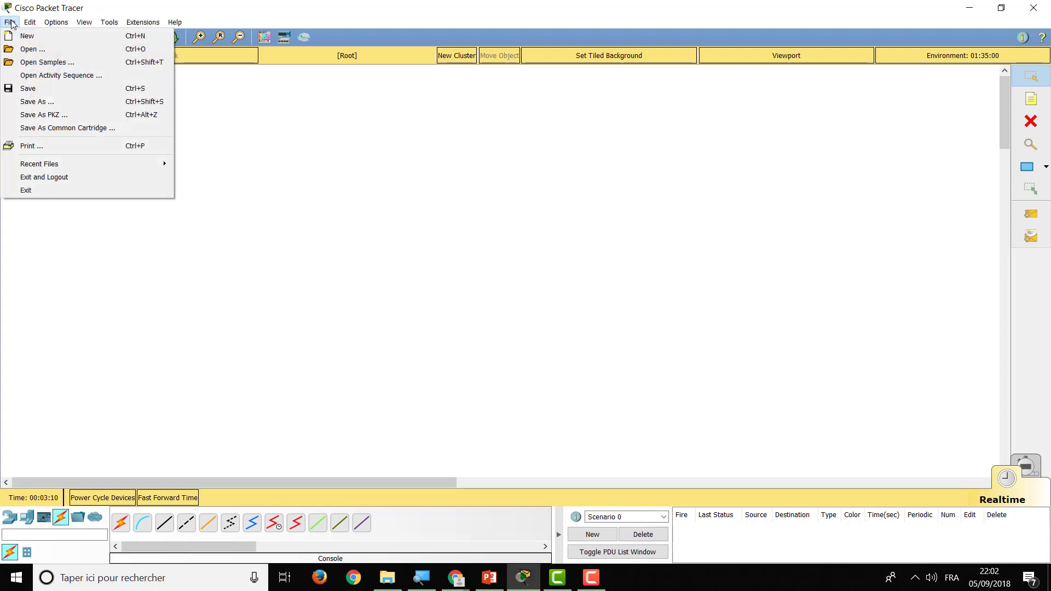
Start Save As and browse to the Documents folder
left_click(35, 101)
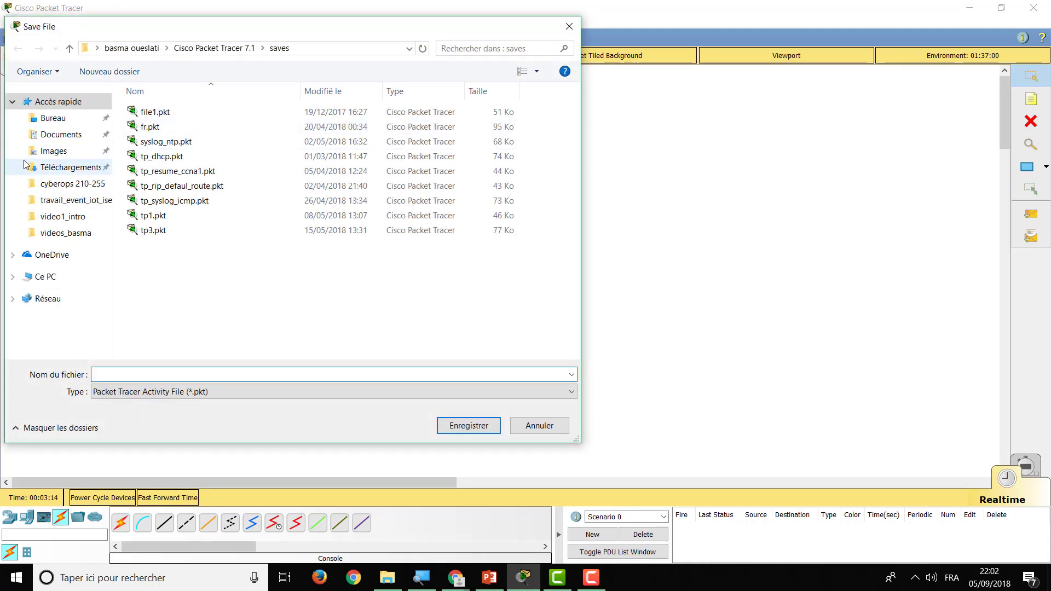
left_click(63, 133)
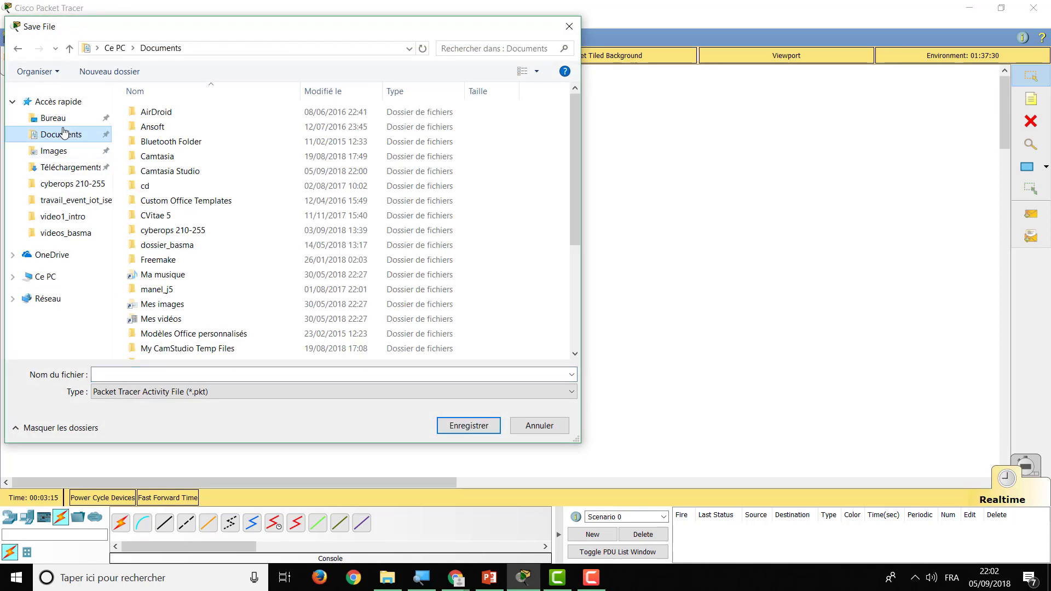
left_click(182, 338)
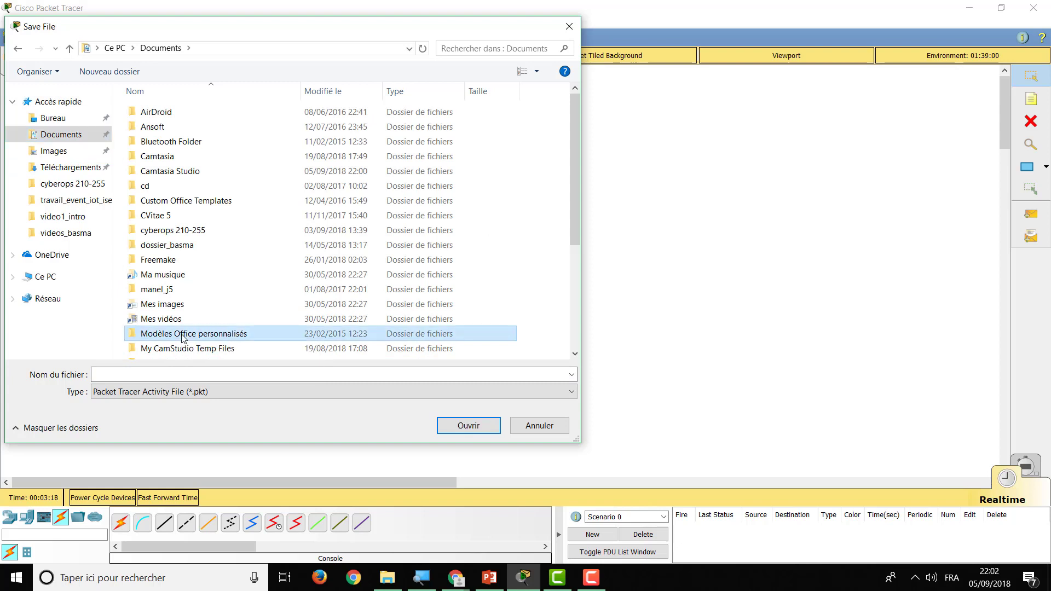
type("tp")
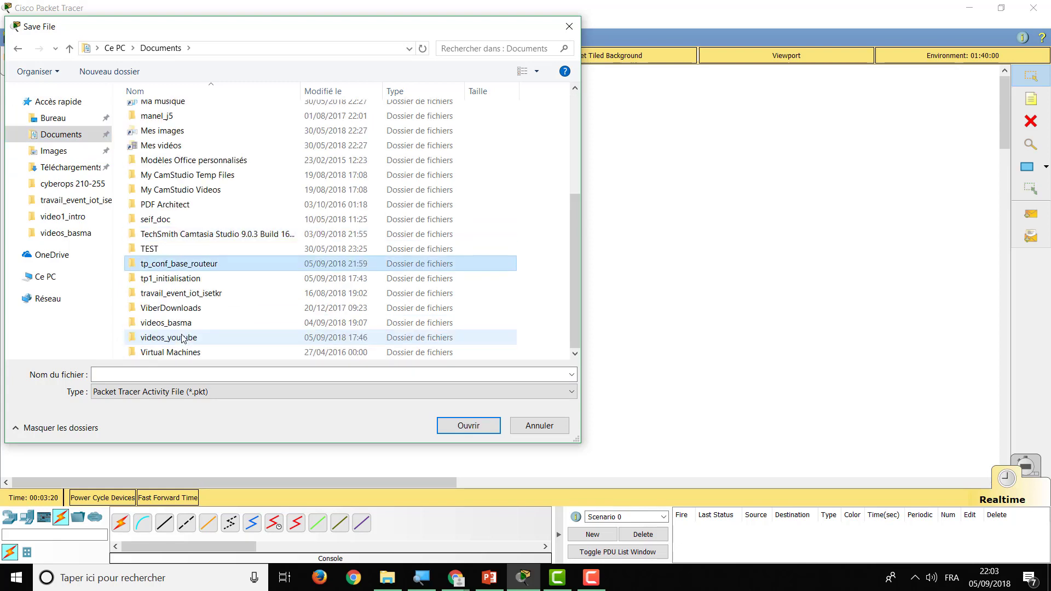
Create folder tp_routage_dynamique_rip in Documents and save the file inside it as tp_rip
left_click(80, 78)
type("tp_")
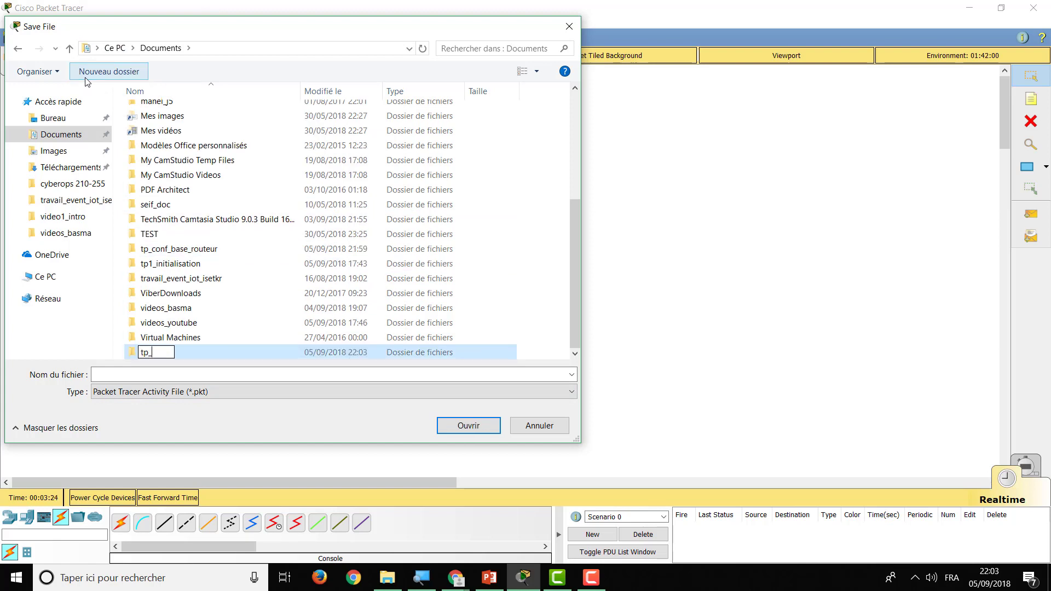
type("routage_")
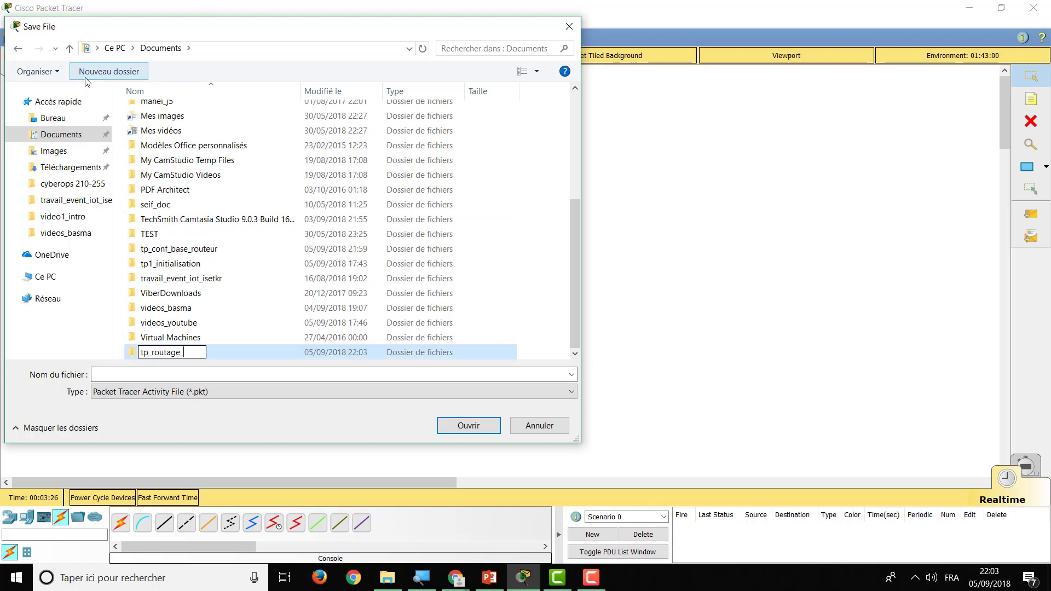
type("dynamique_rip")
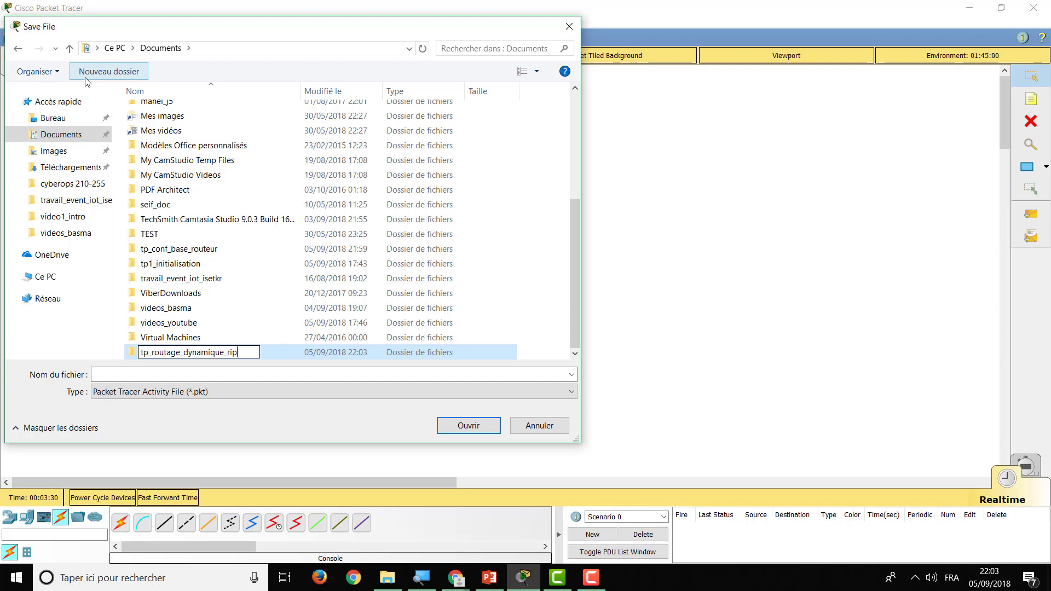
key("Return")
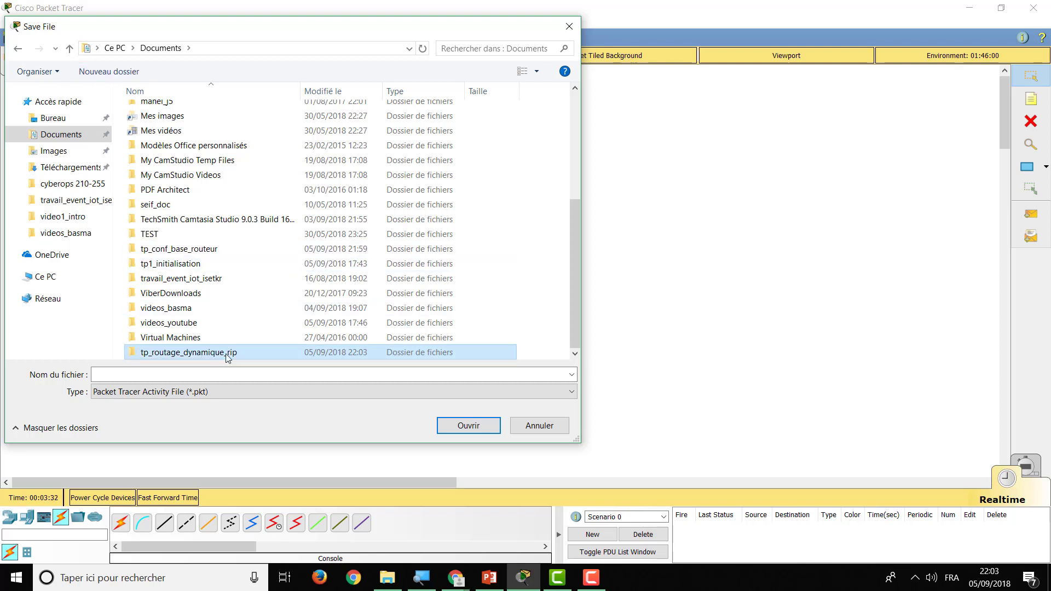
double_click(255, 352)
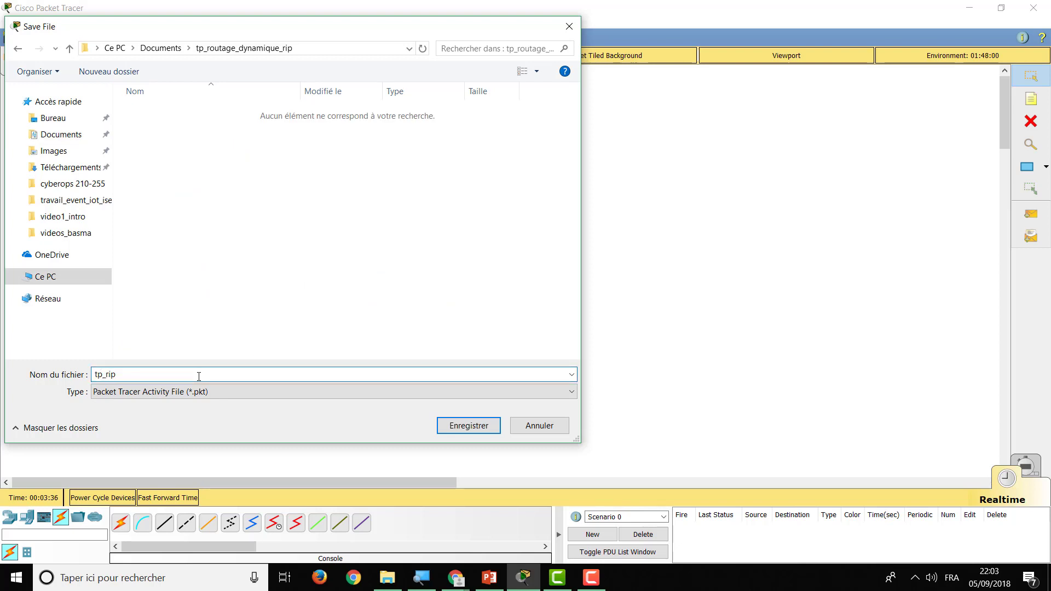
key("Return")
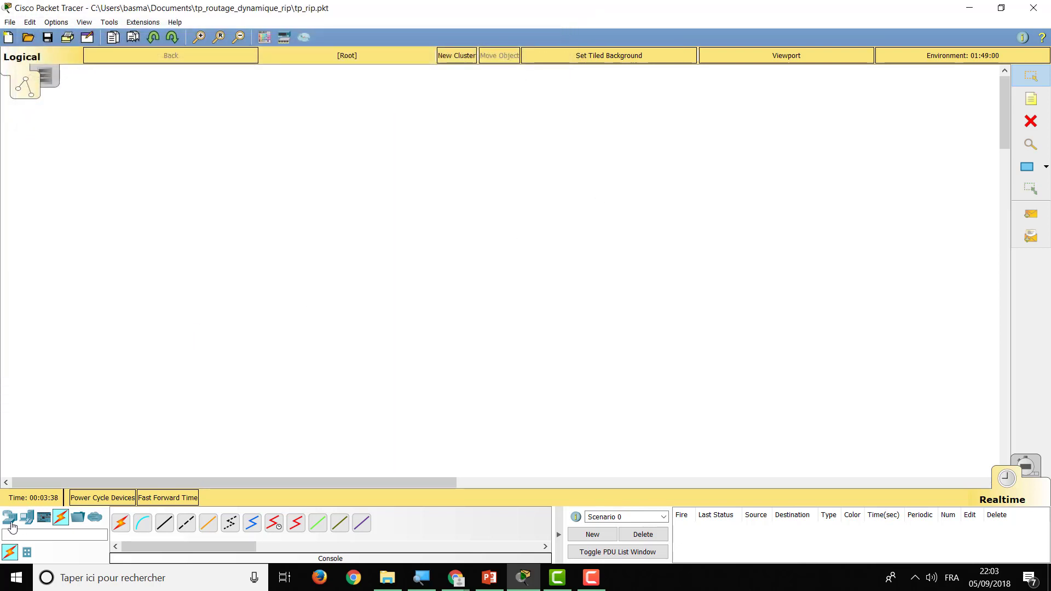
Place two 1941 routers, Router0 and Router1, side by side
left_click(12, 524)
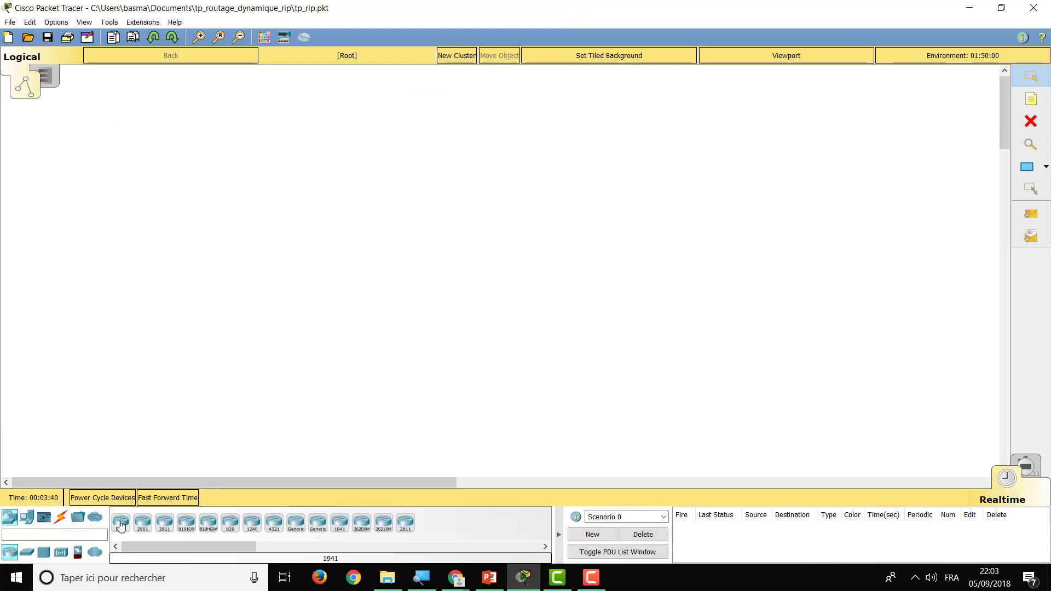
left_click(121, 524)
left_click(326, 173)
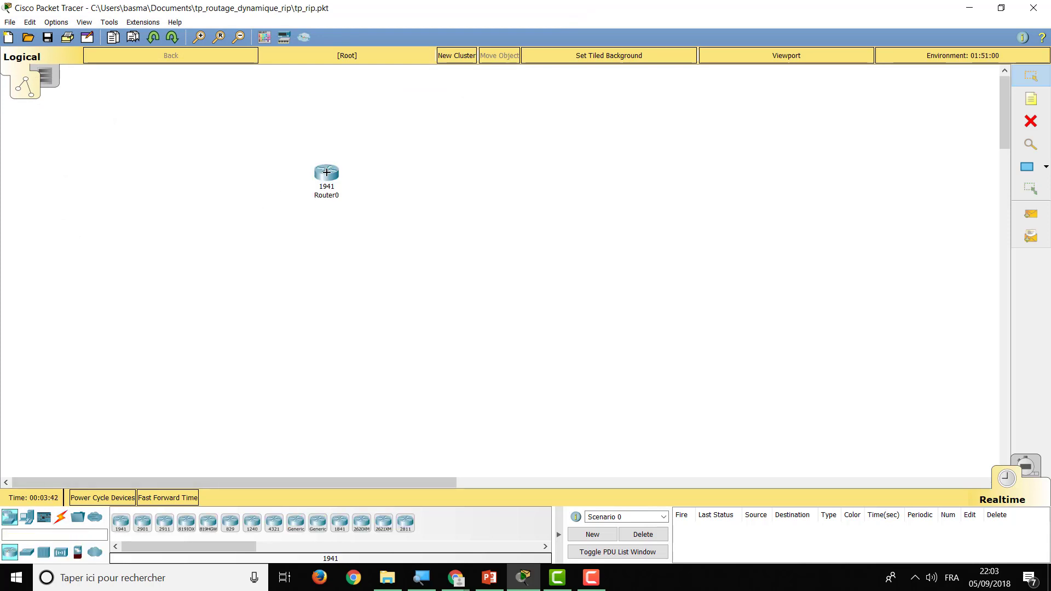
left_click(121, 524)
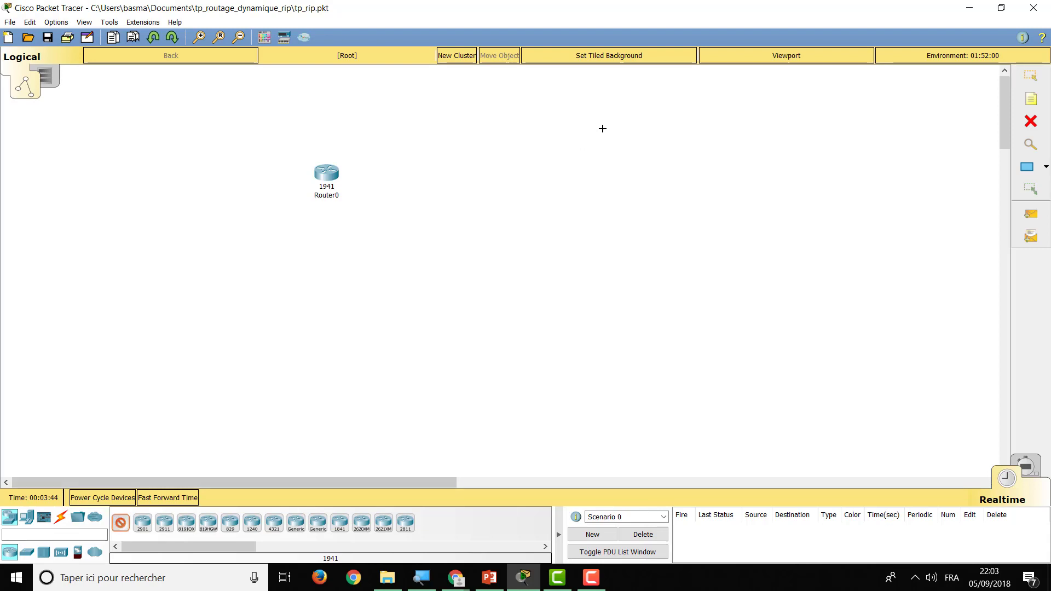
left_click(495, 171)
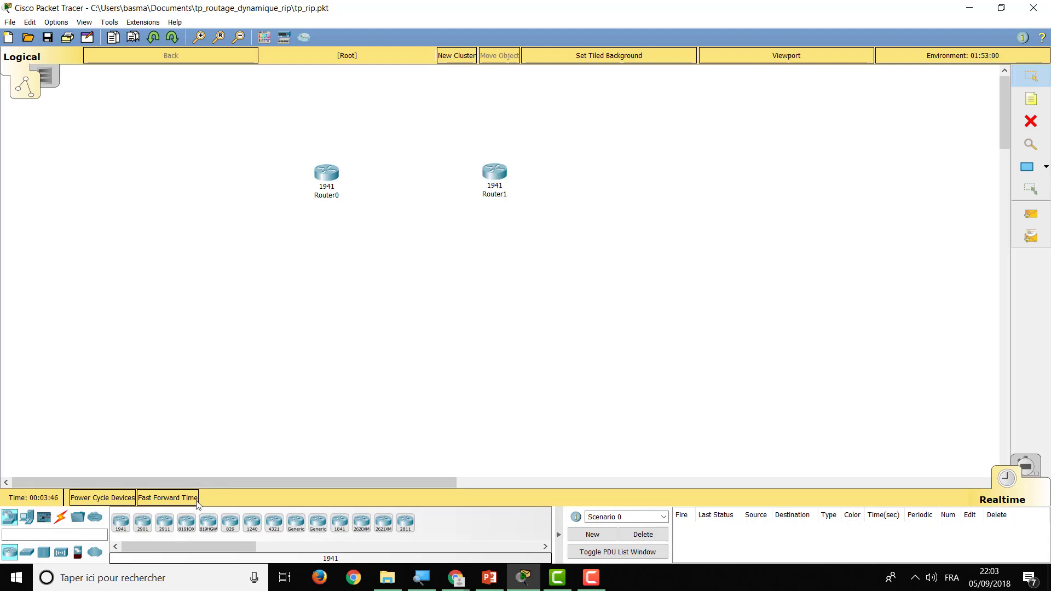
Place two 2960-24TT switches, Switch0 under Router0 and Switch1 under Router1
left_click(27, 552)
left_click(119, 524)
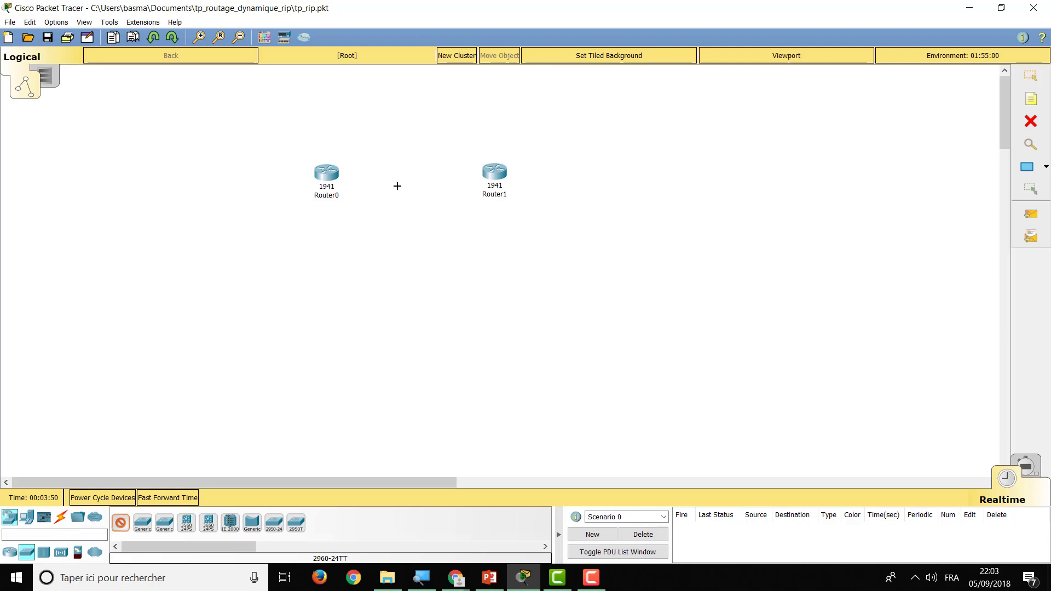
left_click(326, 252)
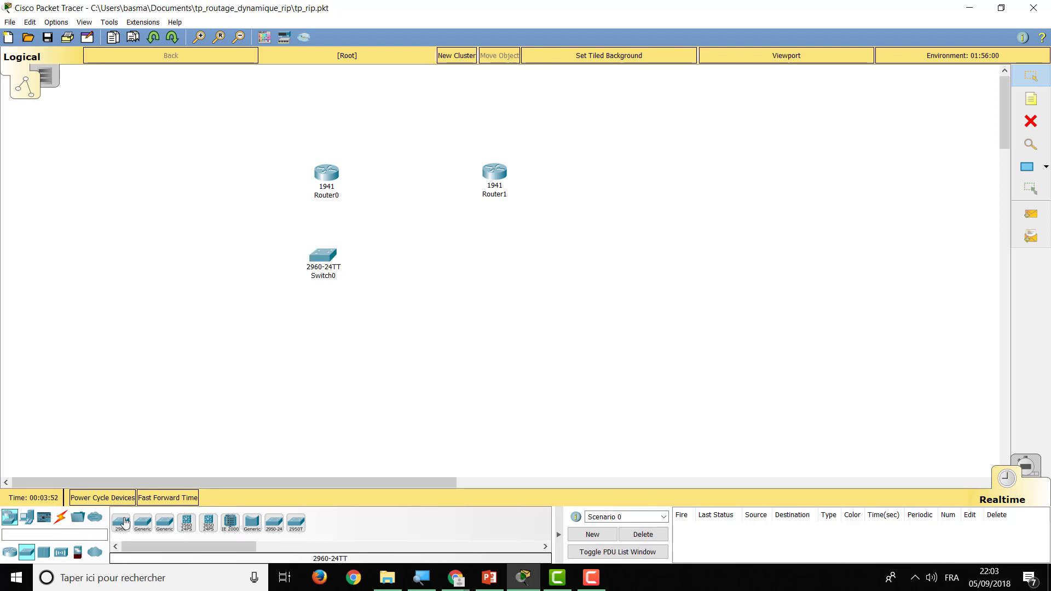
left_click(120, 524)
left_click(492, 258)
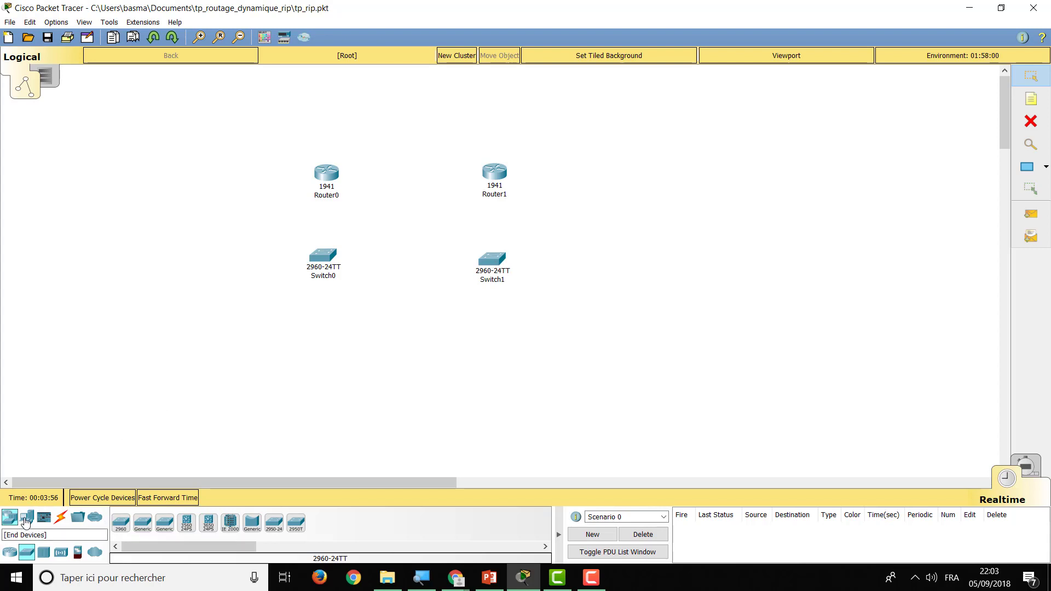
left_click(27, 516)
left_click(120, 522)
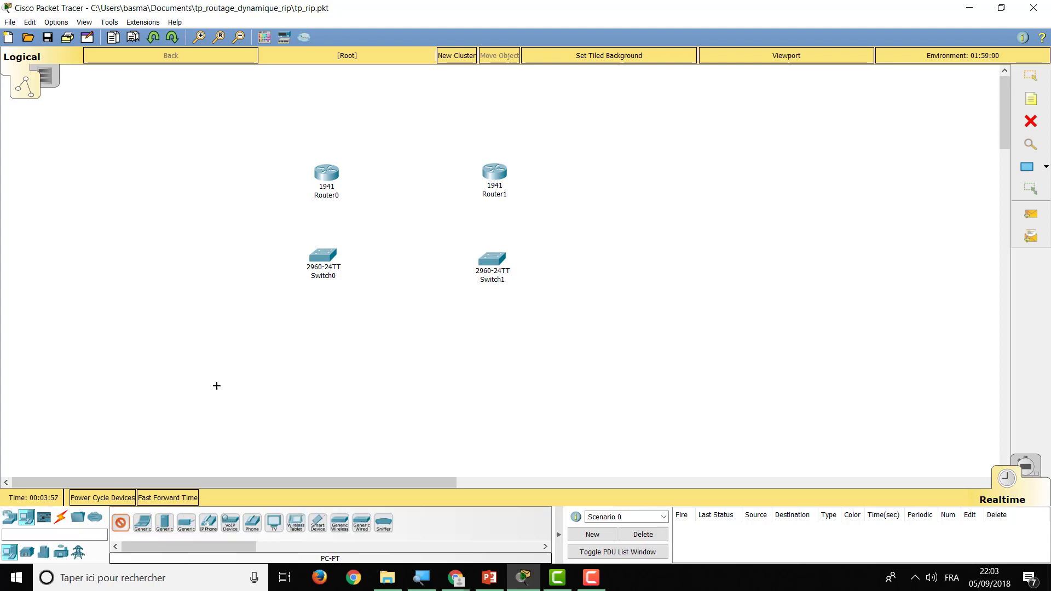
Place PC0, PC1, PC2 and PC3 in a row below the switches and nudge them into line
left_click(251, 360)
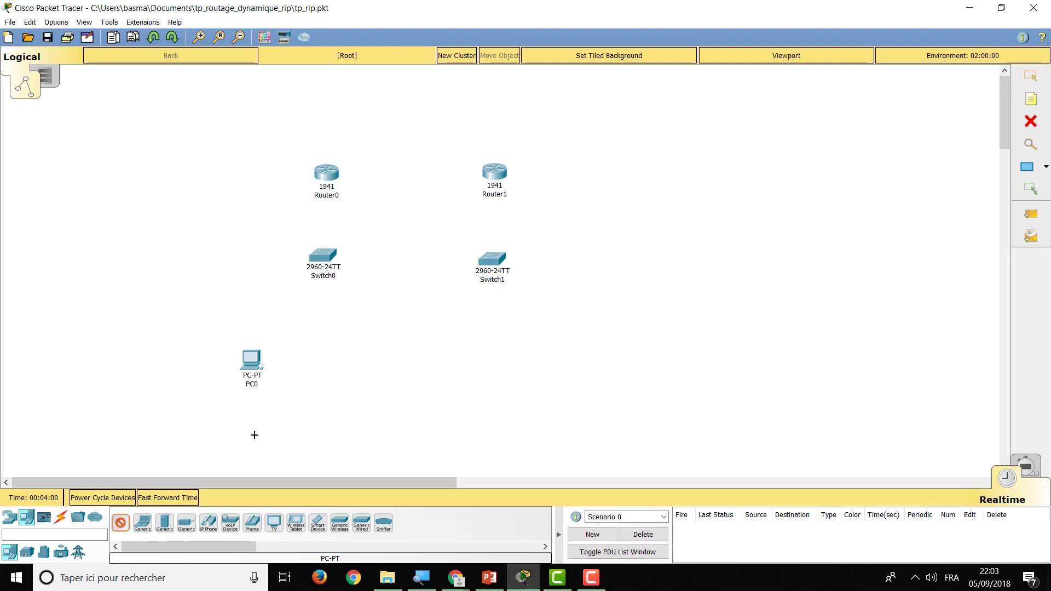
left_click(339, 362)
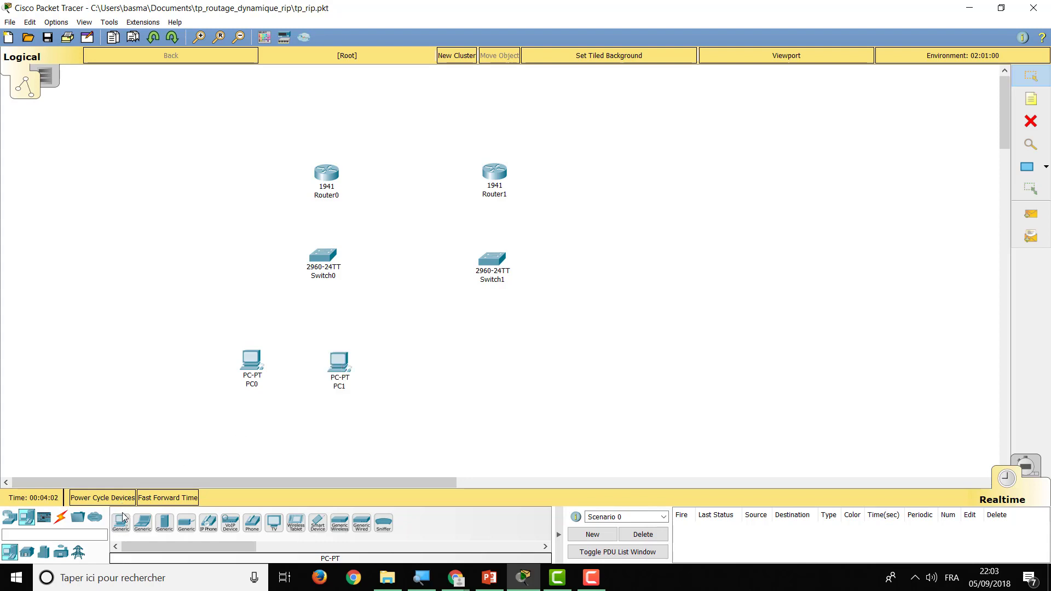
left_click(446, 366)
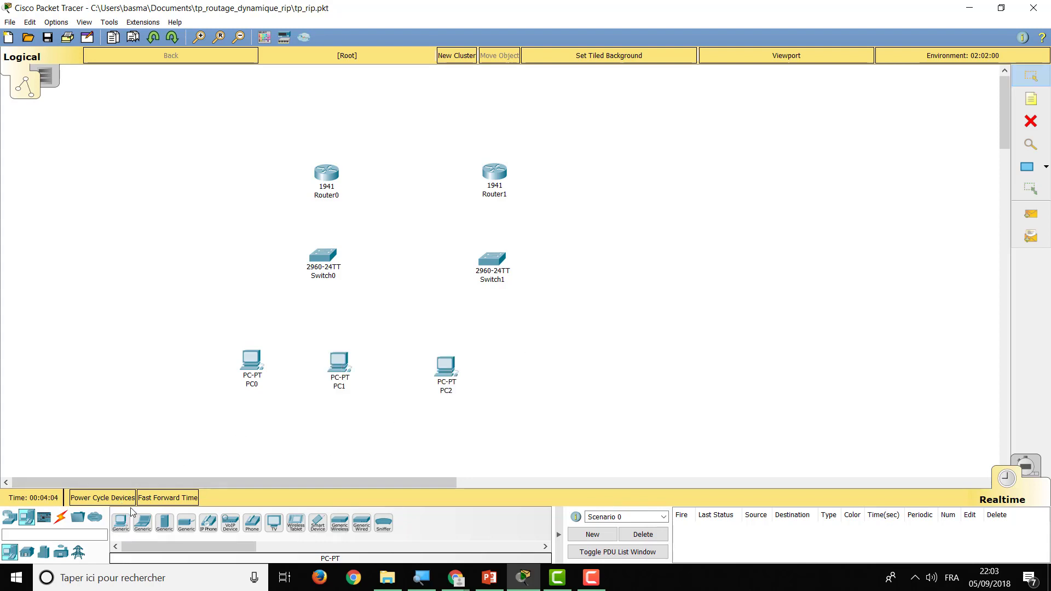
left_click(532, 371)
left_click_drag(528, 373, 529, 367)
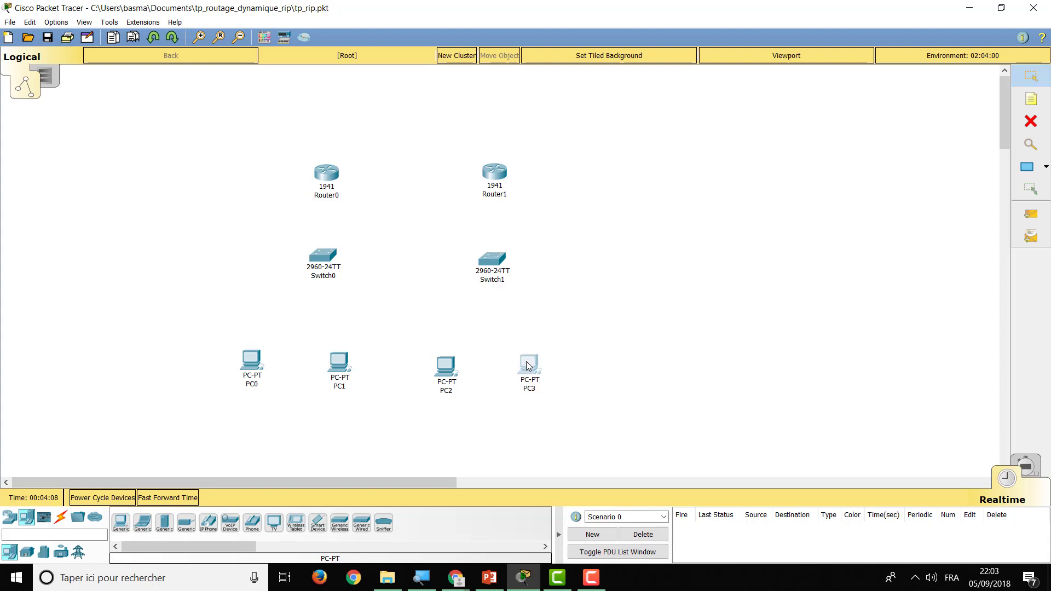
left_click_drag(337, 366, 332, 367)
left_click_drag(451, 370, 446, 366)
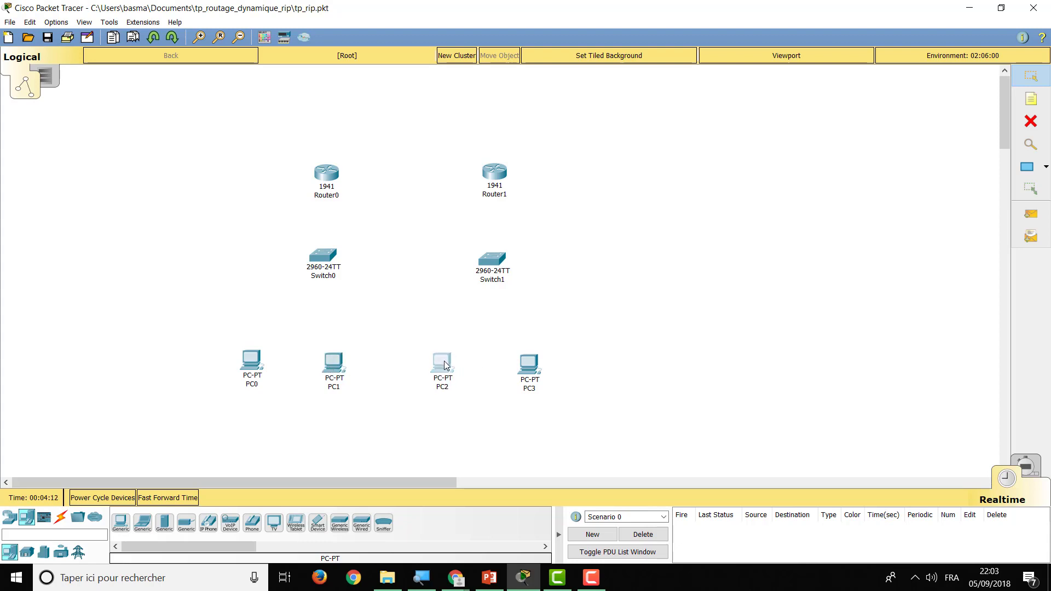
left_click(620, 324)
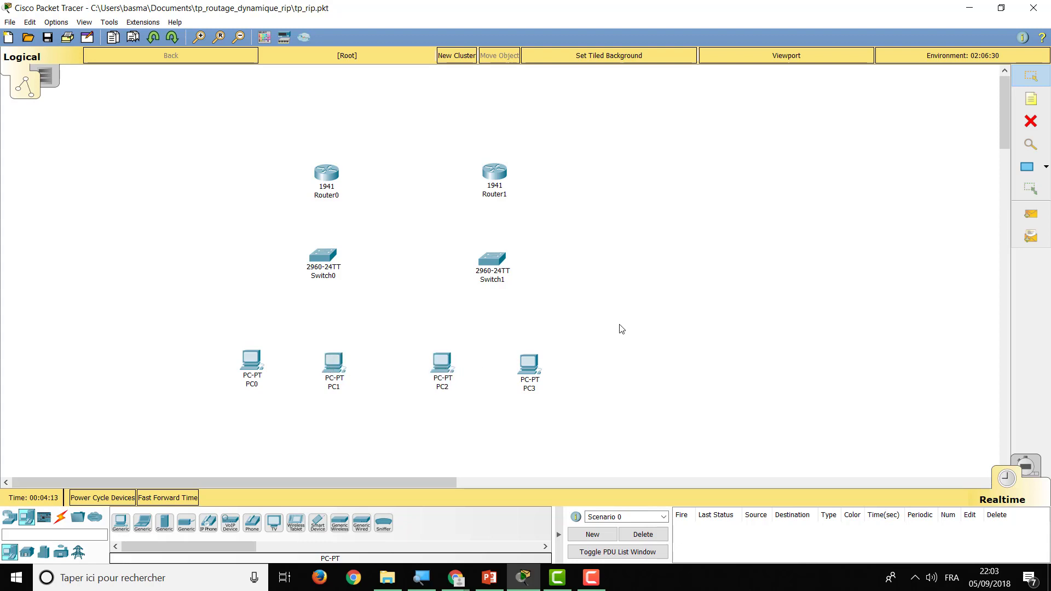
Link Router0 Gig0/0 to Switch0 Fa0/1 with a copper straight-through cable
left_click(63, 520)
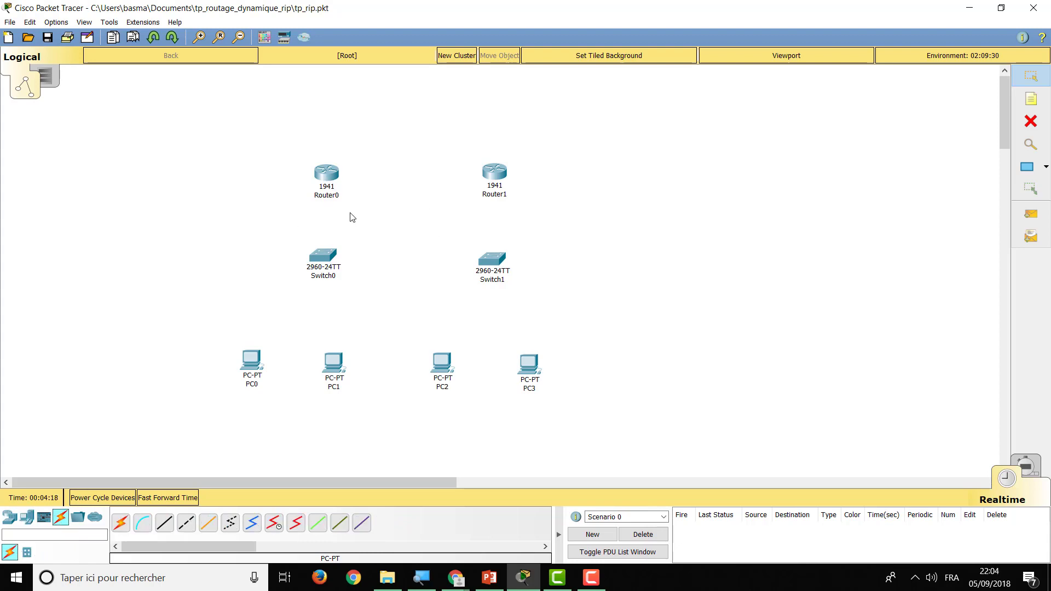
left_click(170, 526)
left_click(329, 174)
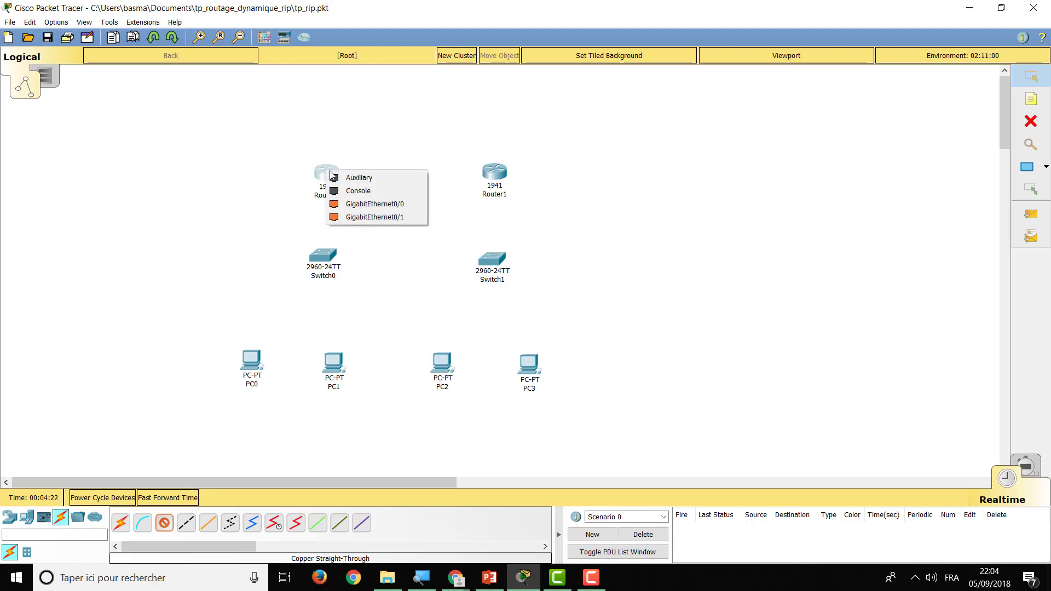
left_click(340, 203)
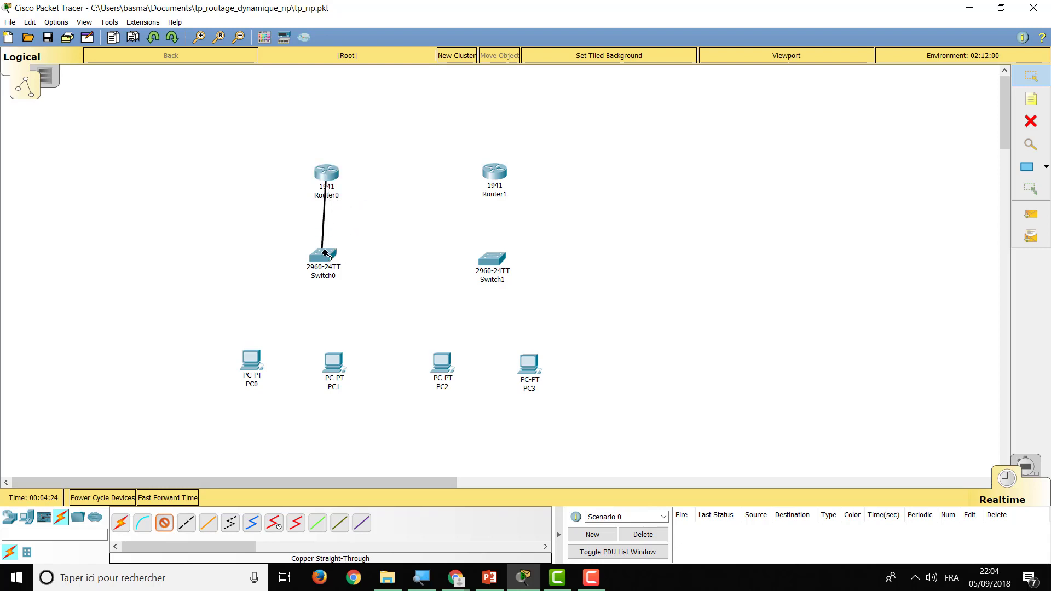
left_click(326, 254)
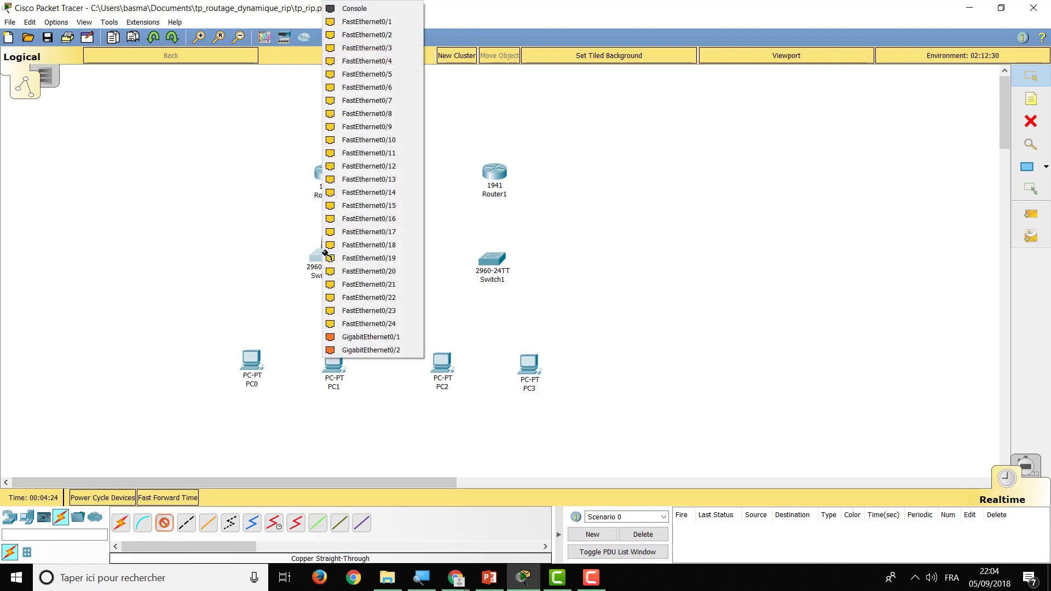
left_click(383, 22)
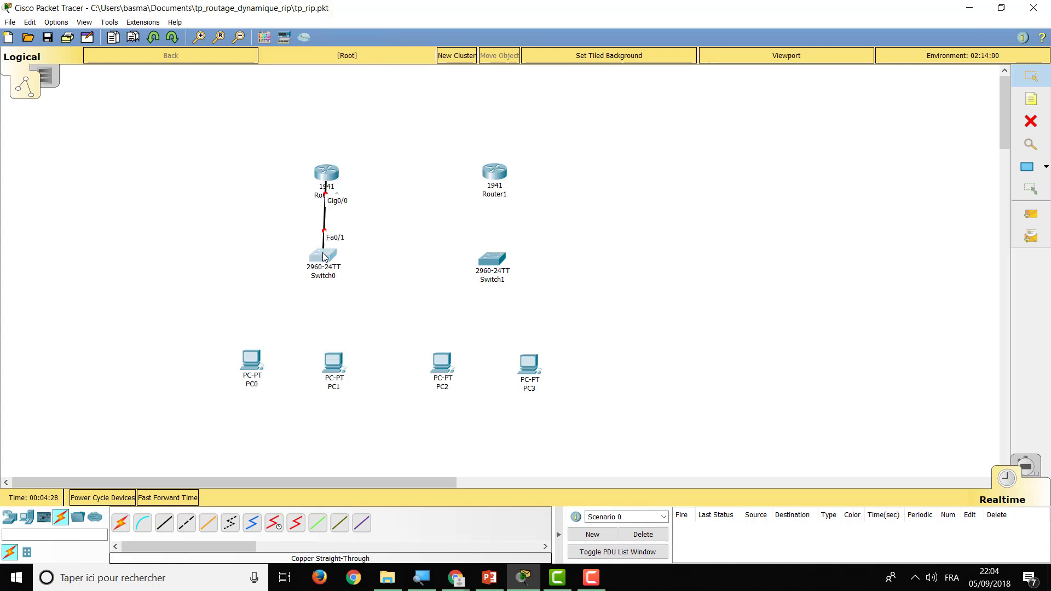
left_click_drag(323, 253, 327, 253)
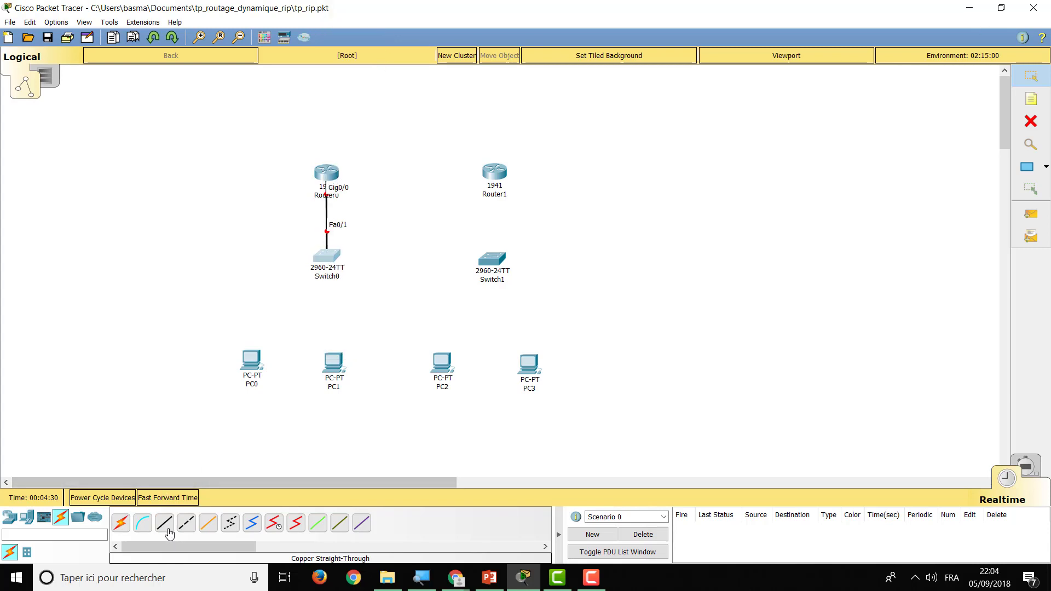
Cable Switch0 Fa0/2 to PC0 Fa0 and Switch0 Fa0/3 to PC1 Fa0
left_click(167, 525)
left_click(327, 254)
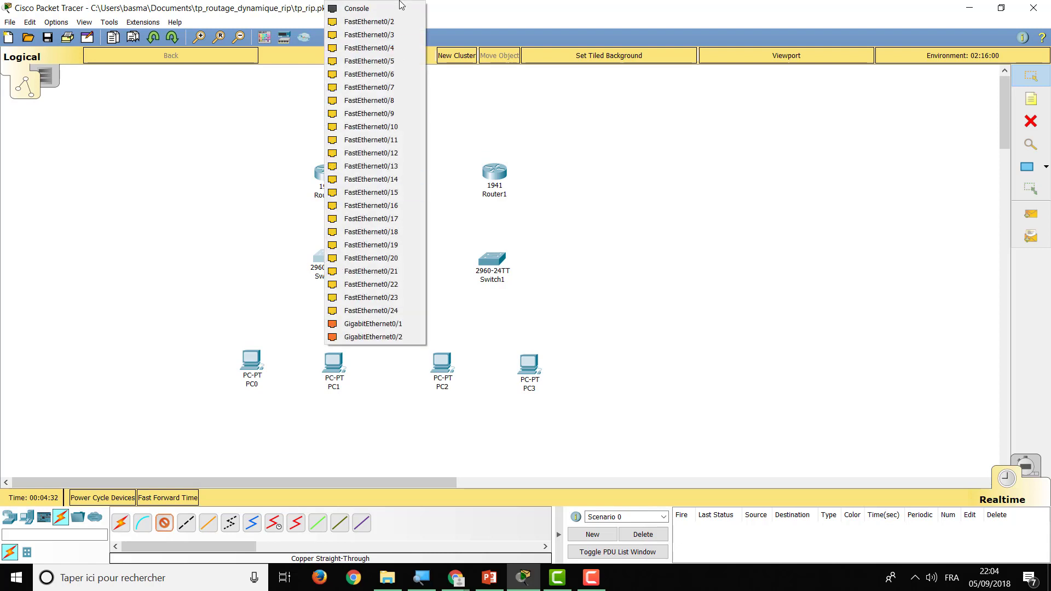
left_click(377, 22)
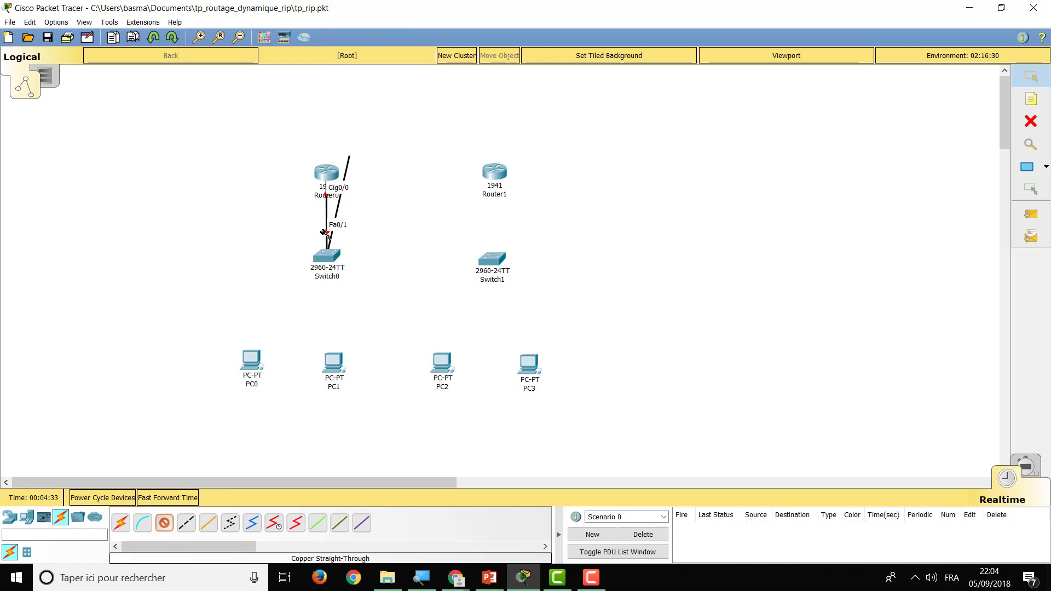
left_click(252, 364)
left_click(281, 409)
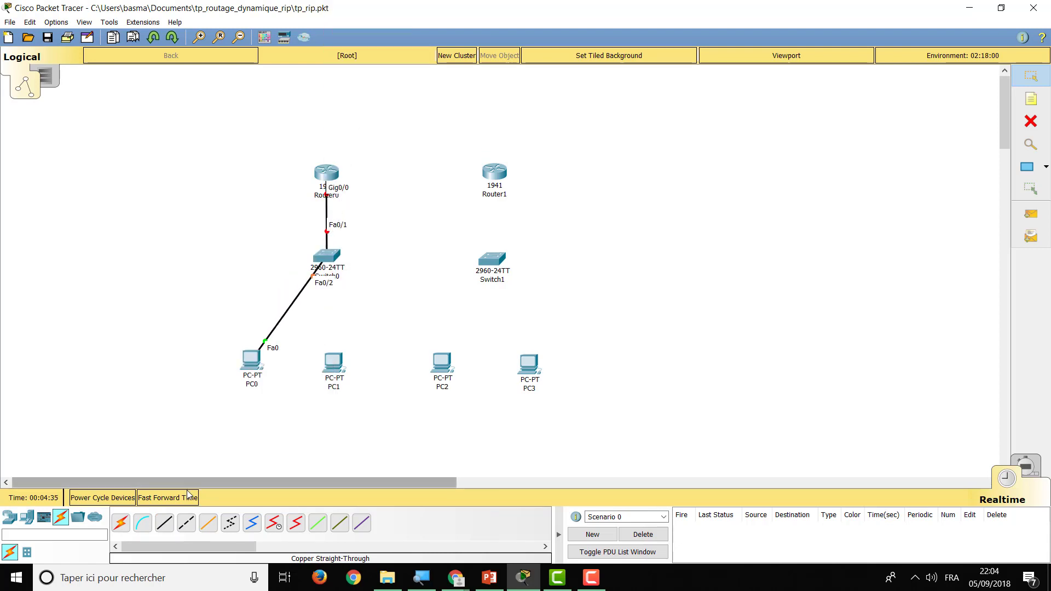
left_click(167, 525)
left_click(331, 256)
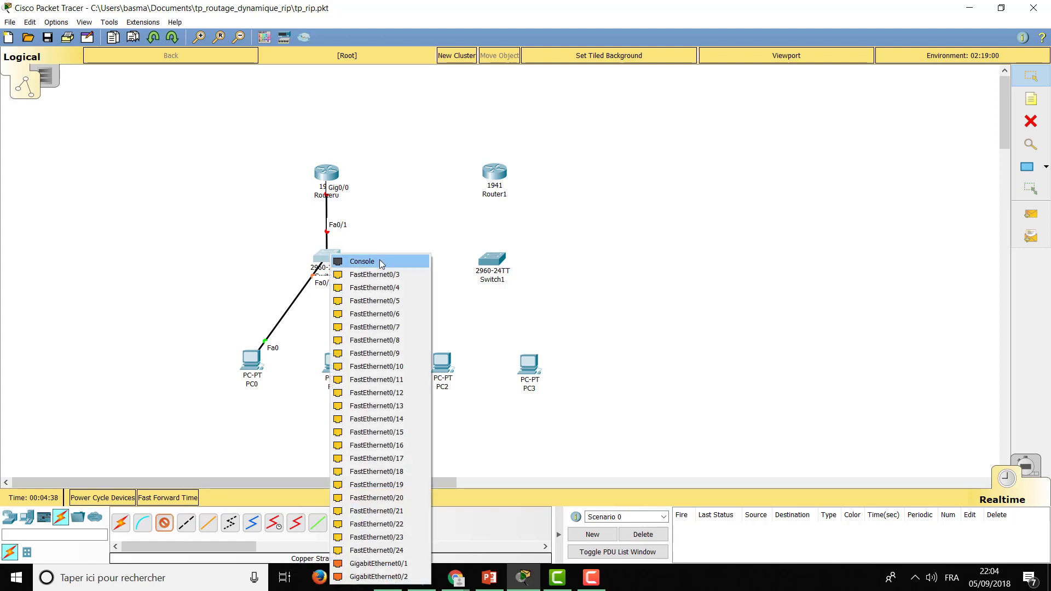
left_click(374, 274)
left_click(334, 368)
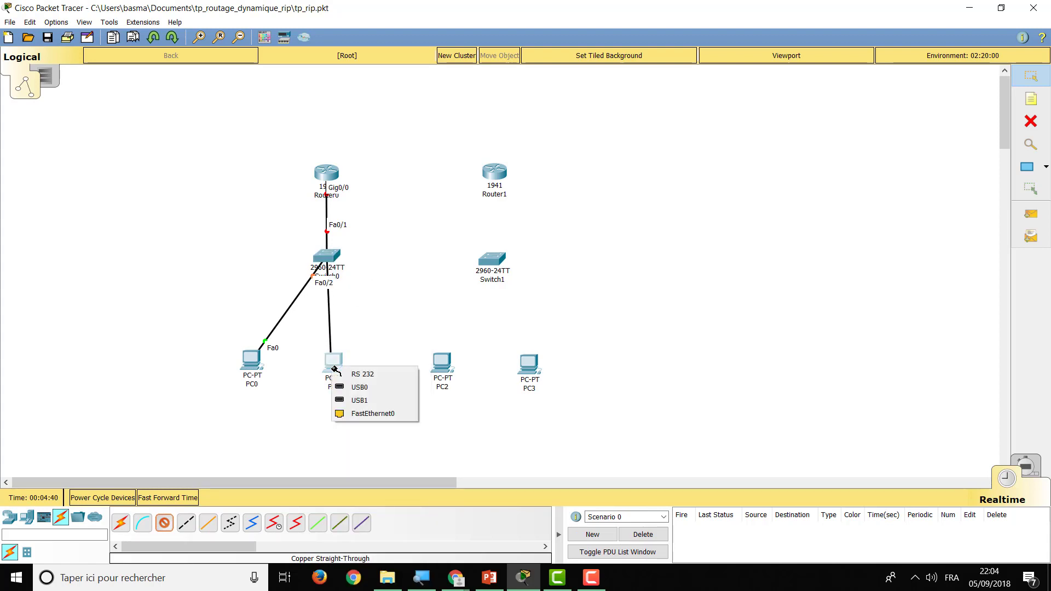
left_click(369, 413)
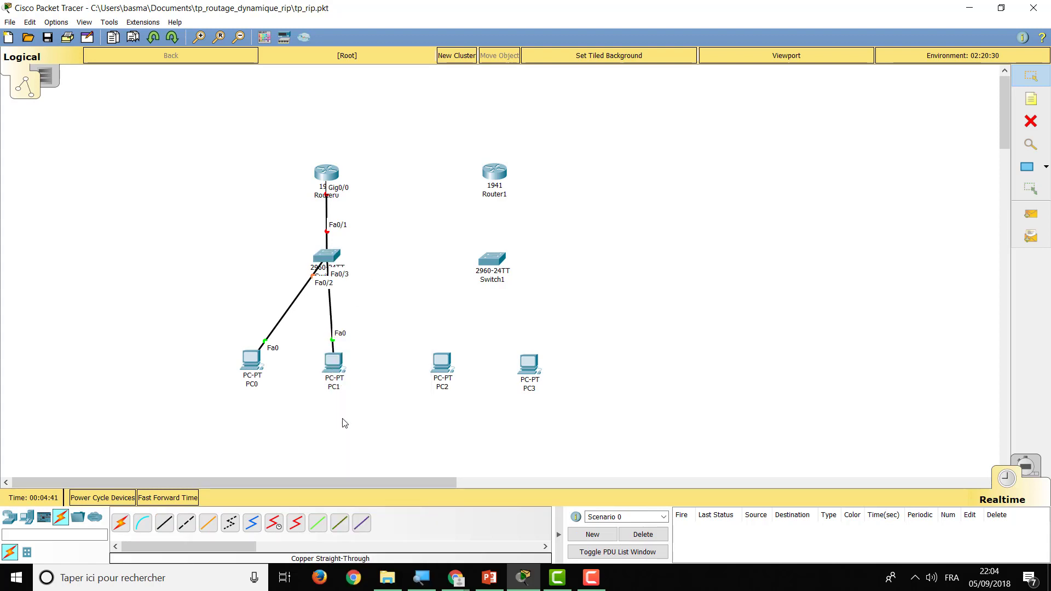
Link Router1 Gig0/0 to Switch1 Fa0/1 with a copper straight-through cable
left_click(162, 528)
left_click(494, 172)
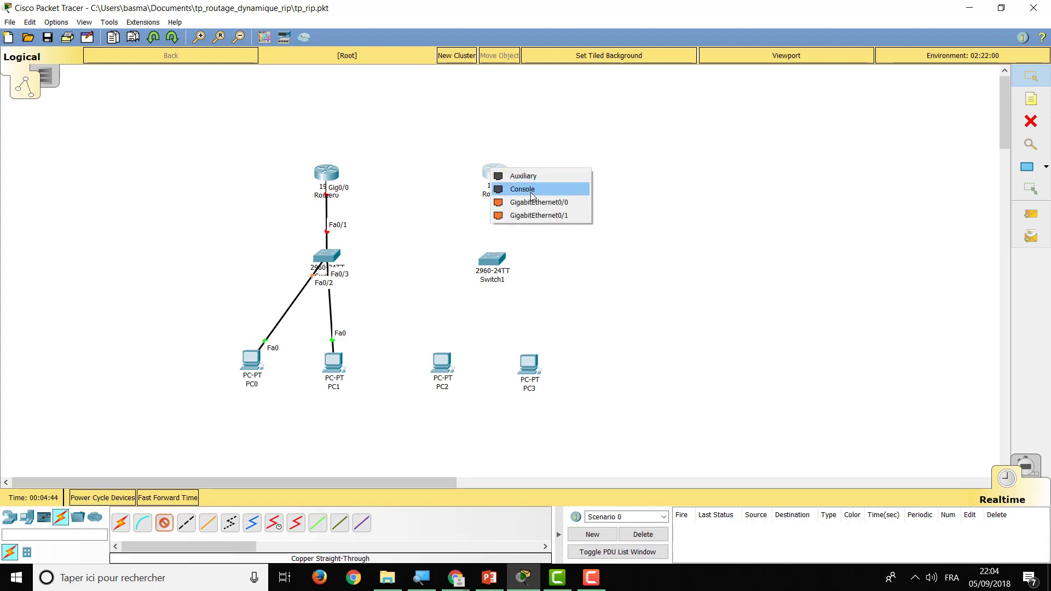
left_click(531, 202)
left_click(493, 257)
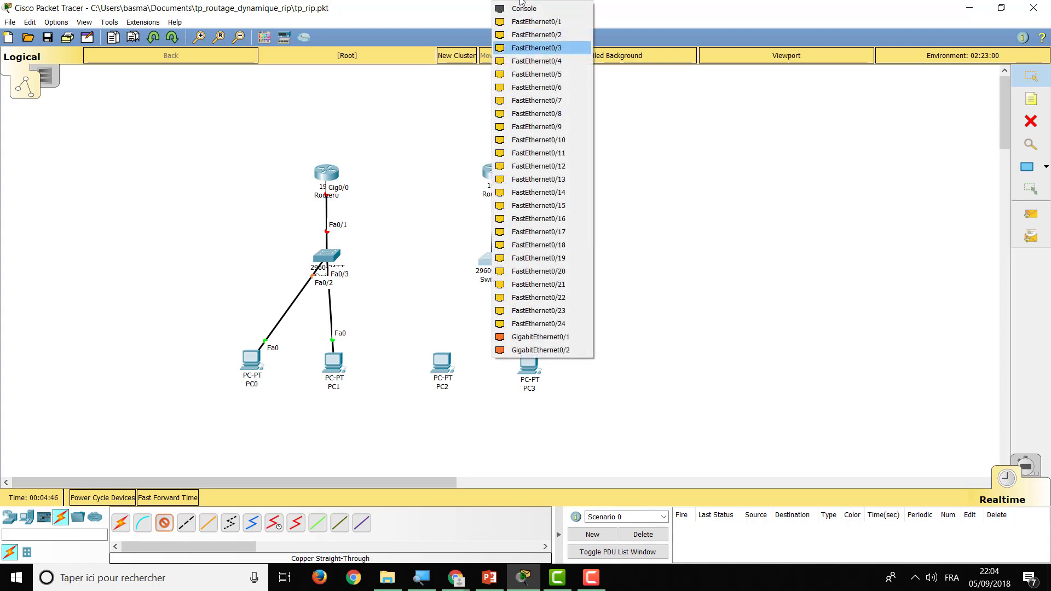
left_click(536, 22)
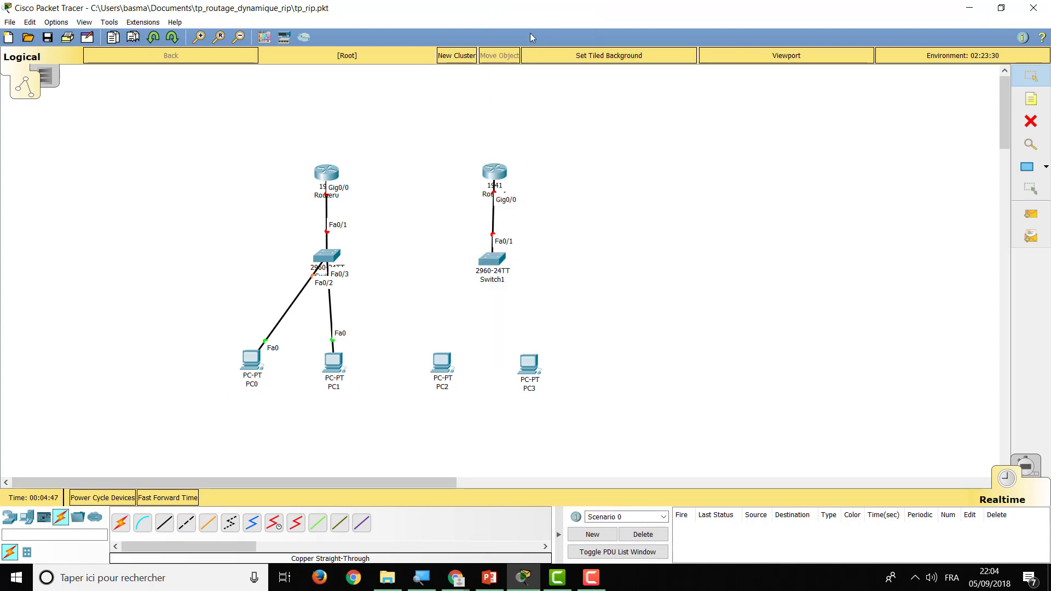
Cable Switch1 Fa0/2 to PC2 Fa0 and Switch1 Fa0/3 to PC3 Fa0
left_click(163, 522)
left_click(500, 261)
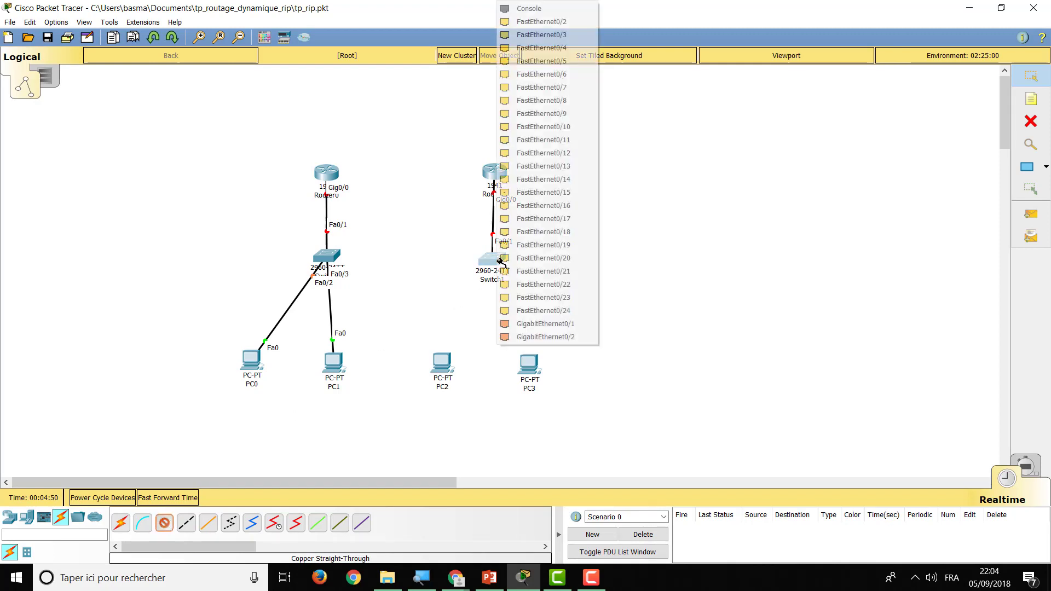
left_click(536, 21)
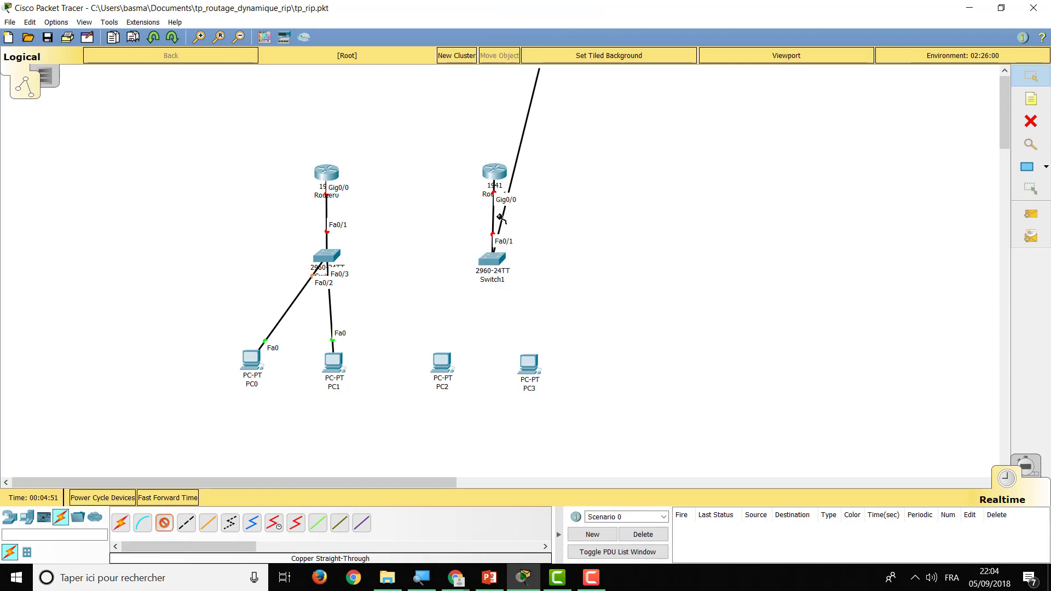
left_click(449, 365)
left_click(462, 415)
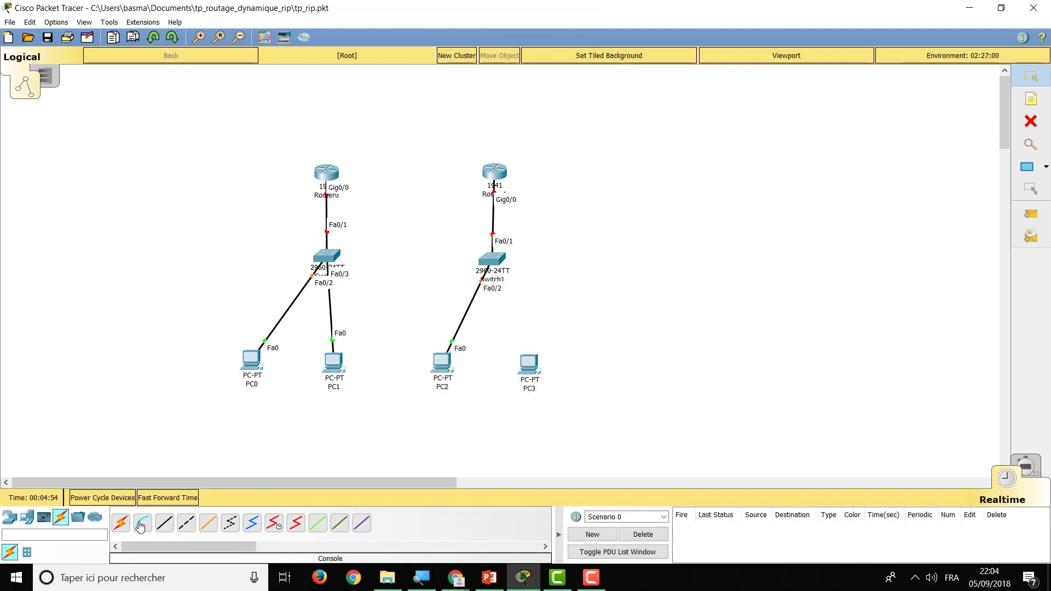
left_click(164, 523)
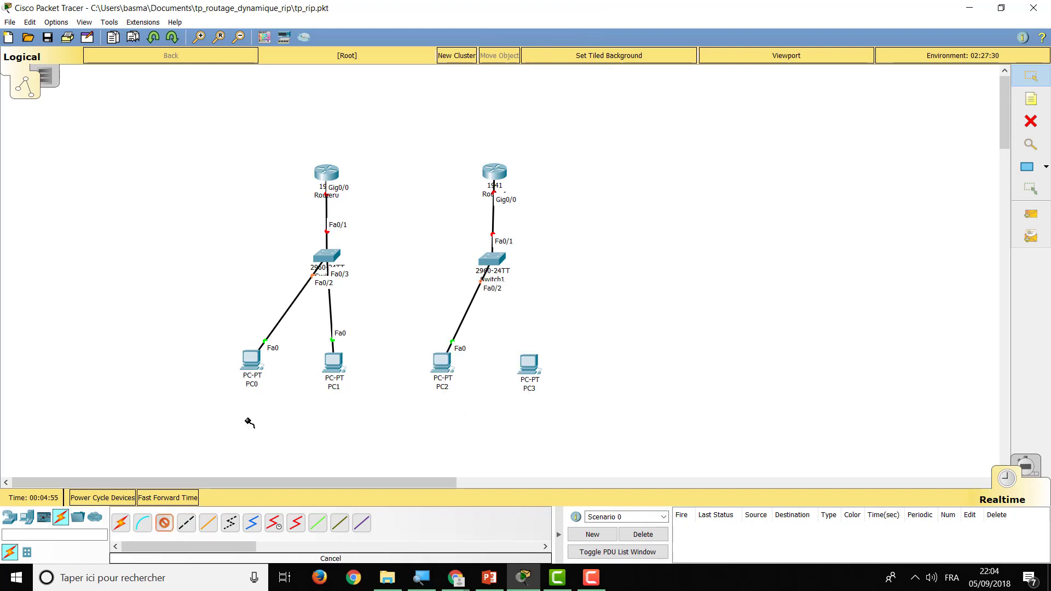
left_click(499, 260)
left_click(539, 279)
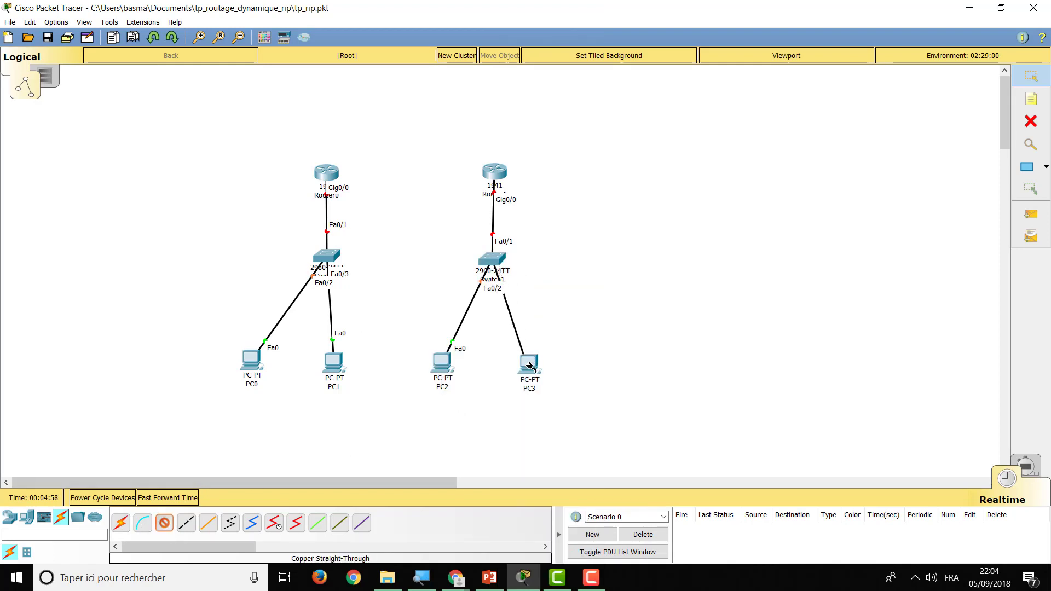
left_click(529, 366)
left_click(564, 410)
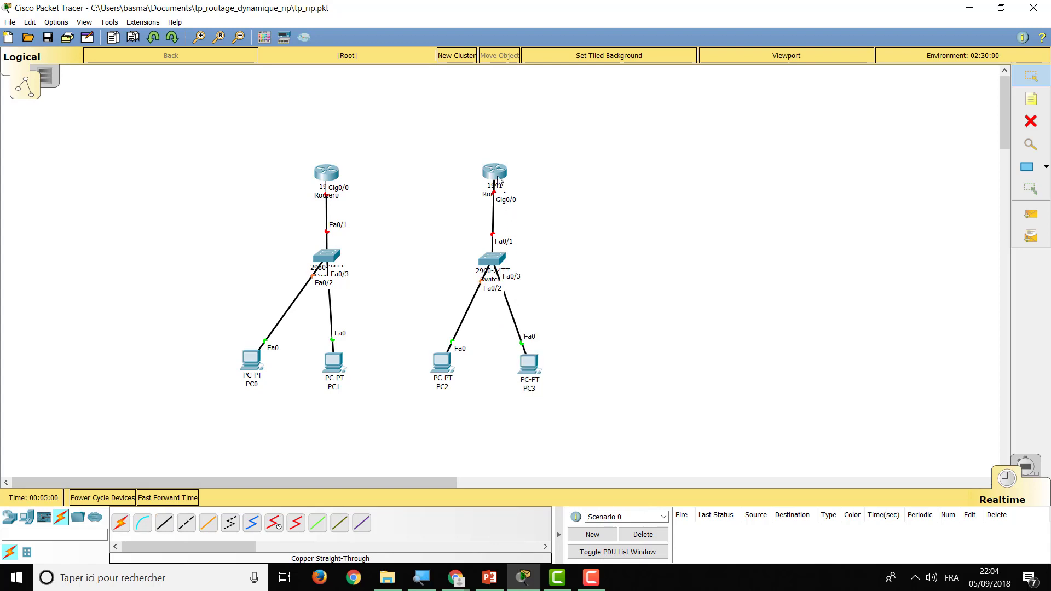
left_click_drag(498, 179, 497, 174)
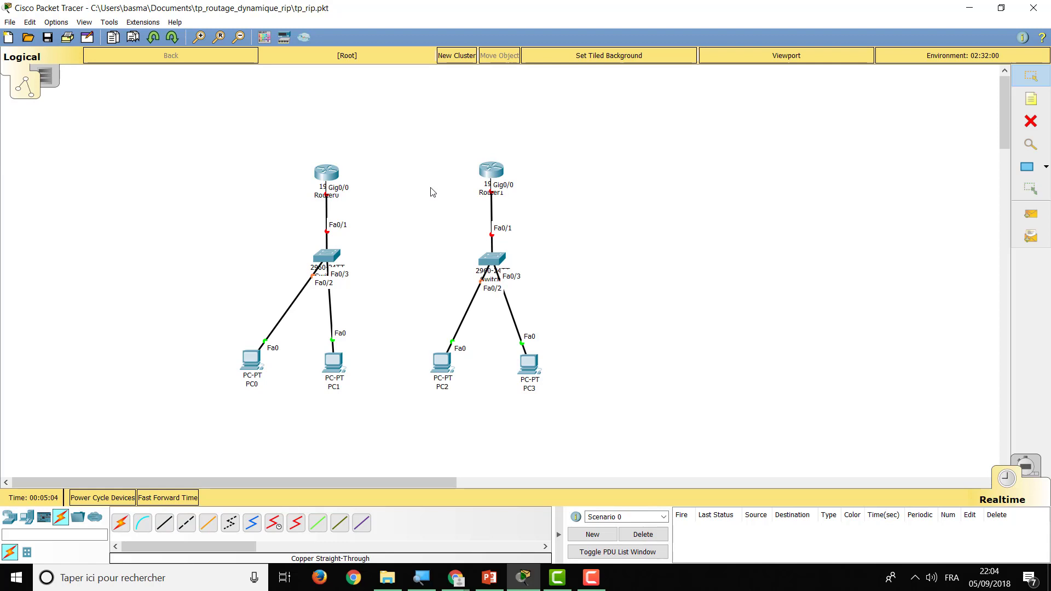
left_click(329, 174)
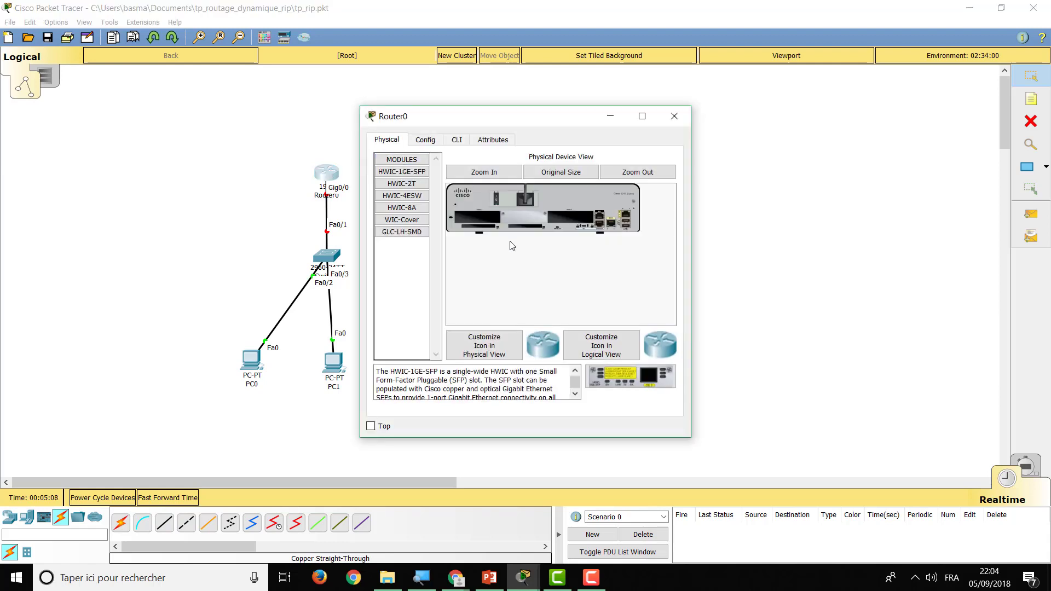
left_click(507, 173)
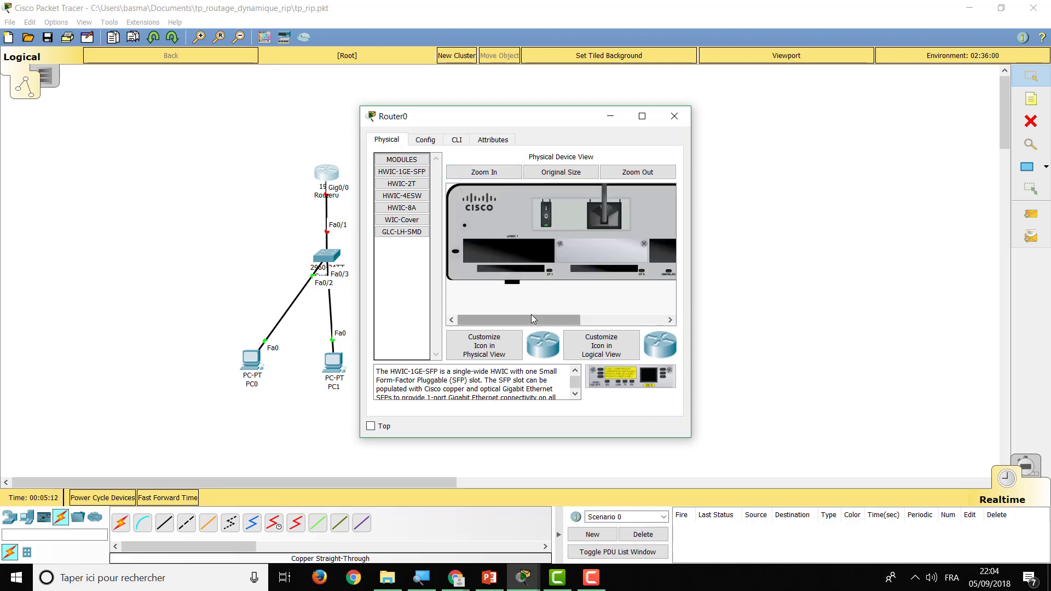
left_click_drag(529, 318, 620, 323)
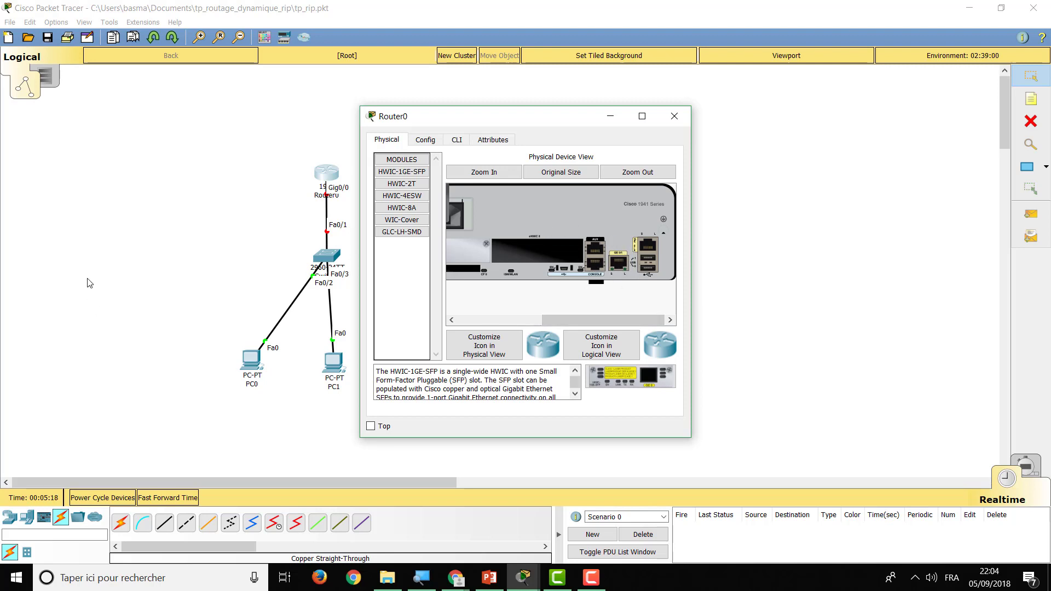
left_click(164, 261)
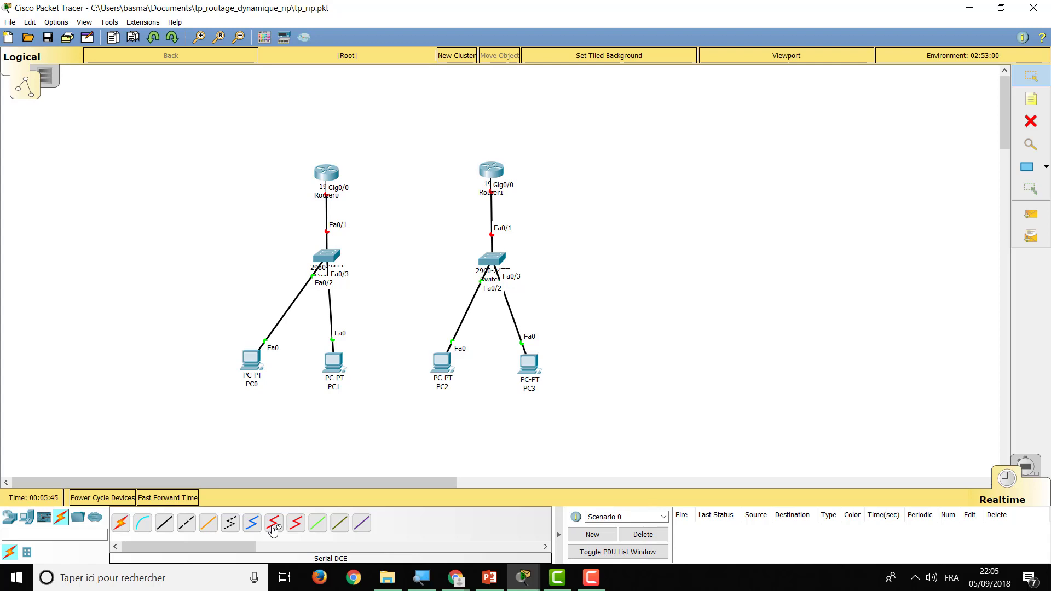
Start a serial DCE cable at Router0, then cancel the pending connection
left_click(273, 527)
left_click(330, 170)
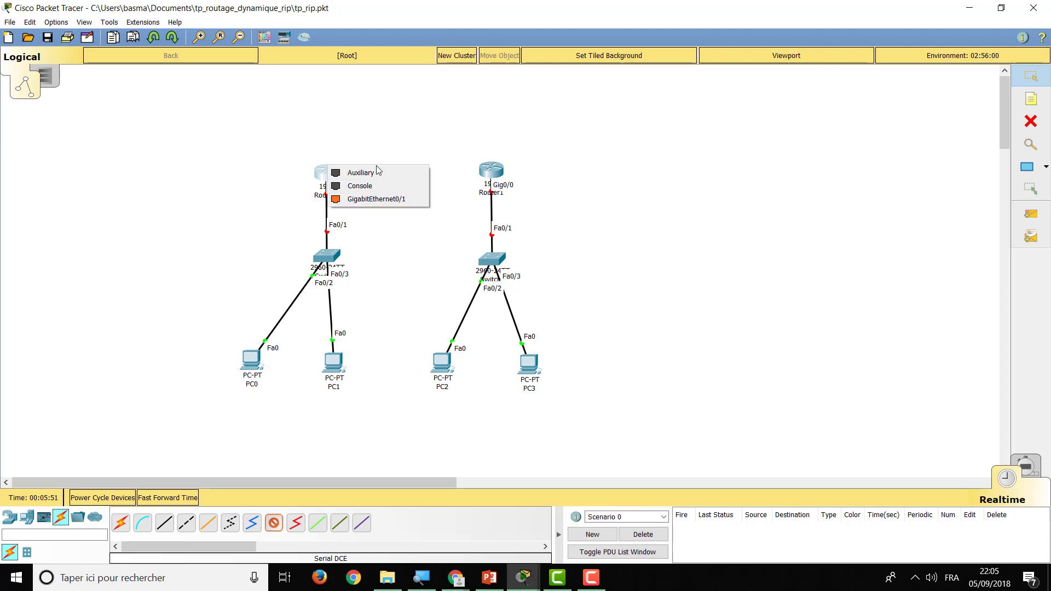
left_click(378, 241)
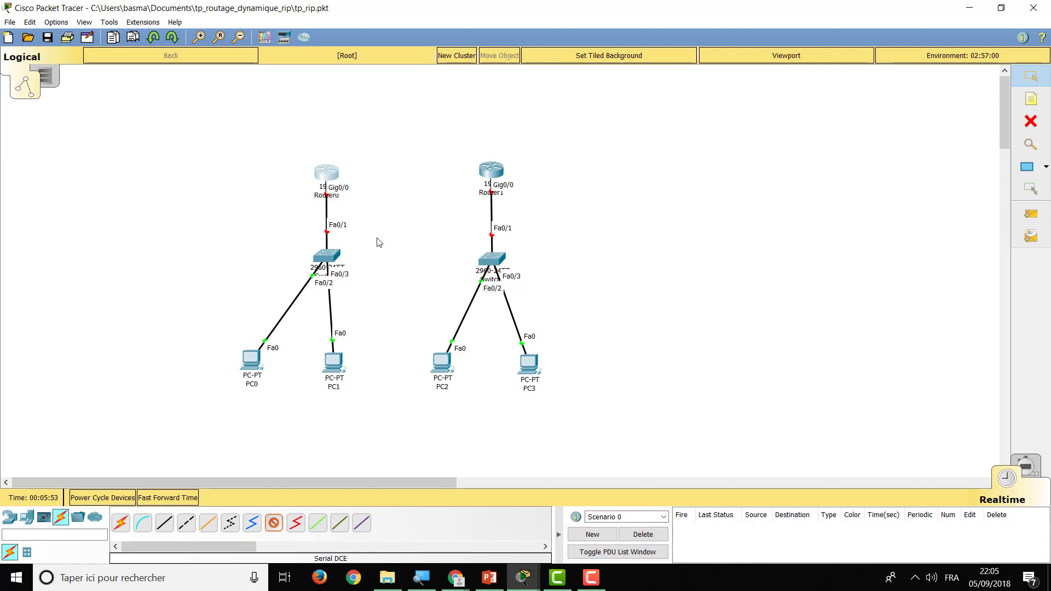
Power off Router0 and install the HWIC-2T serial module in an empty slot
left_click(326, 173)
left_click_drag(545, 320, 450, 323)
left_click(546, 214)
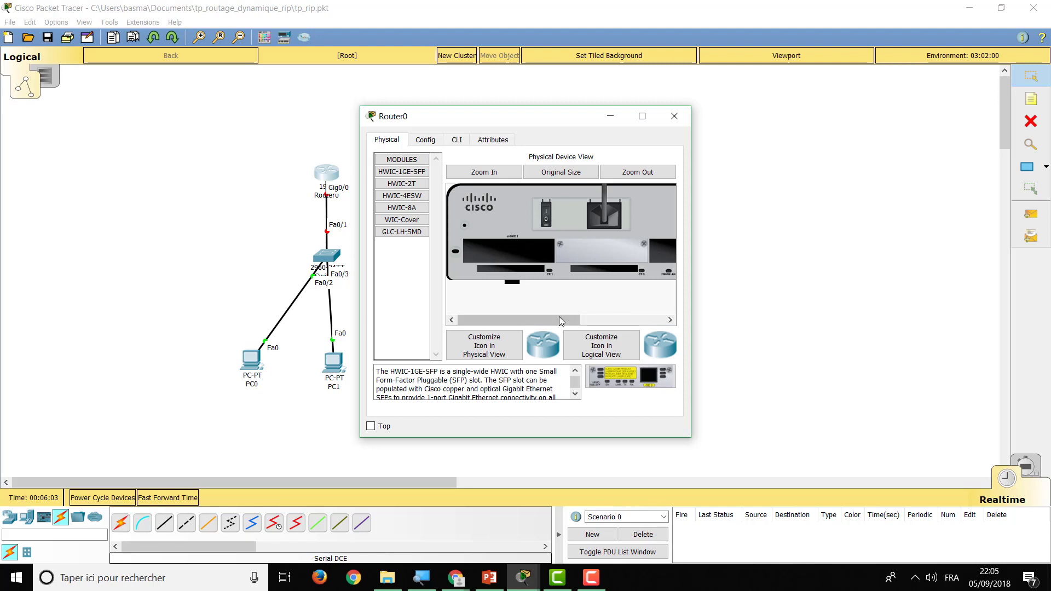
left_click_drag(558, 319, 618, 322)
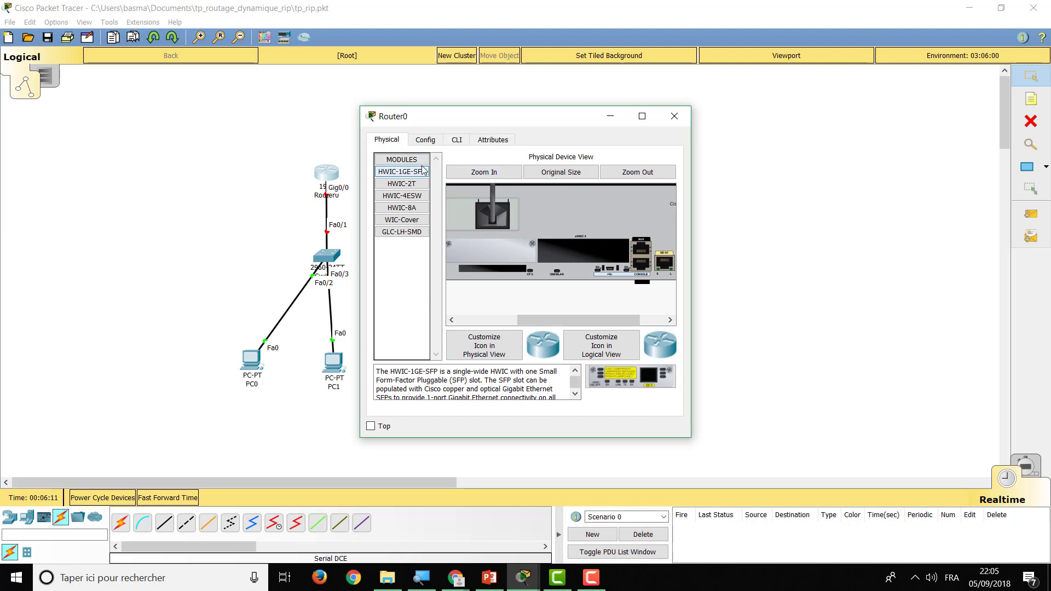
left_click(416, 185)
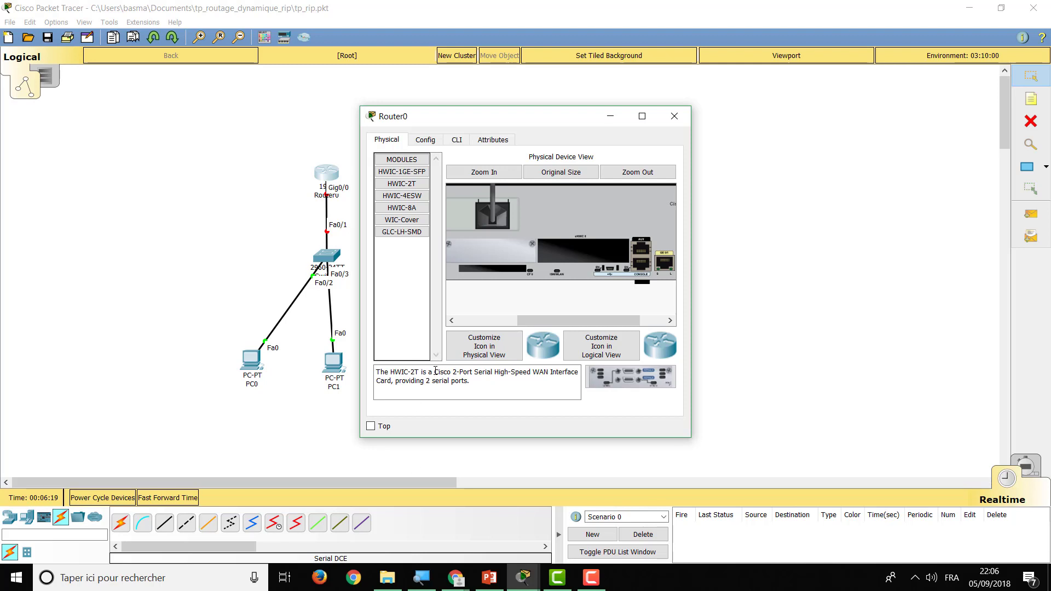
left_click_drag(435, 372, 535, 370)
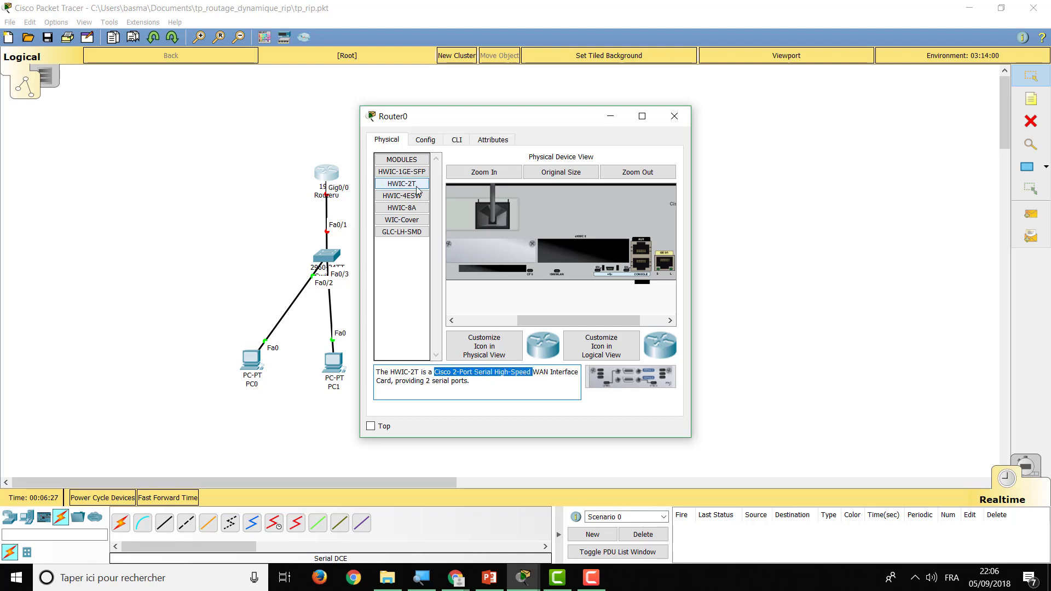
left_click_drag(408, 184, 596, 253)
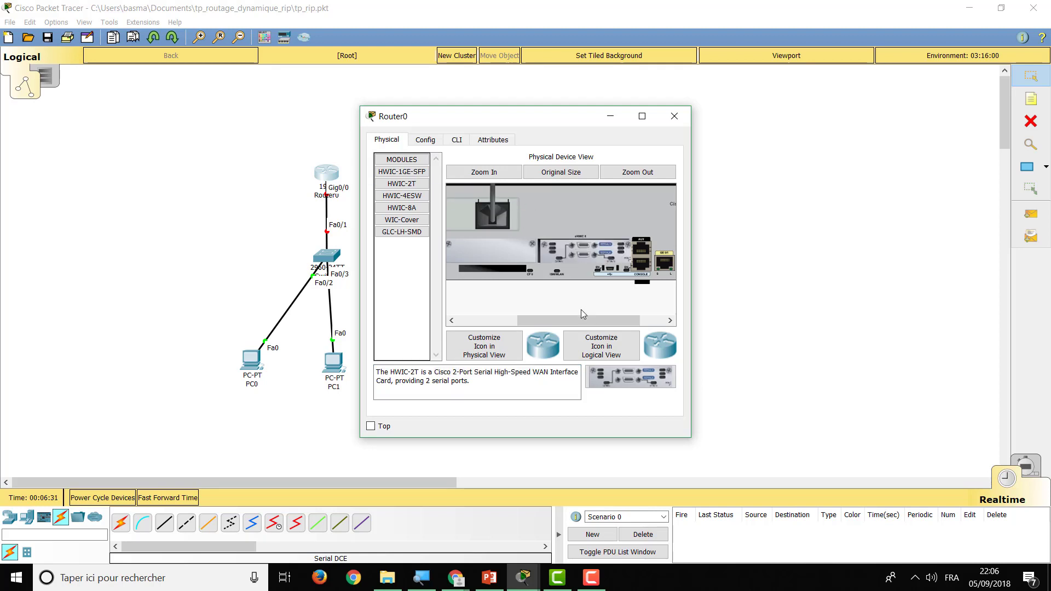
left_click_drag(574, 317, 514, 318)
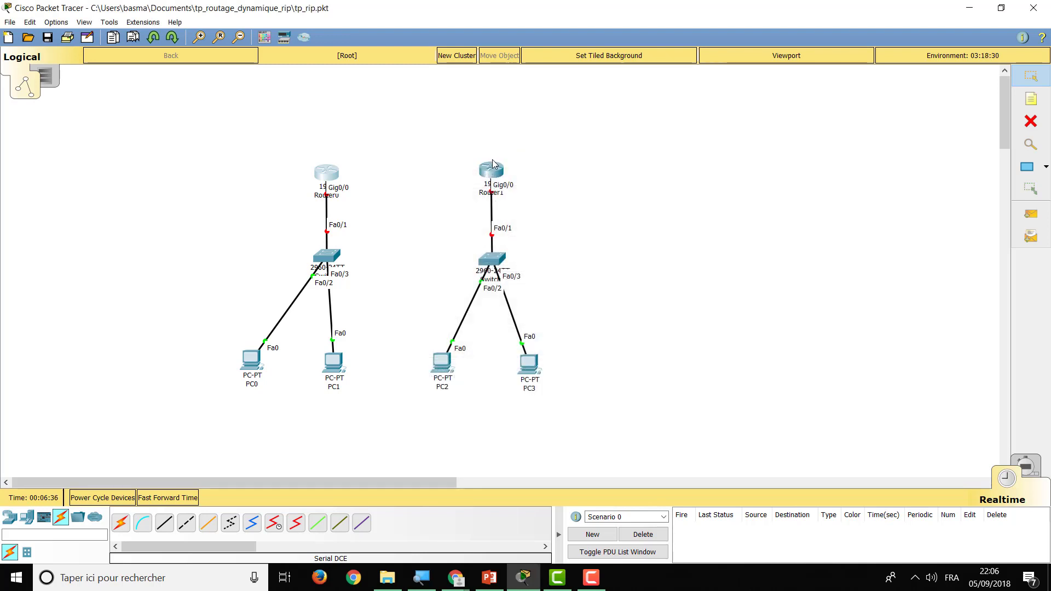
Power off Router1, insert an HWIC-2T card into its empty slot, and close its window
left_click(492, 168)
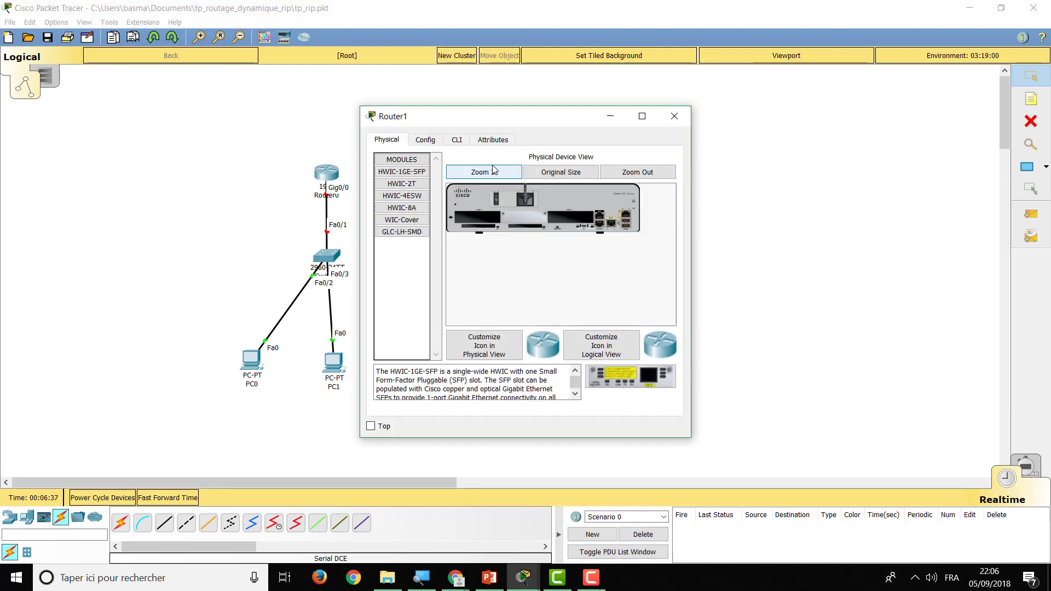
left_click(489, 173)
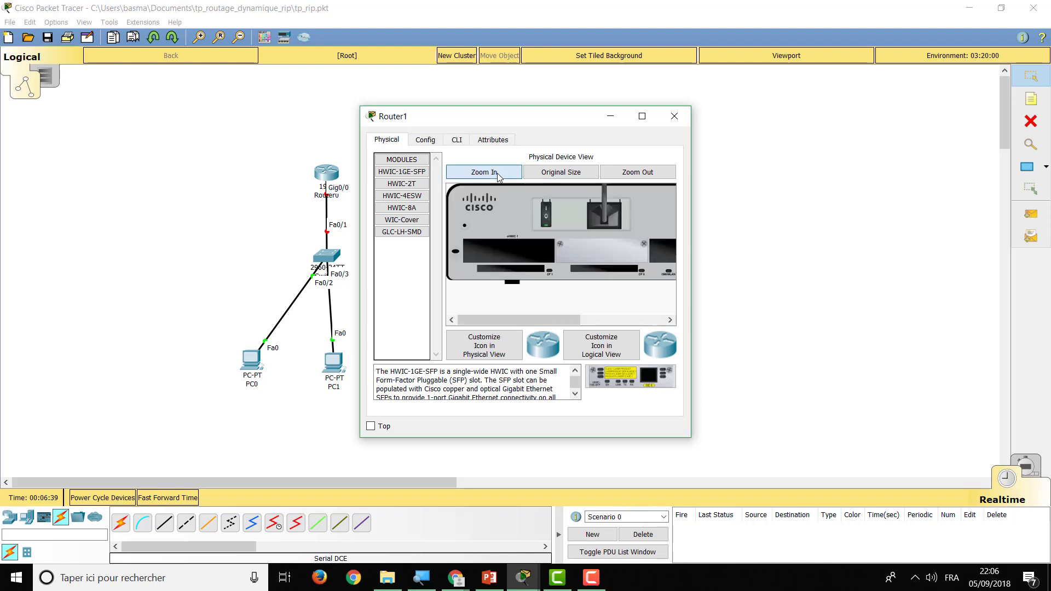
left_click(546, 209)
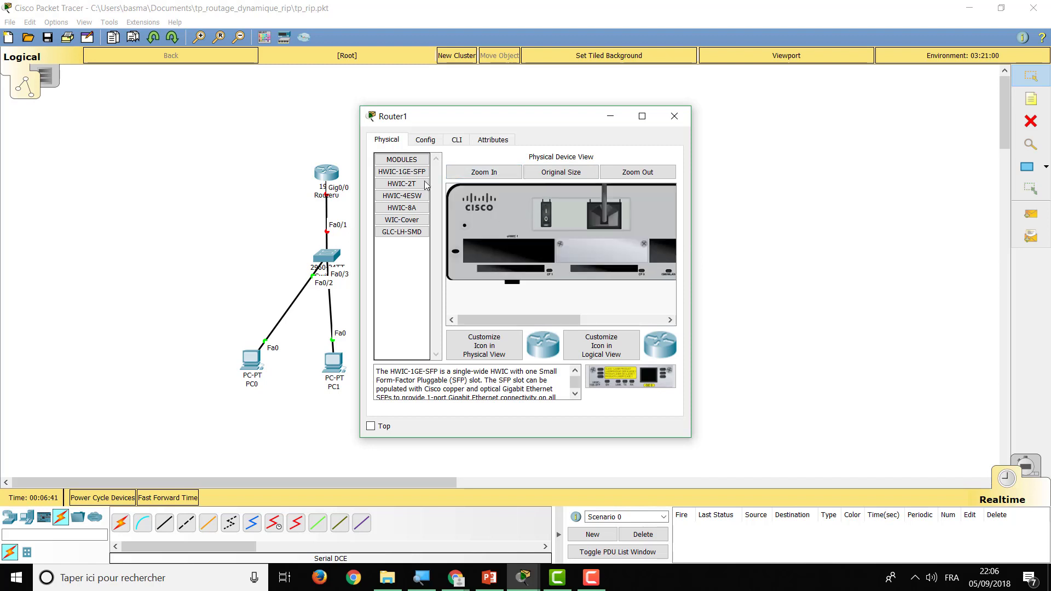
left_click_drag(422, 184, 673, 252)
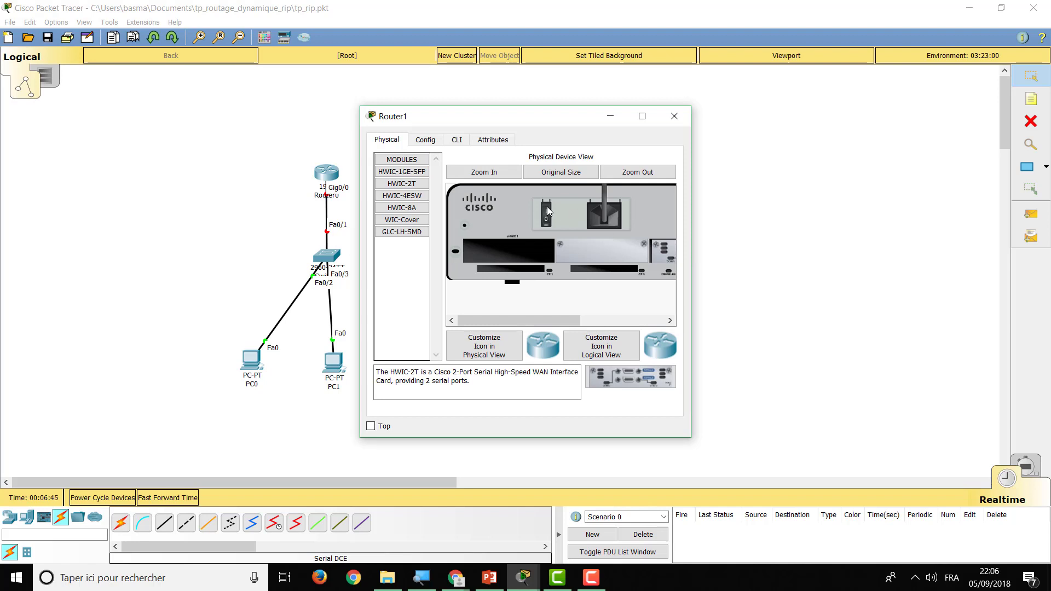
left_click(674, 116)
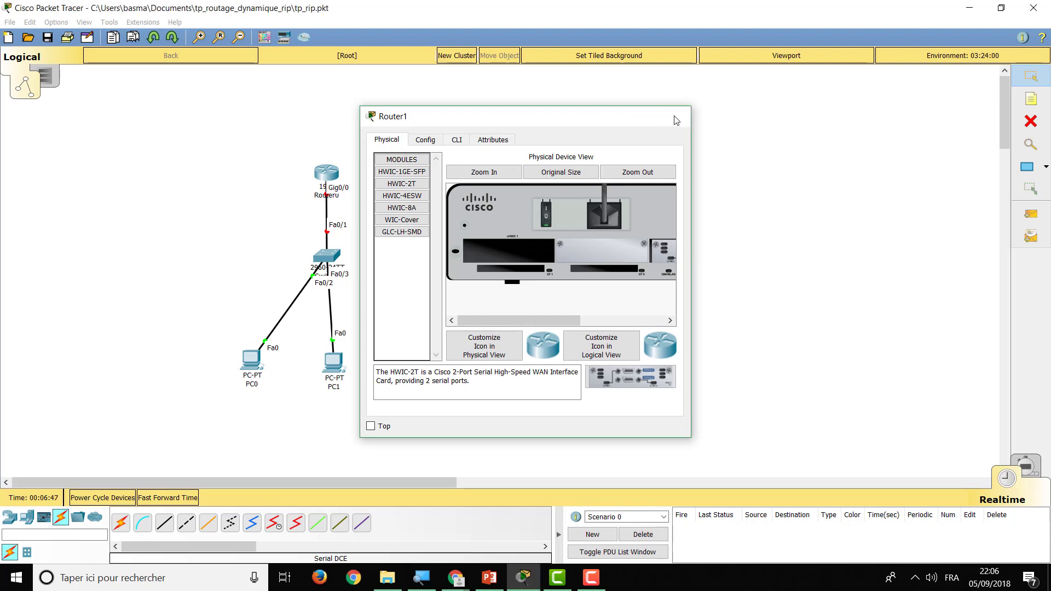
left_click(274, 522)
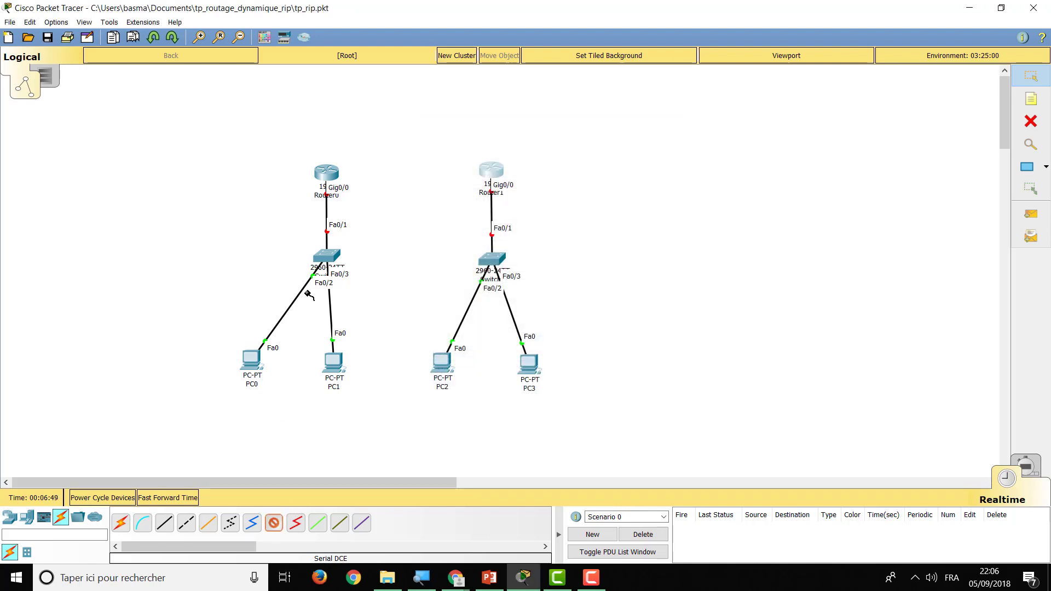
Run a serial DCE cable from Router0 Serial0/0/0 to Router1 Serial0/0/0
left_click(327, 174)
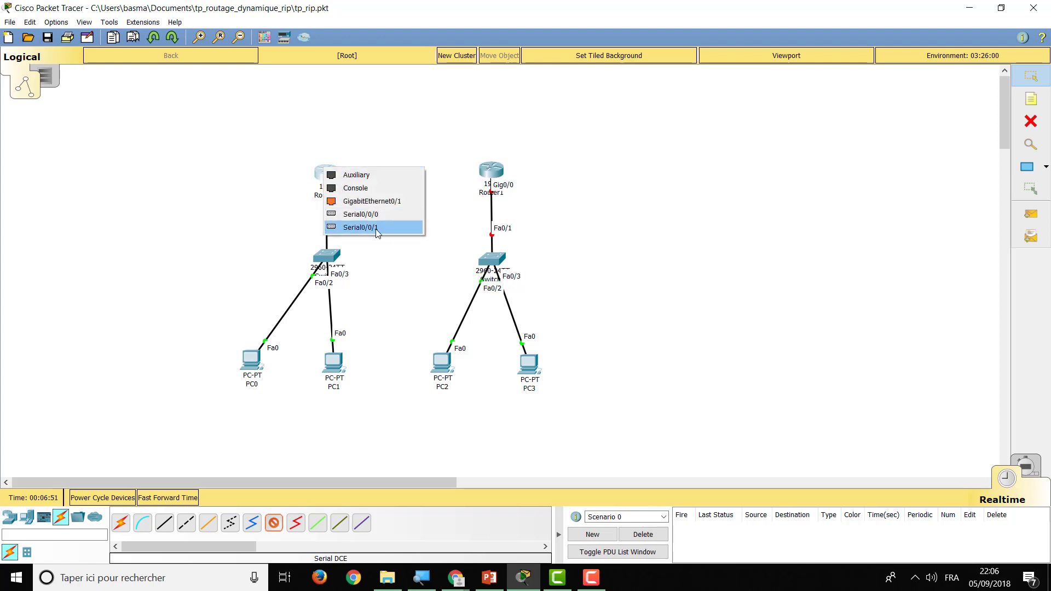
left_click(376, 214)
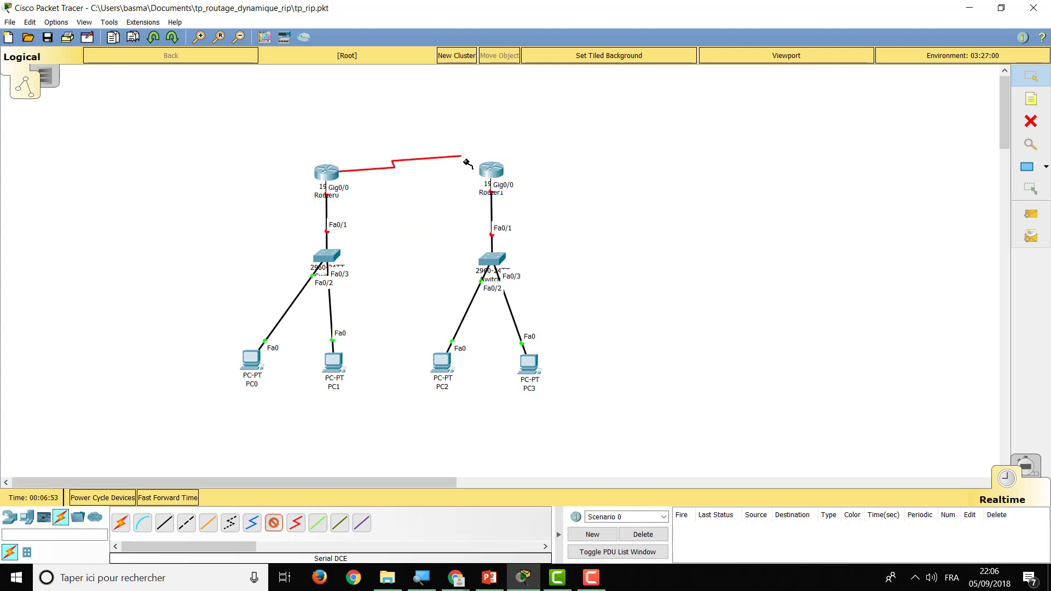
left_click(492, 173)
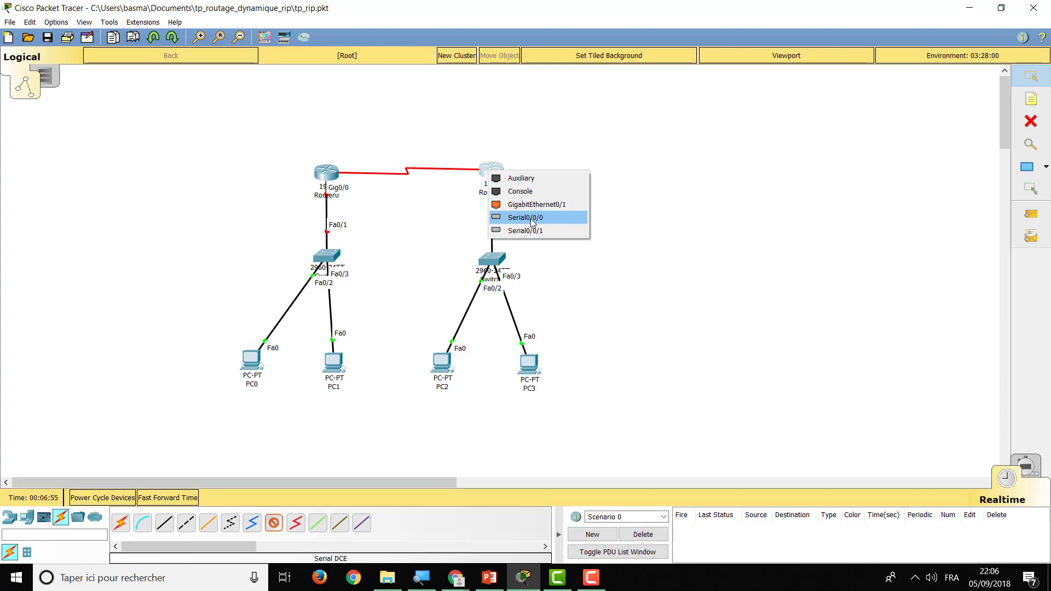
left_click(532, 223)
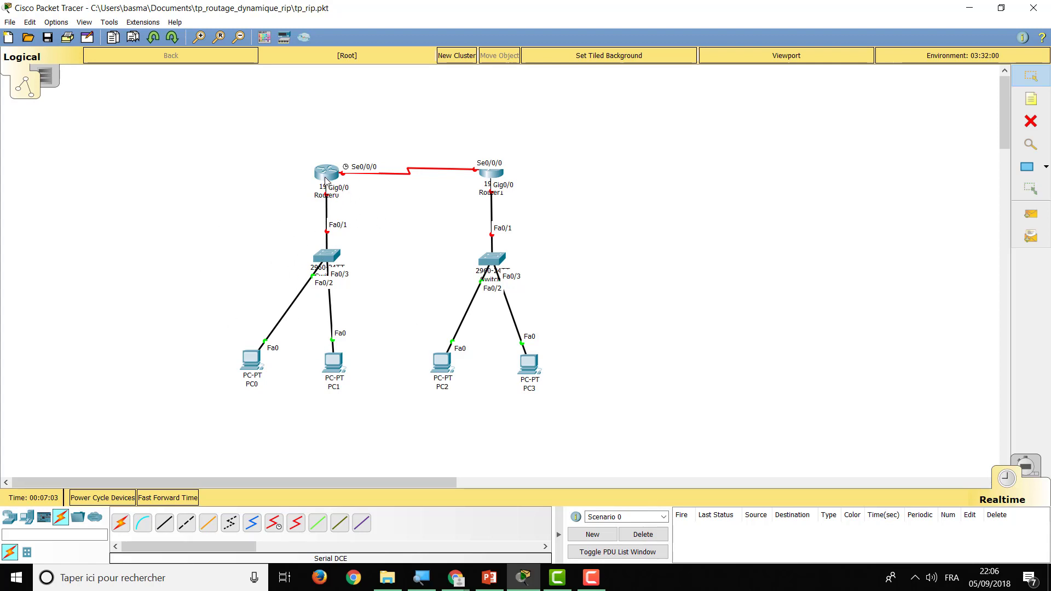
Draw rectangle outlines around Router1's LAN and Router0's LAN
mouse_move(331, 176)
left_click(1046, 166)
left_click(1029, 185)
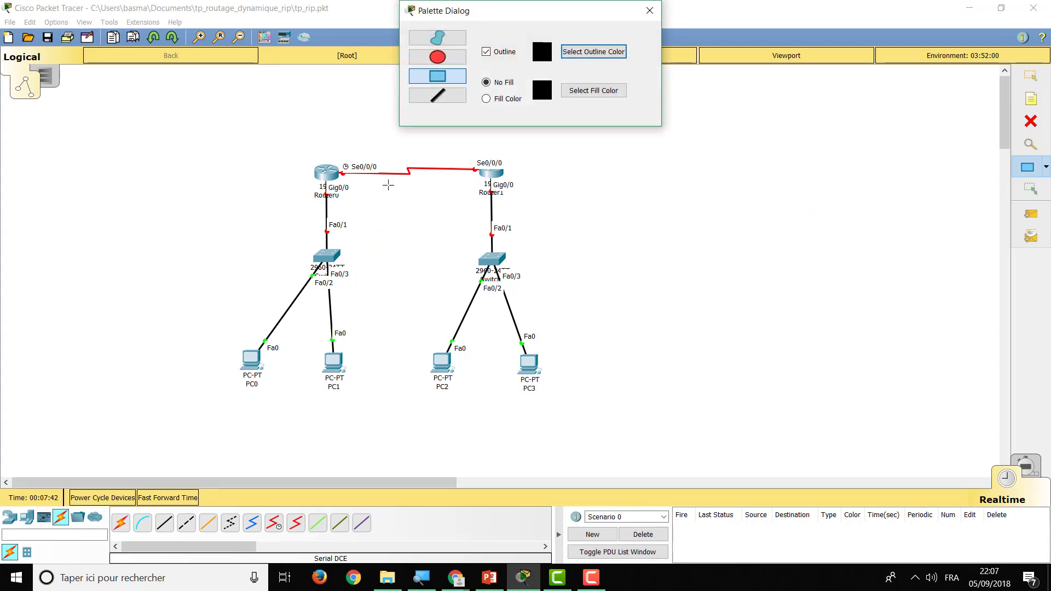
left_click_drag(408, 207, 591, 415)
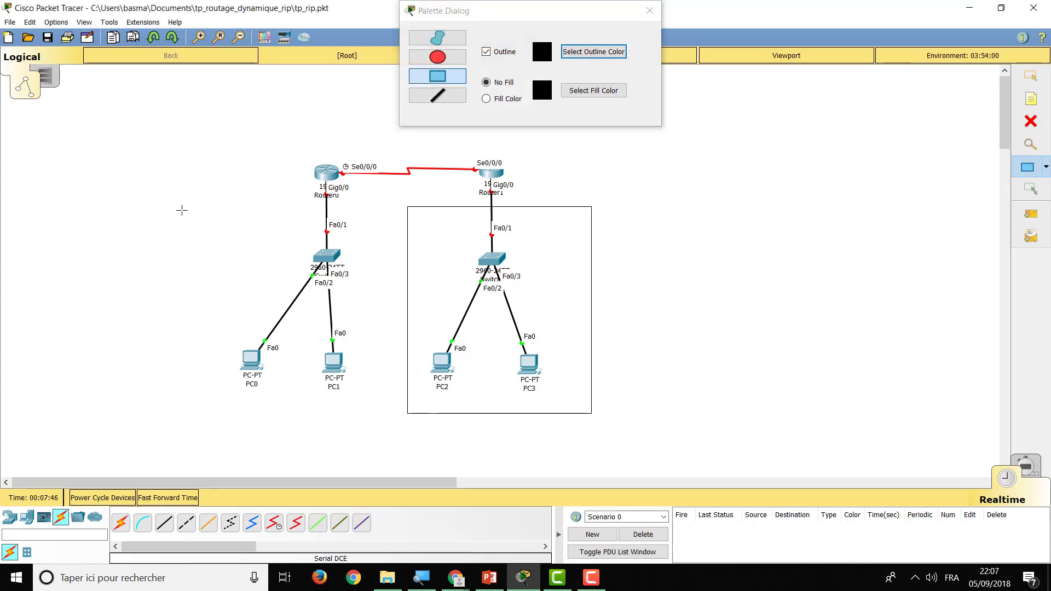
left_click_drag(182, 210, 387, 411)
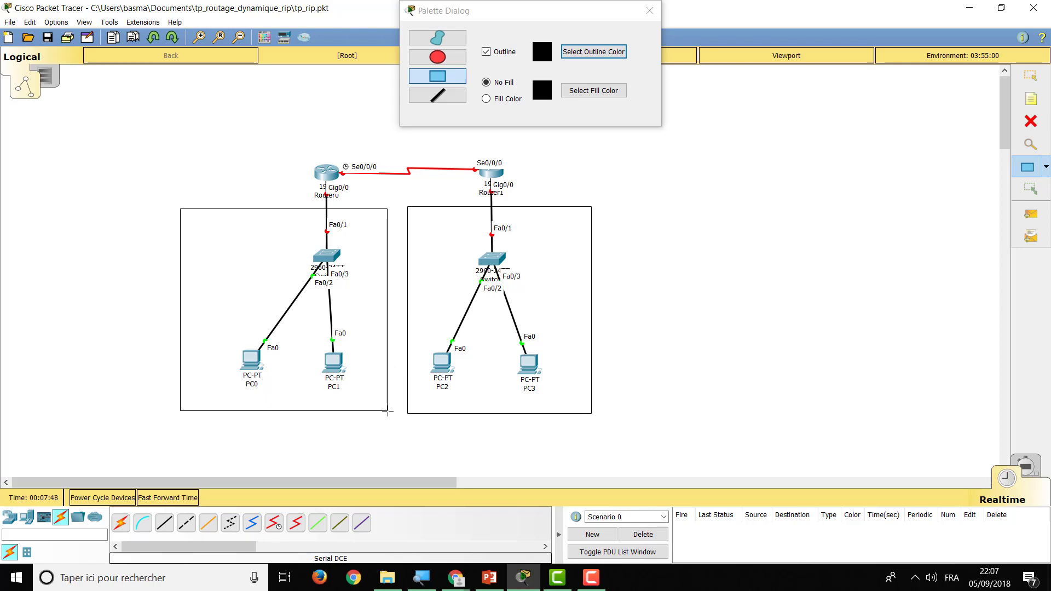
left_click(656, 16)
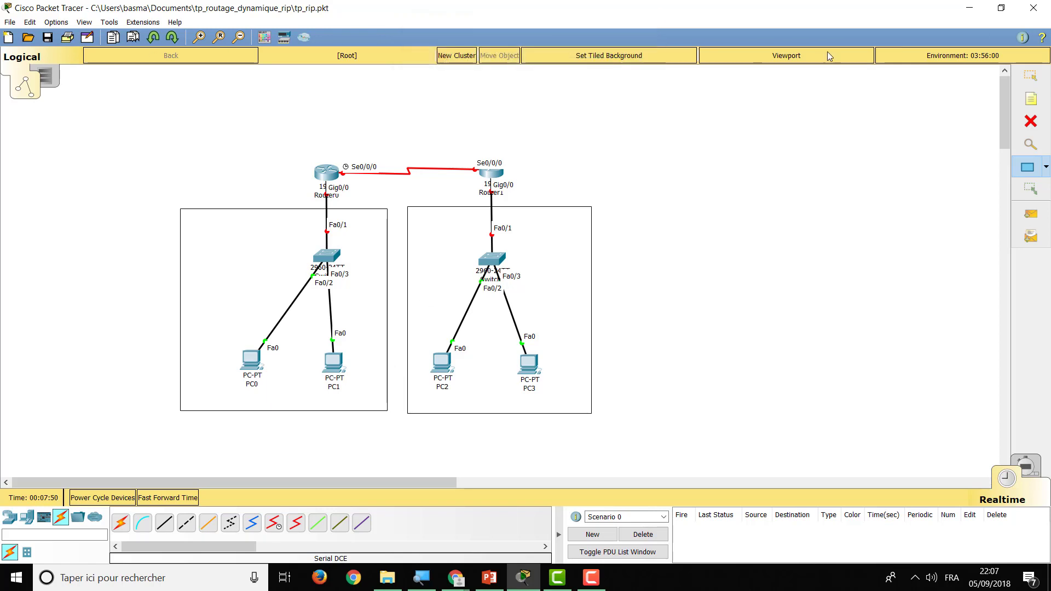
Add notes 192.168.1.0/24 by the left LAN, 192.168.2.0/24 by the right LAN, 192.168.3.0/24 above the routers
key("n")
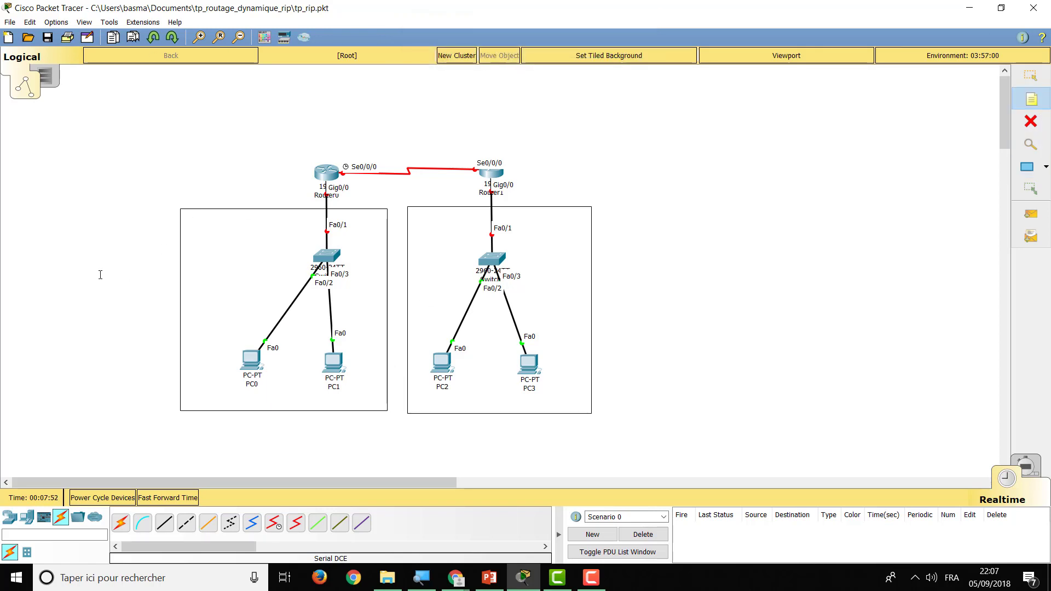
left_click(97, 274)
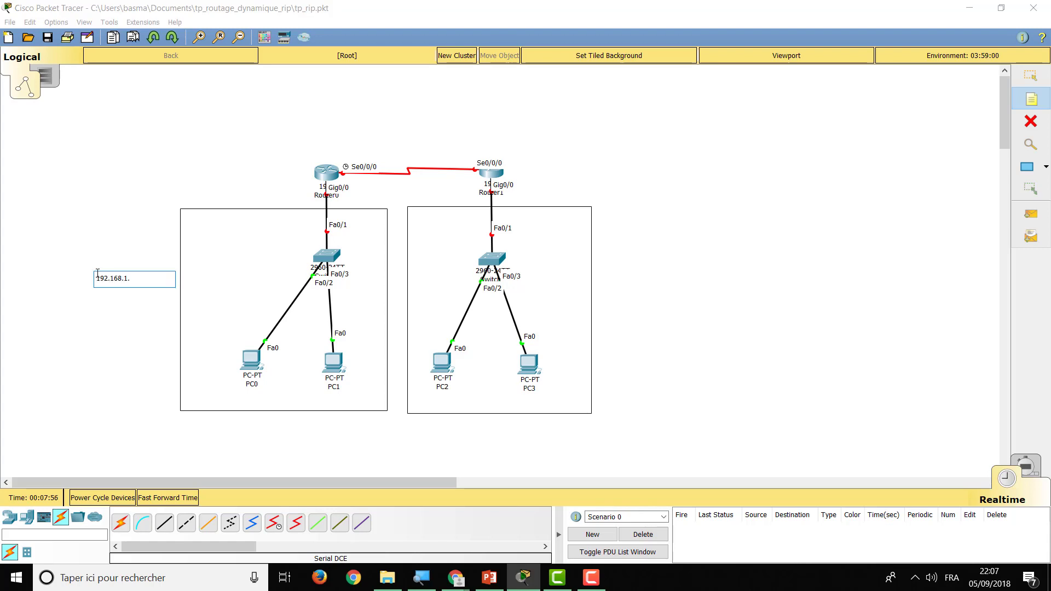
type("192.168.1.0/24")
left_click(605, 270)
type("192.")
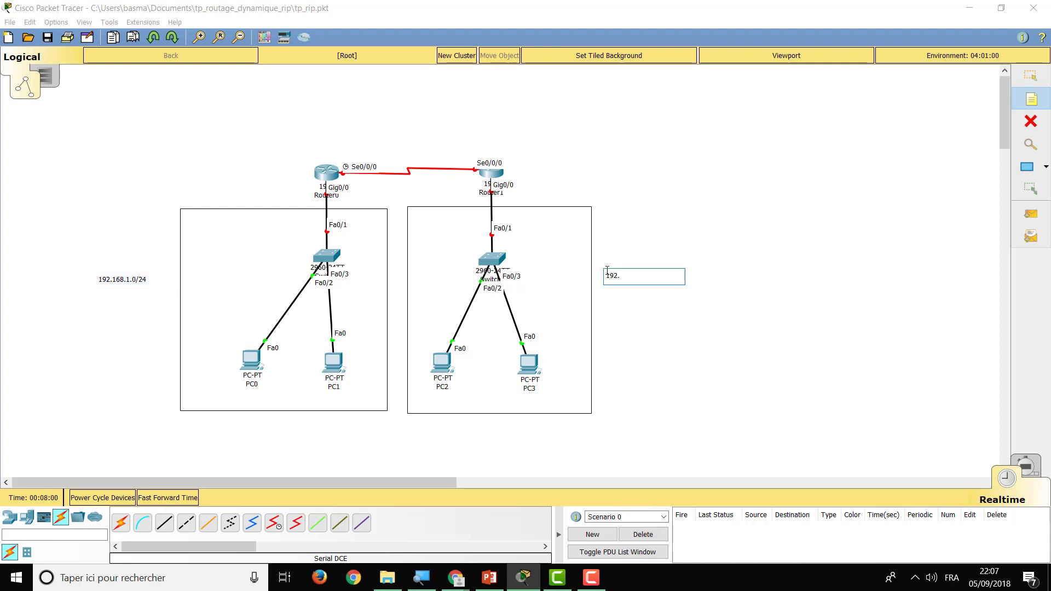
type("168.2.0/24")
left_click(375, 140)
type("192")
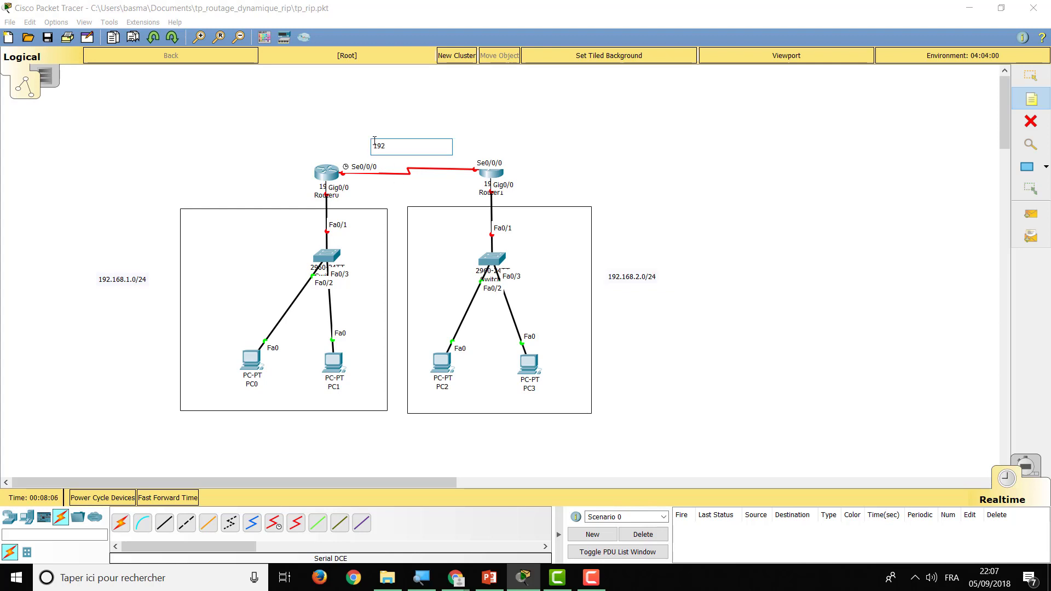
type(".168.3.0/24")
left_click(659, 141)
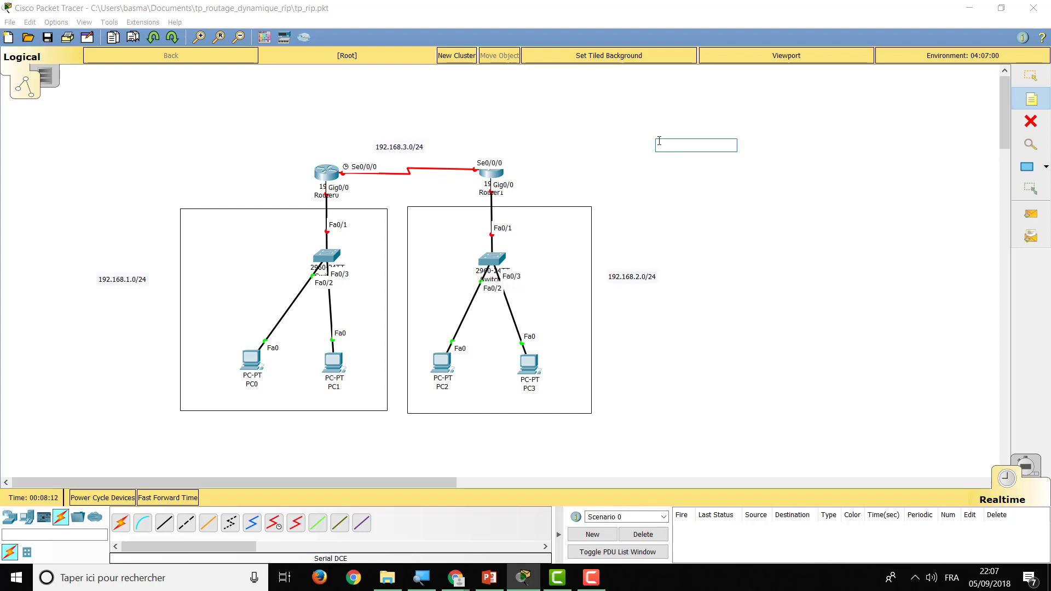
key("Escape")
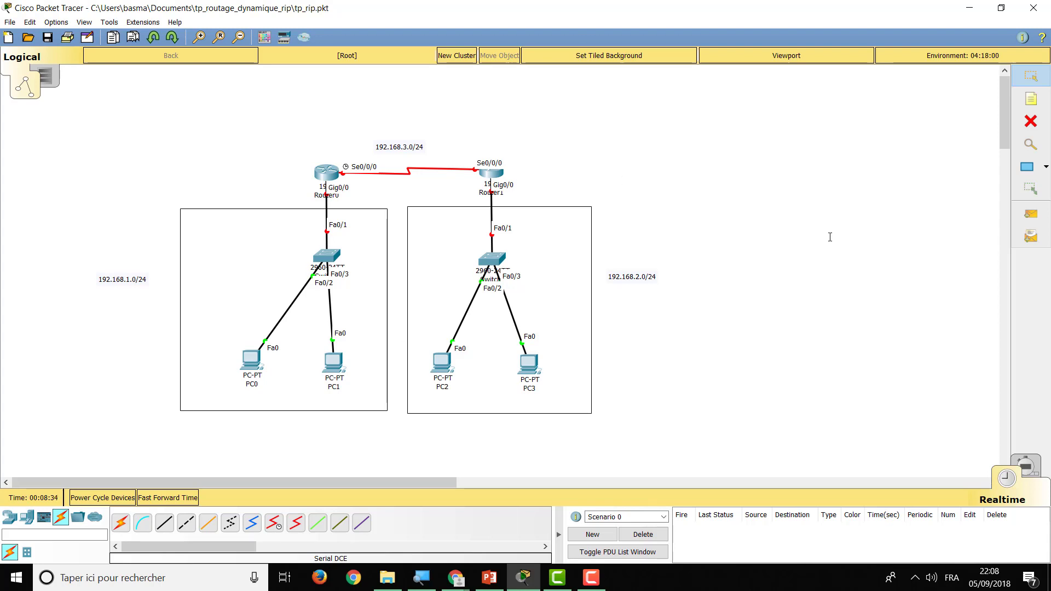
left_click(1029, 102)
Give PC0 a static IP address, mask 255.255.255.0 and default gateway 192.168.1.1
left_click(246, 358)
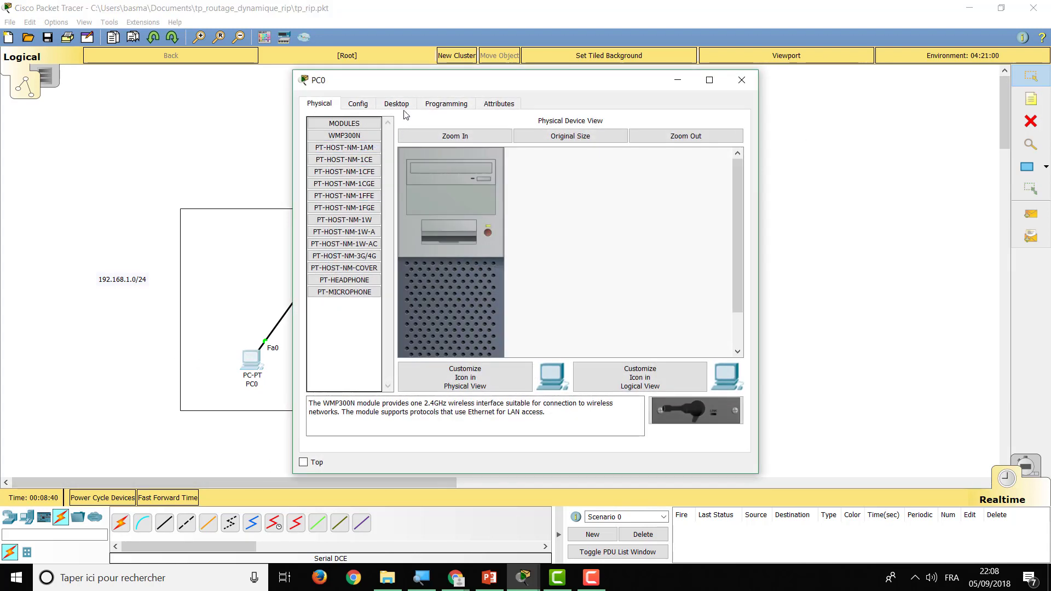
left_click(398, 105)
left_click(361, 177)
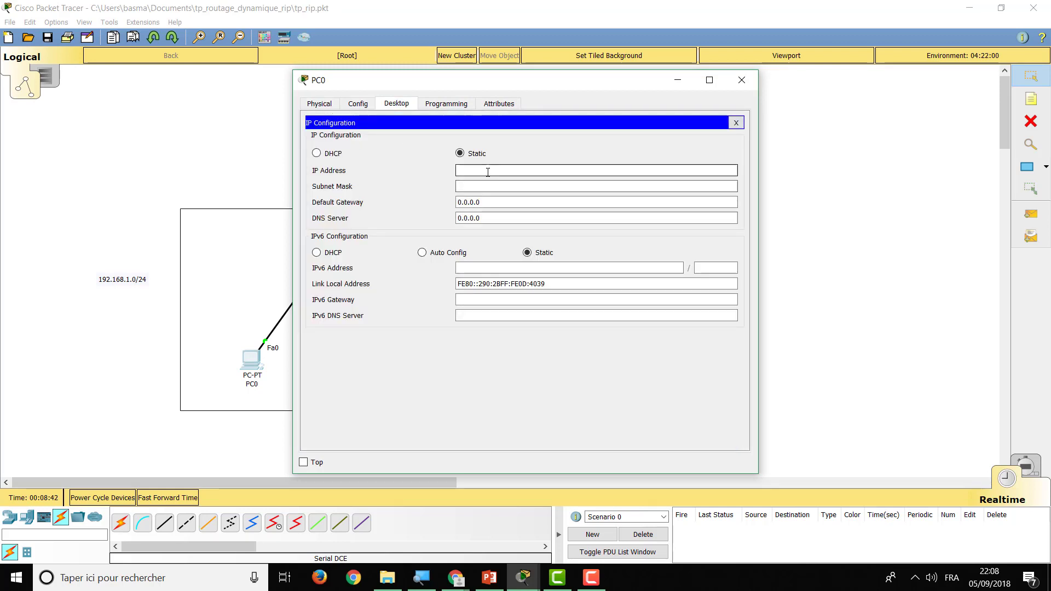
type("192.168.1.2")
left_click(503, 184)
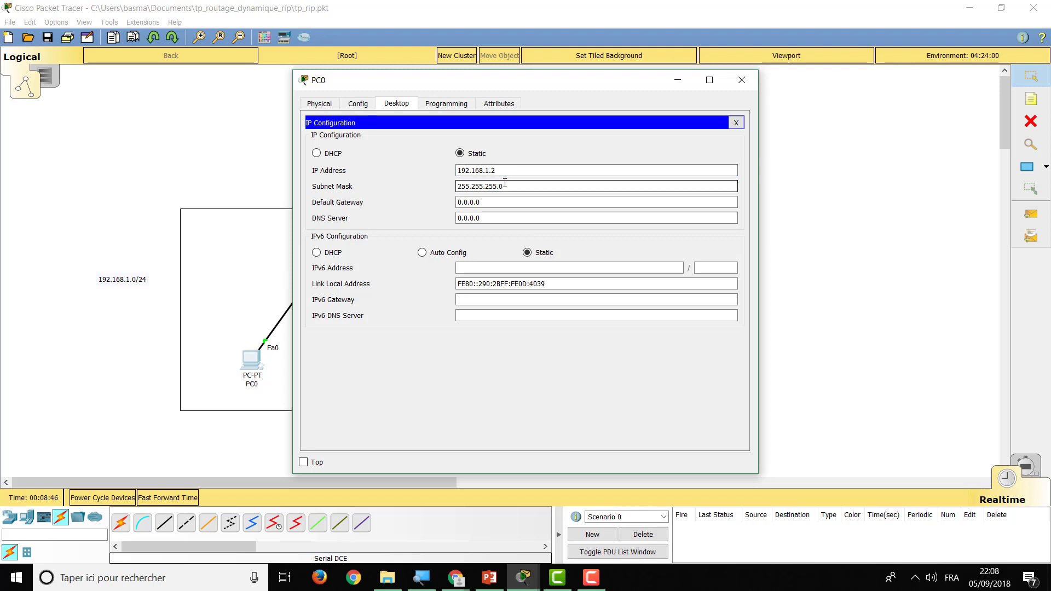
left_click_drag(495, 200, 433, 198)
type("1")
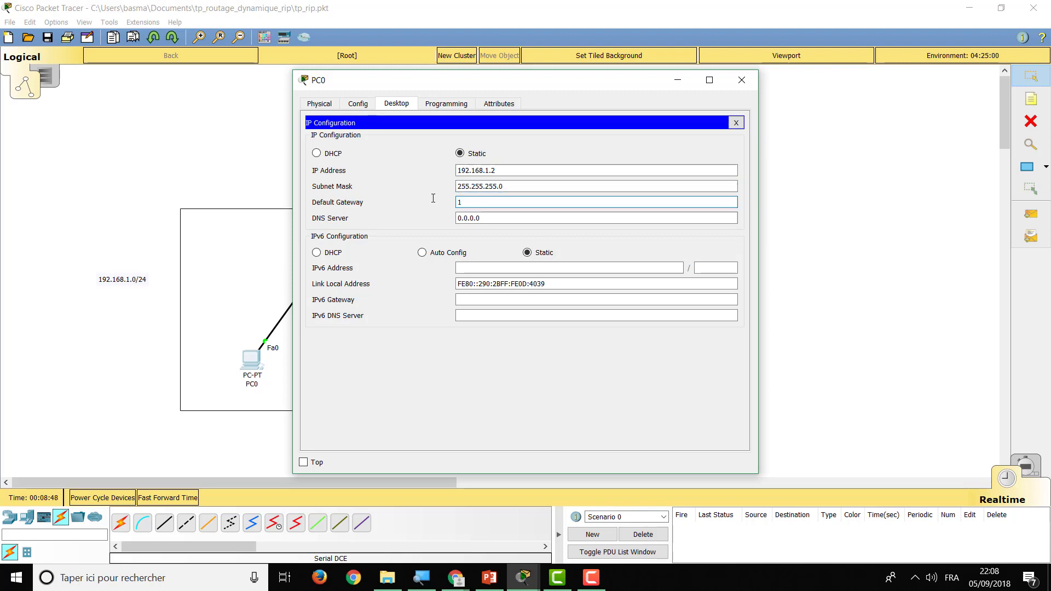
type("92.168.1.1")
left_click_drag(511, 199, 422, 201)
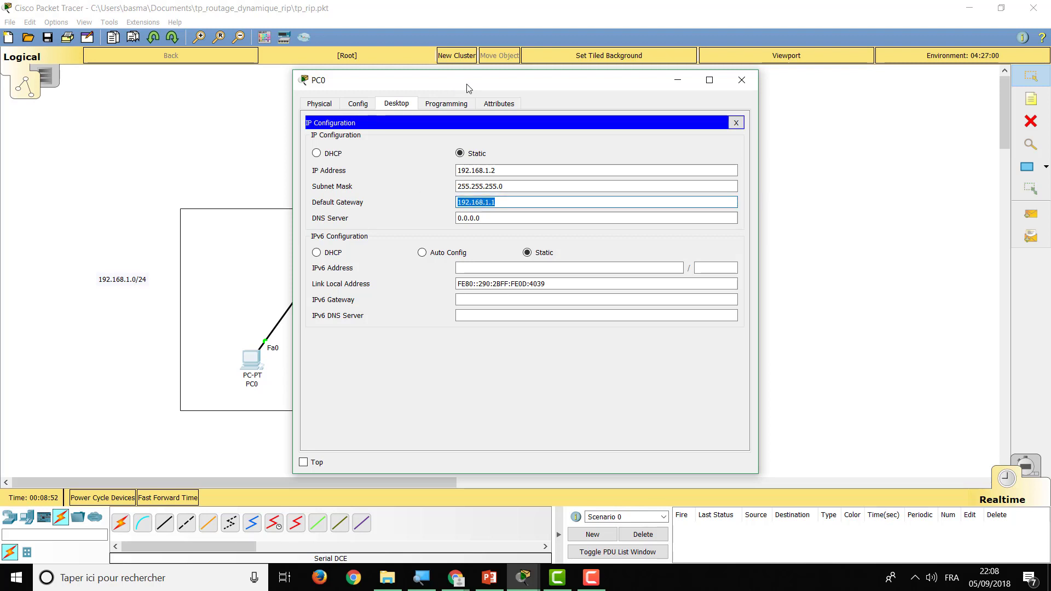
left_click_drag(467, 89, 690, 90)
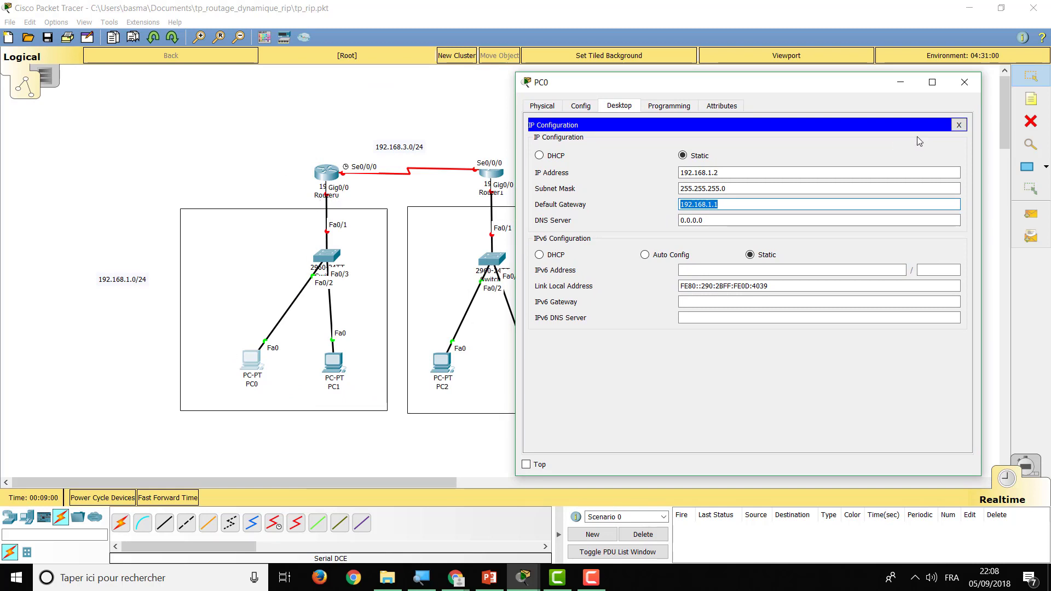
left_click(957, 125)
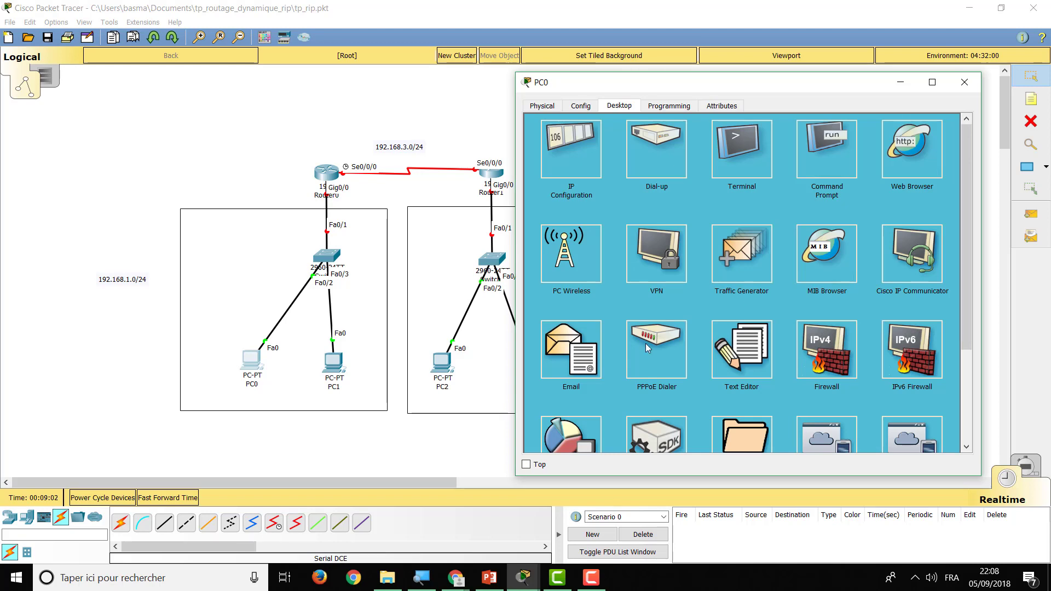
Set PC1's IP to 192.168.1.3, mask 255.255.255.0, gateway 192.168.1.1
left_click(334, 364)
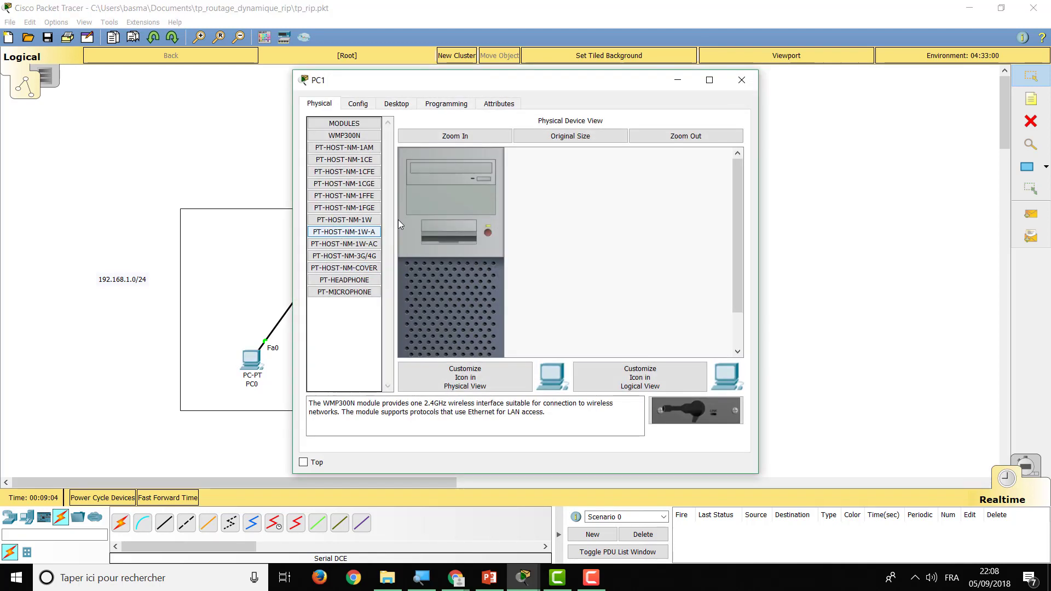
left_click(398, 104)
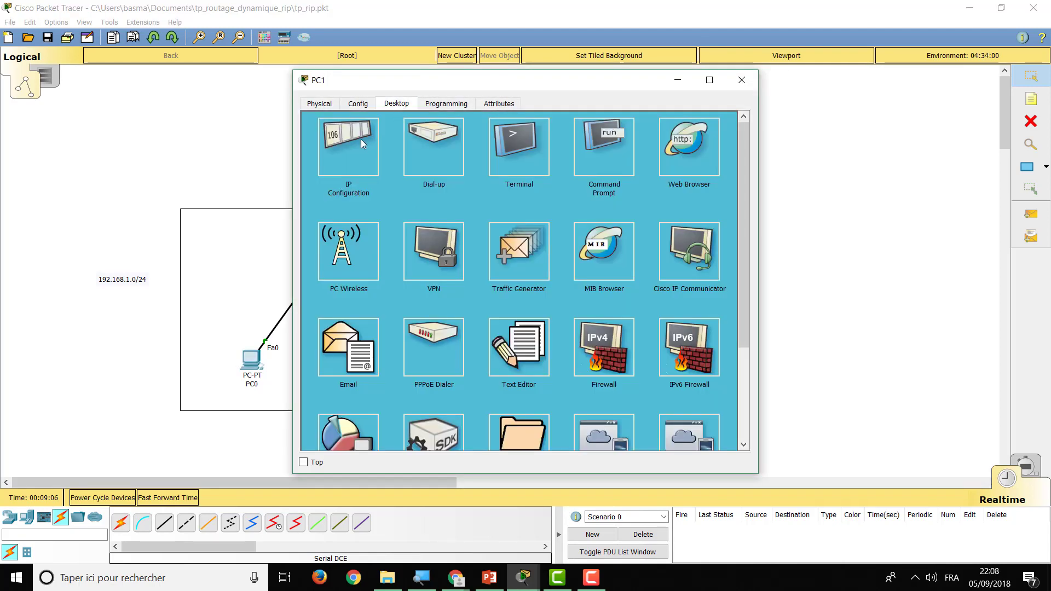
left_click(360, 139)
left_click(574, 170)
type("1")
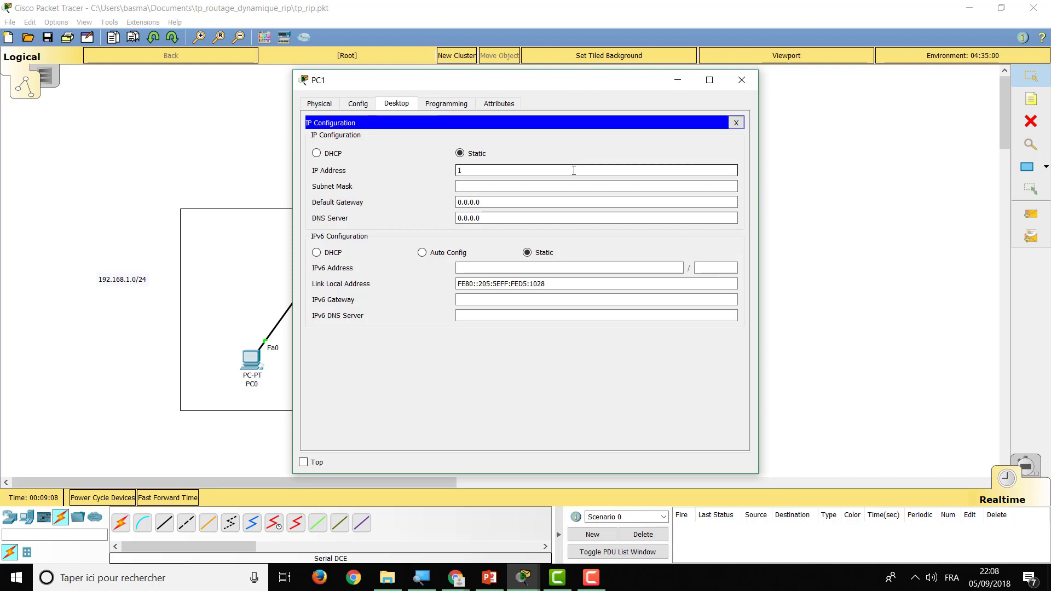
type("92.168.2.3")
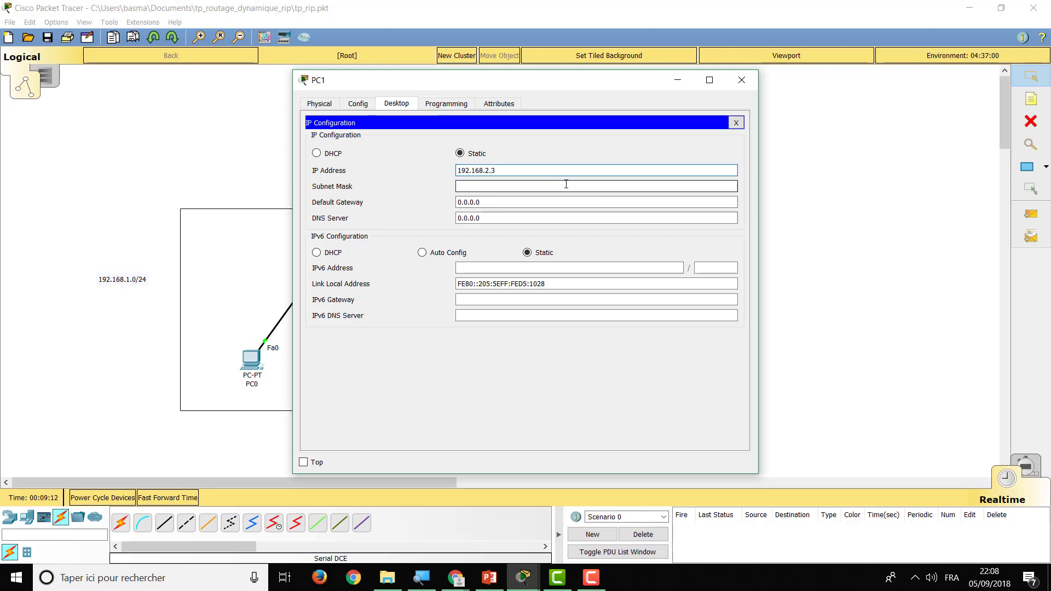
left_click(488, 170)
key("BackSpace")
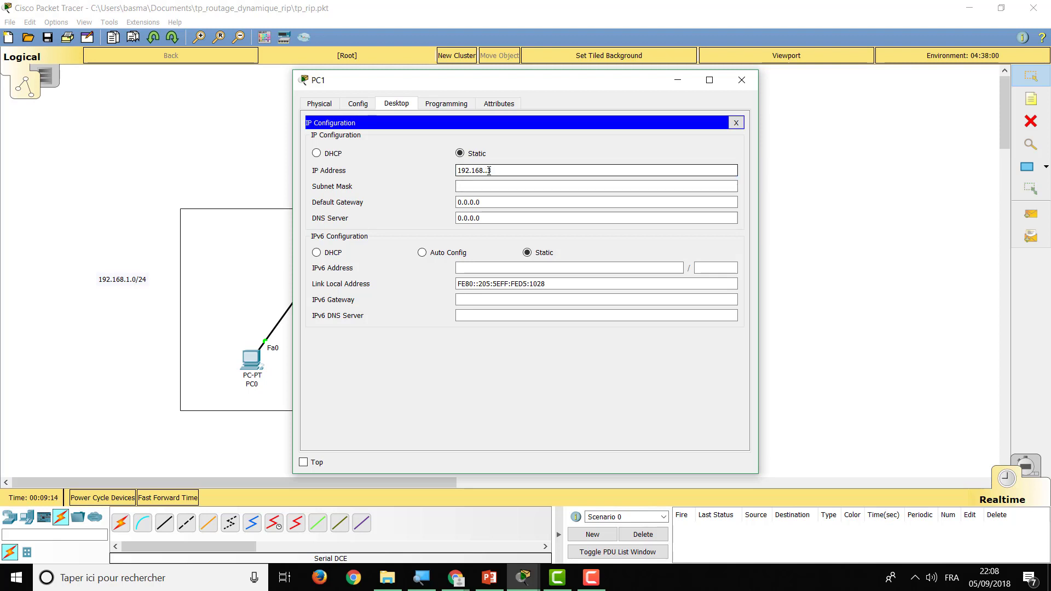
type("1")
left_click(508, 183)
left_click_drag(492, 201, 429, 200)
type("168.1.")
type("168")
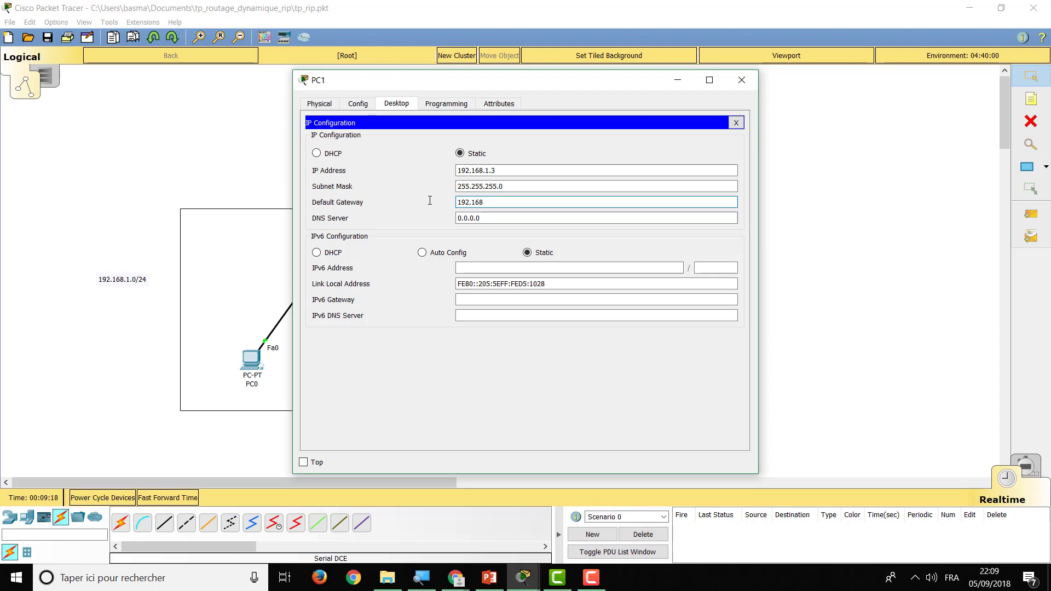
left_click(736, 122)
Give PC2 static IP 192.168.2.2 with mask 255.255.255.0 and a 192.168.2.x gateway
left_click(741, 83)
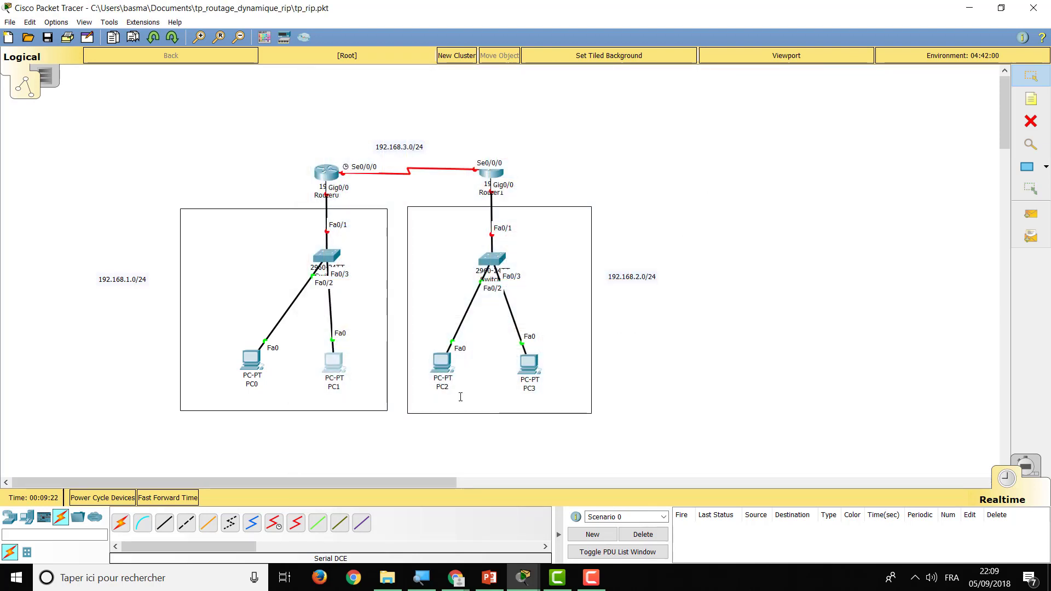
left_click(442, 367)
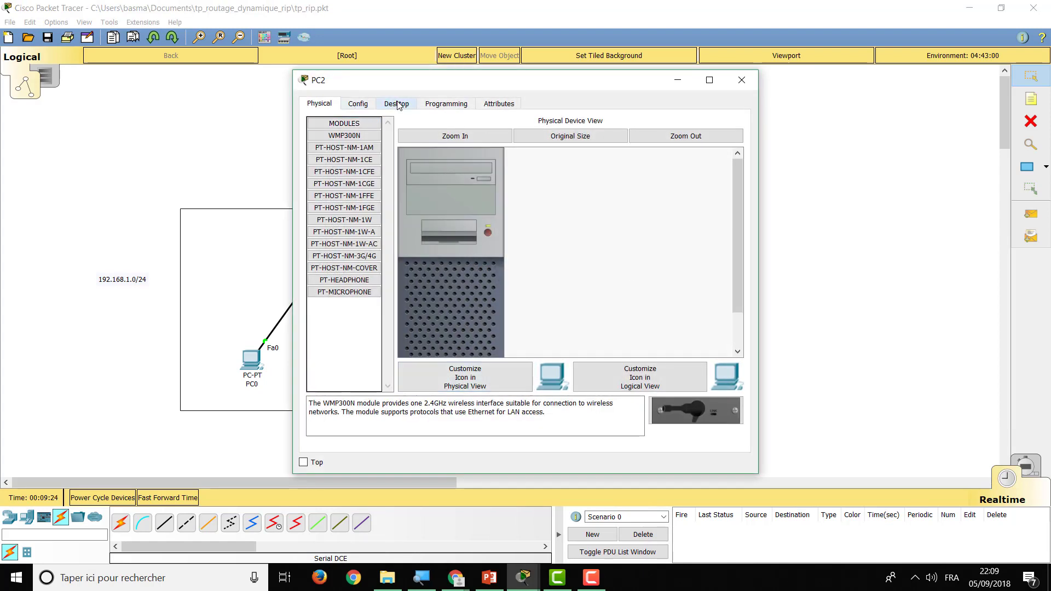
left_click(396, 103)
left_click(355, 165)
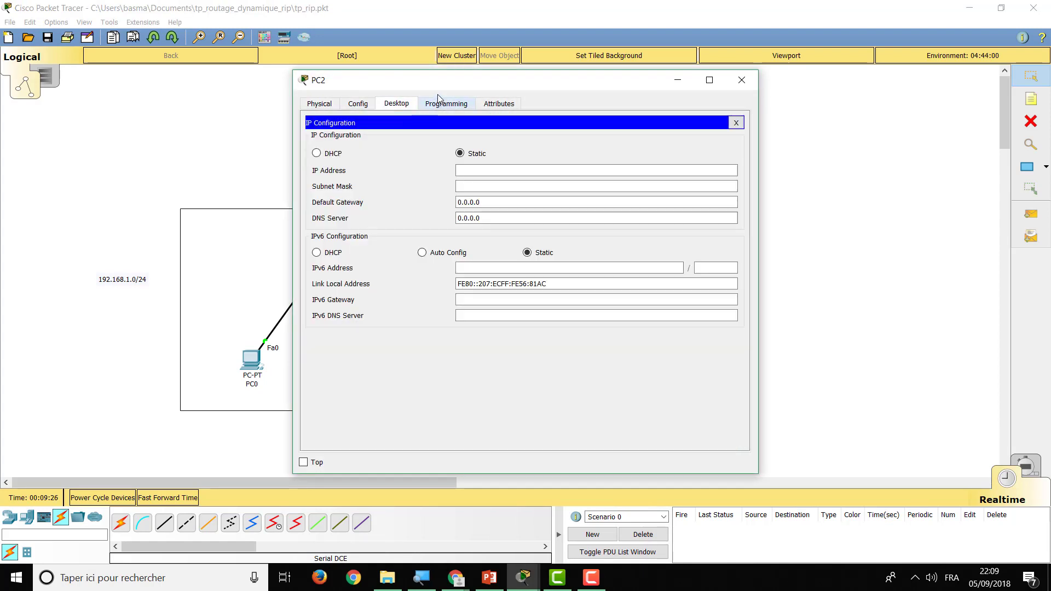
left_click_drag(437, 85, 710, 91)
left_click(755, 176)
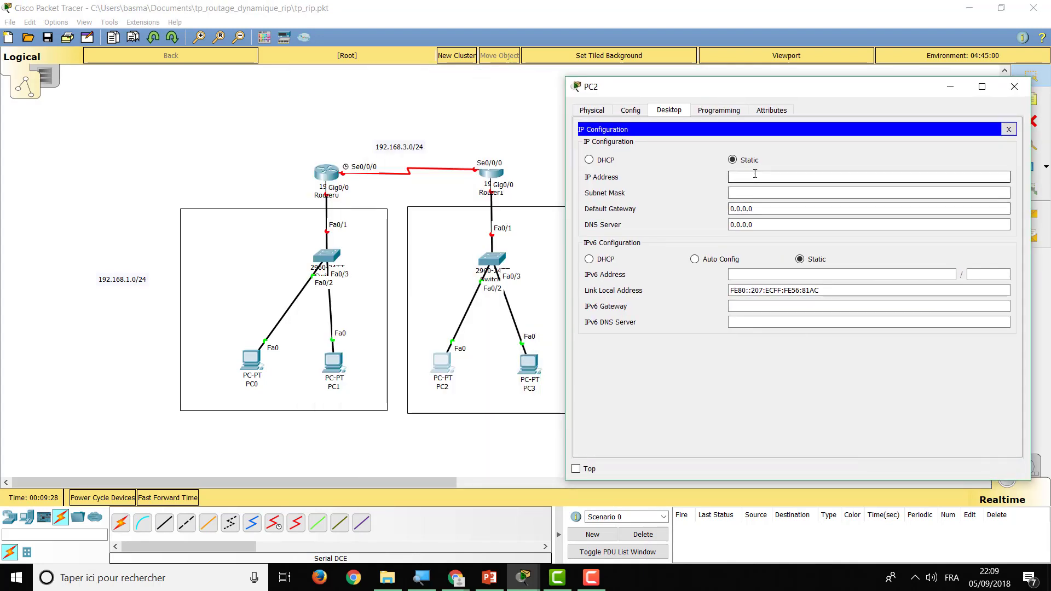
type("192.168.2.2")
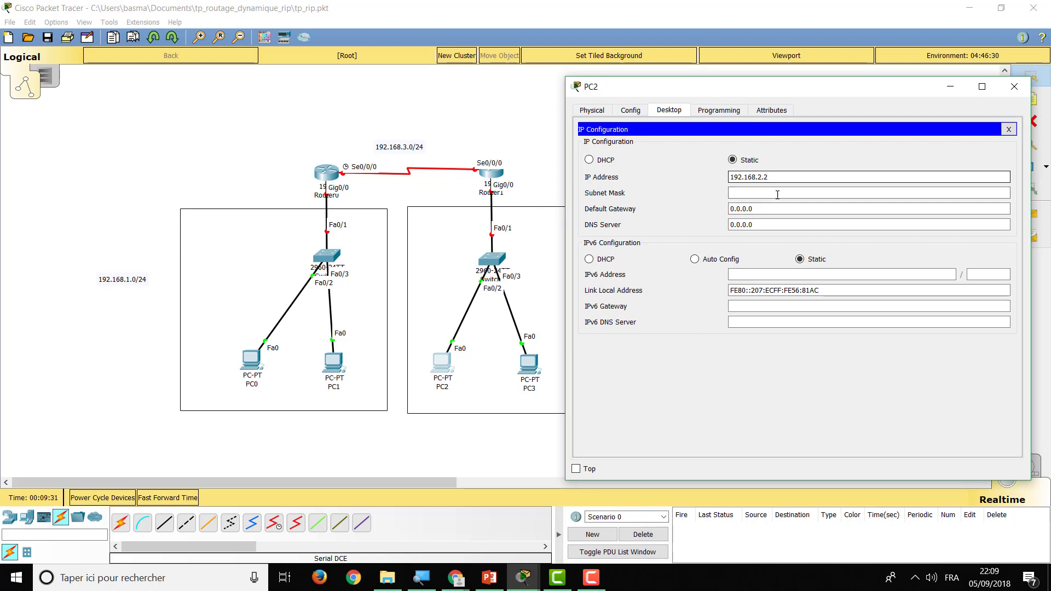
left_click(777, 193)
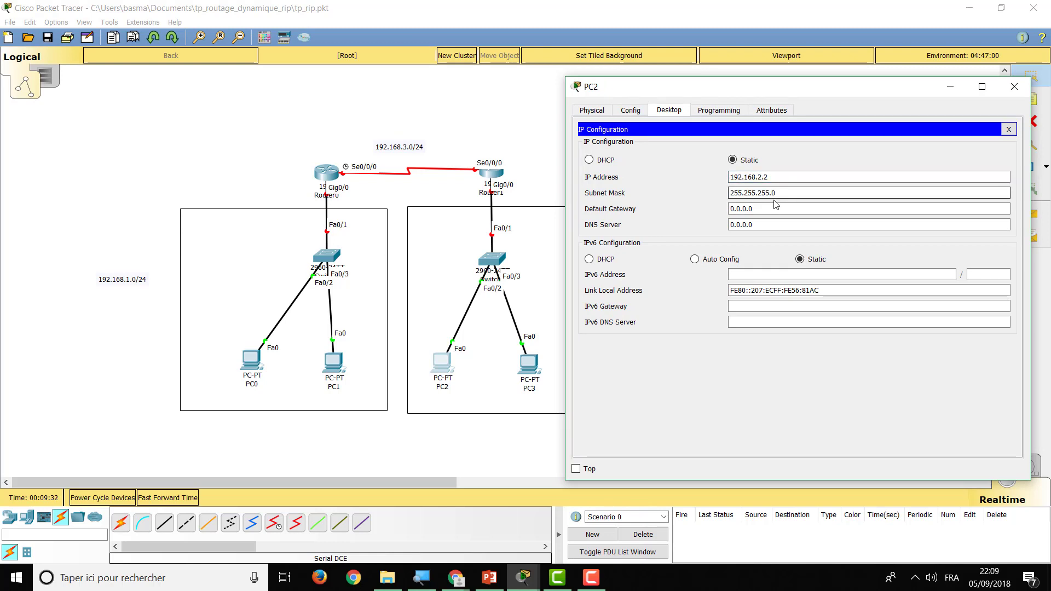
key("Tab")
type("192.")
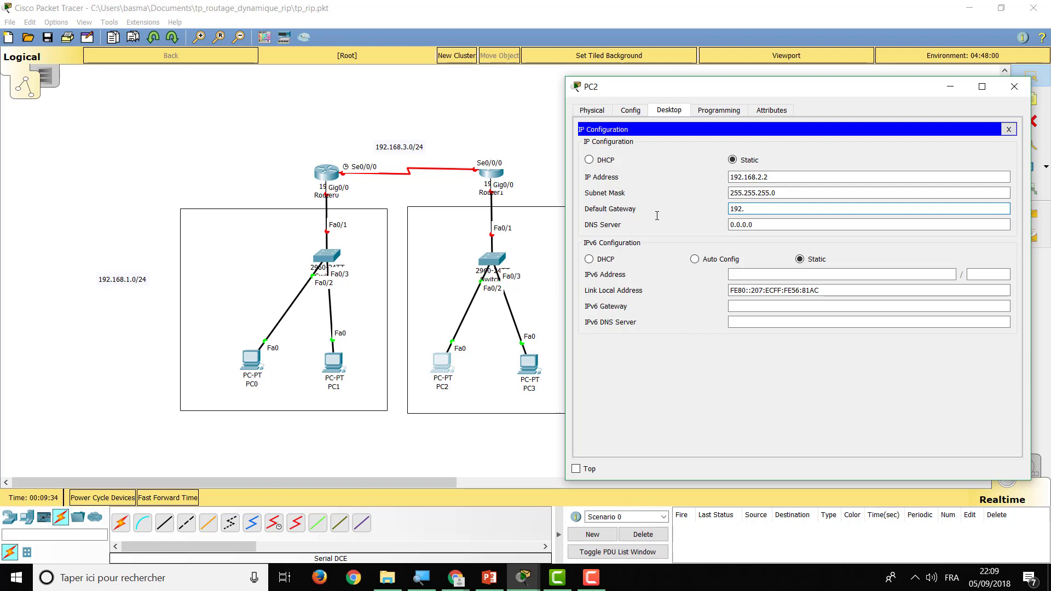
type("168.2.1")
left_click(1008, 129)
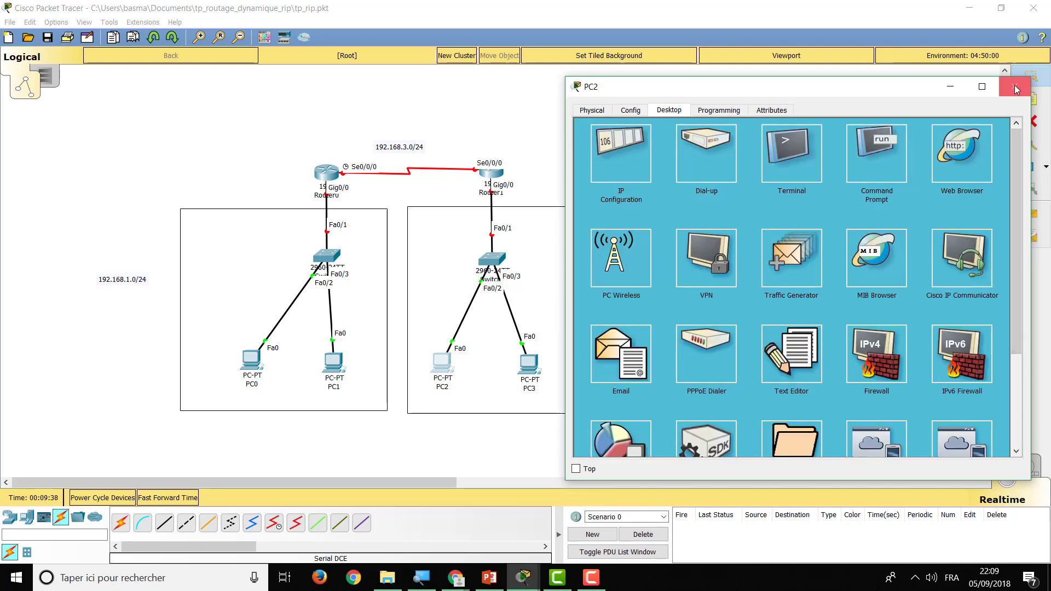
left_click(1014, 87)
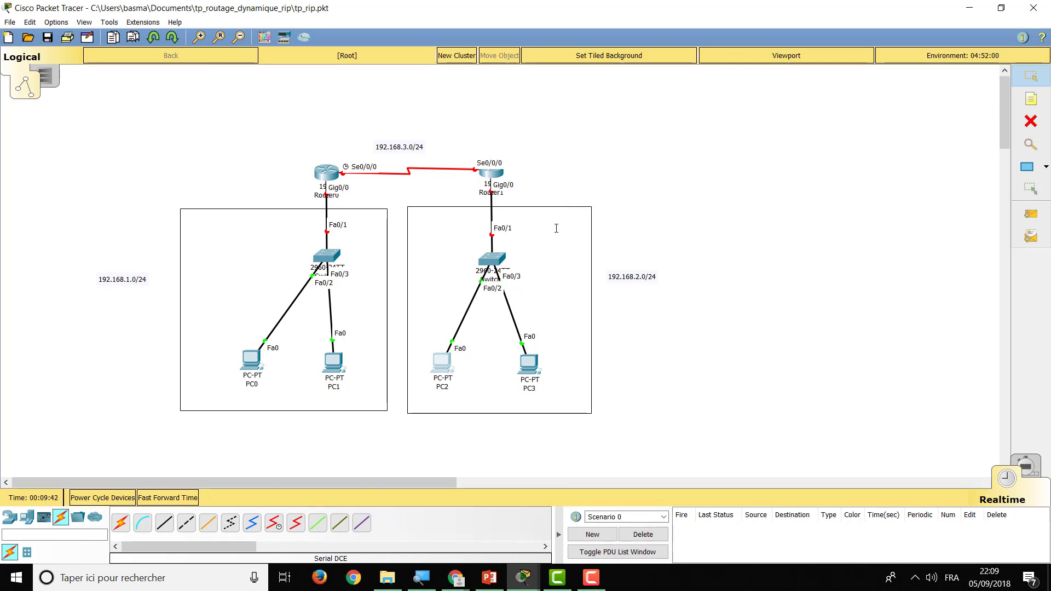
Give PC3 static IP 192.168.2.3, mask 255.255.255.0 and gateway 192.168.2.1
left_click(529, 362)
left_click(408, 104)
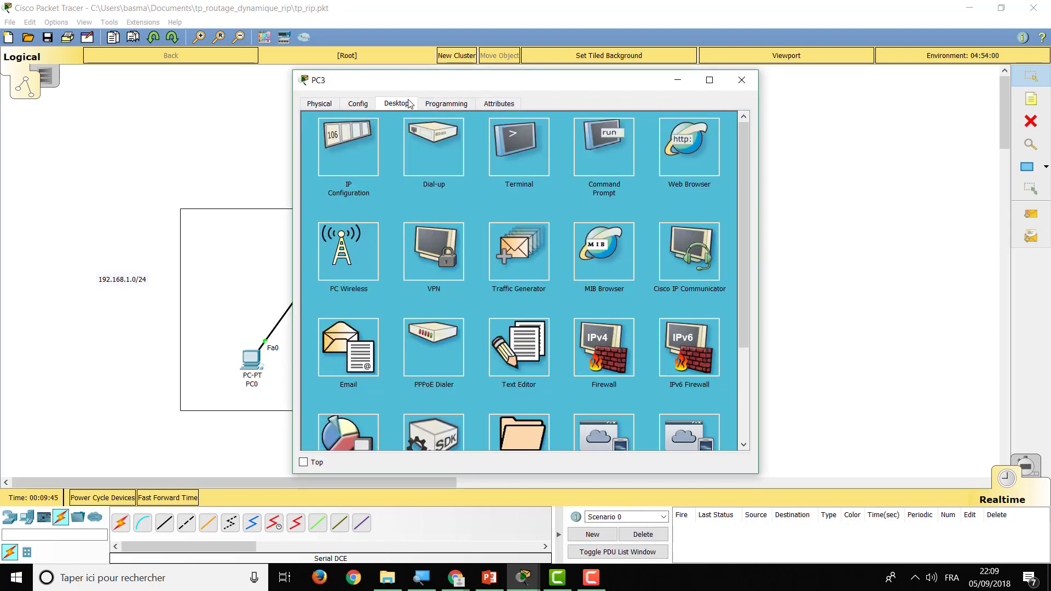
left_click(353, 166)
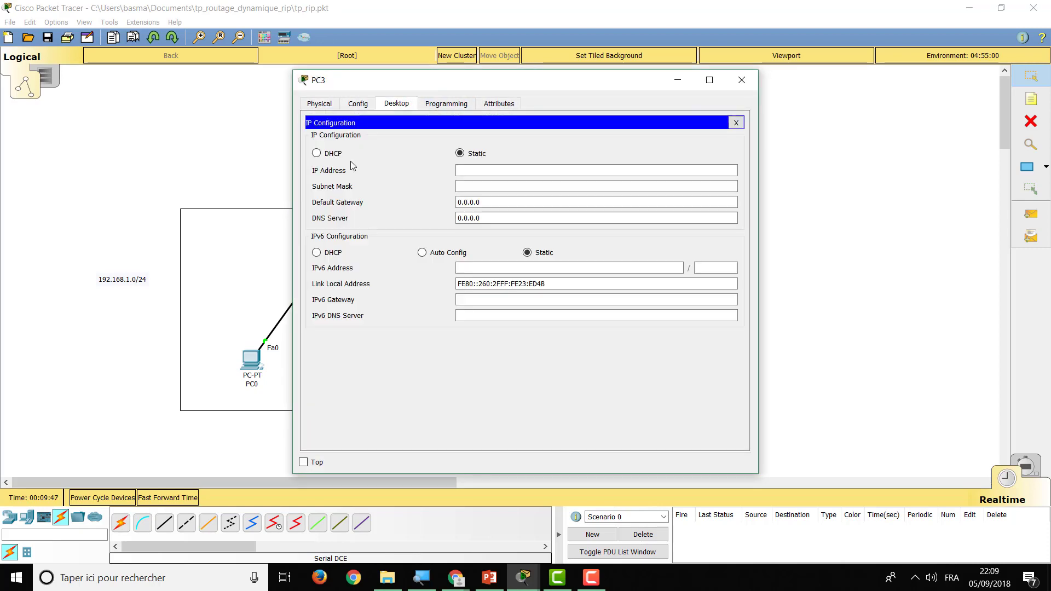
left_click(552, 169)
type("192")
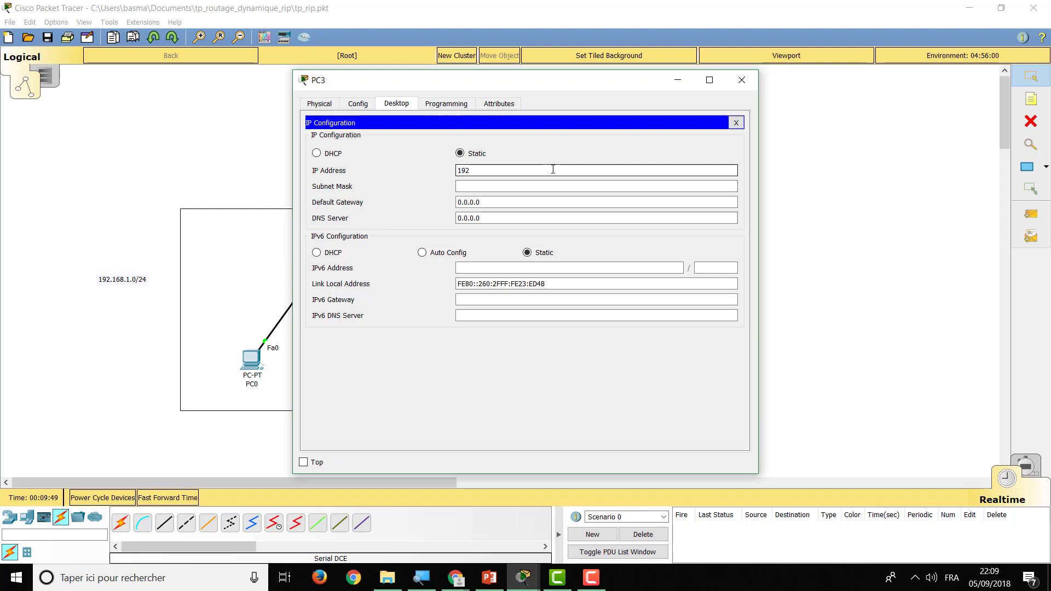
type(".168.2.3")
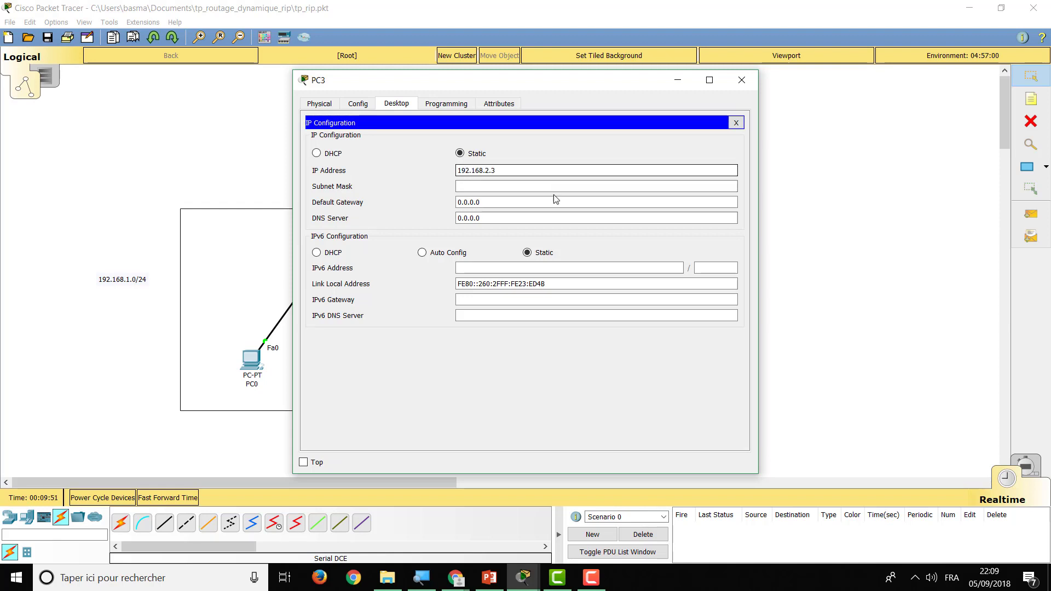
left_click(553, 185)
triple_click(515, 199)
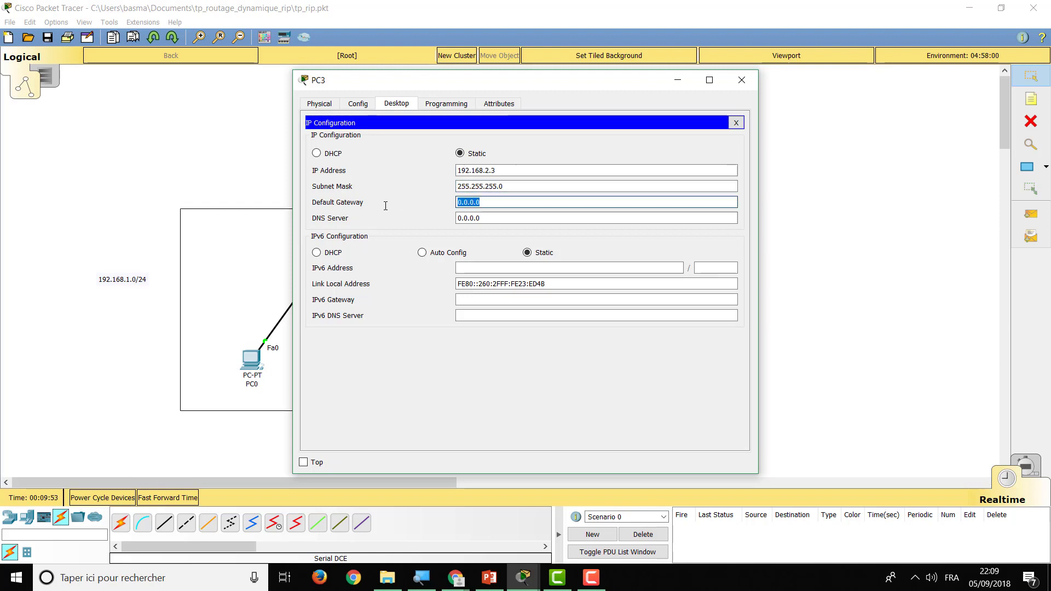
type("192.168.2.1")
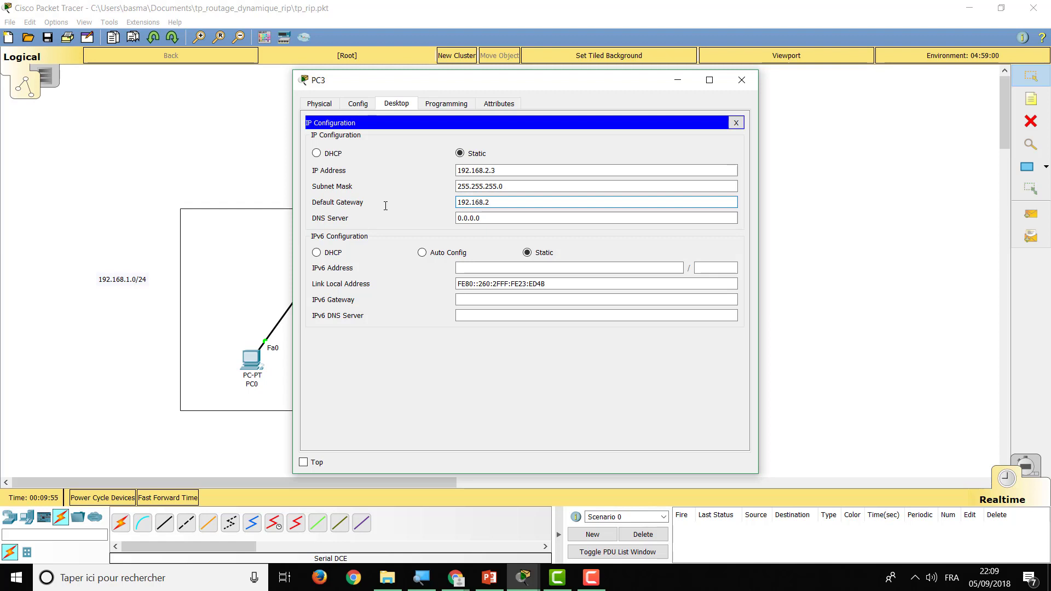
left_click(736, 123)
left_click(741, 80)
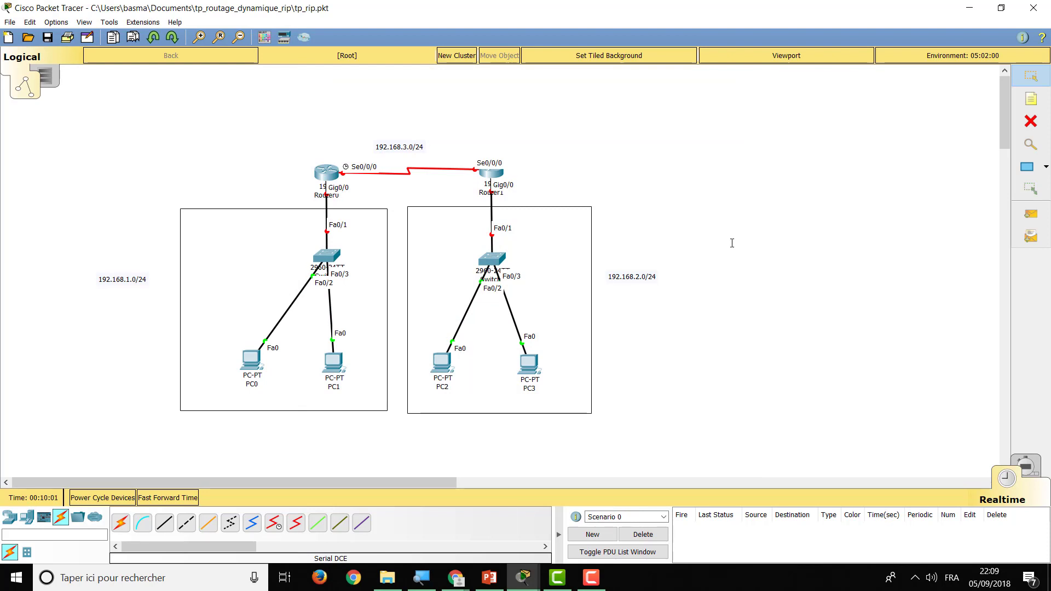
Open Router0's command line and decline the initial setup dialog
left_click(327, 172)
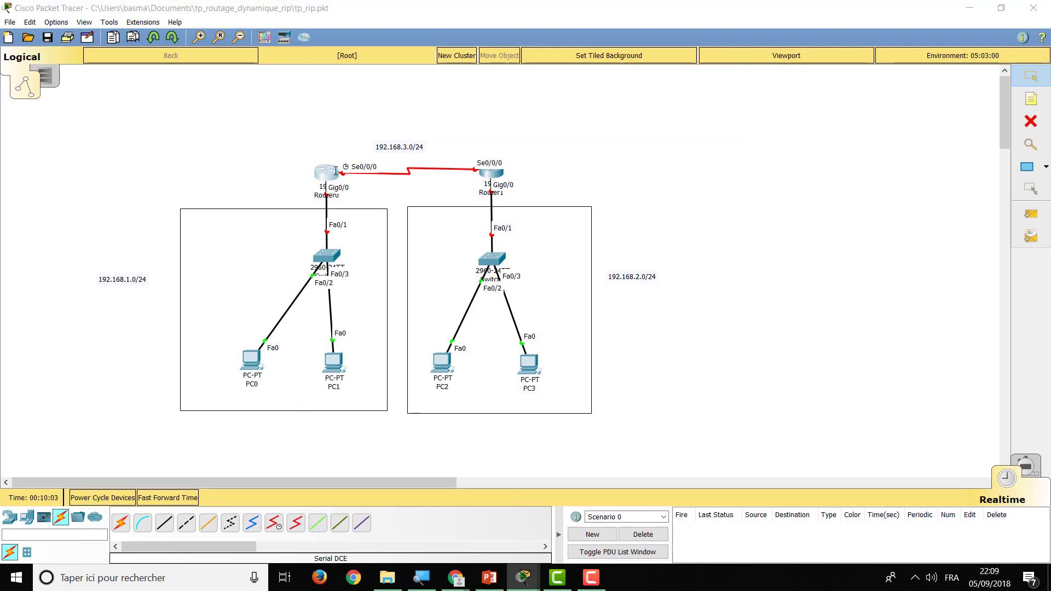
left_click_drag(432, 125, 733, 110)
left_click(604, 154)
type("no")
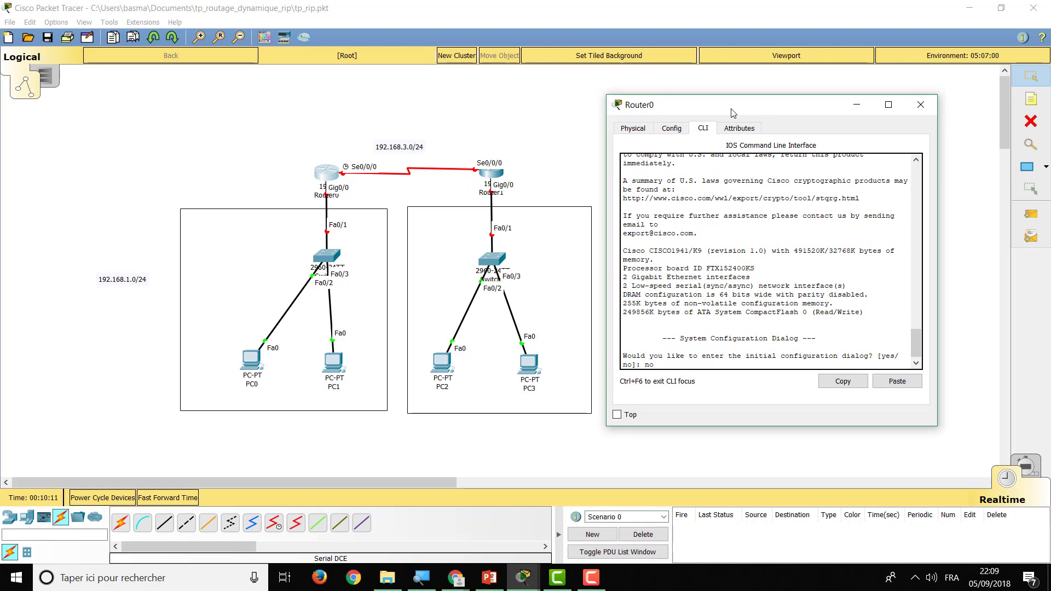
key("Return")
key("Return")
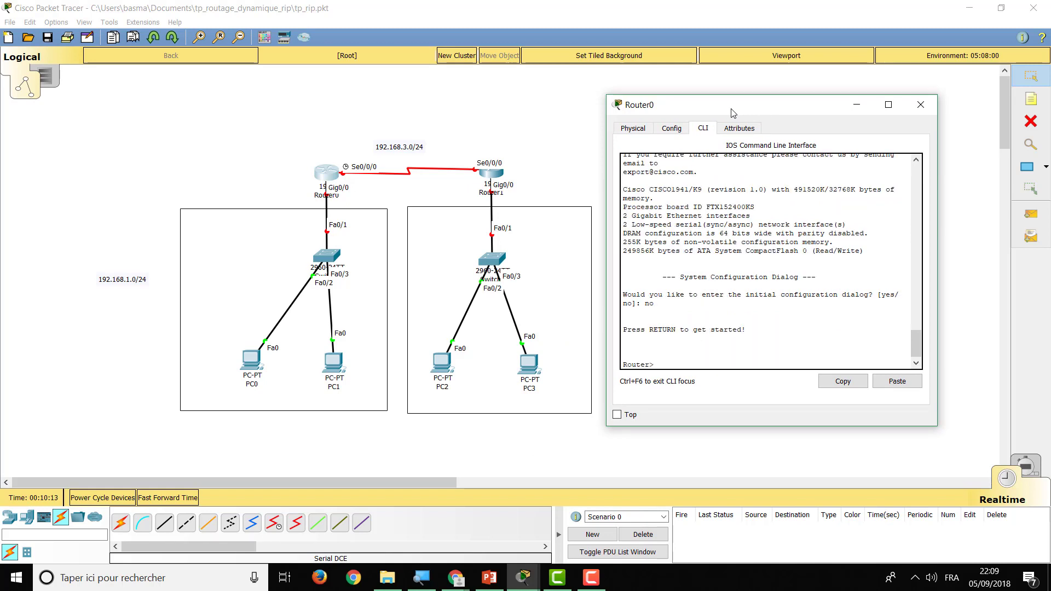
left_click(421, 578)
left_click(424, 235)
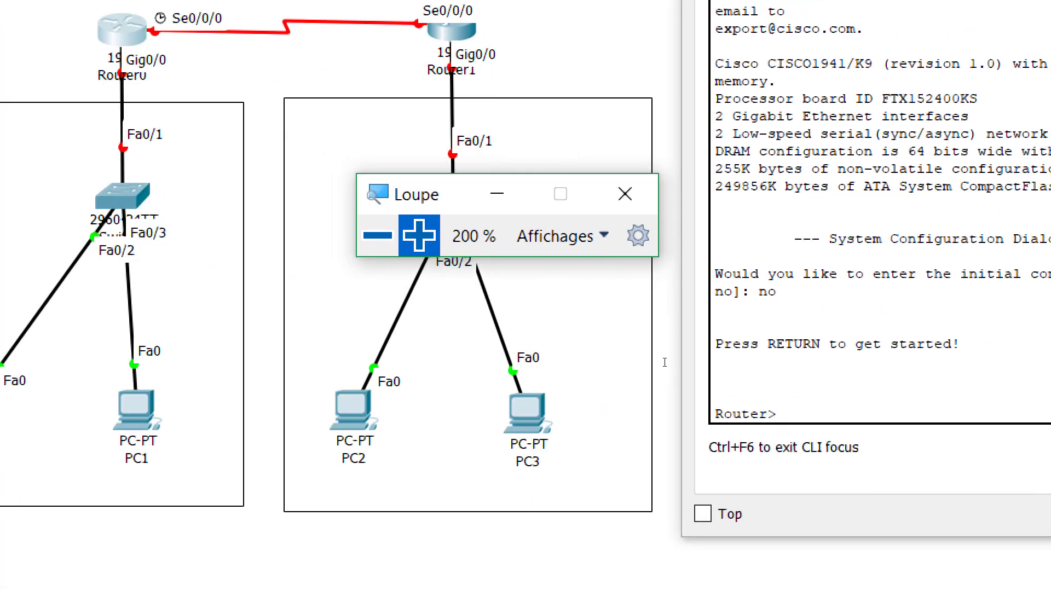
left_click(662, 365)
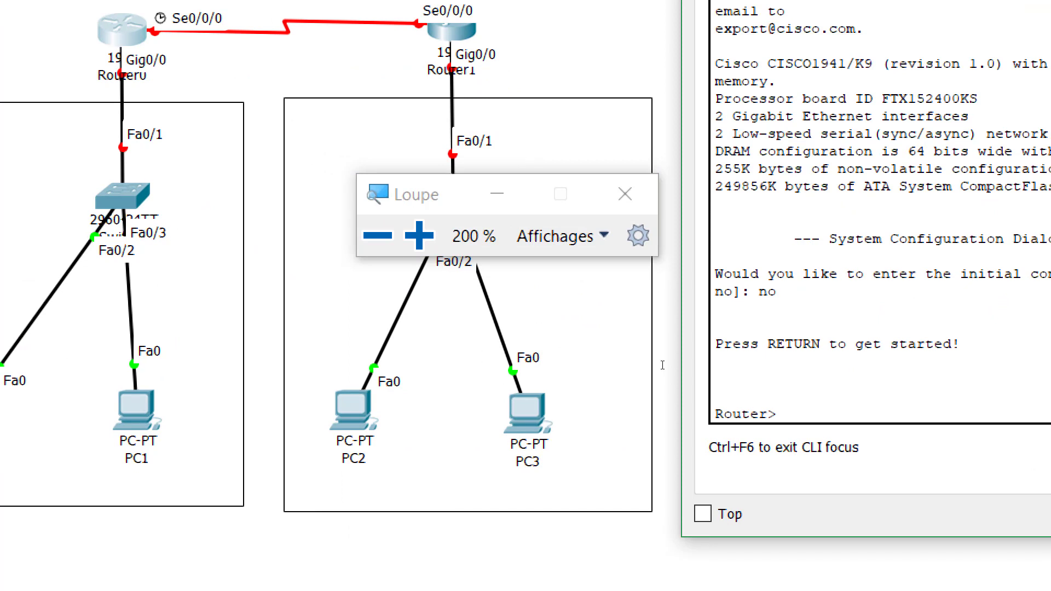
Enter global configuration mode and set the router hostname to R1
type("en")
key("Tab")
key("Return")
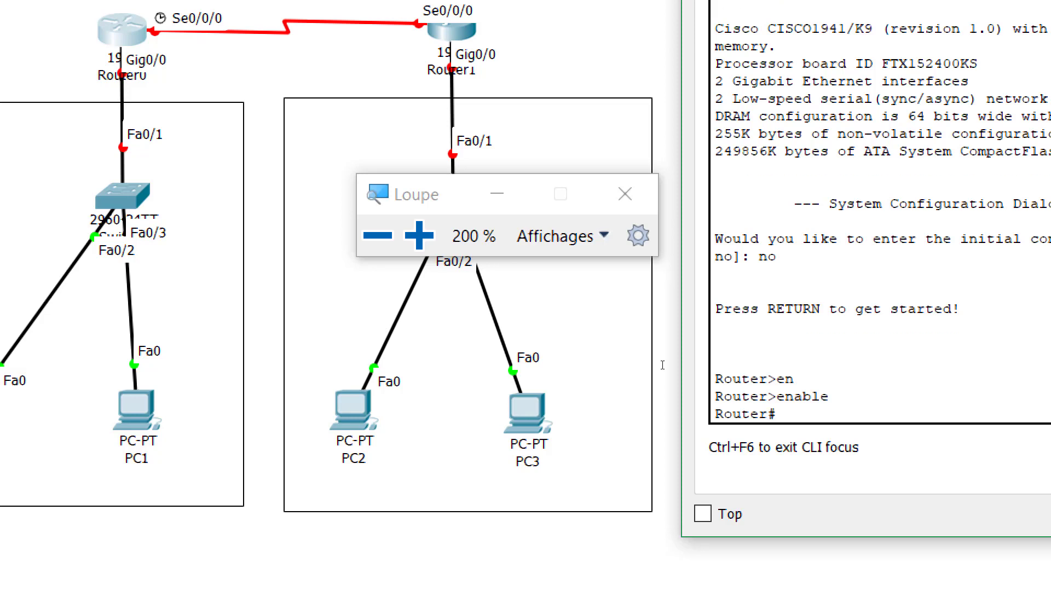
type("conf")
key("Tab")
type("t")
key("Tab")
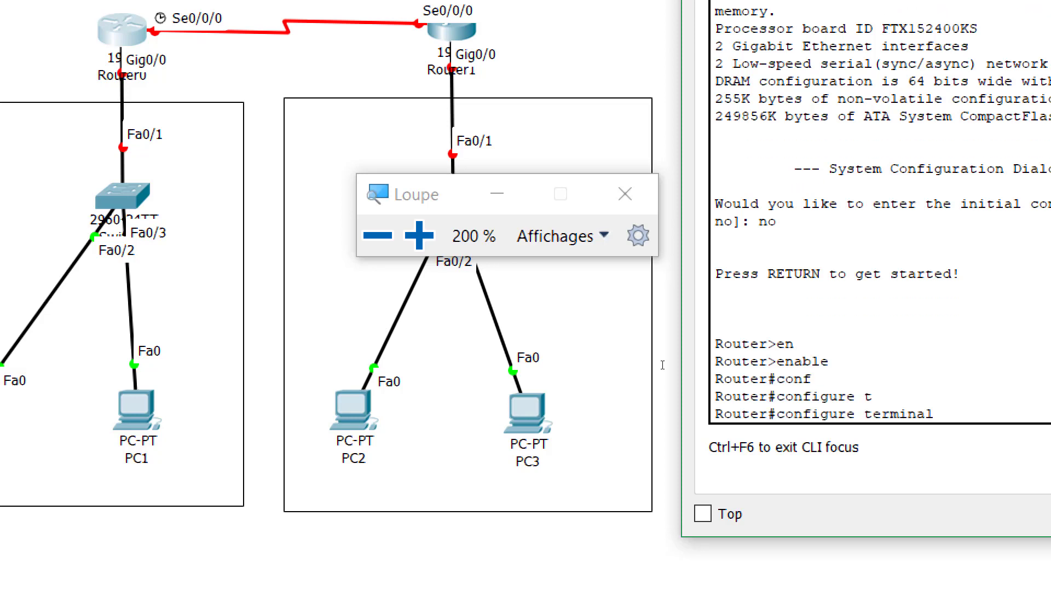
key("Return")
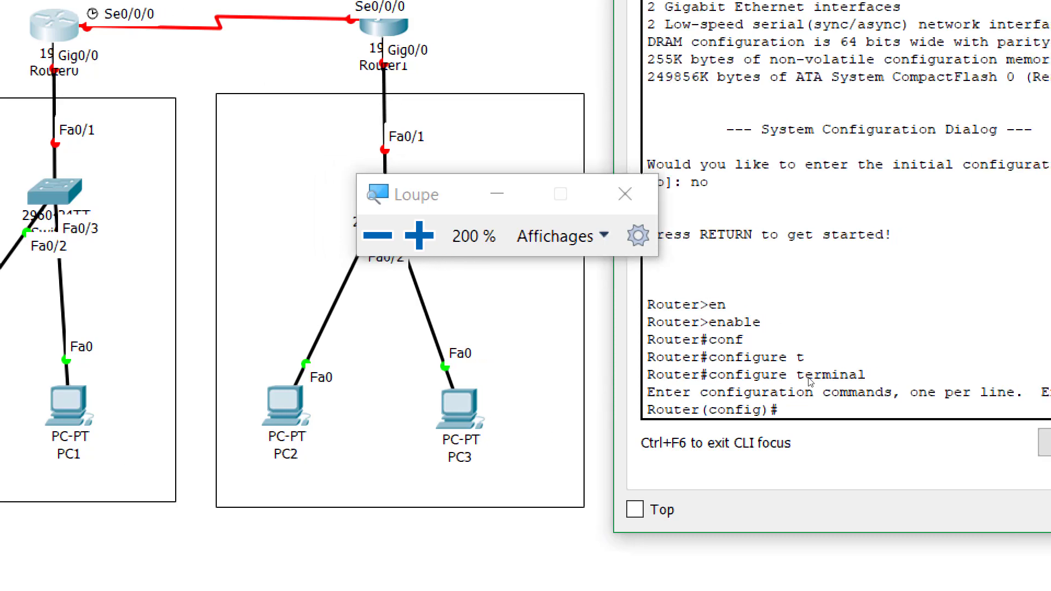
type("hos")
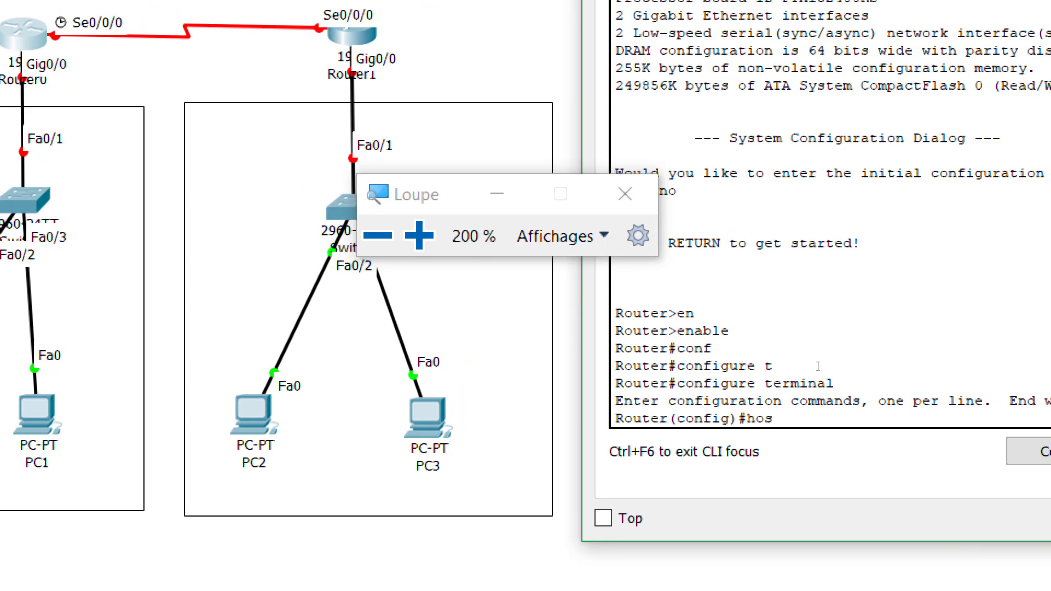
key("Tab")
type("R")
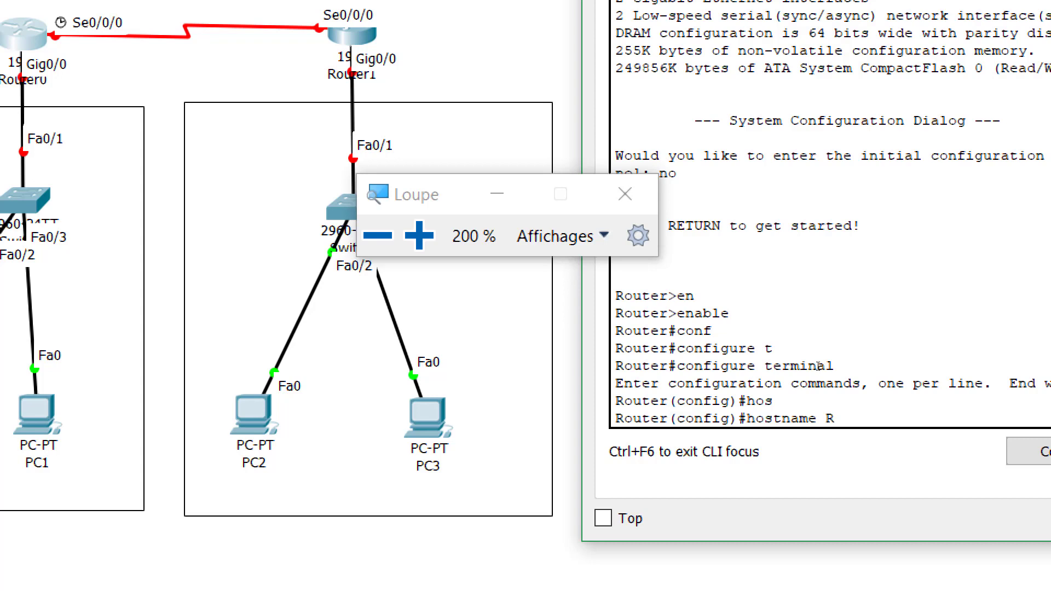
type("1")
key("Return")
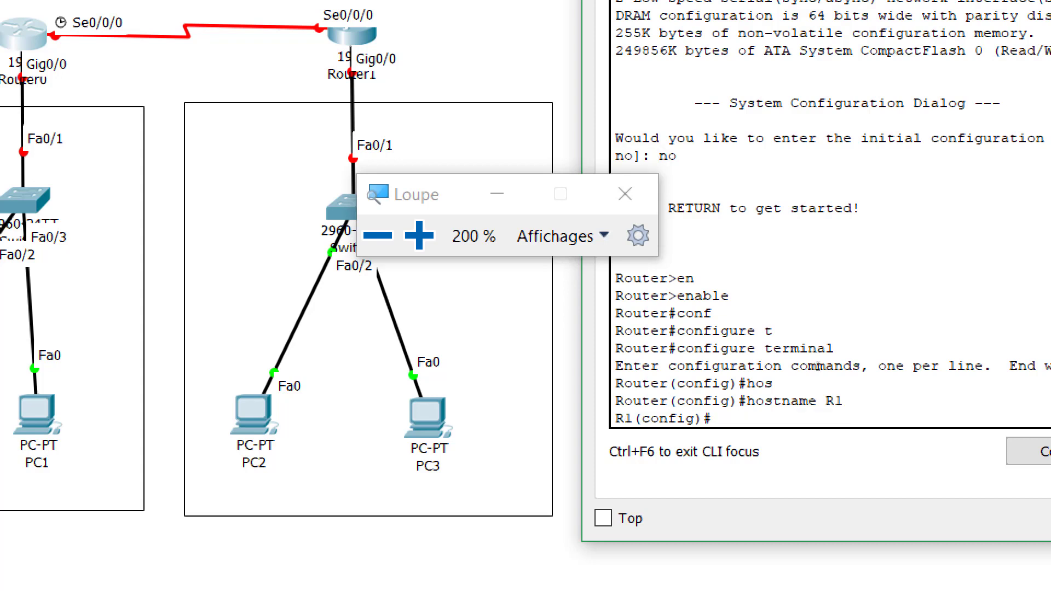
Disable IP domain lookup and add the MOTD banner 'do not have access'
type("no ip domain-")
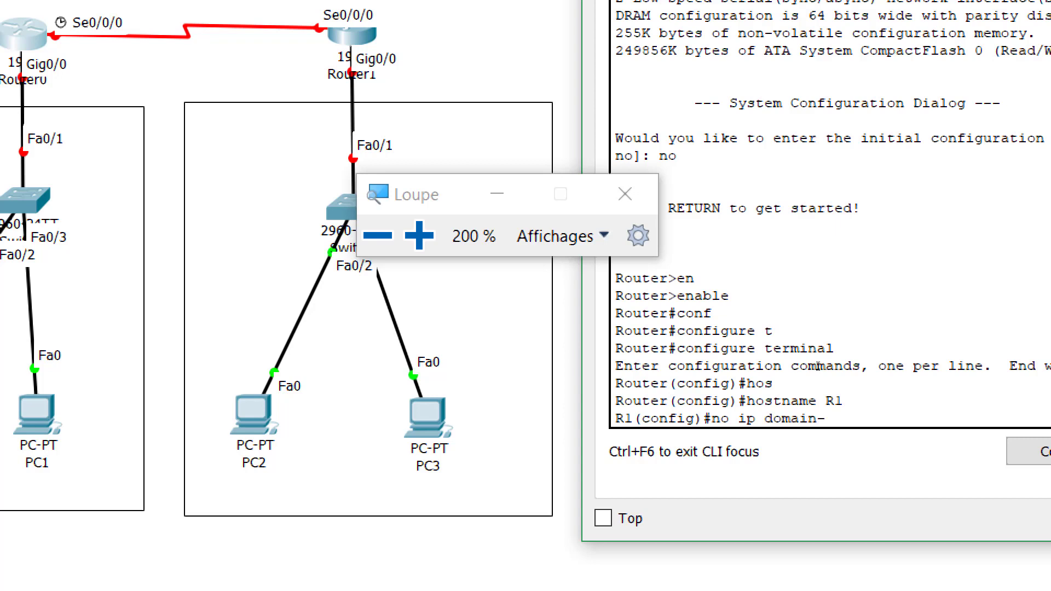
type("loo")
key("Tab")
key("Return")
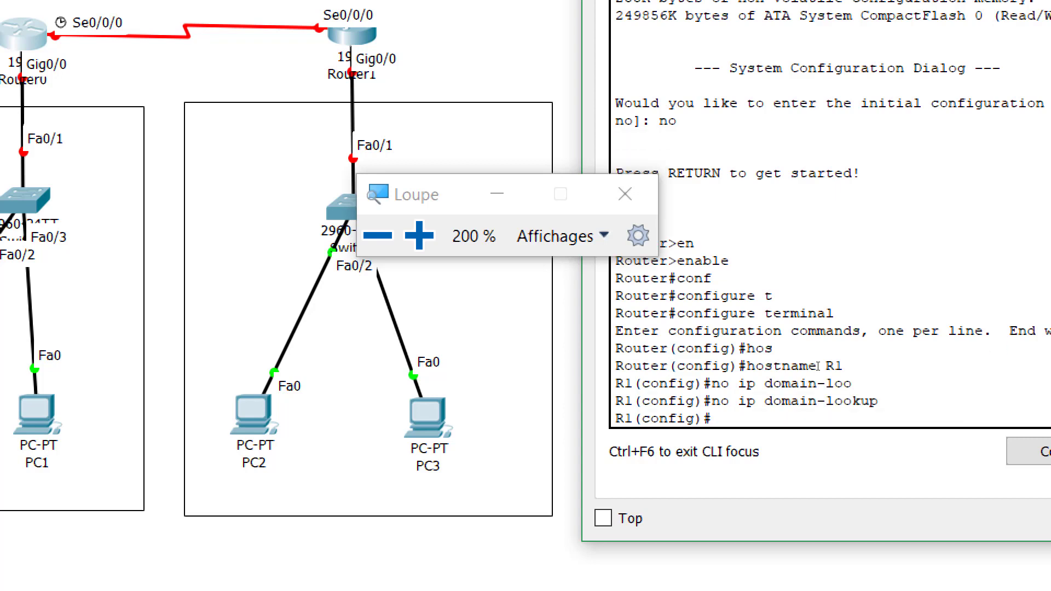
type("banner motd")
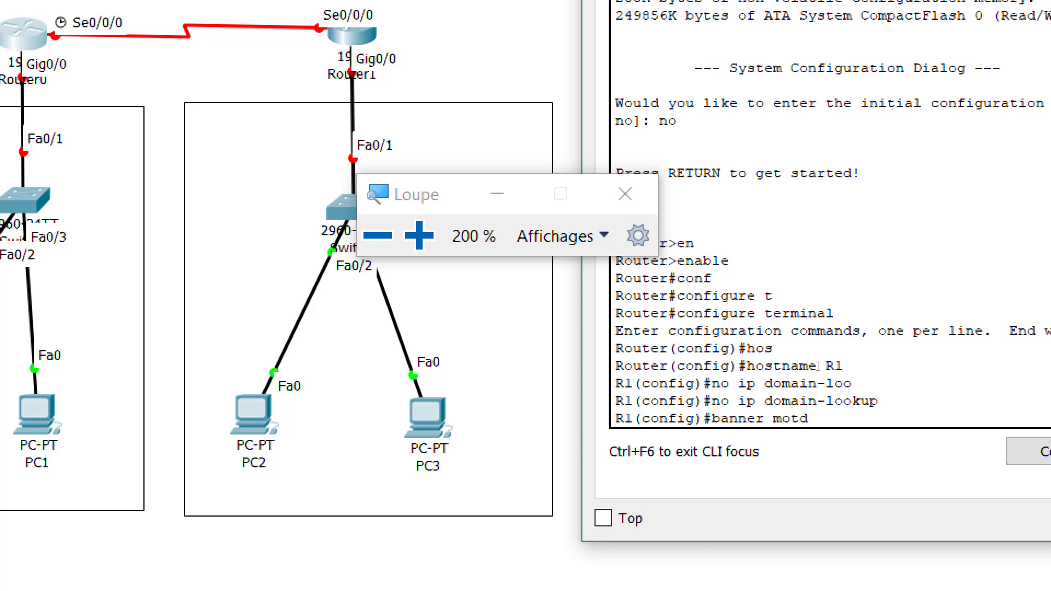
type(" &do not have access&")
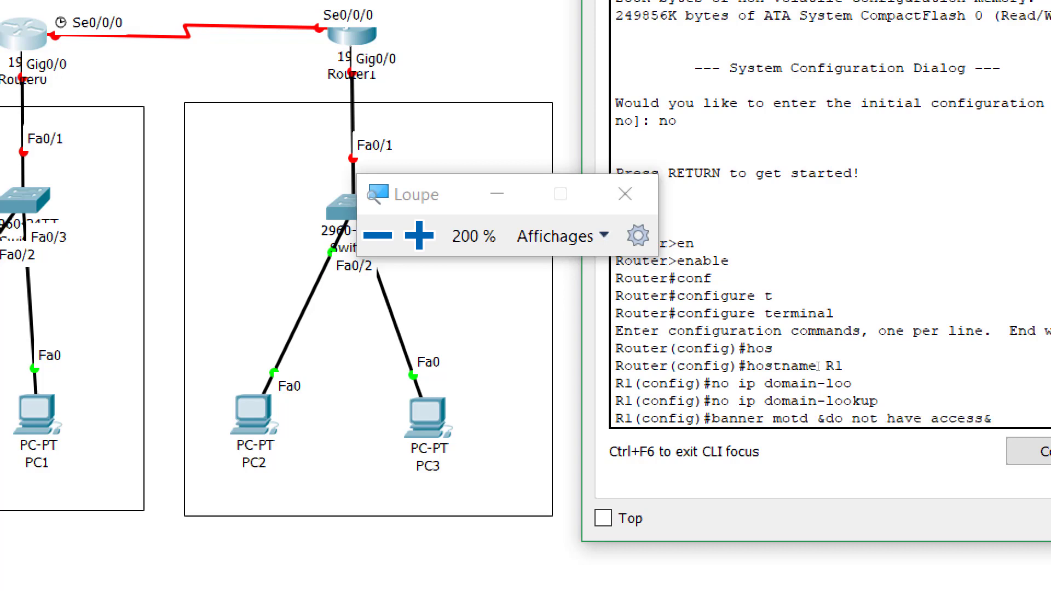
key("Return")
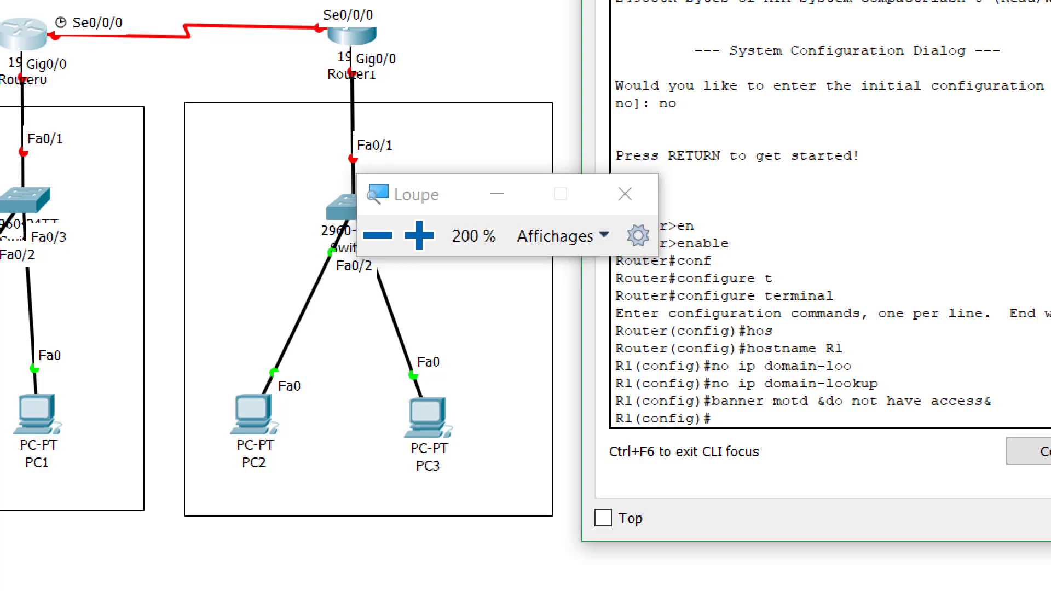
Set an enable secret password on R1
type("ena")
key("Tab")
type("sec")
key("Tab")
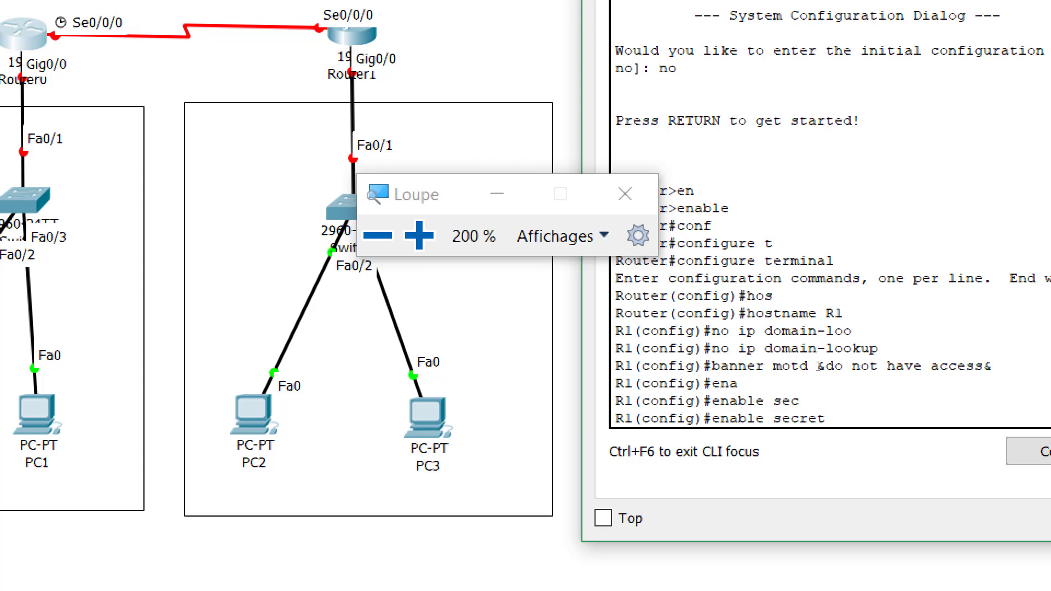
type("cisco")
key("Return")
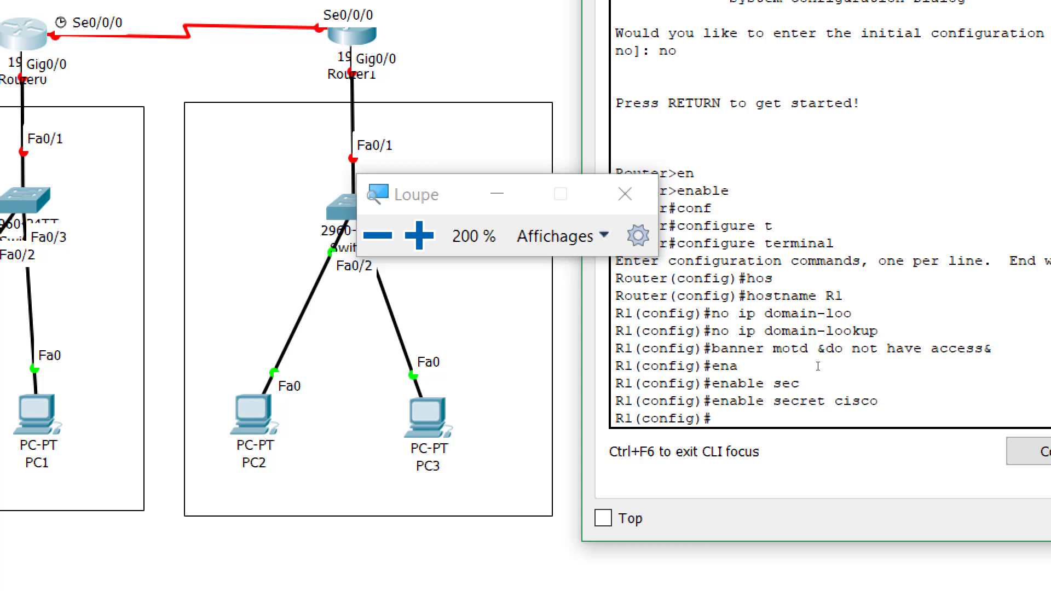
On console line 0, set a password and require login
type("line con")
key("Tab")
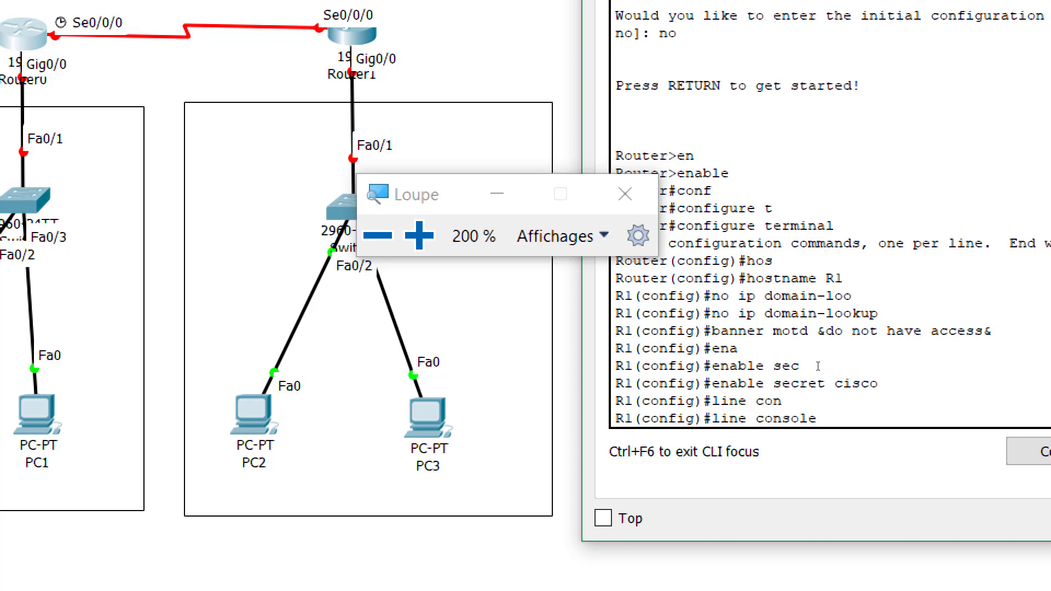
type("0")
key("Return")
type("pass")
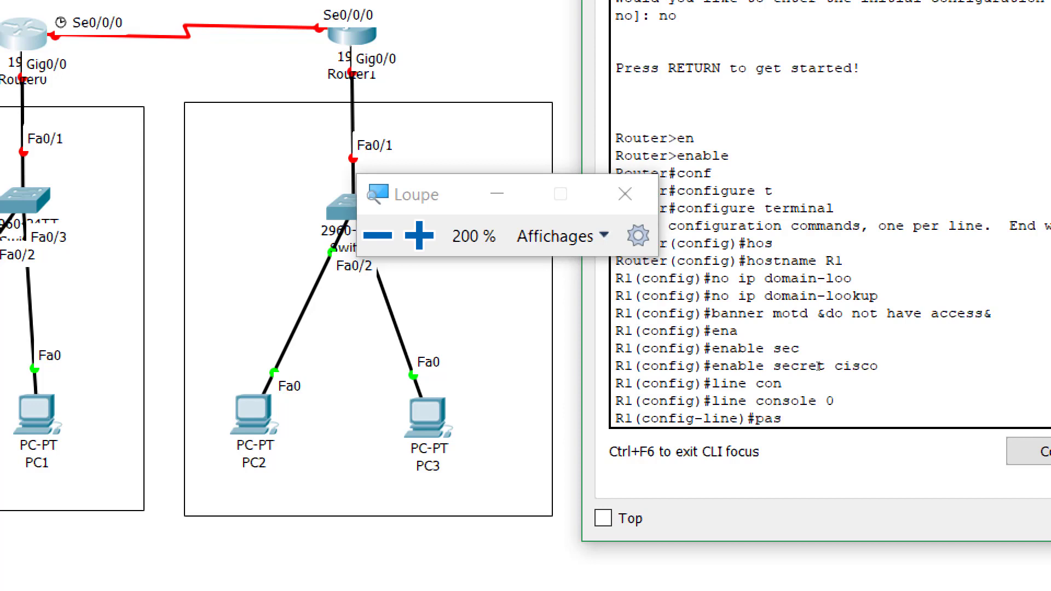
key("Tab")
type("123")
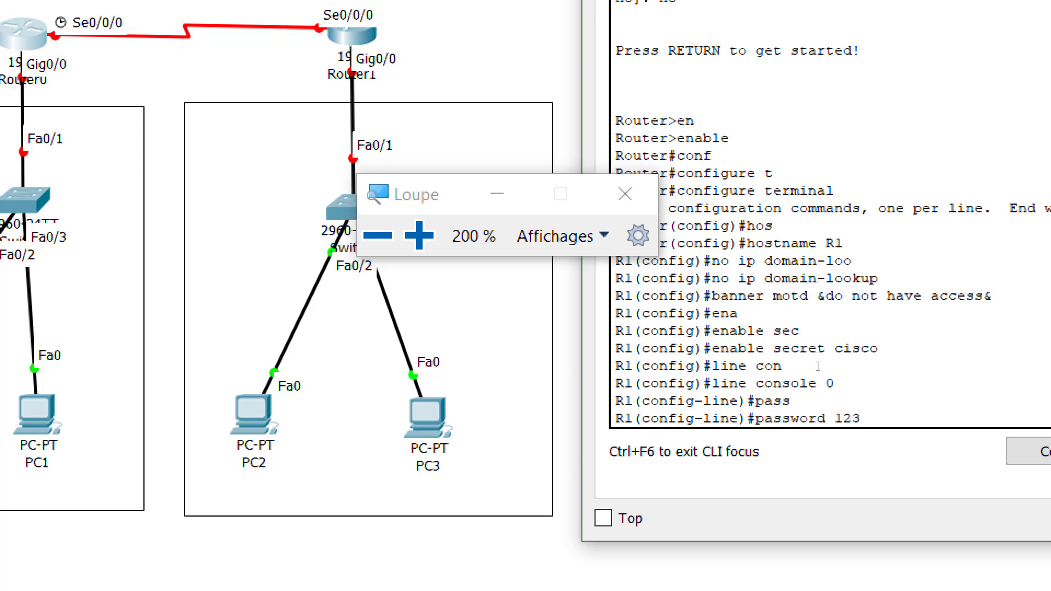
key("Return")
type("login")
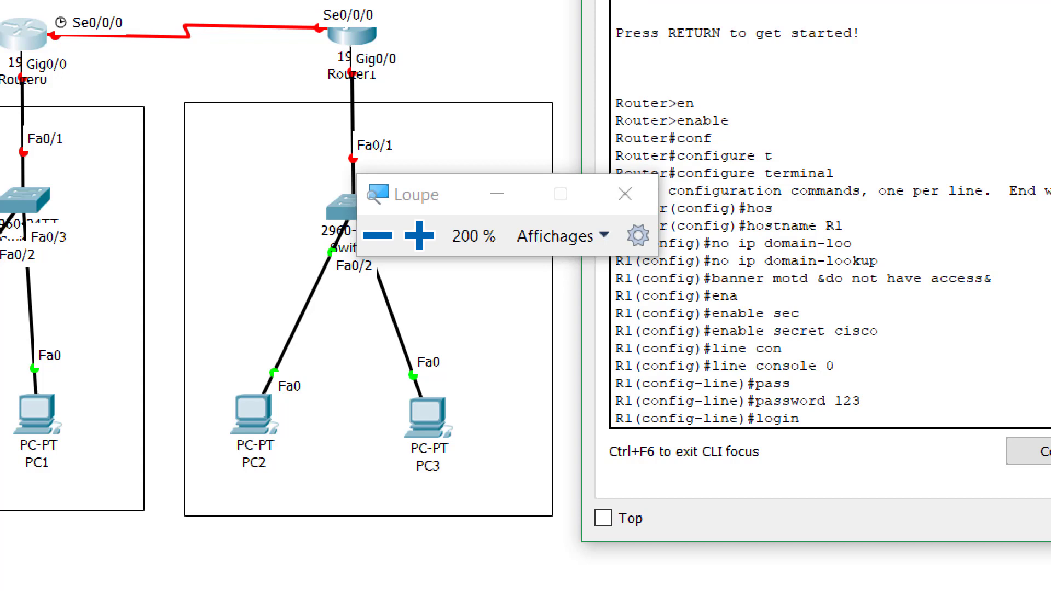
key("Return")
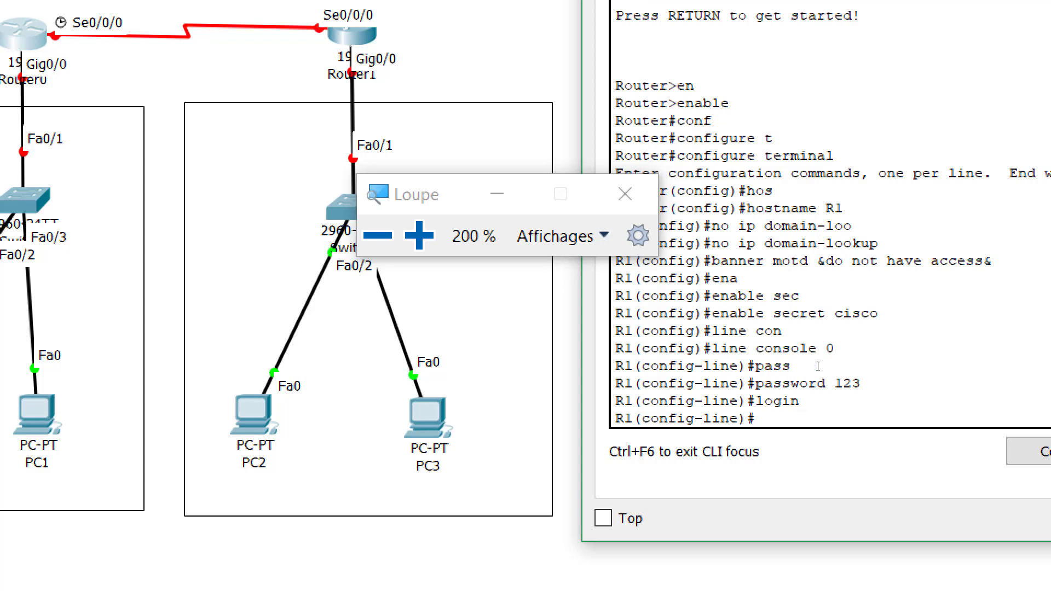
Enable logging synchronous and exec-timeout 3 0 on the console line, then exit
type("logg")
key("Tab")
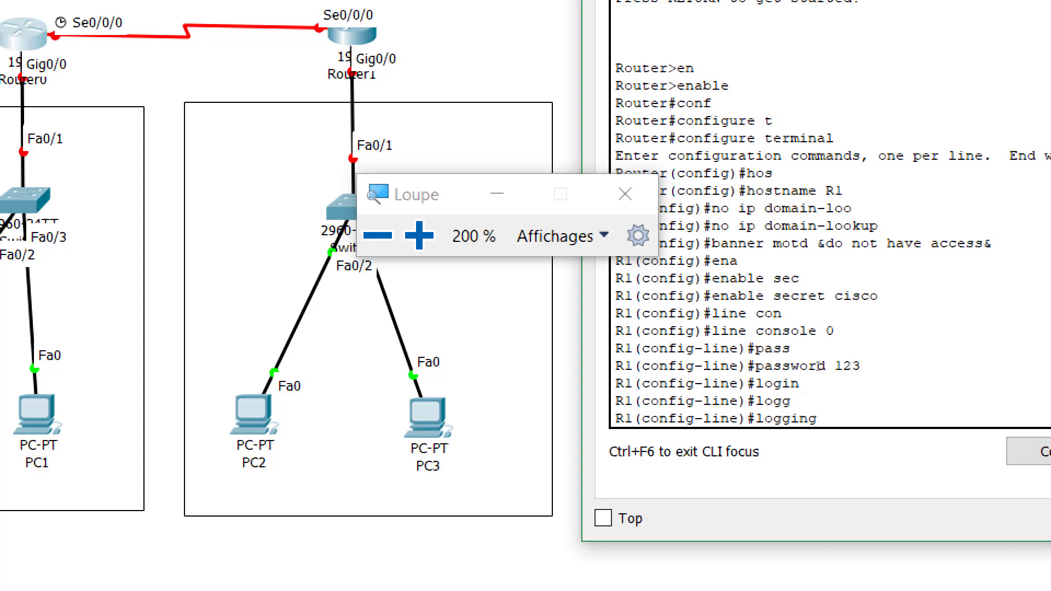
type("syn")
key("Tab")
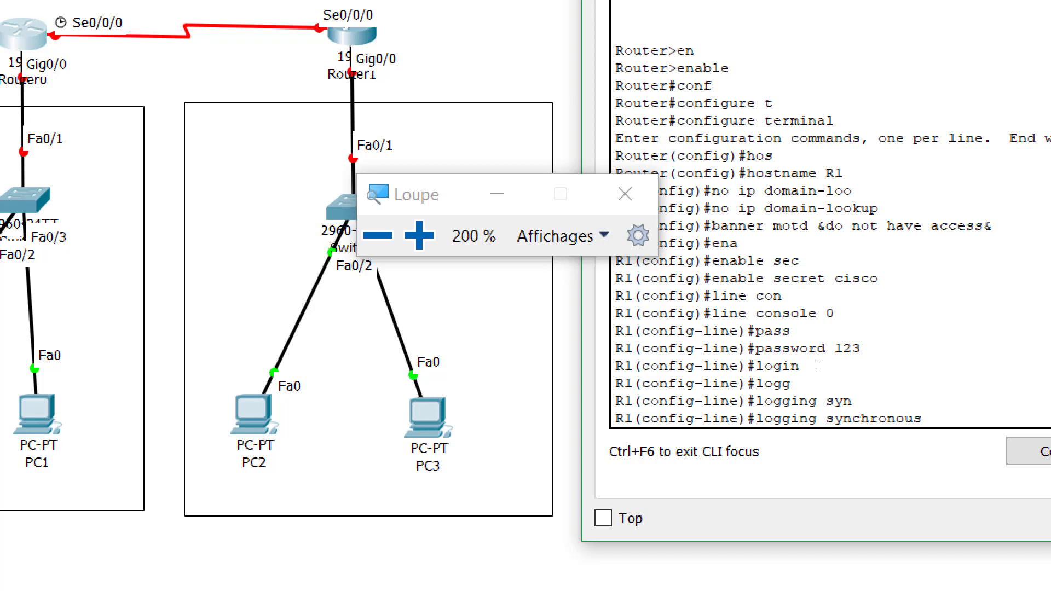
key("Return")
type("exe")
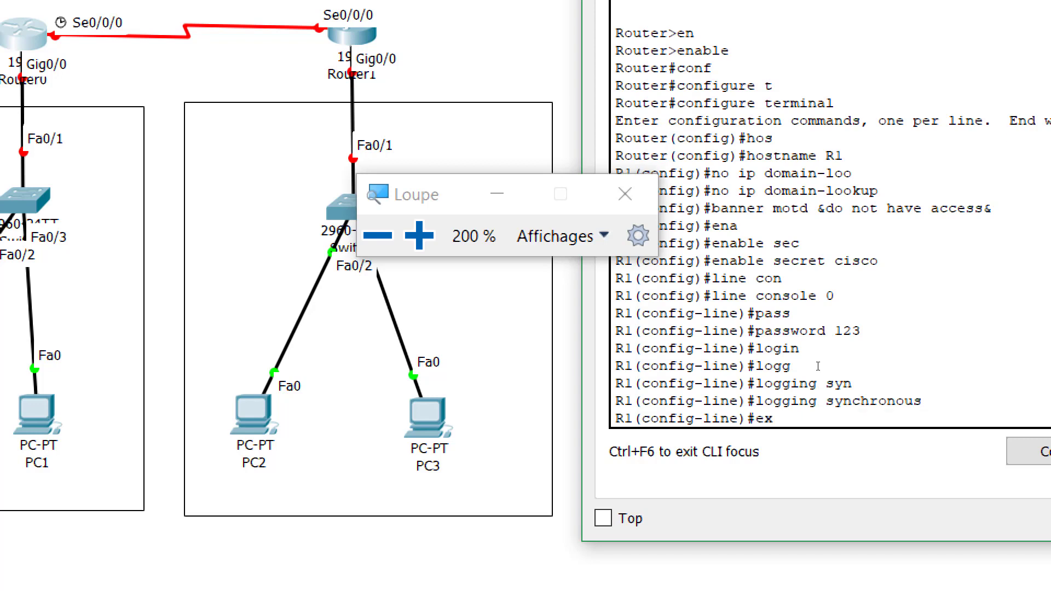
key("Tab")
type("3 0")
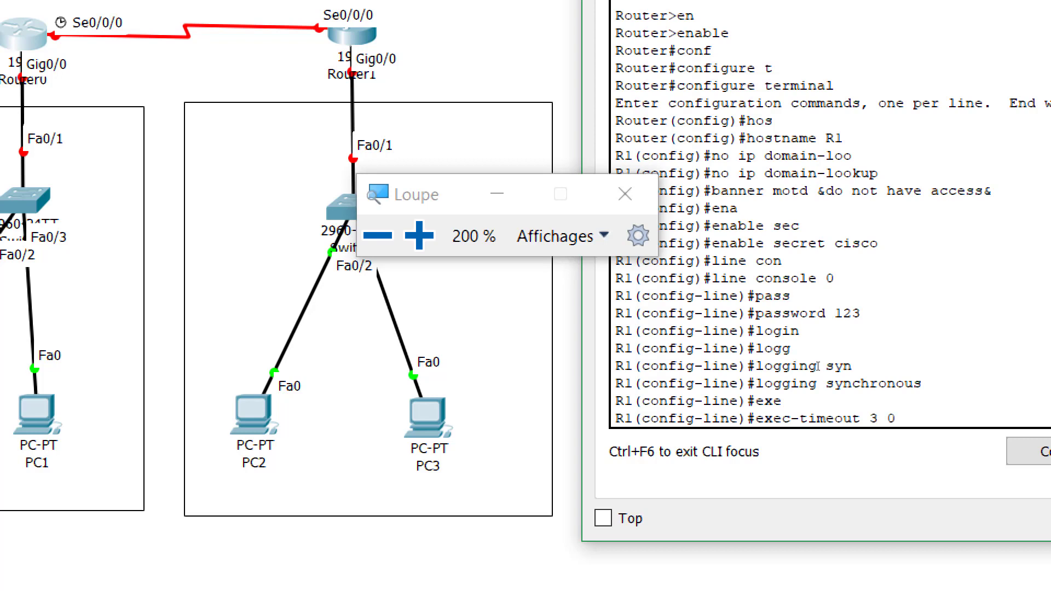
key("Return")
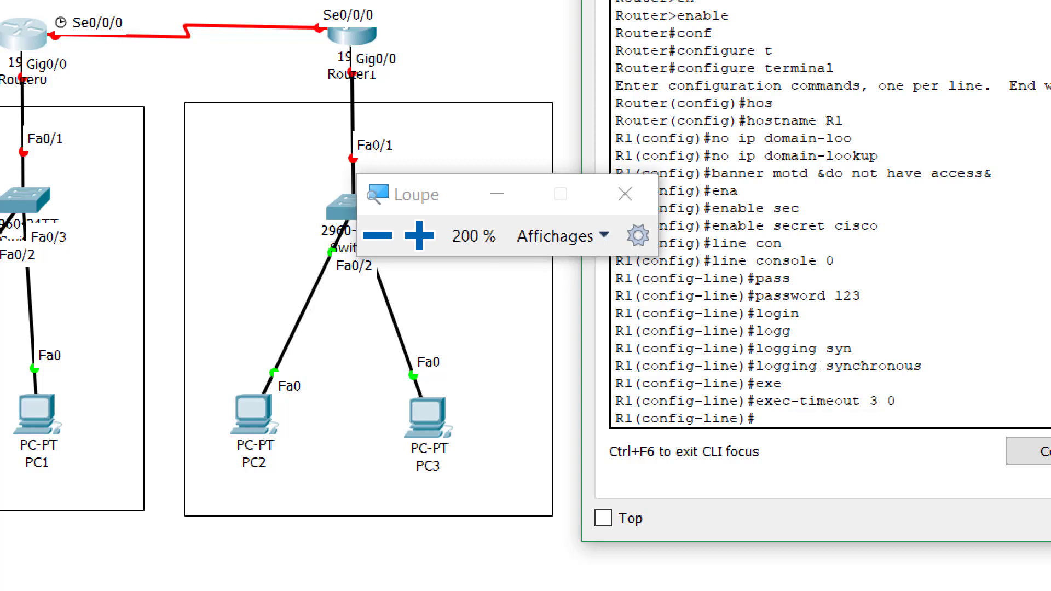
type("exit")
key("Return")
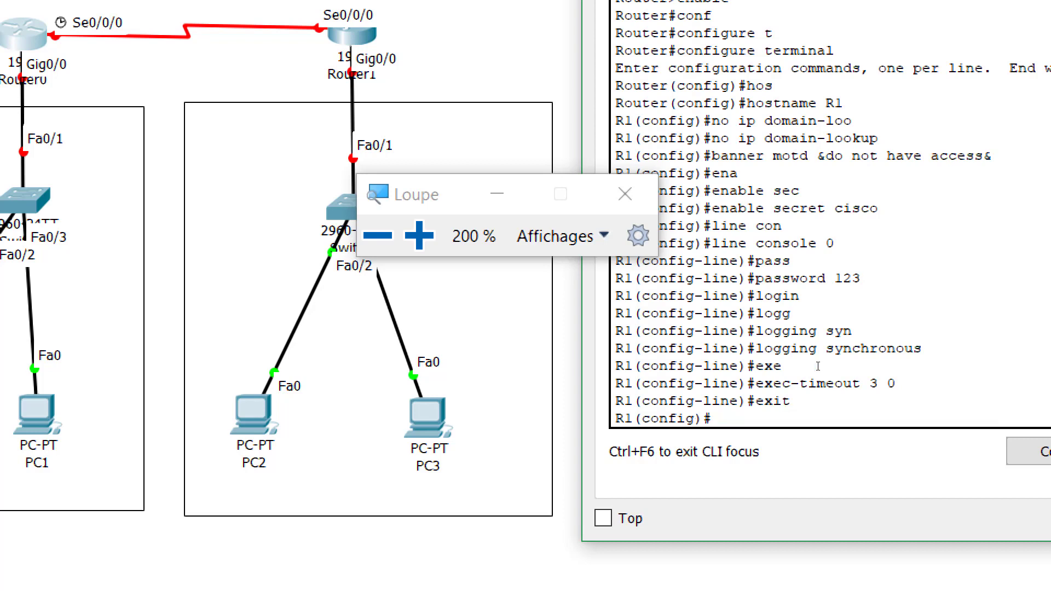
On vty lines 0 4, set a password and require login
type("line vt")
key("Tab")
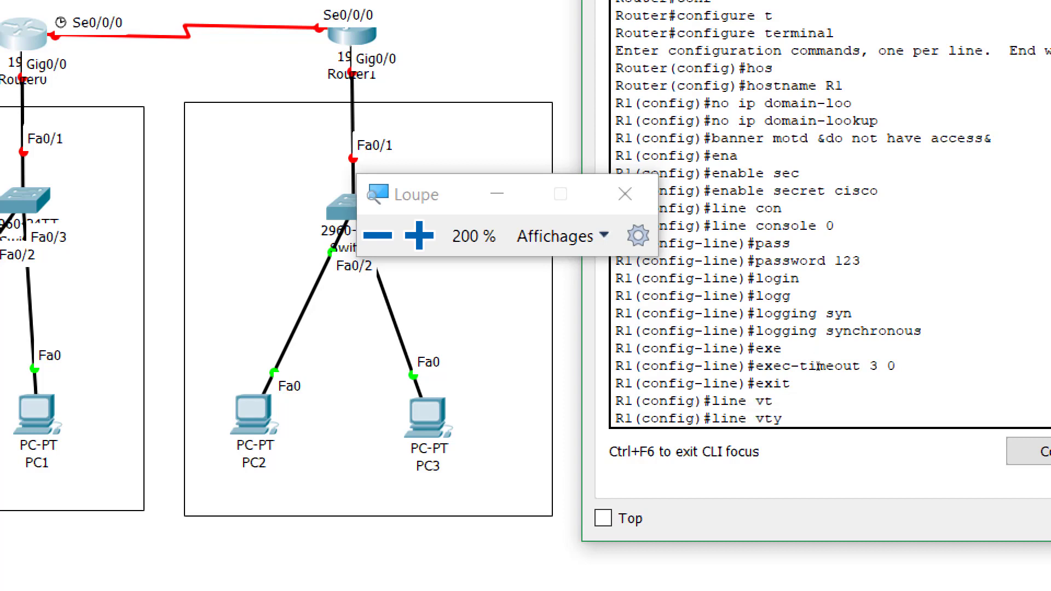
type("0 4")
key("Return")
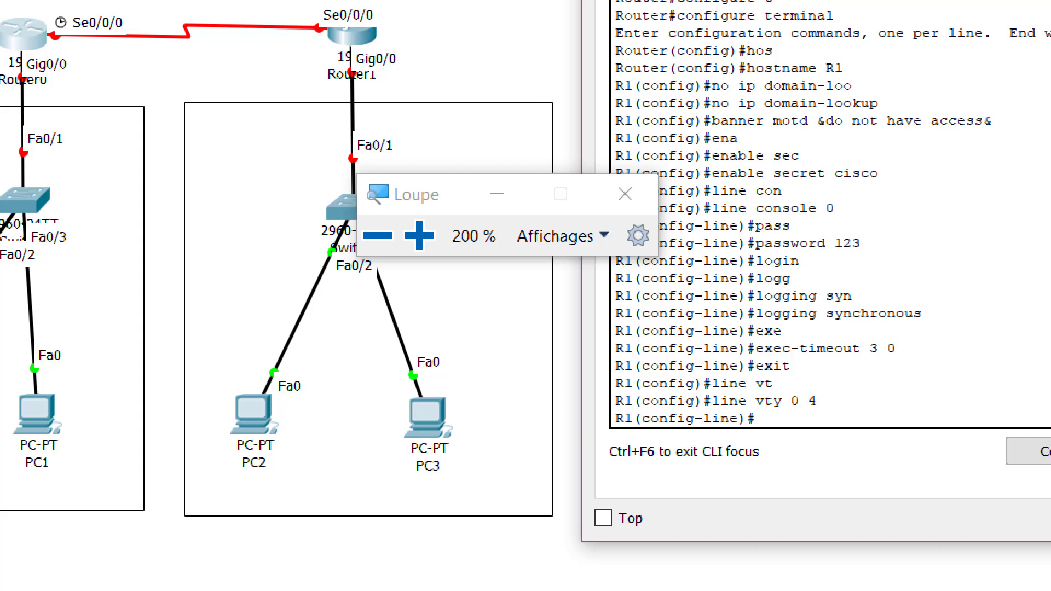
type("pass")
key("Tab")
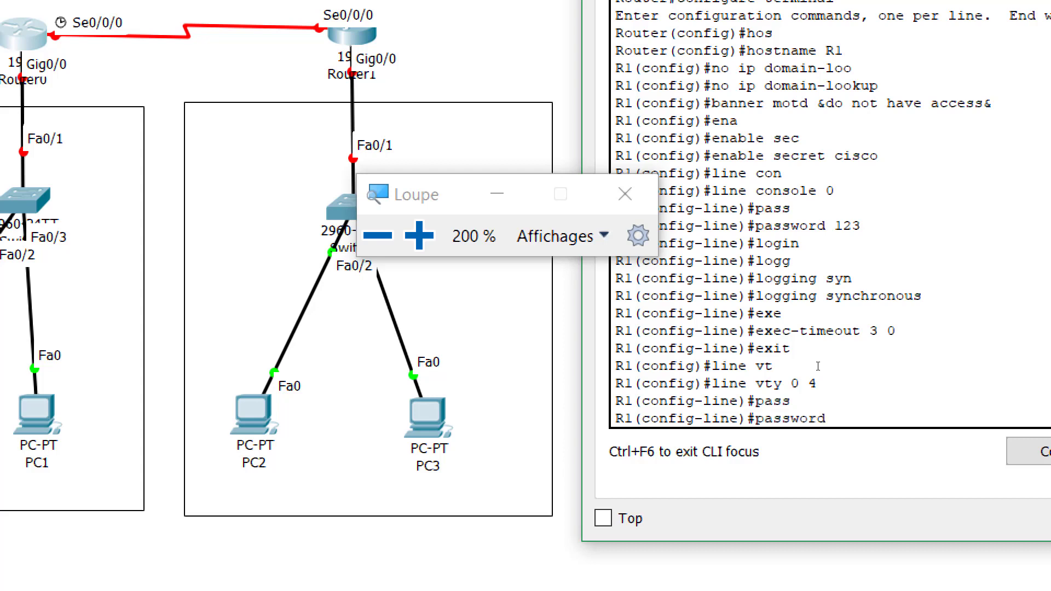
type("456")
key("Return")
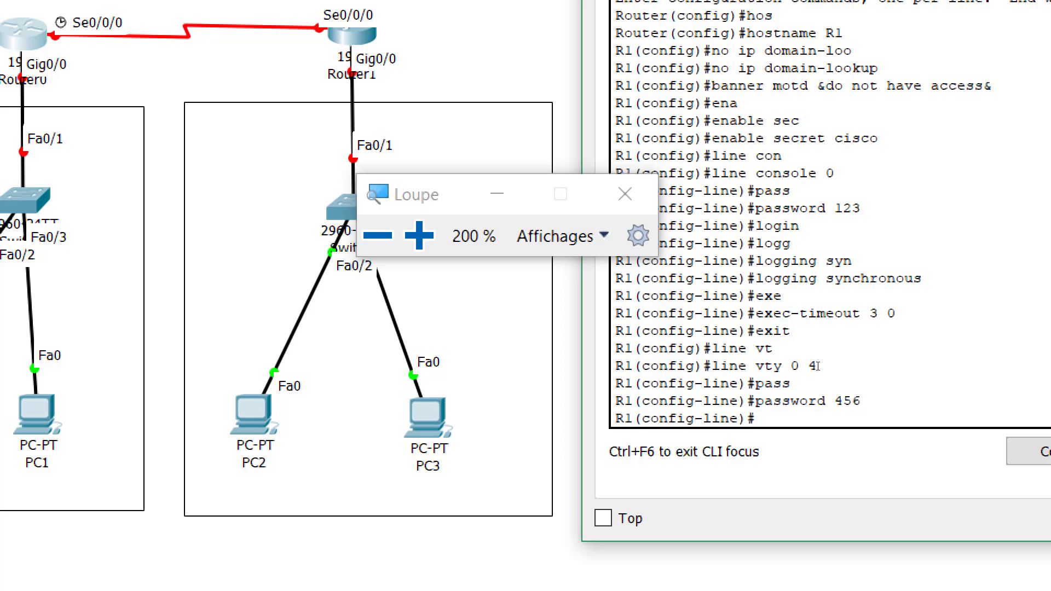
type("log")
key("Tab")
type("in")
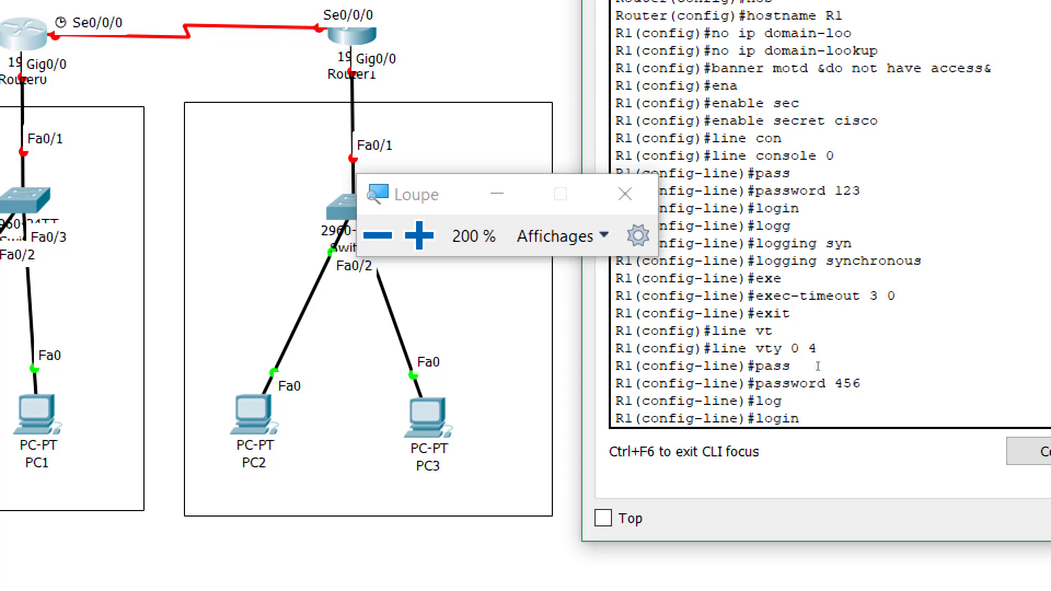
key("Return")
Enable logging synchronous and exec-timeout 3 0 on the vty lines, then exit
type("logg")
key("Tab")
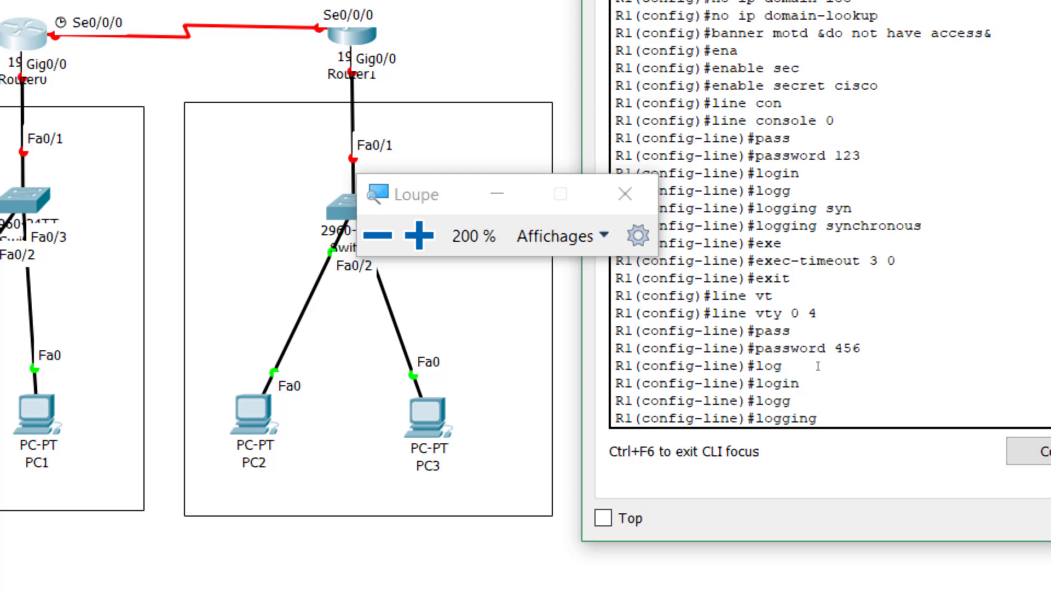
type("syn")
key("Tab")
key("Return")
type("exe")
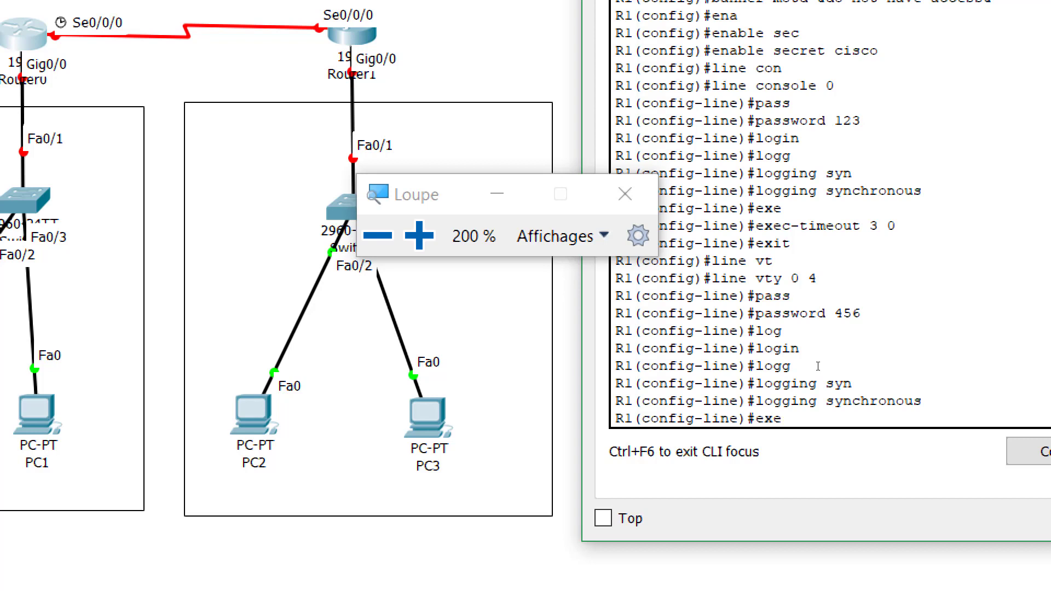
type("c")
key("Tab")
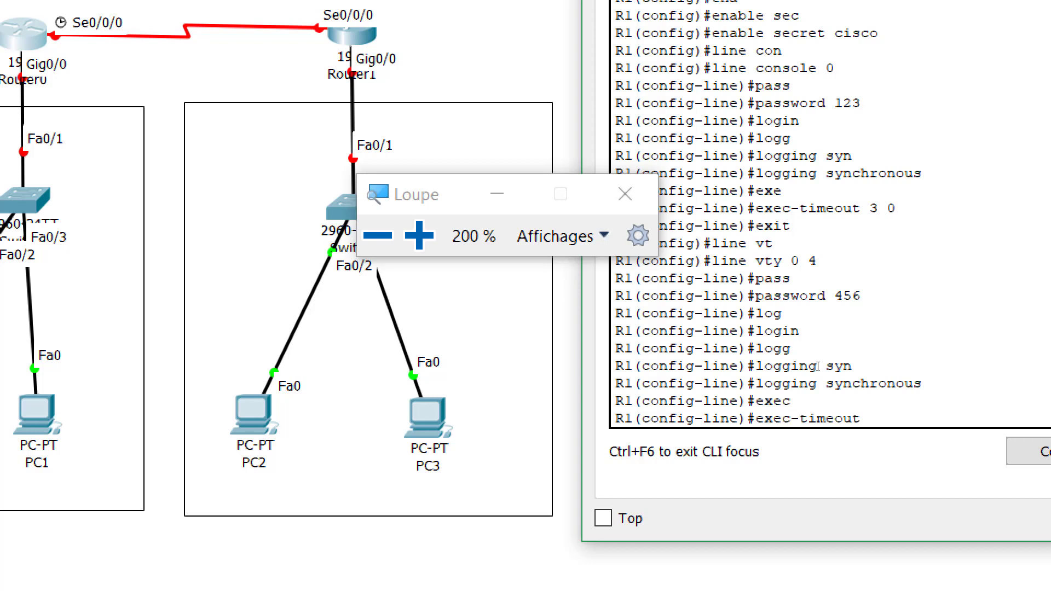
type("3 0")
key("Return")
type("exit")
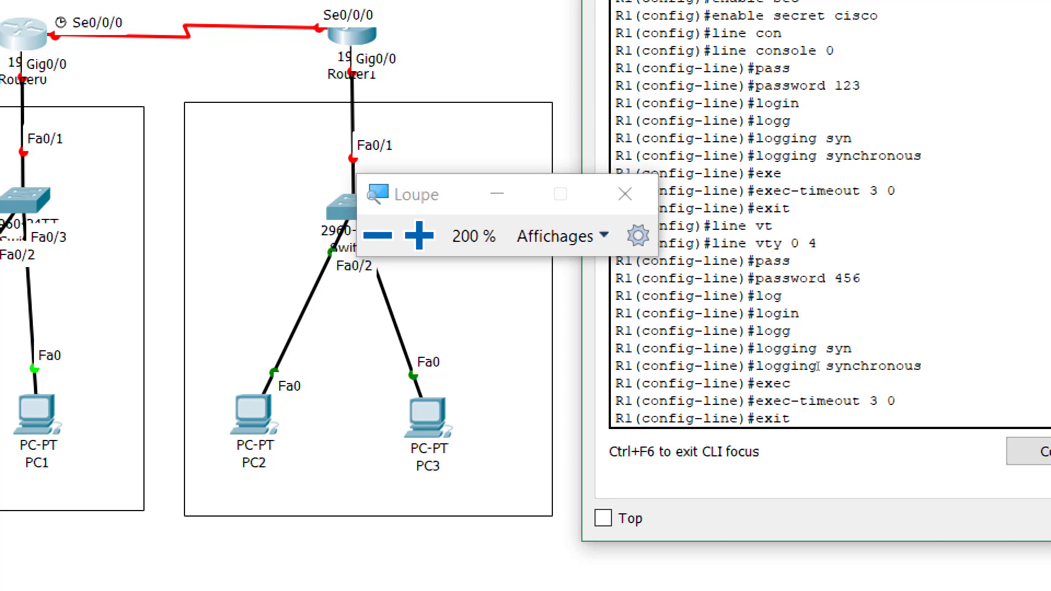
key("Return")
type("ser")
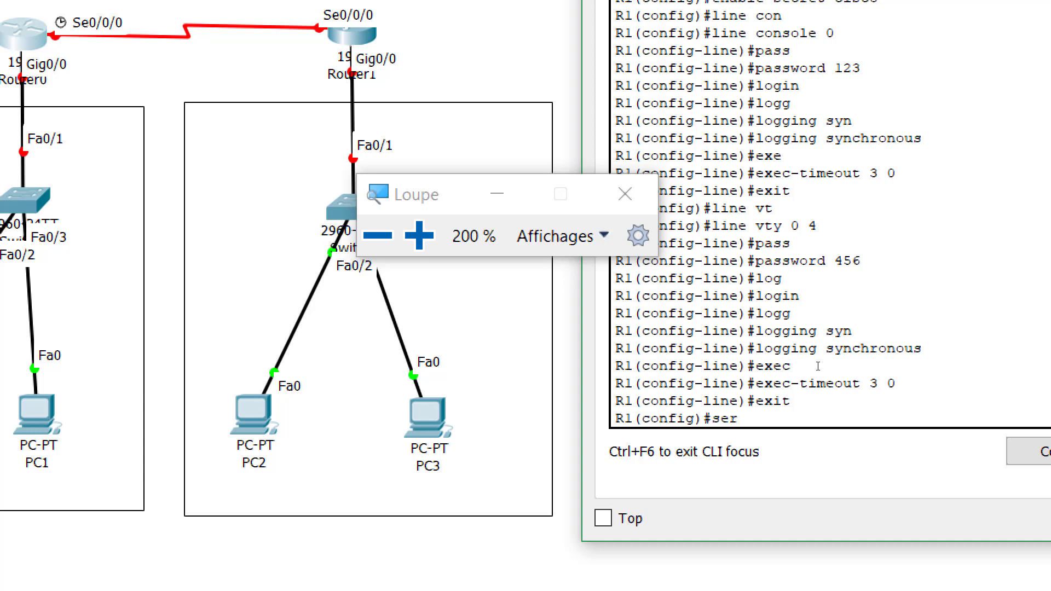
Enable service password-encryption on R1, then exit global configuration mode
key("Tab")
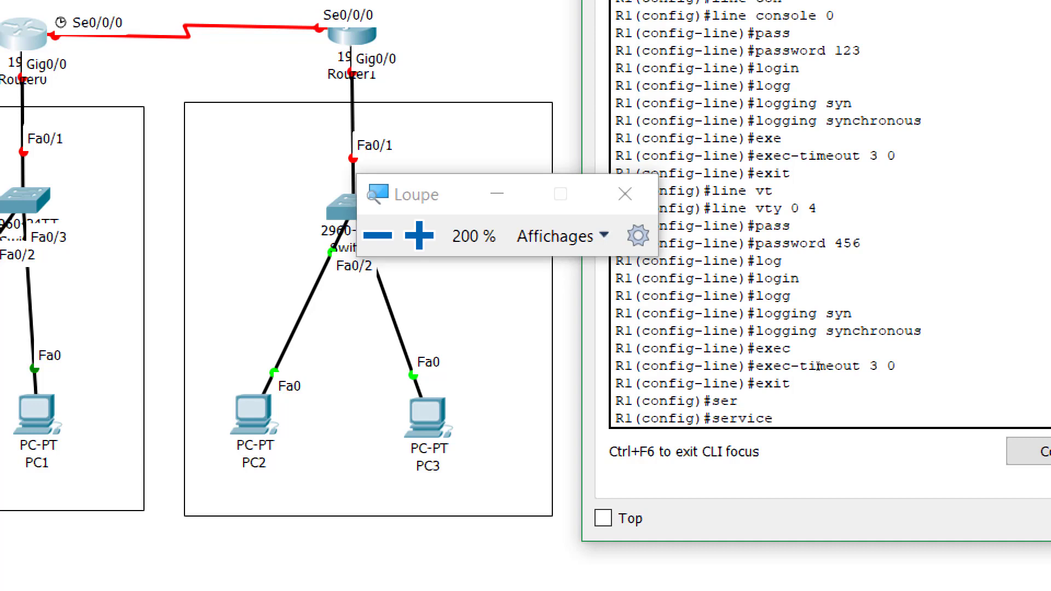
type("pass")
key("Tab")
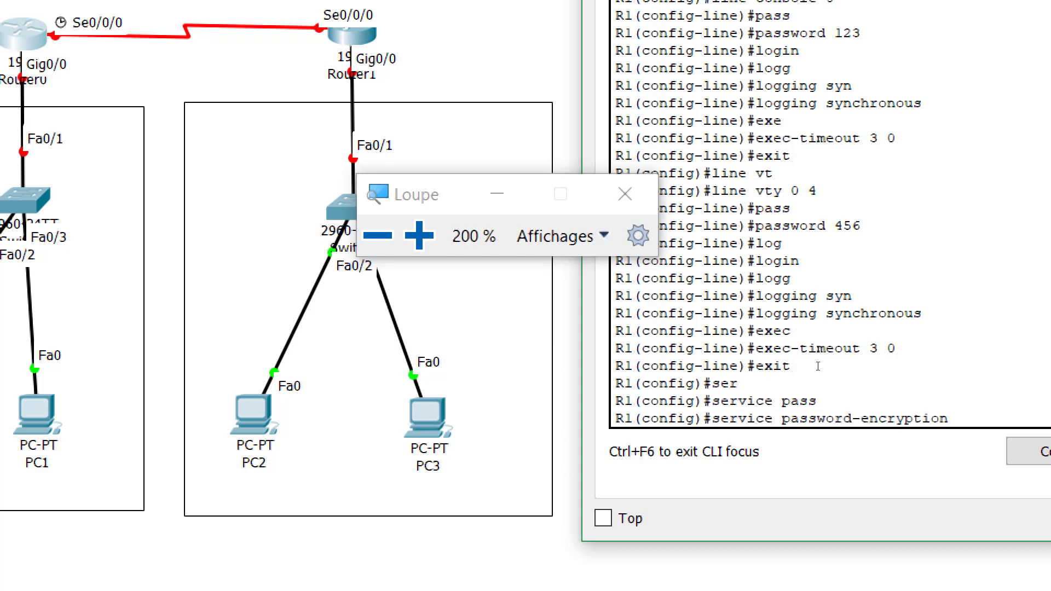
key("Return")
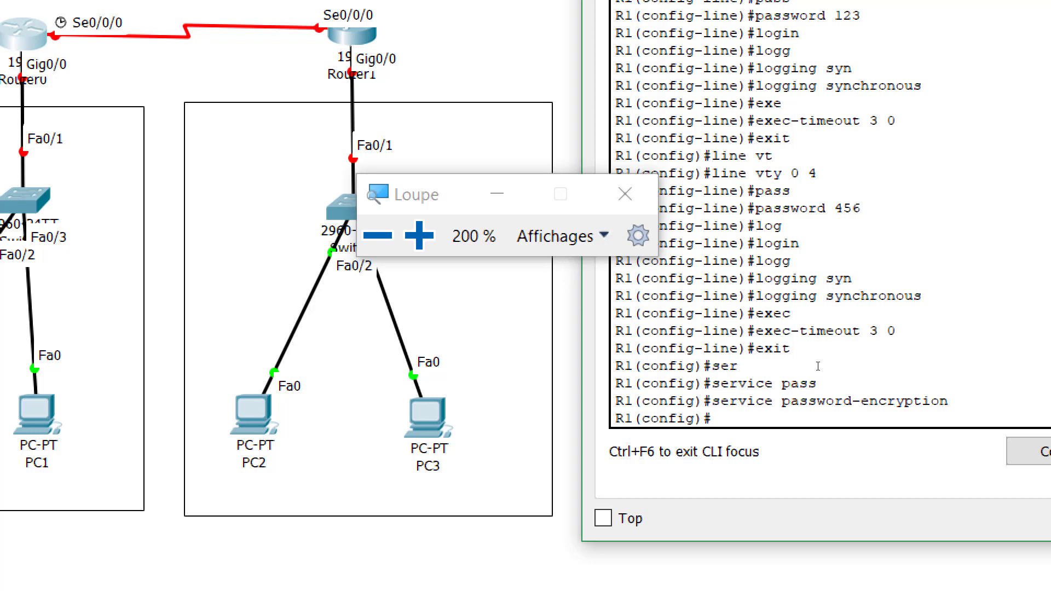
type("cop")
key("Tab")
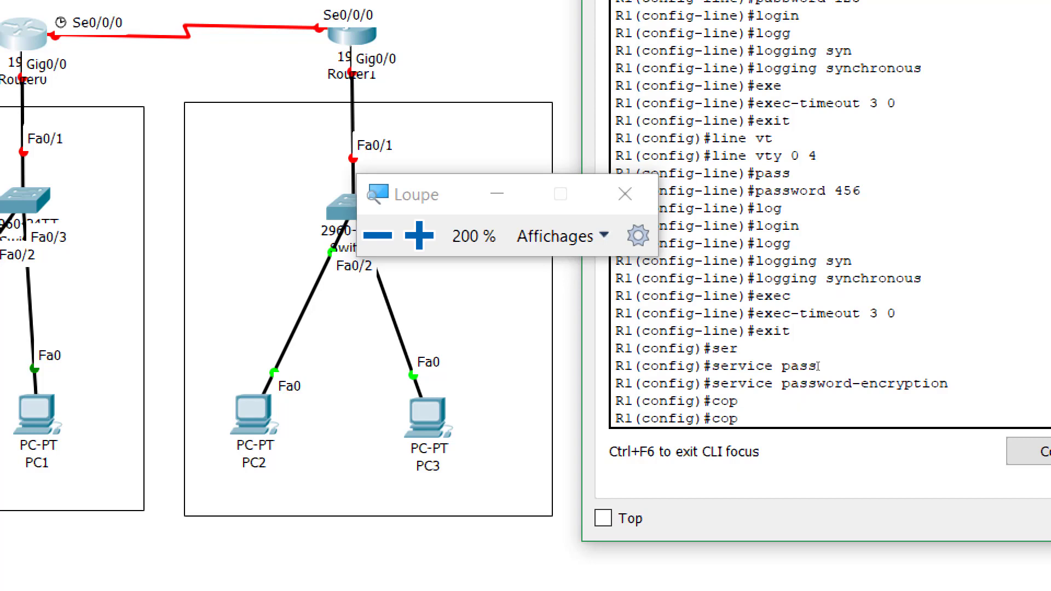
key("BackSpace")
key("BackSpace")
key("BackSpace")
type("exit")
key("Return")
Show the running-config and page through to its end, checking the type 7 passwords
type("sh")
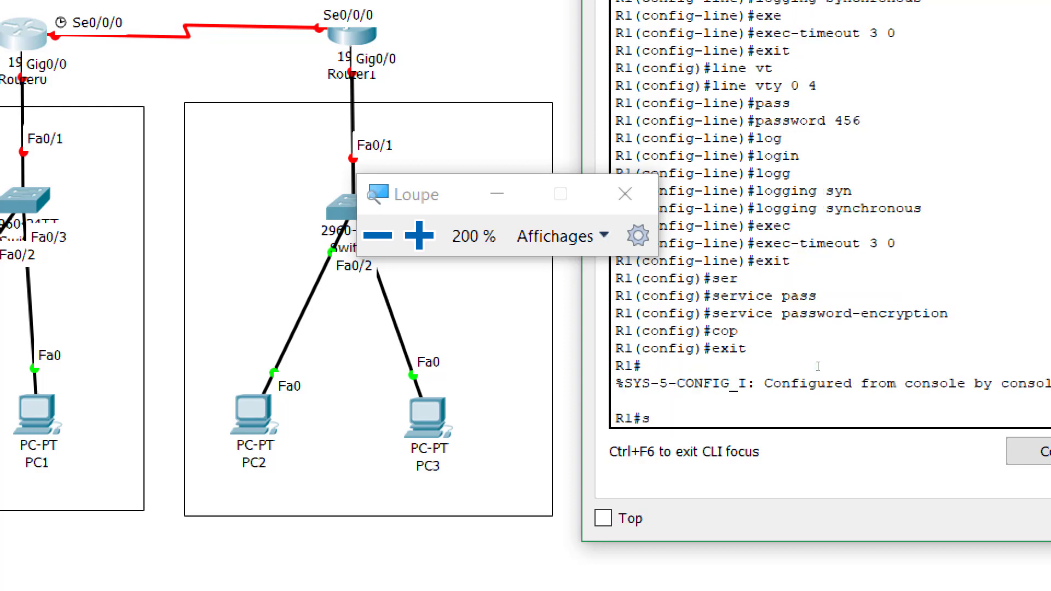
key("Tab")
type("r")
key("Tab")
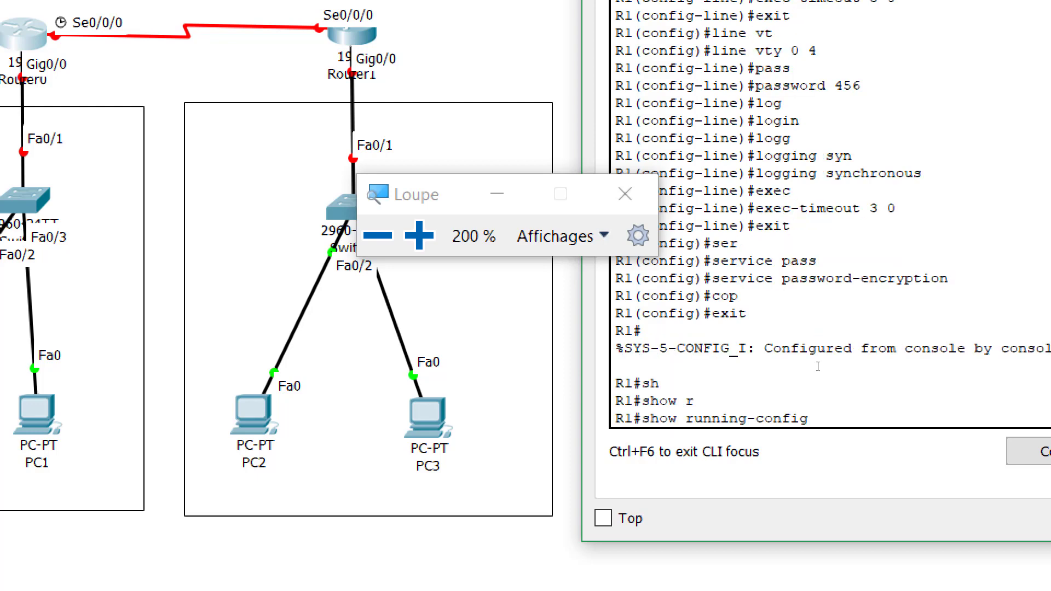
key("Return")
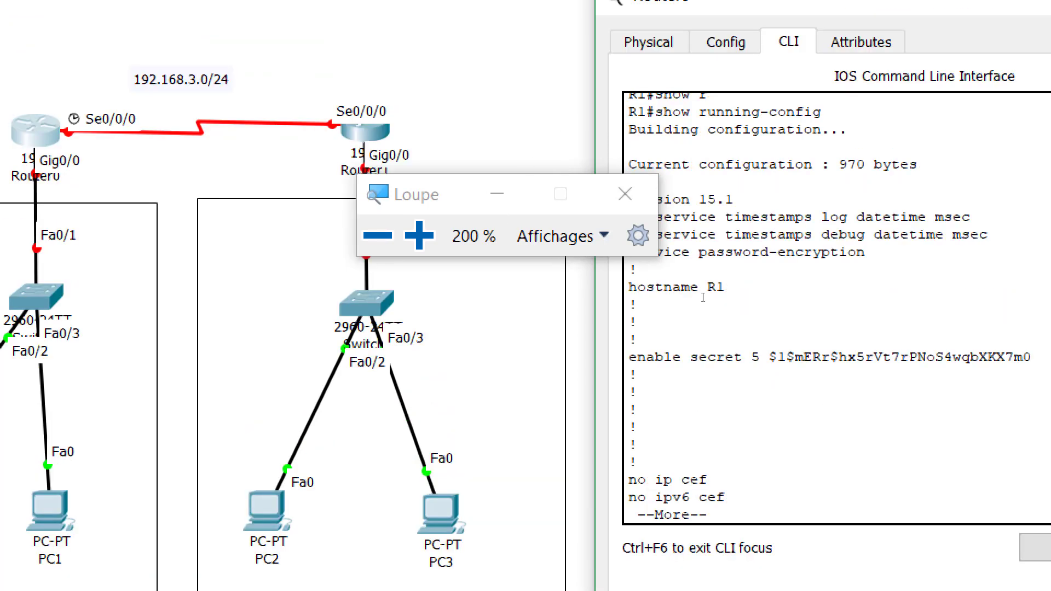
key("Return")
key("Return")
key("Return")
key("Return")
key("Return")
key("Return")
key("Return")
key("Return")
key("Return")
key("Return")
key("Return")
key("Return")
key("Return")
key("Return")
key("Return")
key("Return")
key("Return")
key("Return")
key("Return")
key("Return")
key("Return")
key("Return")
key("Return")
key("Return")
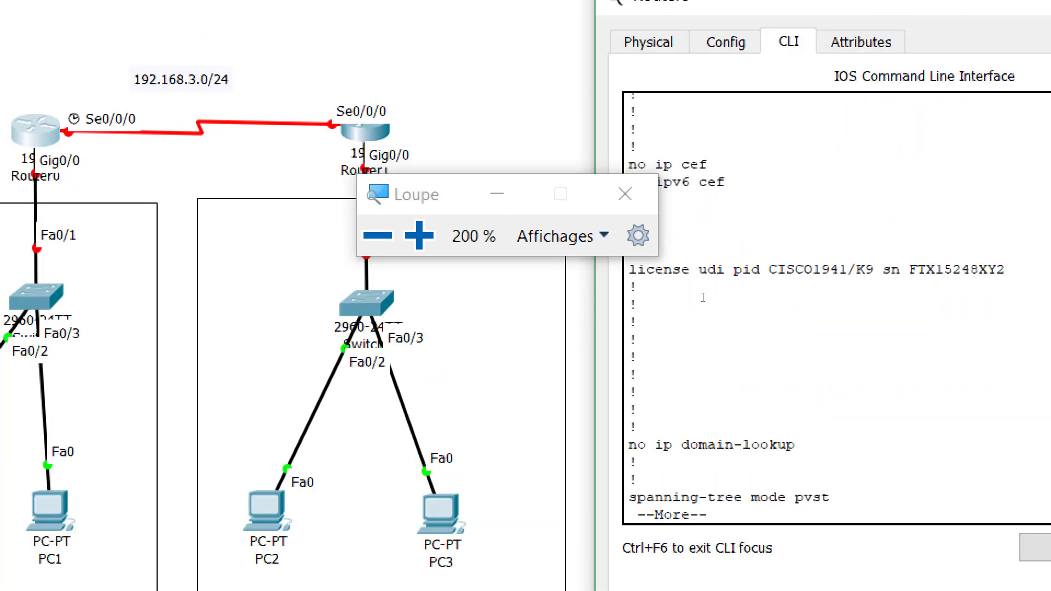
key("Return")
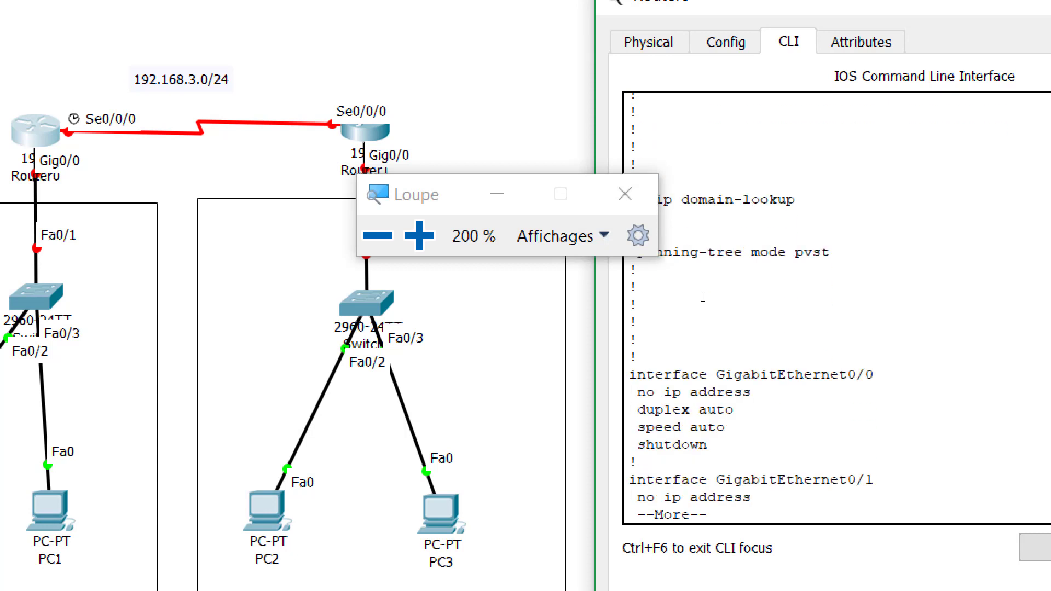
key("Return")
key("Return")
key("Return")
key("Return")
key("Return")
key("Return")
key("Return")
key("Return")
key("Return")
key("Return")
key("Return")
key("Return")
key("Return")
key("Return")
key("Return")
key("Return")
key("Return")
key("Return")
key("Return")
key("Return")
key("Return")
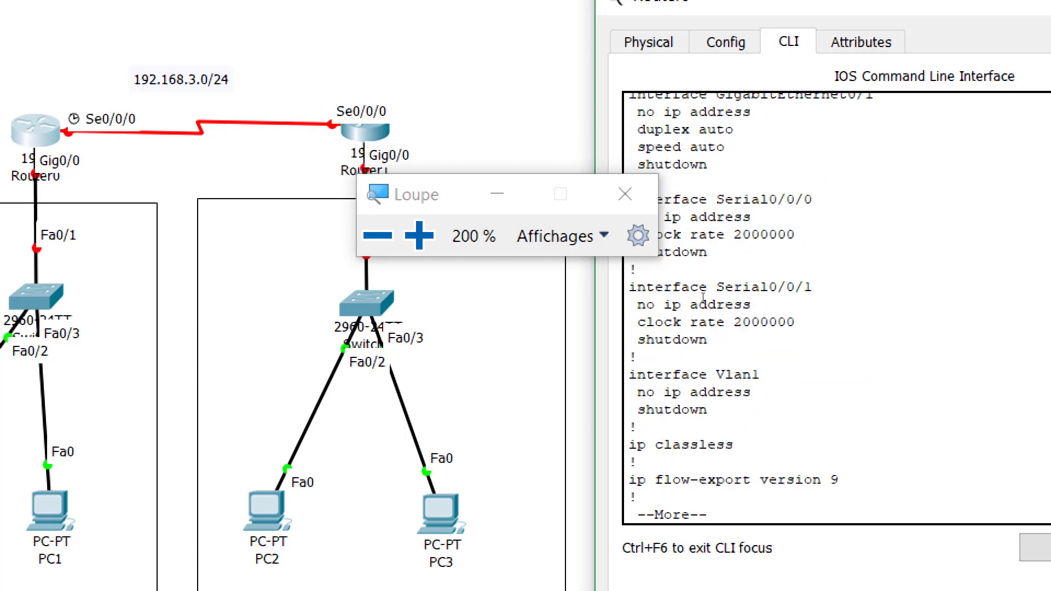
key("Return")
key("Return")
key("Return")
key("Return")
key("Return")
key("Return")
key("Return")
key("Return")
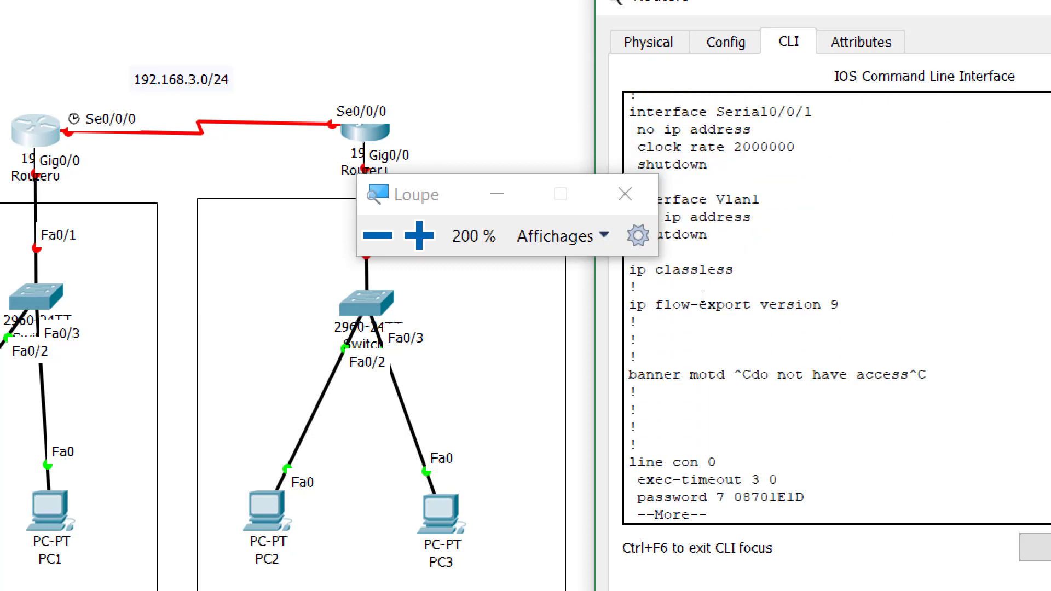
key("Return")
key("Return")
key("Return")
key("Return")
key("Return")
key("Return")
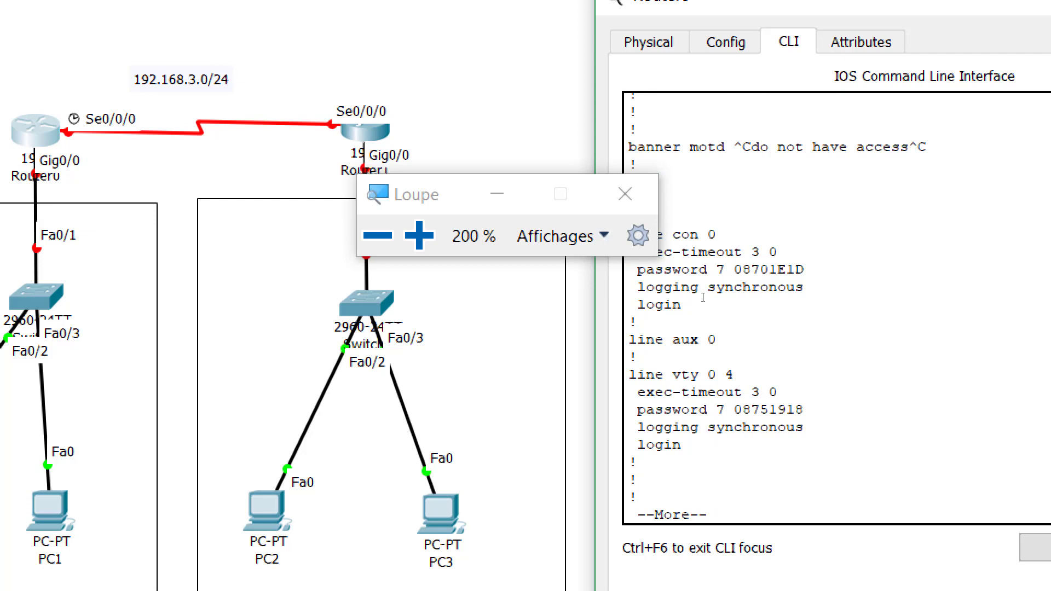
key("Return")
key("Return")
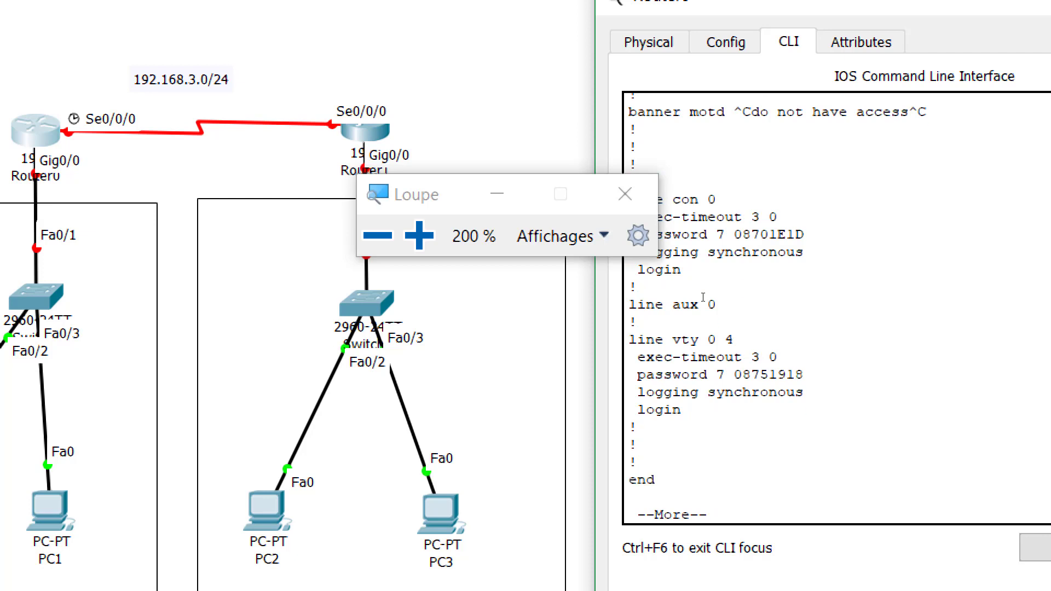
key("Return")
key("Return")
key("Return")
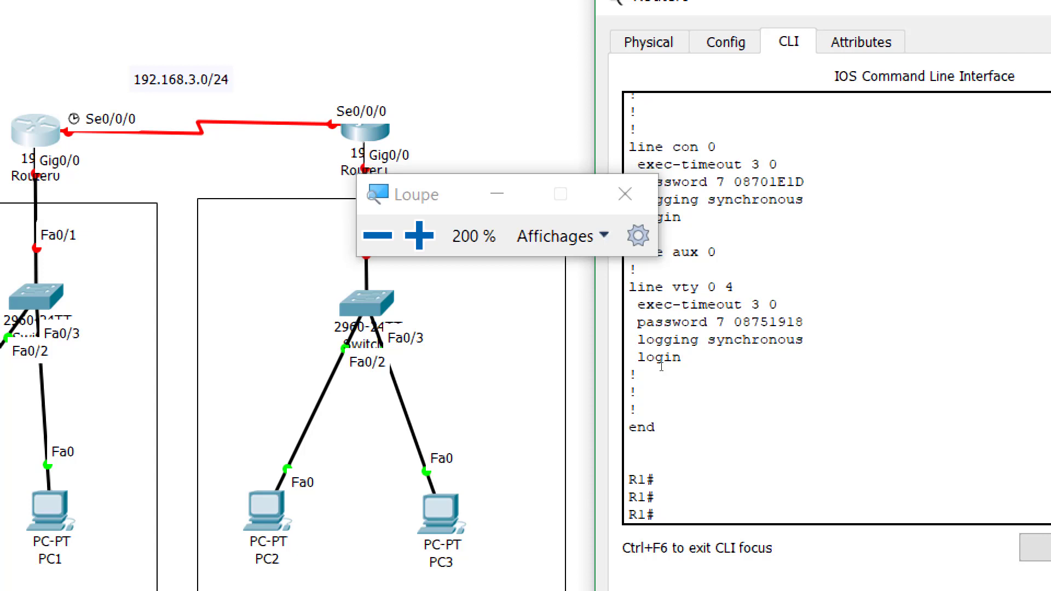
Enter global configuration and bring up interface GigabitEthernet0/0 with no shutdown
type("conf")
key("Tab")
type("t")
key("Tab")
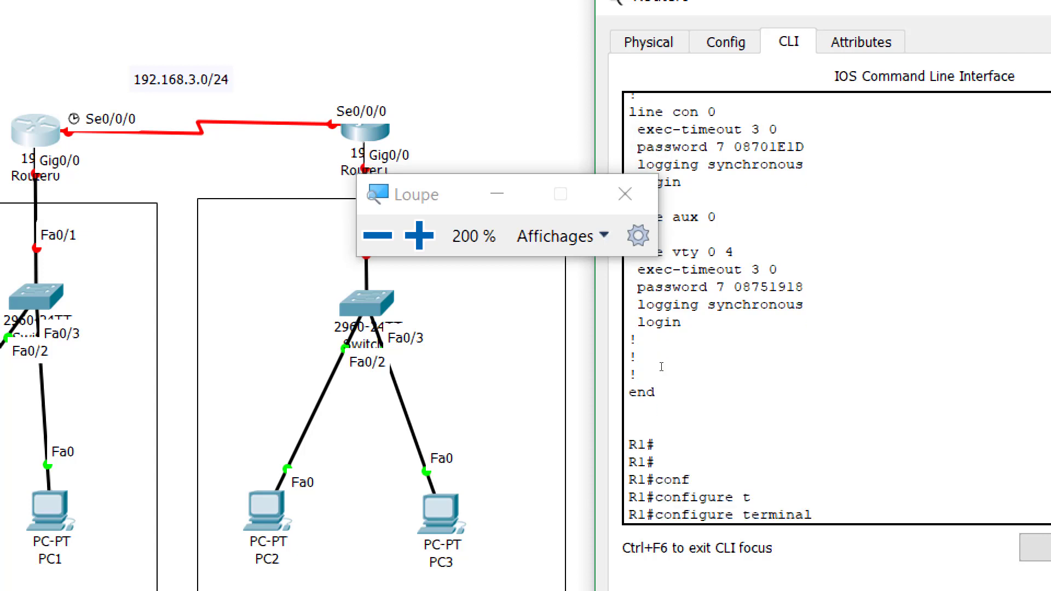
key("Return")
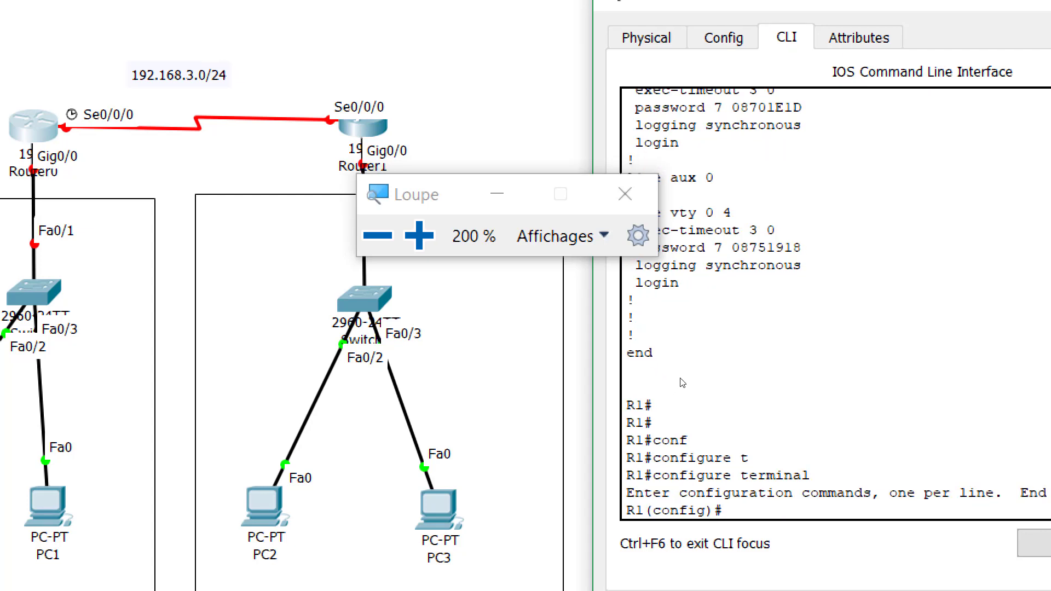
type("in")
key("Tab")
type("g")
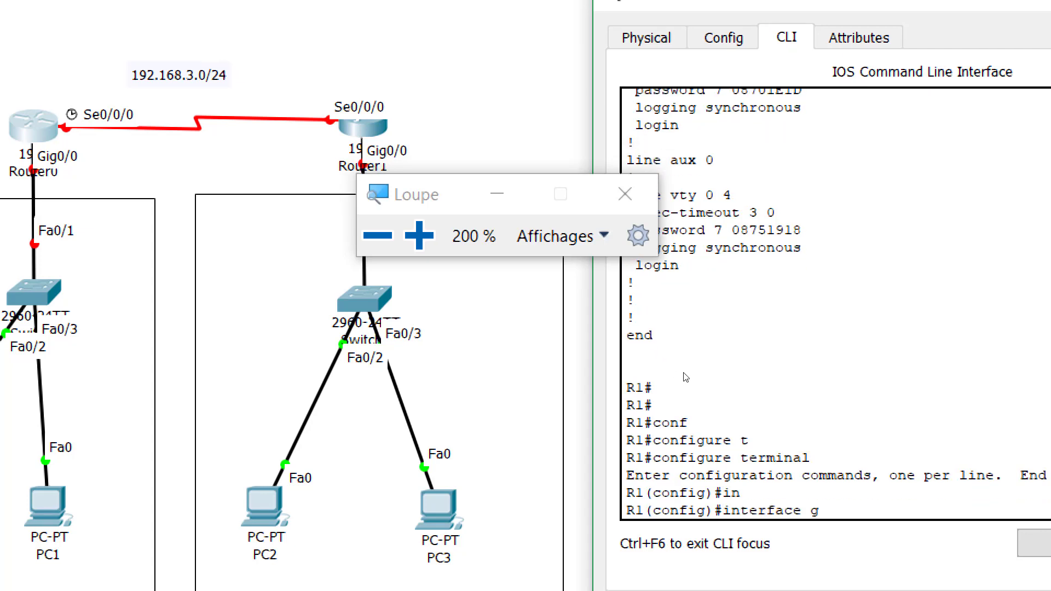
key("Tab")
type("0/0")
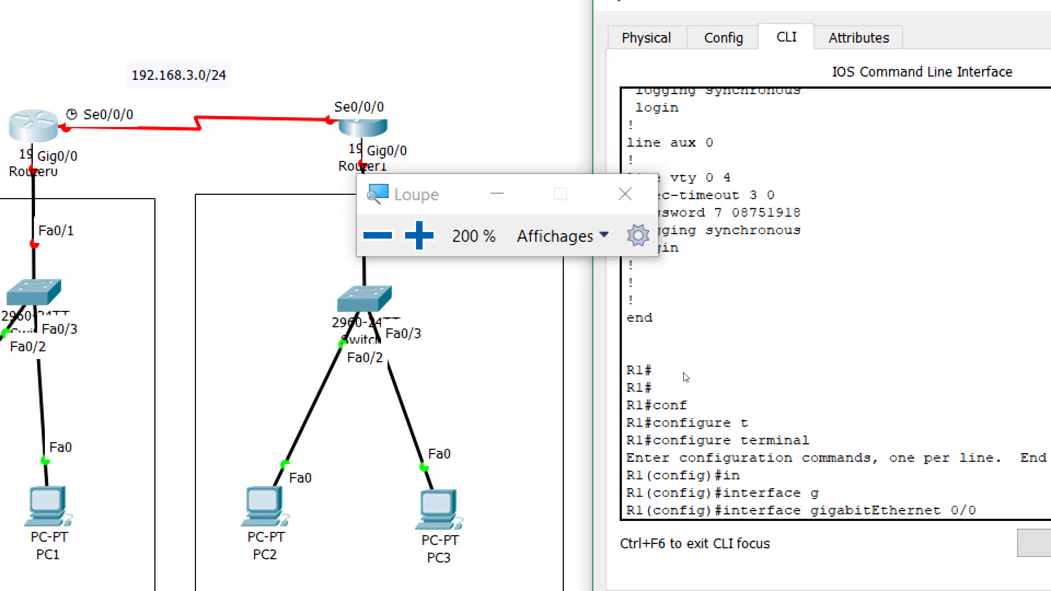
key("Return")
type("no sh")
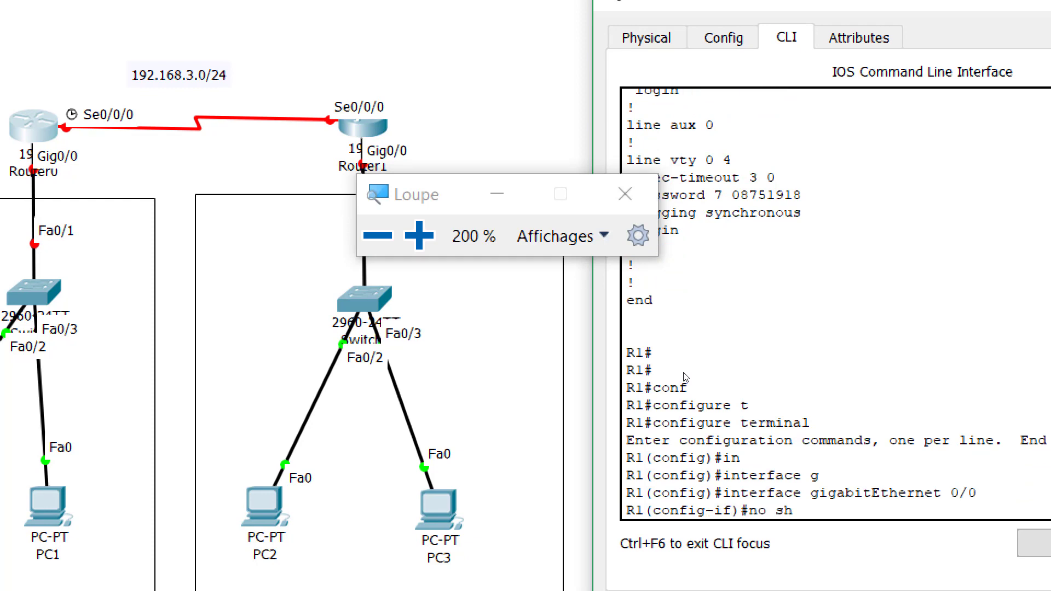
key("Tab")
key("Return")
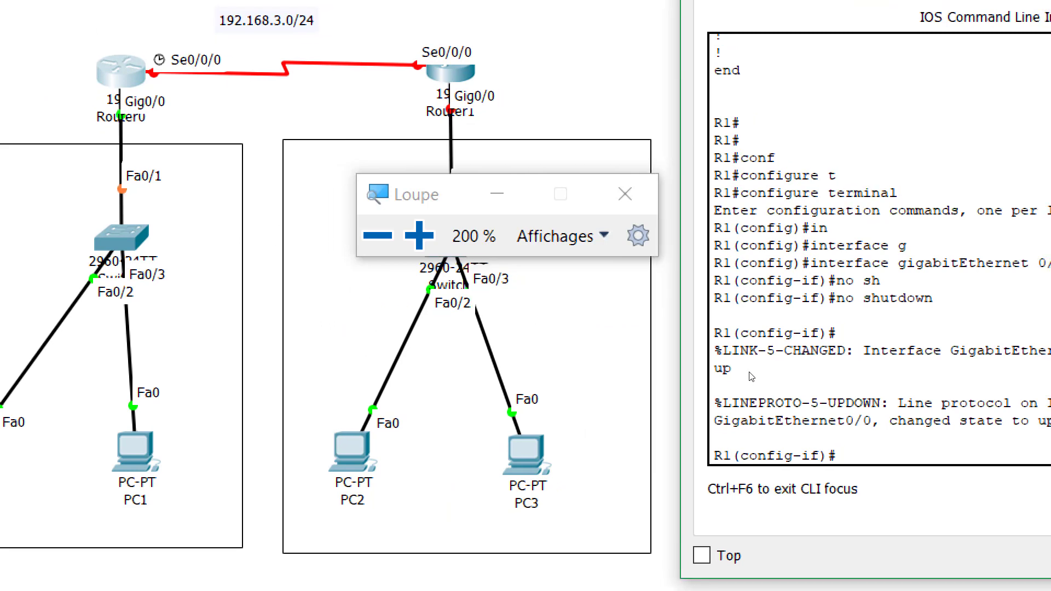
Describe Gig0/0 as LAN1, address it 192.168.1.1 255.255.255.0, then exit the interface
type("des")
key("Tab")
type("LAN1")
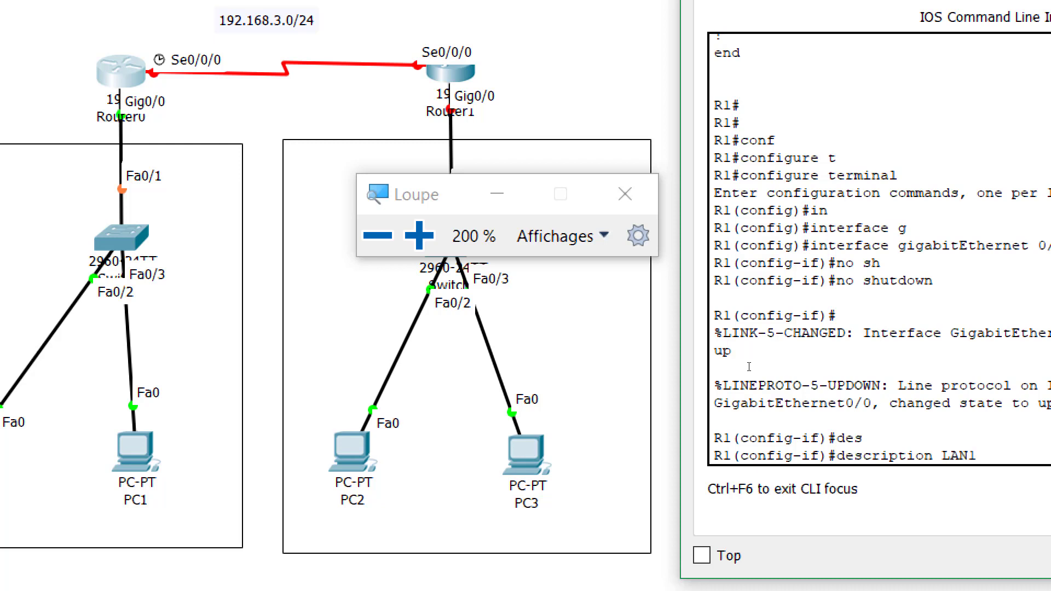
key("Return")
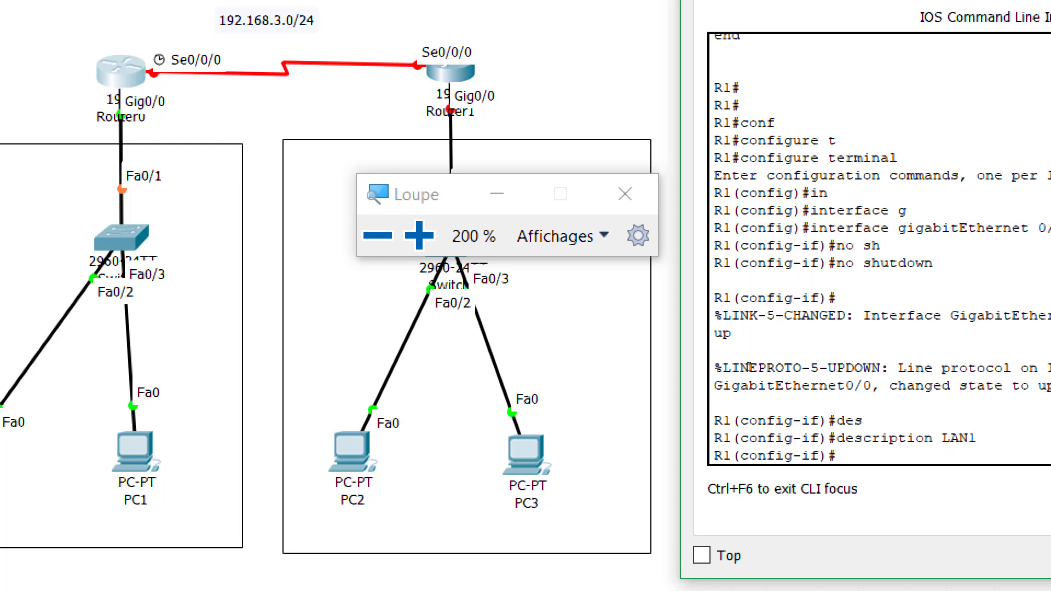
type("ip add")
key("Tab")
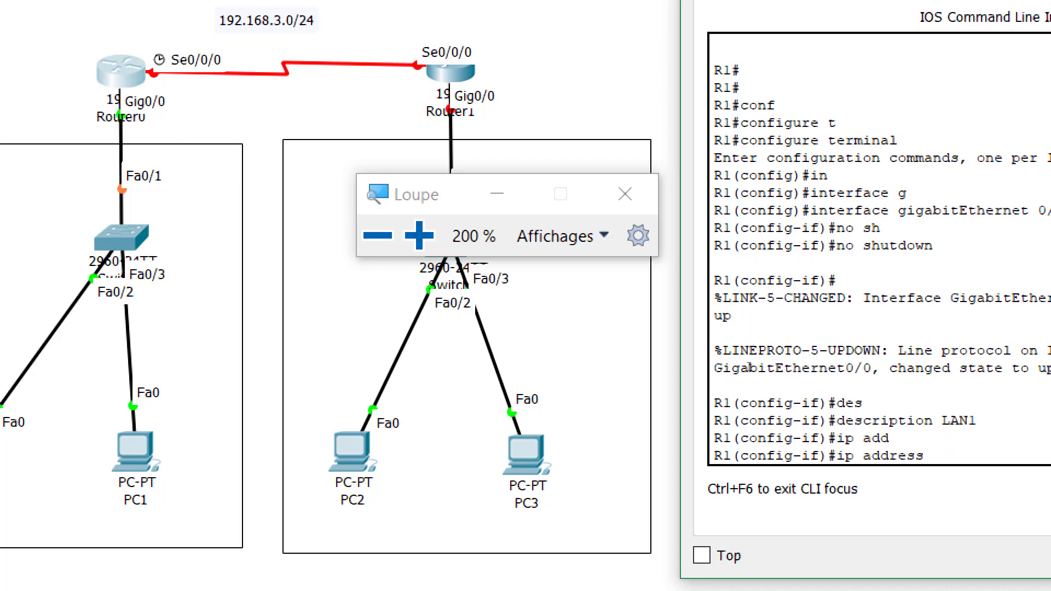
type("192.168.1.1 255.")
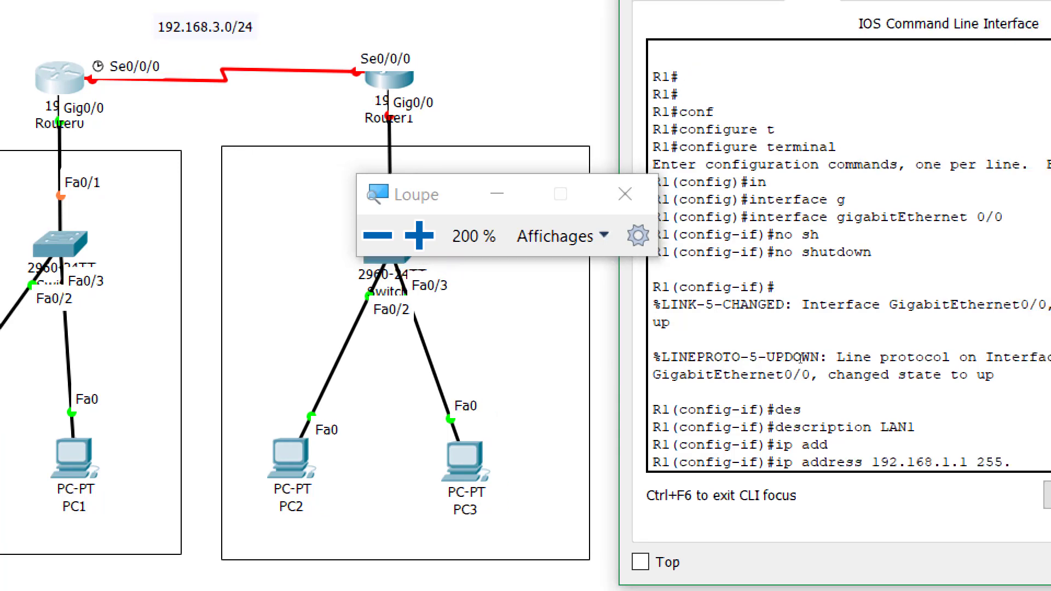
type("255.255")
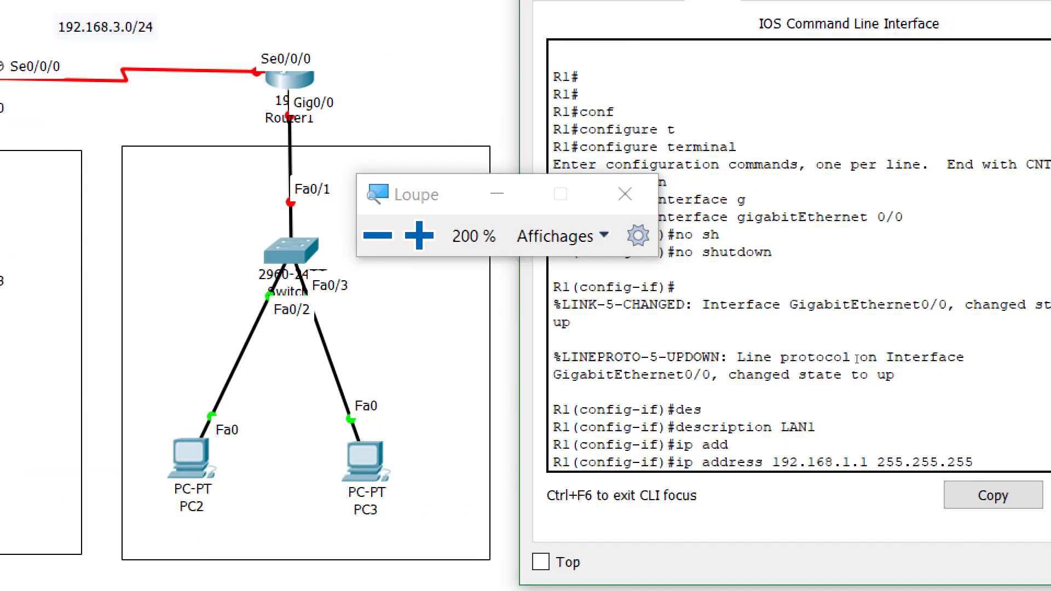
type(".0")
key("Return")
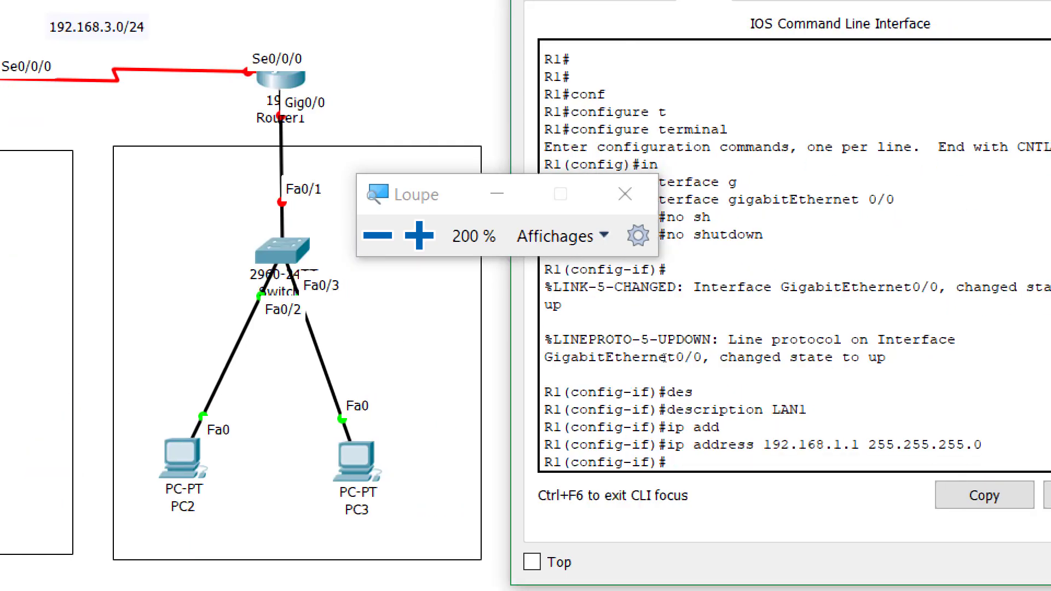
type("e")
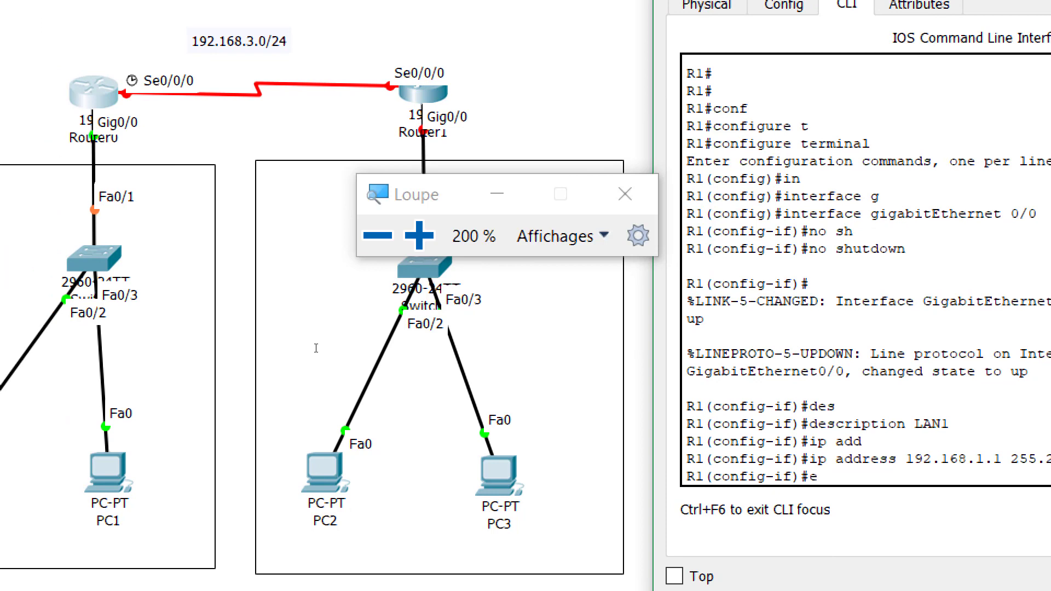
type("xit")
key("Return")
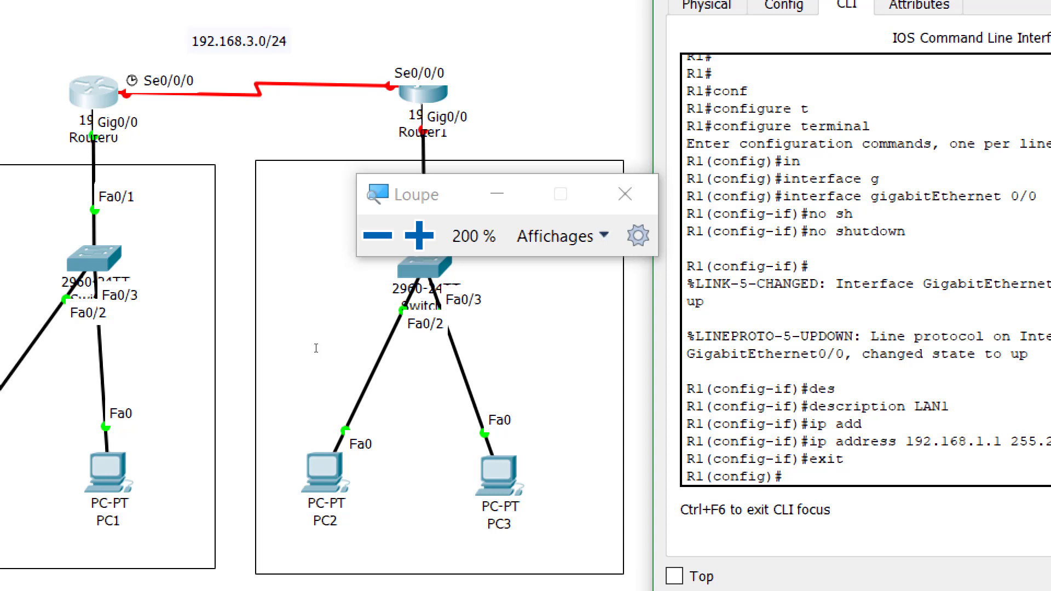
Select interface Serial0/0/0 and bring it up with no shutdown
type("in")
key("Tab")
type("s")
key("Tab")
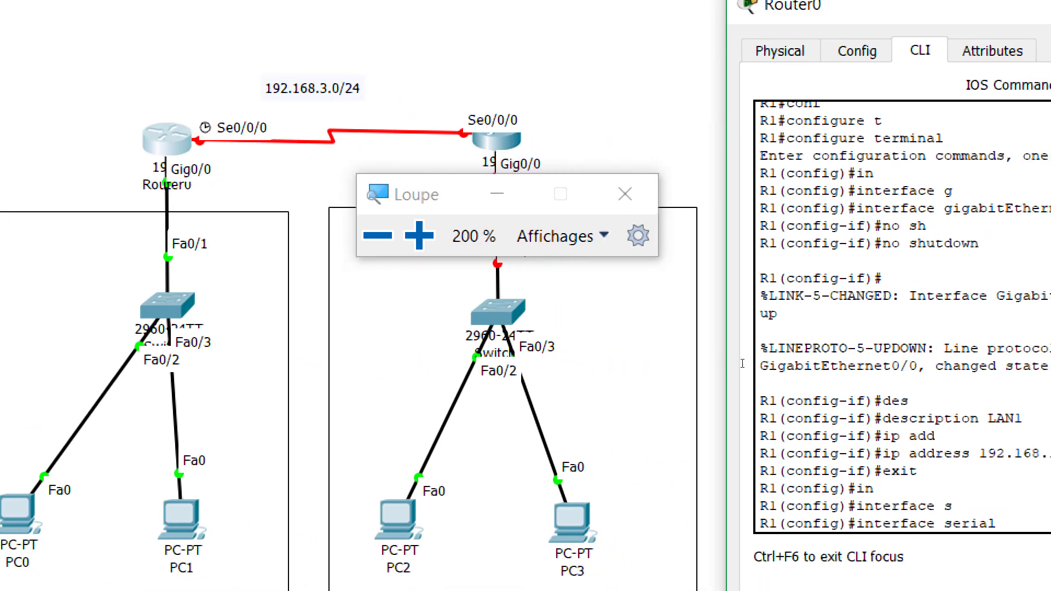
type("0/")
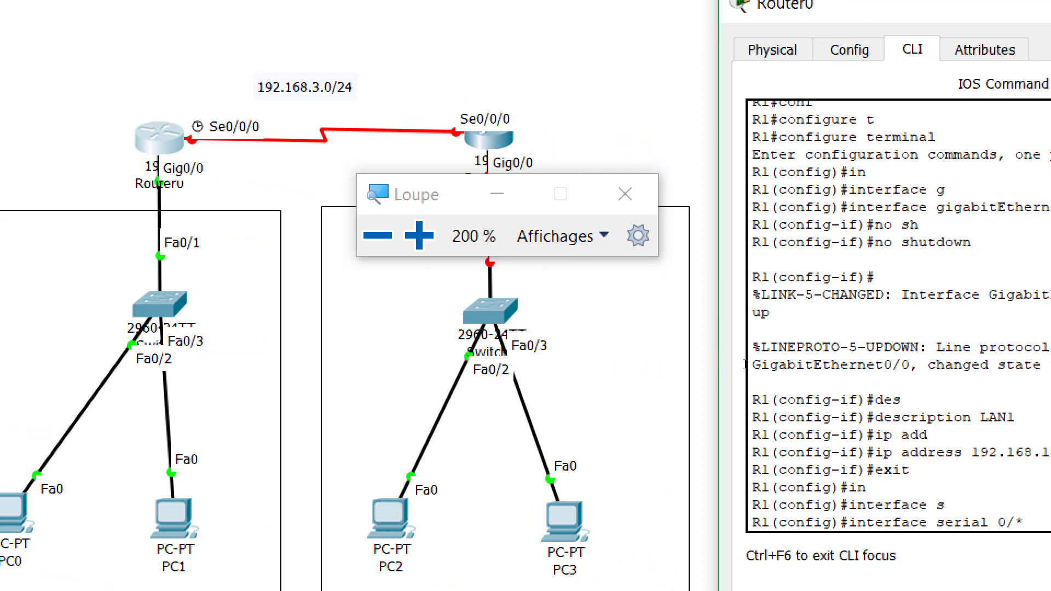
type("0/0")
key("Return")
type("no sh")
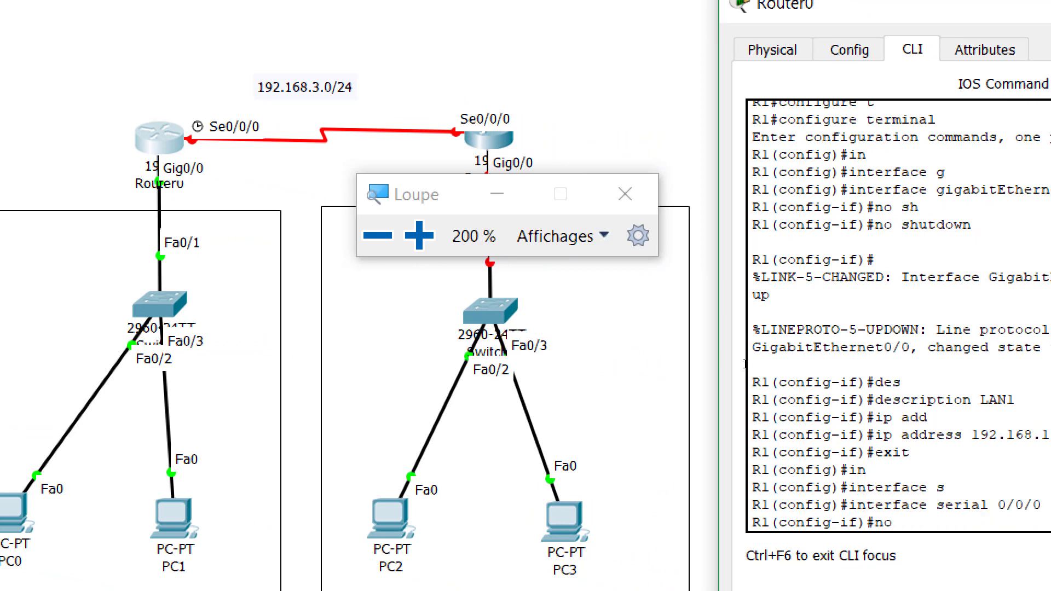
key("Tab")
key("Return")
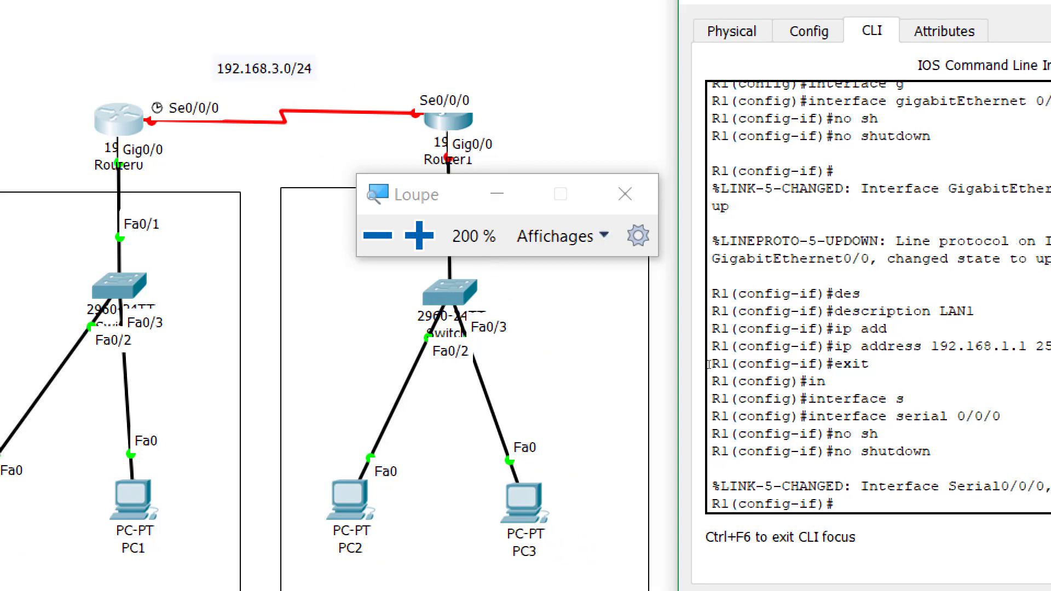
Describe Serial0/0/0 as wan1 and type the address 192.168.3.1 255.255.255.0
type("des")
key("Tab")
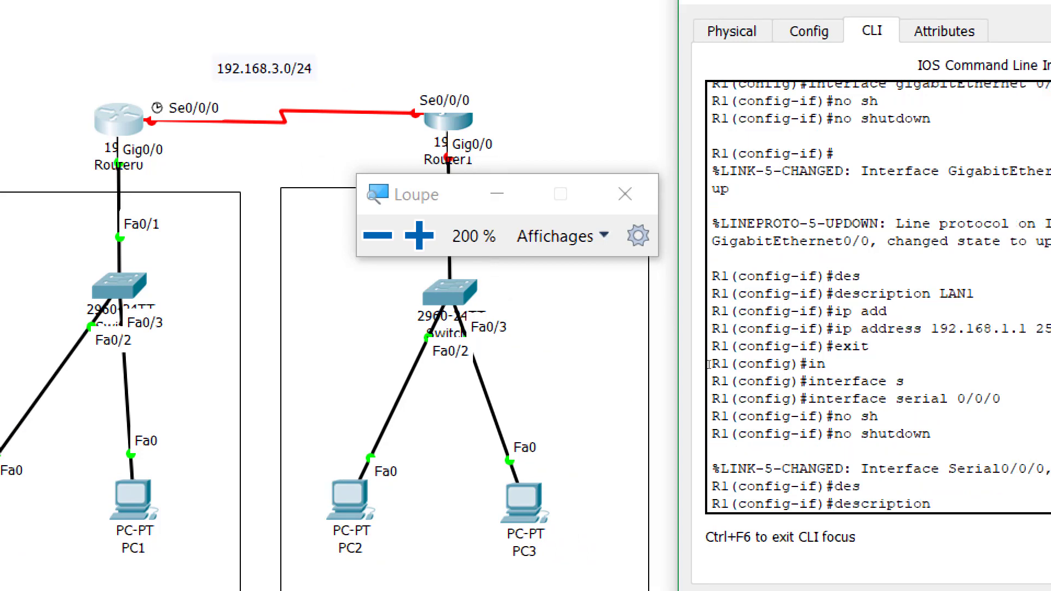
type("w")
key("Tab")
type("an1")
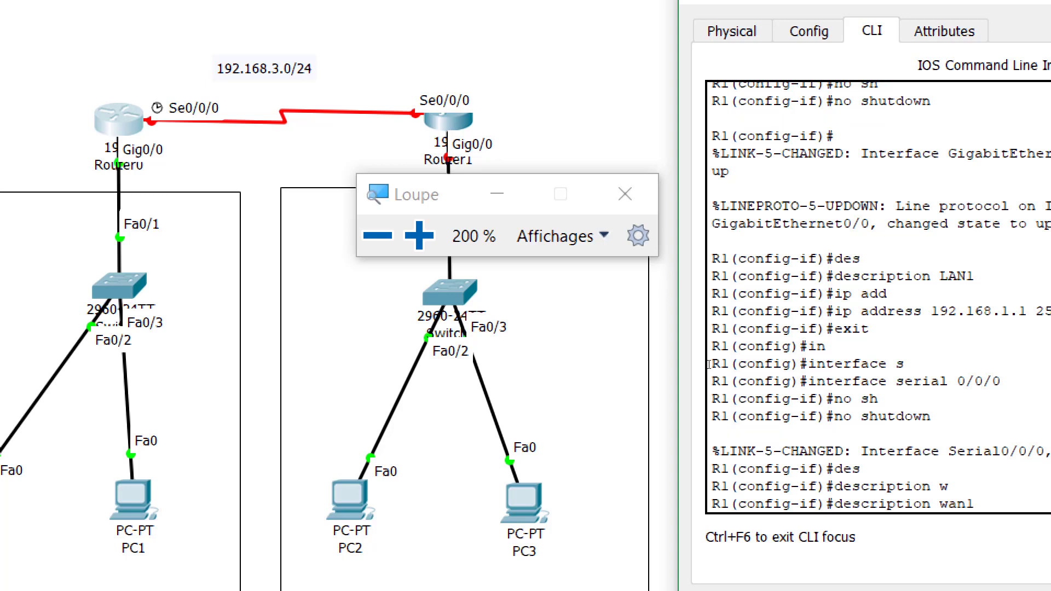
key("Return")
type("ip add")
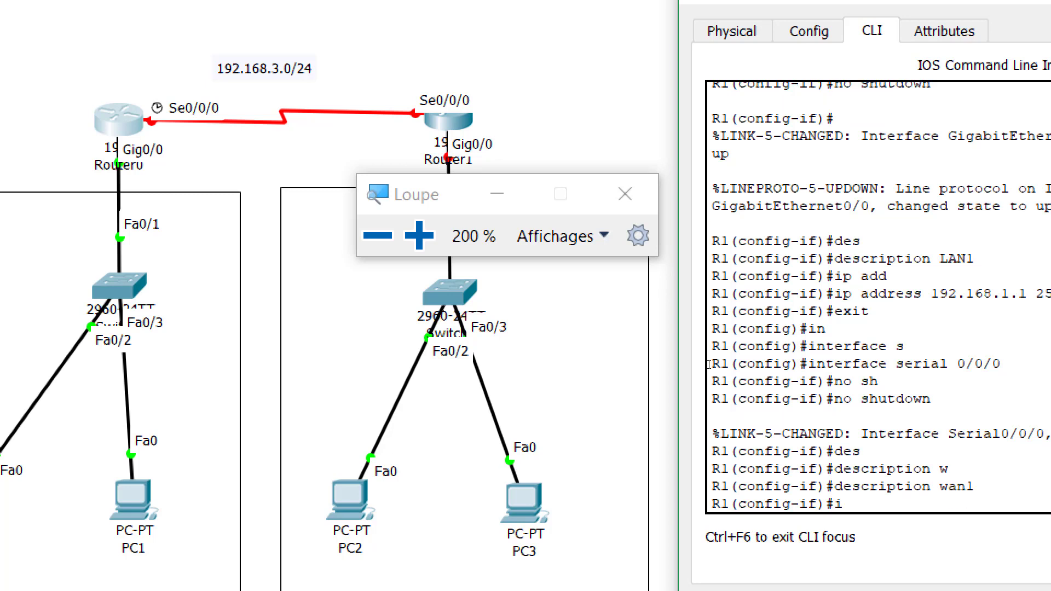
key("Tab")
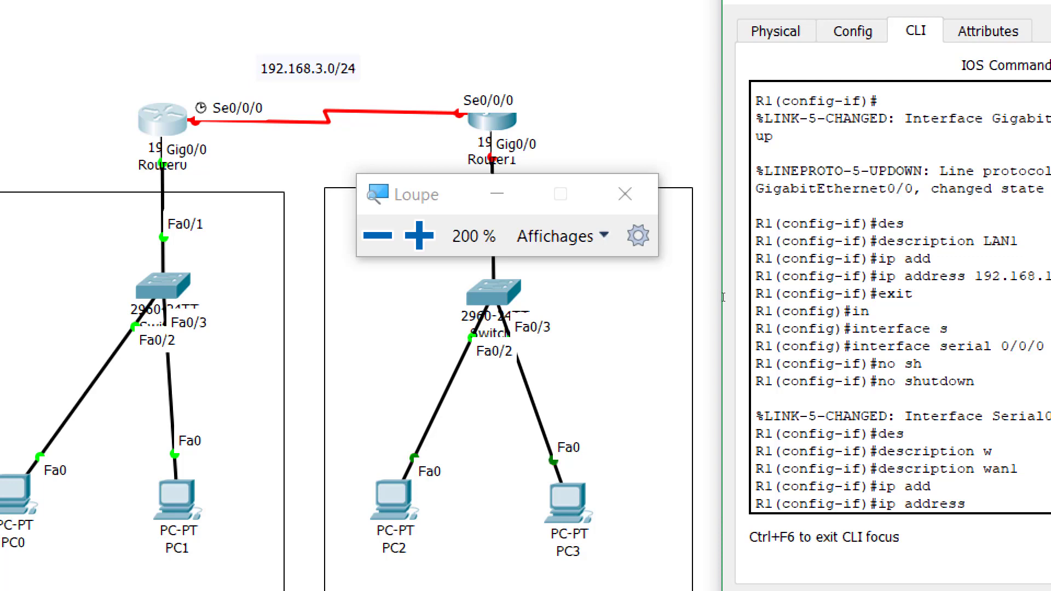
type("1")
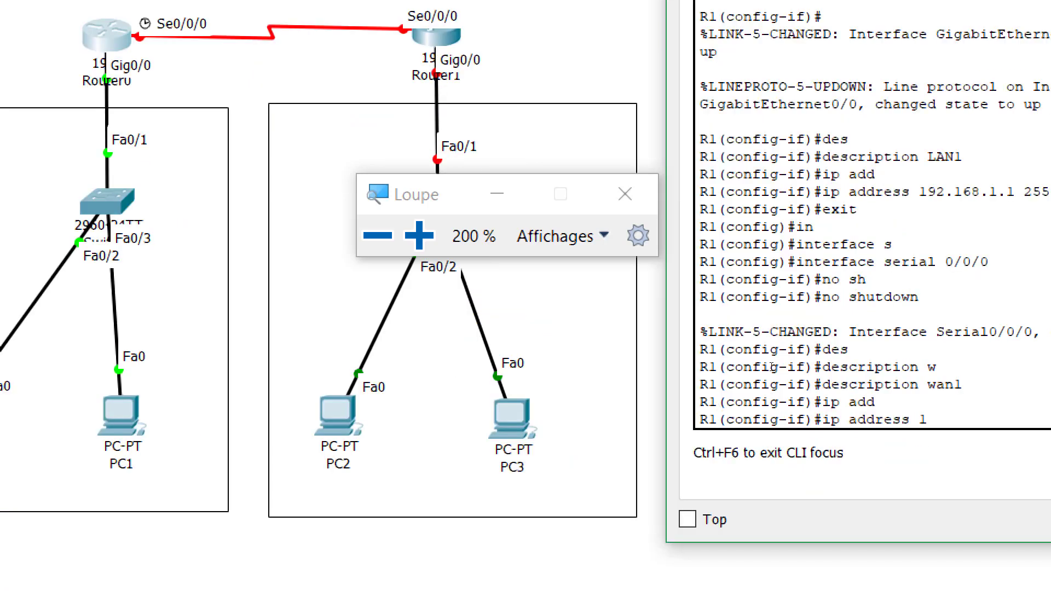
type("92.168.3.1 255")
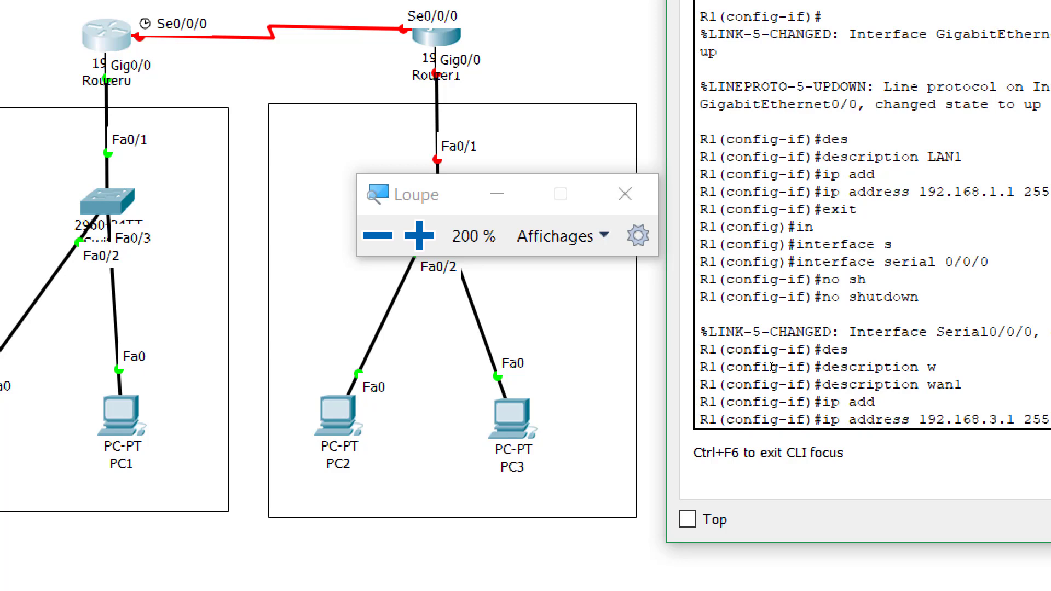
type(".255.255.0")
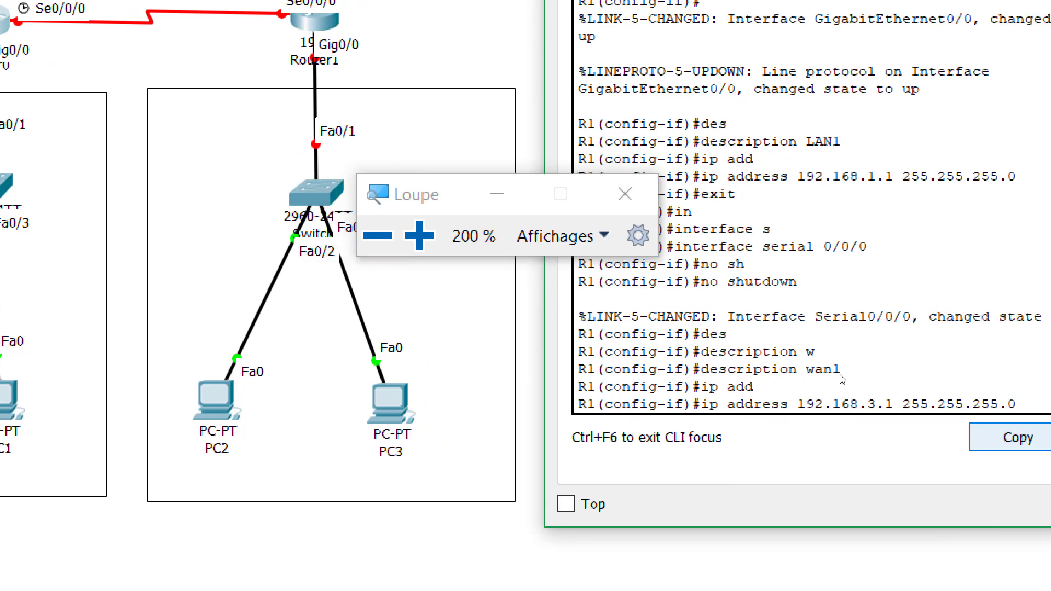
Apply the 192.168.3.1 address to Serial0/0/0 and set its clock rate to 64000
key("Return")
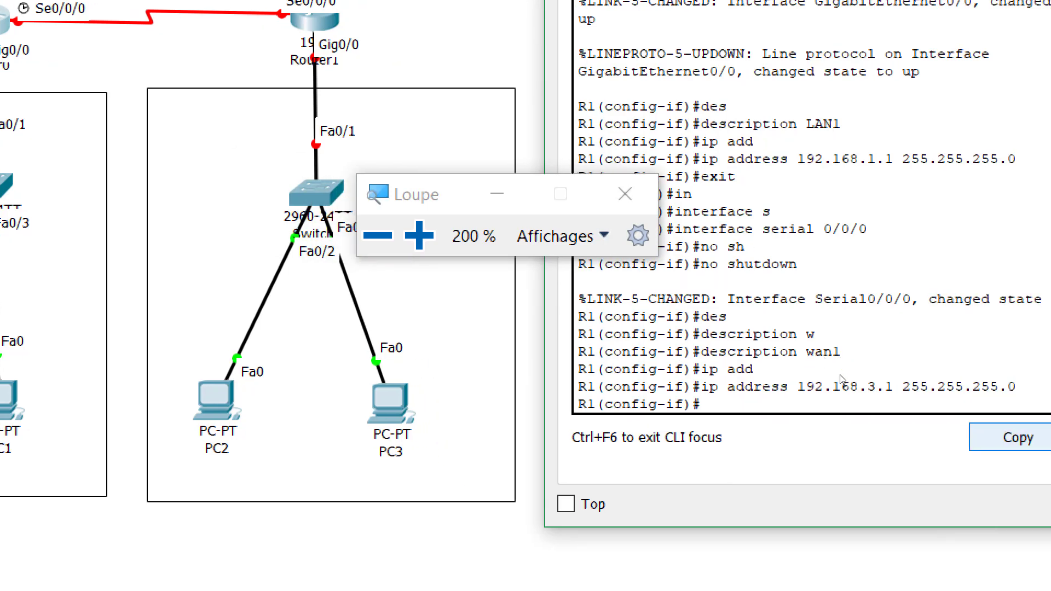
type("cl")
key("Tab")
type("ra")
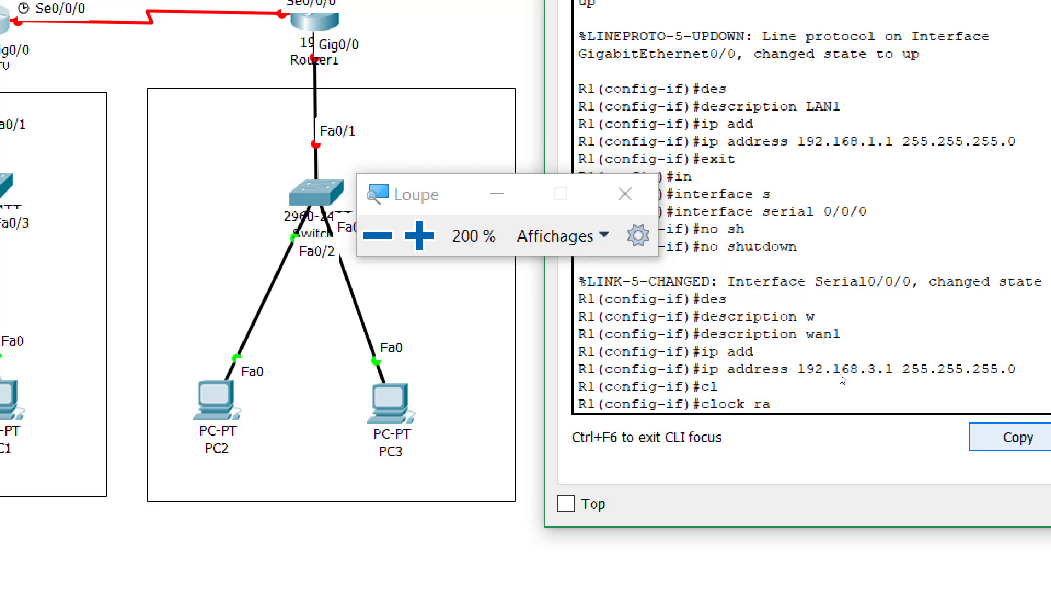
key("Tab")
type("?")
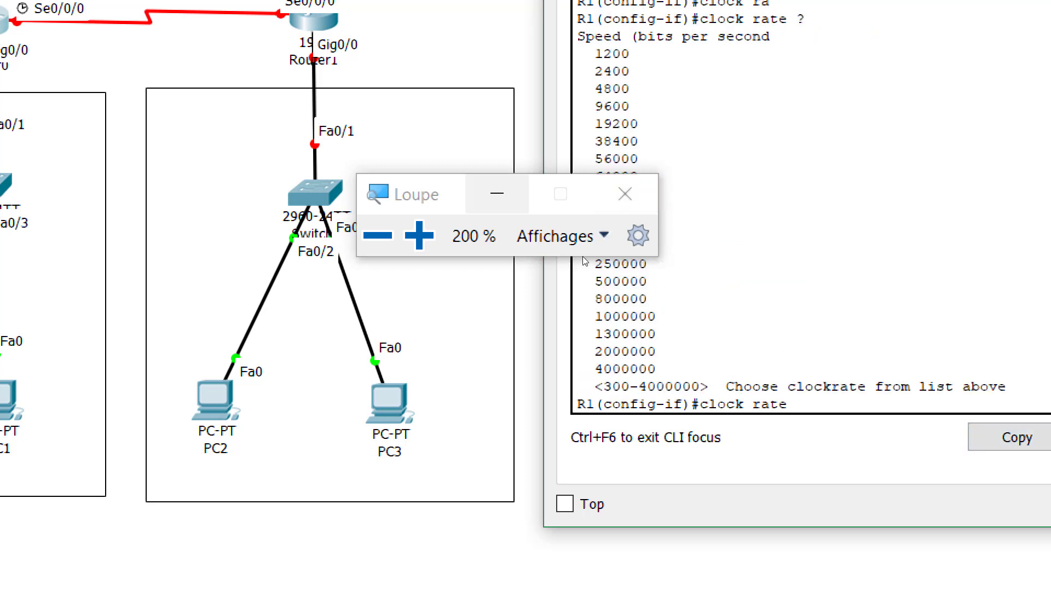
left_click_drag(558, 252, 501, 254)
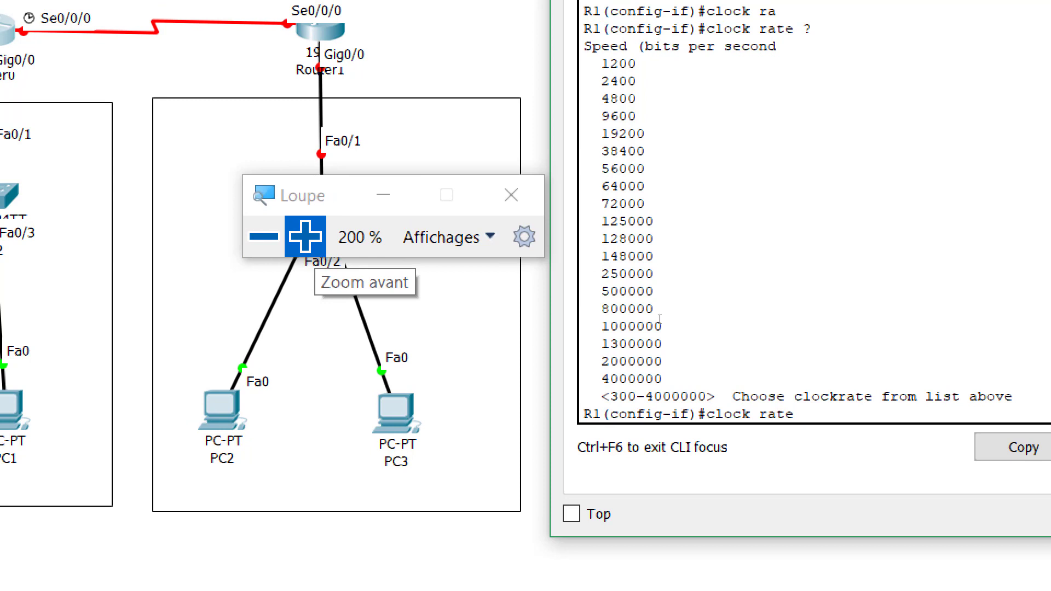
type("64000")
key("Return")
Exit the serial interface and global configuration, back to privileged mode
type("exit")
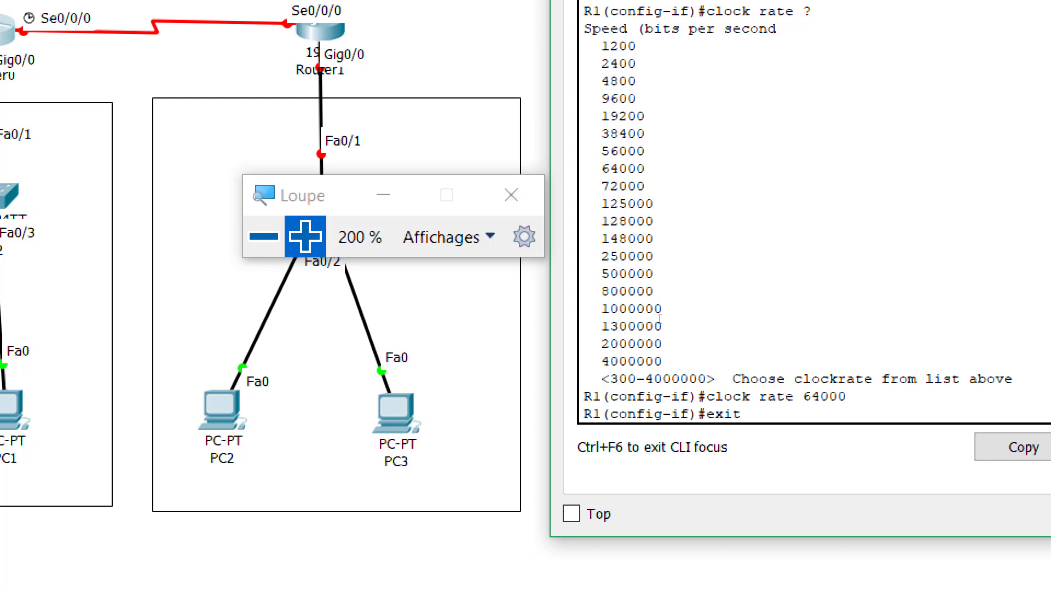
key("Return")
type("exit")
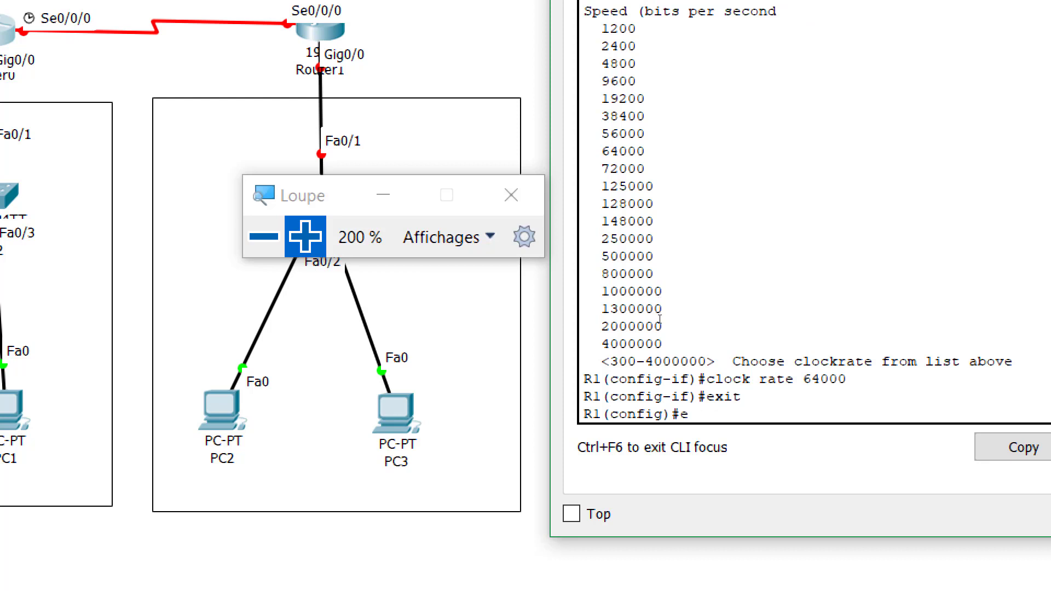
key("Return")
Display R1's running-config again to confirm Gig0/0 shows LAN1 and 192.168.1.1
type("sh")
key("Tab")
type("ru")
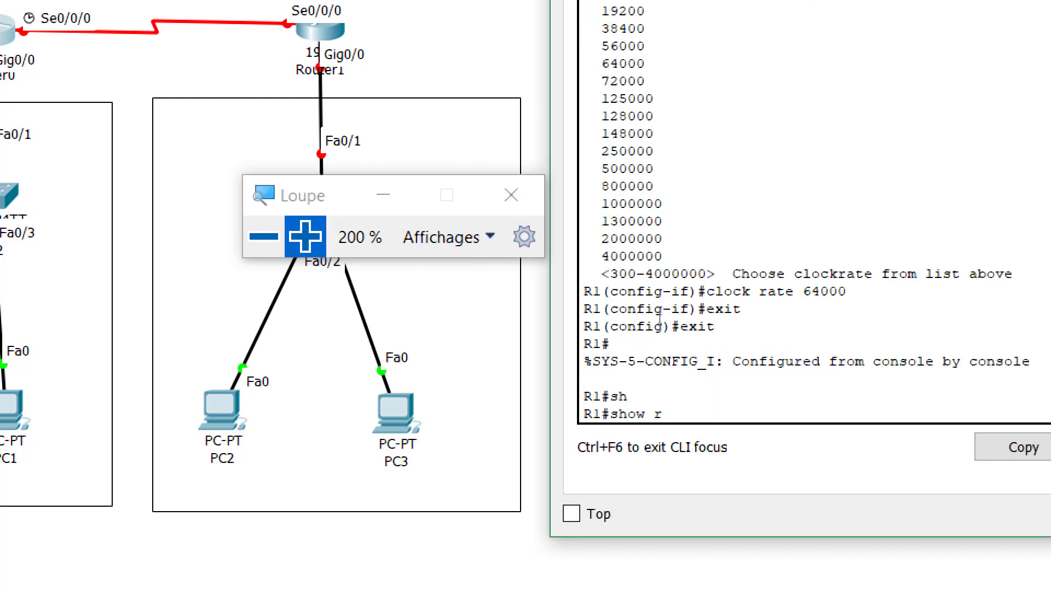
key("Tab")
key("Return")
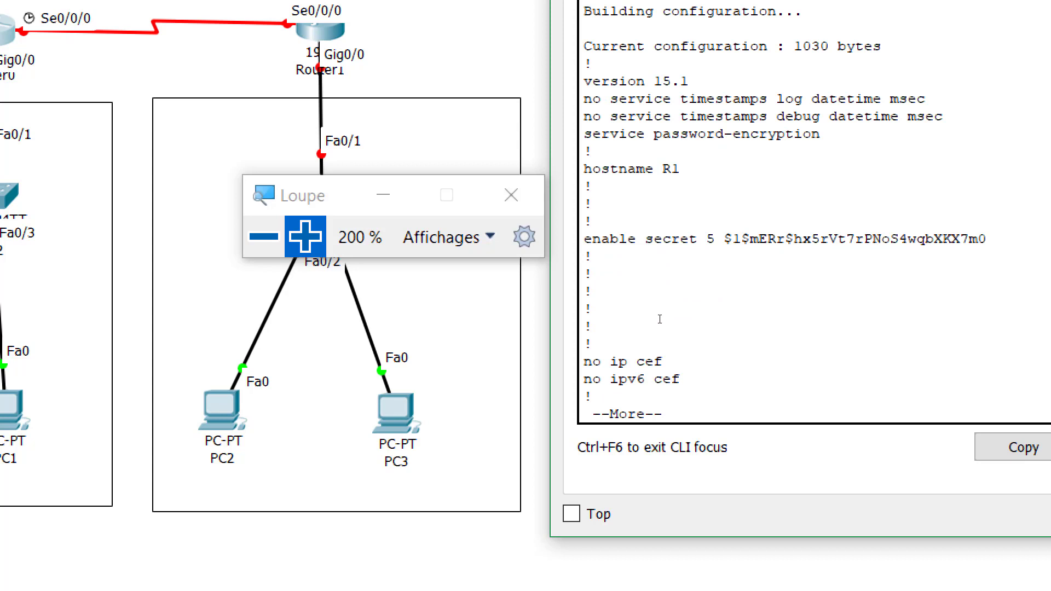
key("Return")
key("Return")
key("Return")
key("Return")
key("Return")
key("Return")
key("Return")
key("Return")
key("Return")
key("Return")
key("Return")
key("Return")
key("Return")
key("Return")
key("Return")
key("Return")
key("Return")
key("Return")
key("Return")
key("Return")
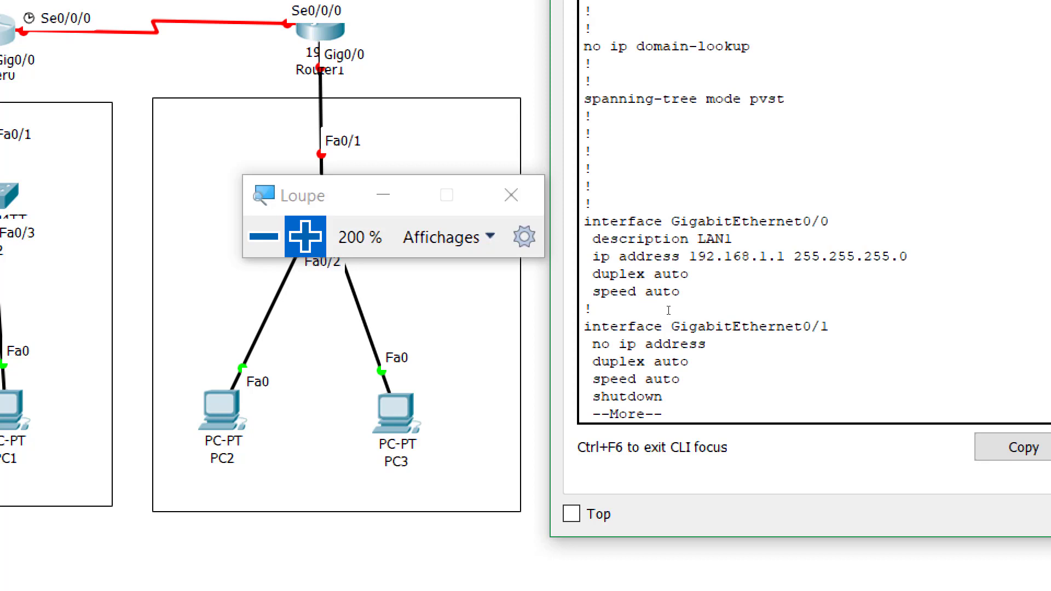
Page through R1's running configuration to the end of the listing
key("Return")
key("Return")
key("Return")
key("Return")
key("Return")
key("Return")
key("Return")
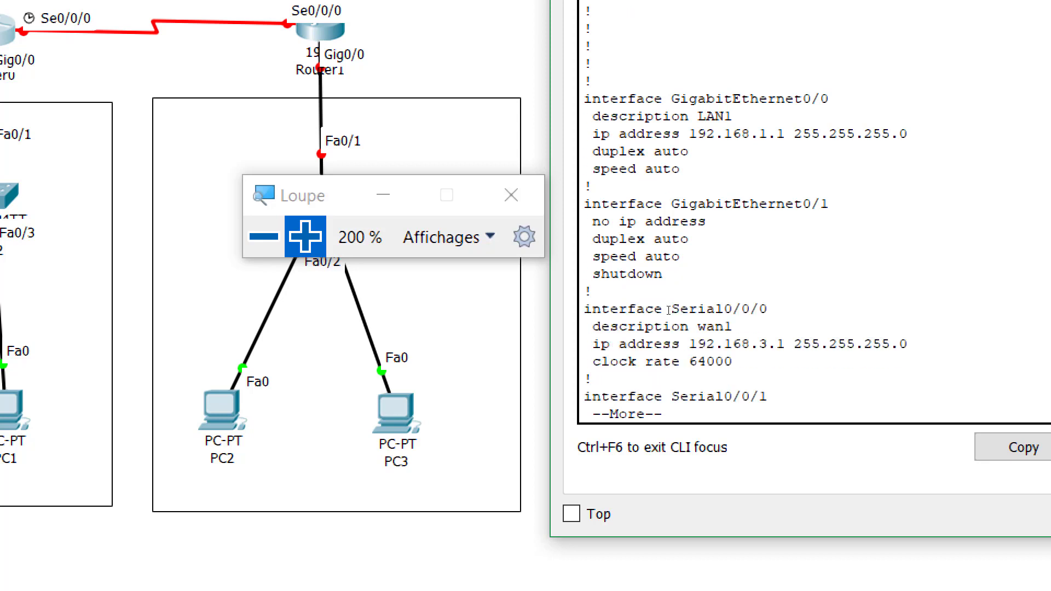
key("Return")
key("Return")
key("Return")
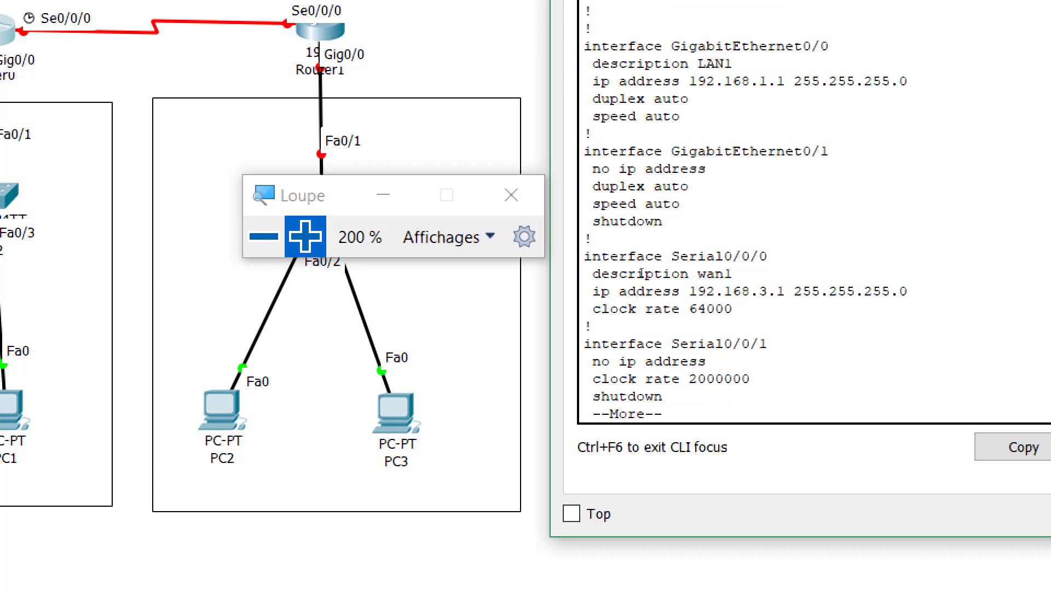
key("Return")
key("Return")
key("Return")
key("Return")
key("Return")
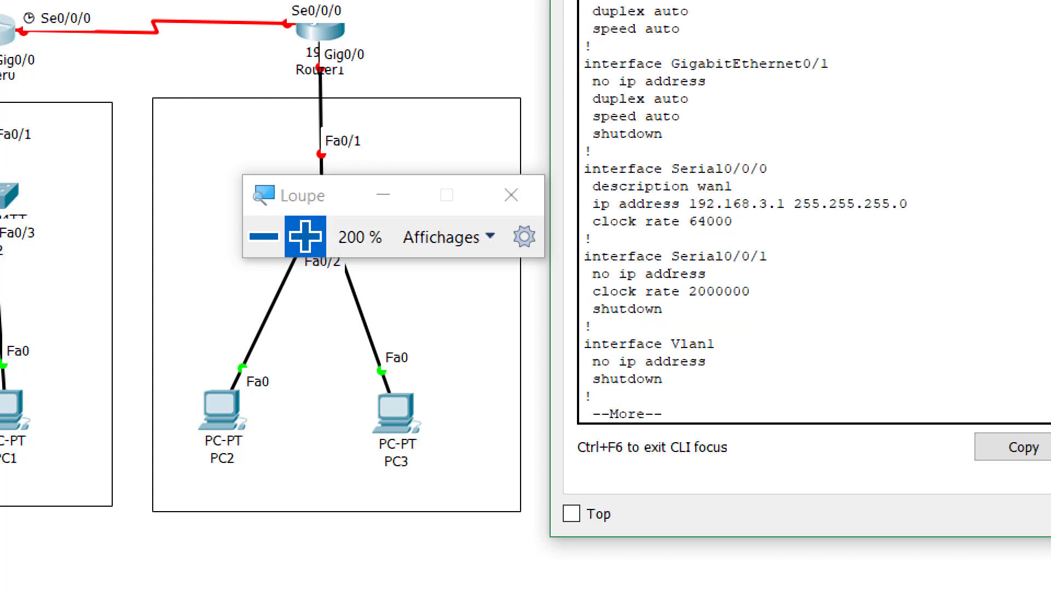
key("Return")
key("Return")
key("Return")
key("Return")
key("Return")
key("Return")
key("Return")
key("Return")
key("Return")
Save R1's running-config to startup-config with copy running-config startup-config
type("cop")
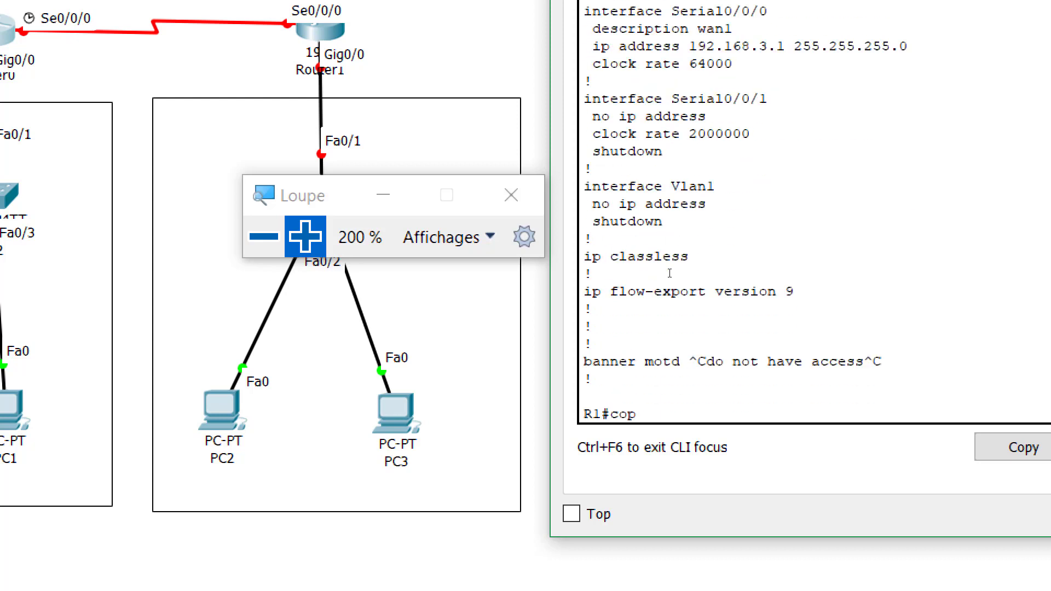
key("Tab")
type("r")
key("Tab")
type("s")
key("Tab")
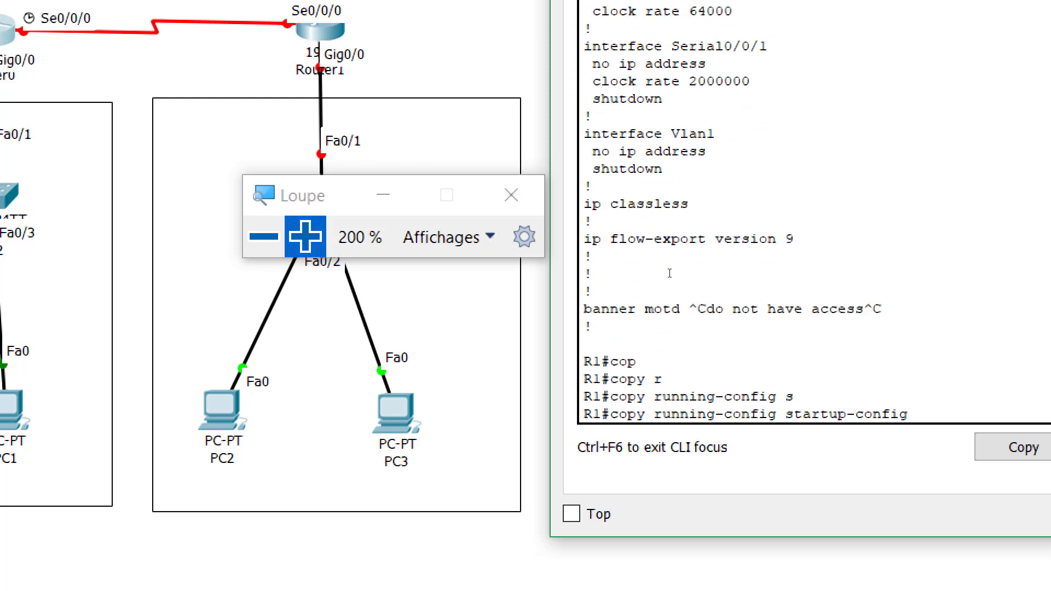
key("Return")
key("Return")
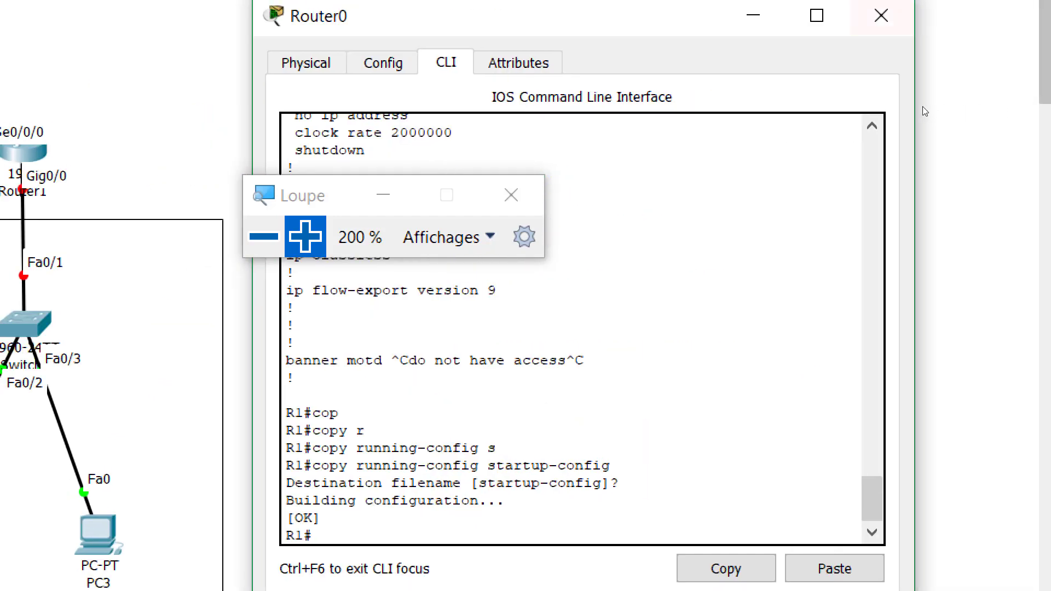
Switch from Router0 to Router1's CLI and decline the initial configuration dialog
left_click(875, 13)
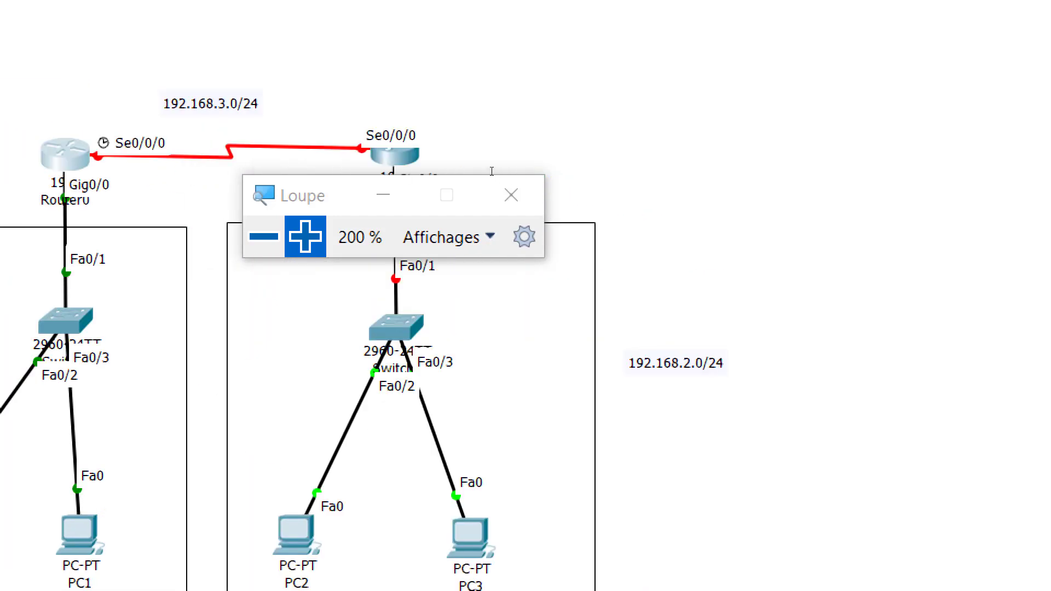
left_click(394, 156)
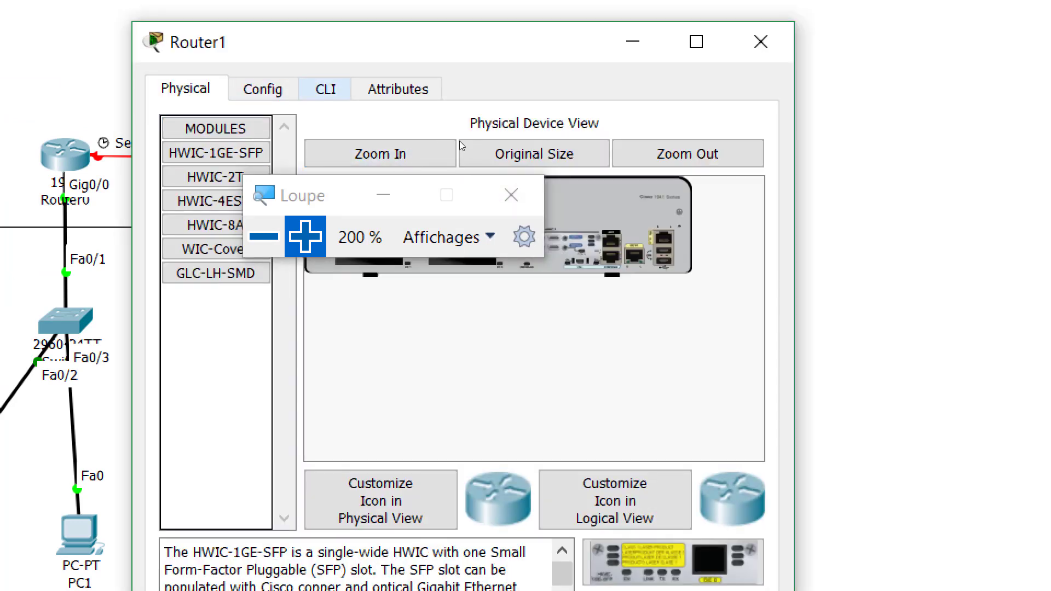
left_click(325, 89)
type("no")
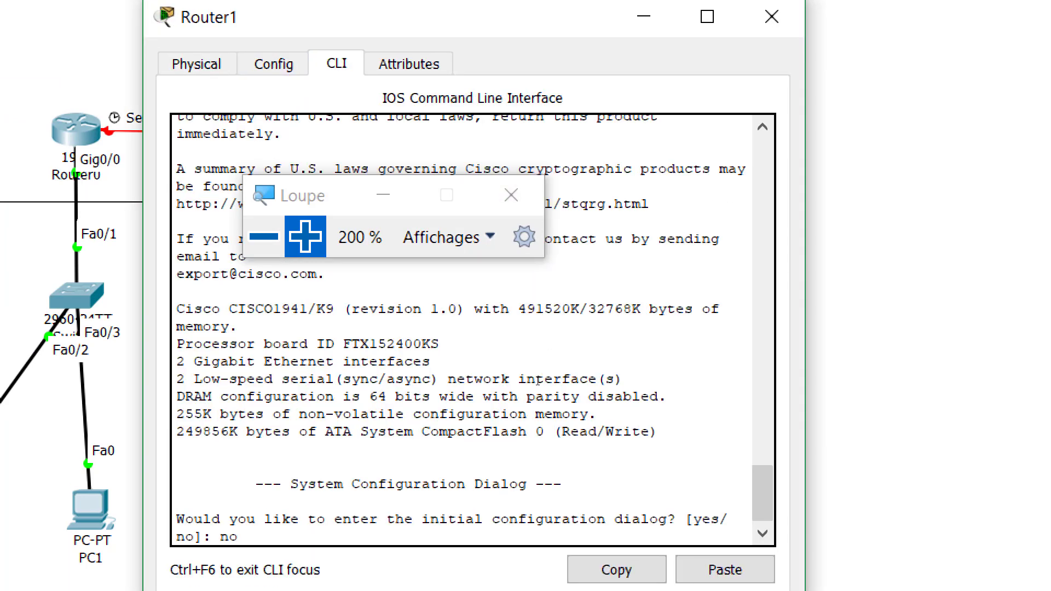
key("Return")
Enter privileged mode and global configuration mode on Router1
key("Return")
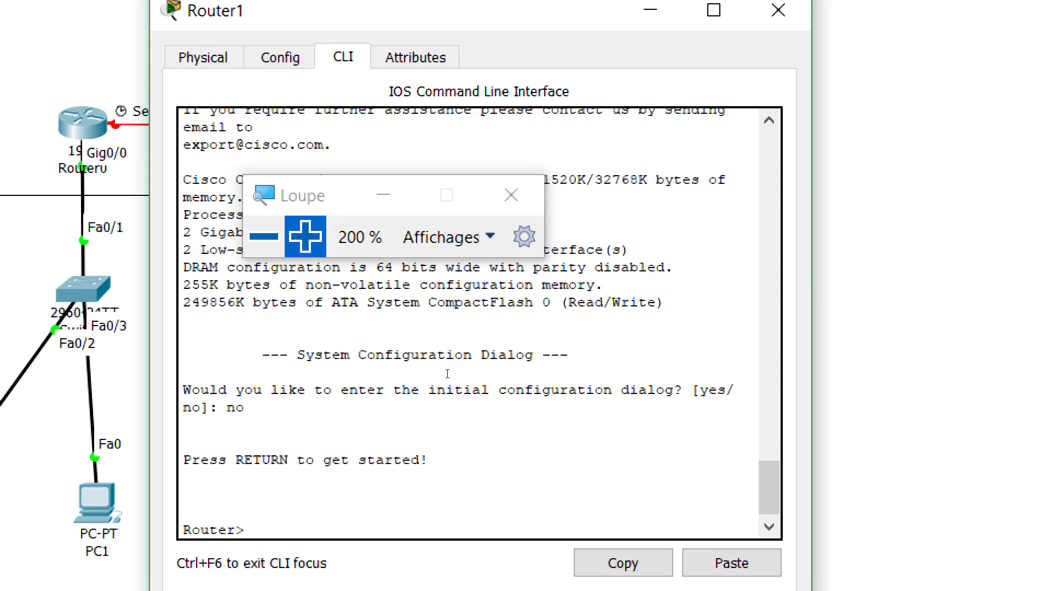
type("en")
key("Tab")
key("Return")
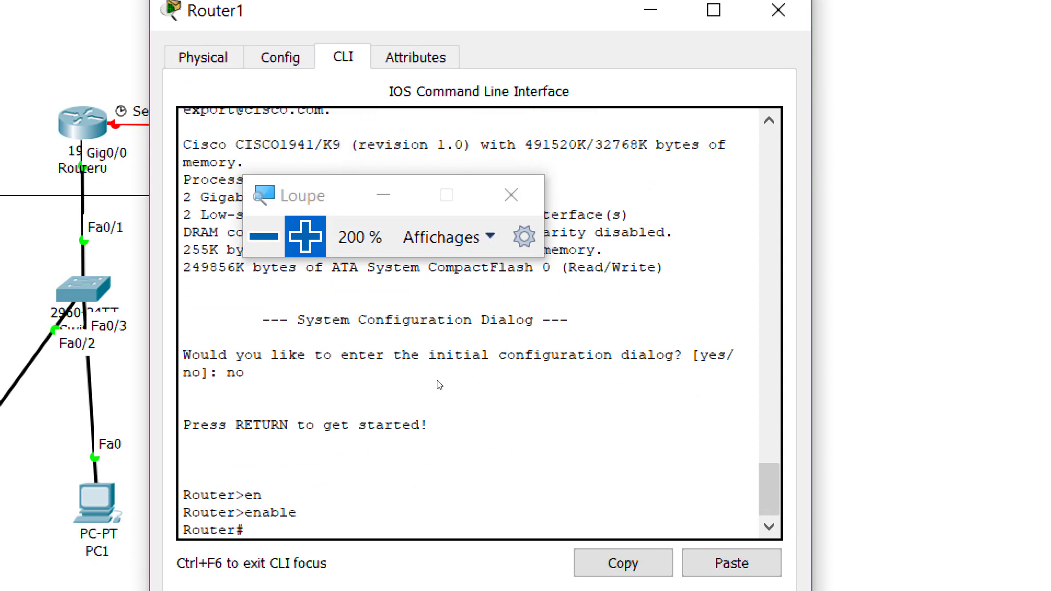
type("conf")
key("Tab")
type("t")
Set the hostname to R2 and disable ip domain-lookup
key("Tab")
key("Return")
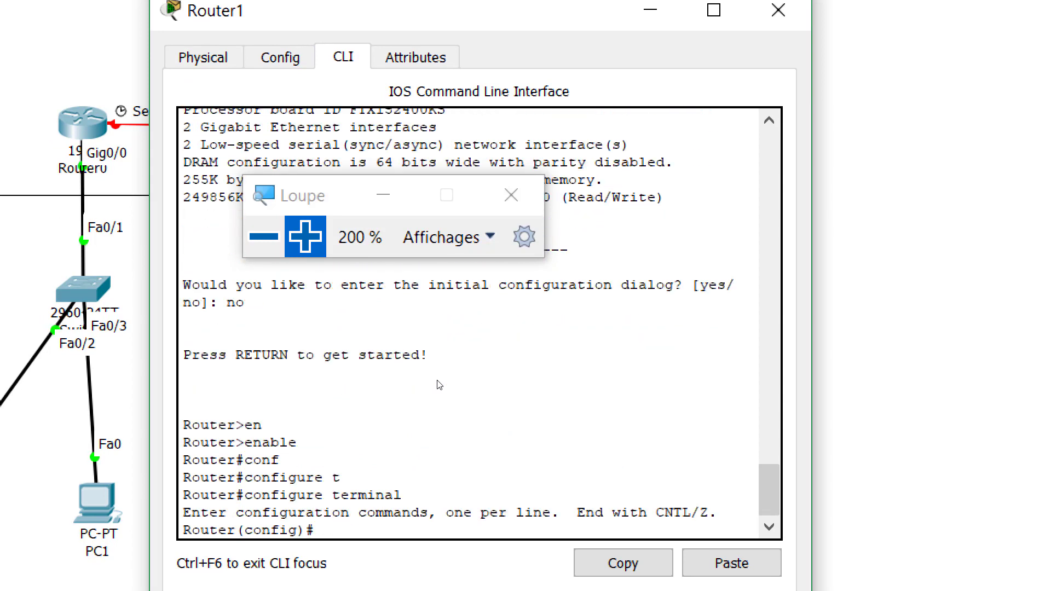
type("hos")
key("Tab")
type("R2")
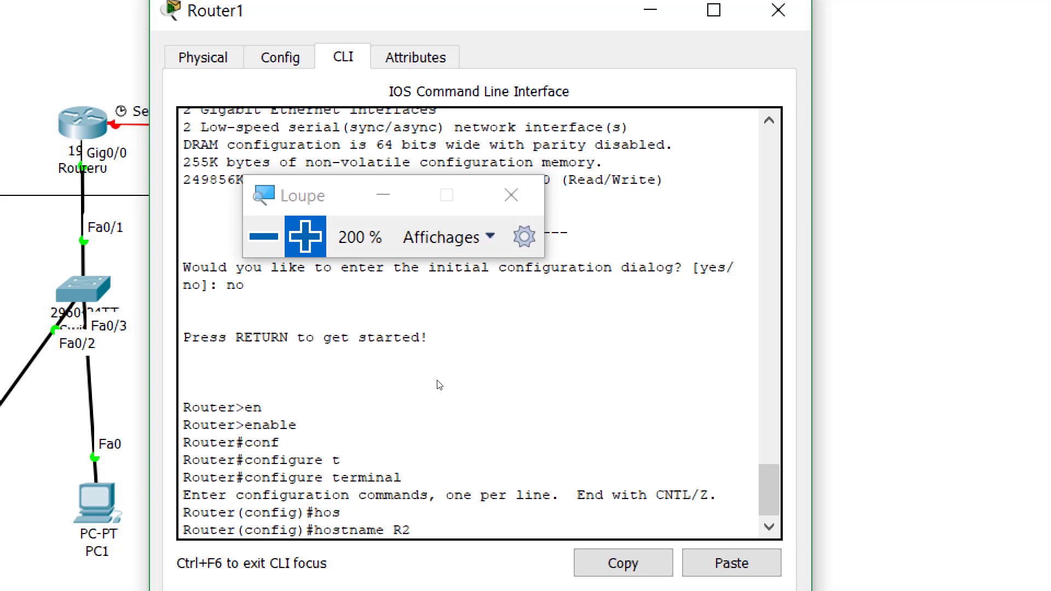
key("Return")
type("no ip")
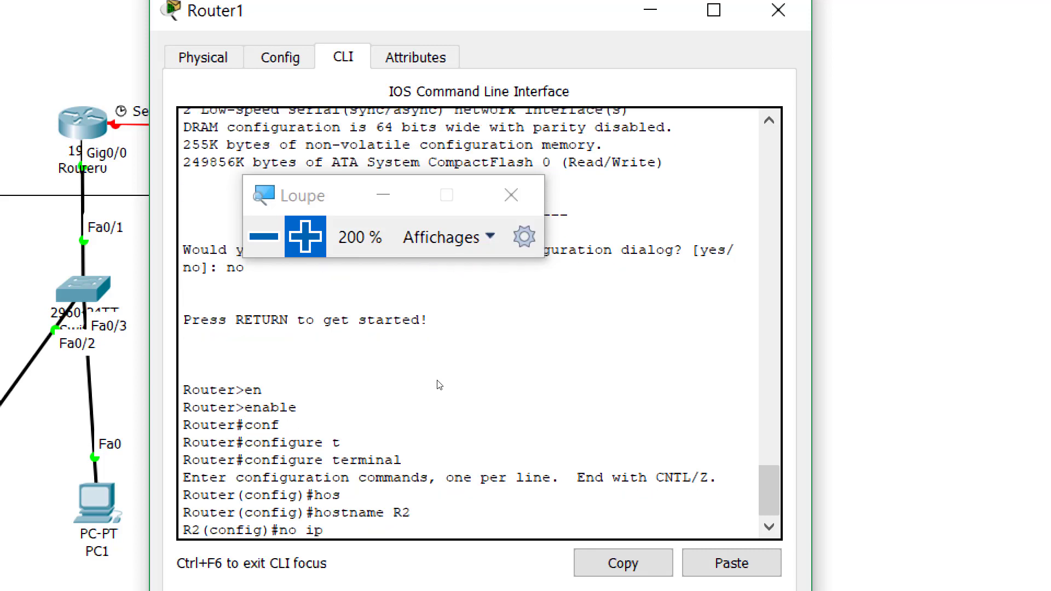
type(" domain-loo")
key("Tab")
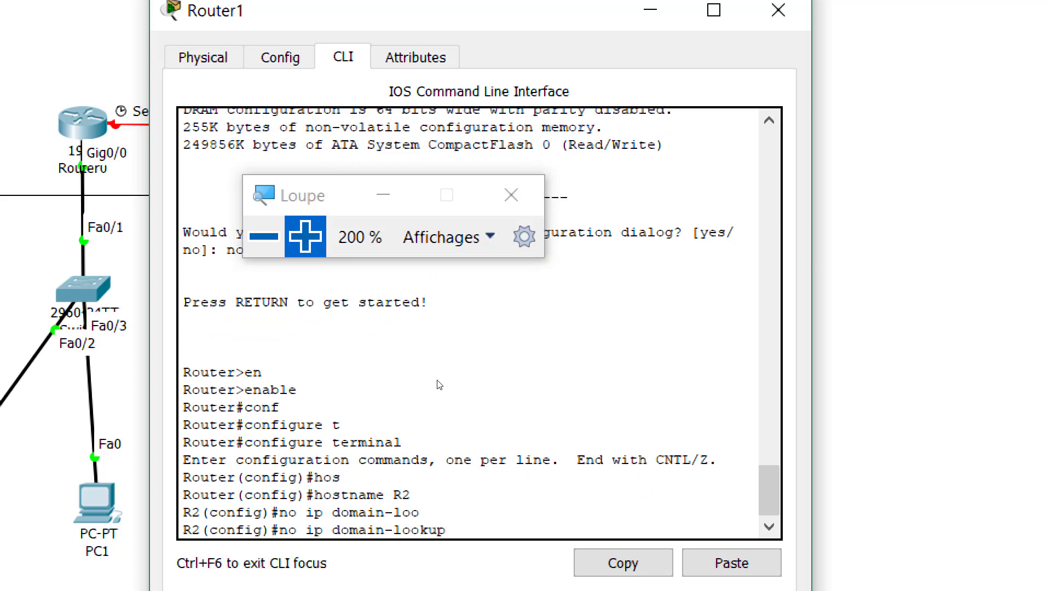
key("Return")
Add the MOTD banner 'do not have access' and set the enable secret password
type("b")
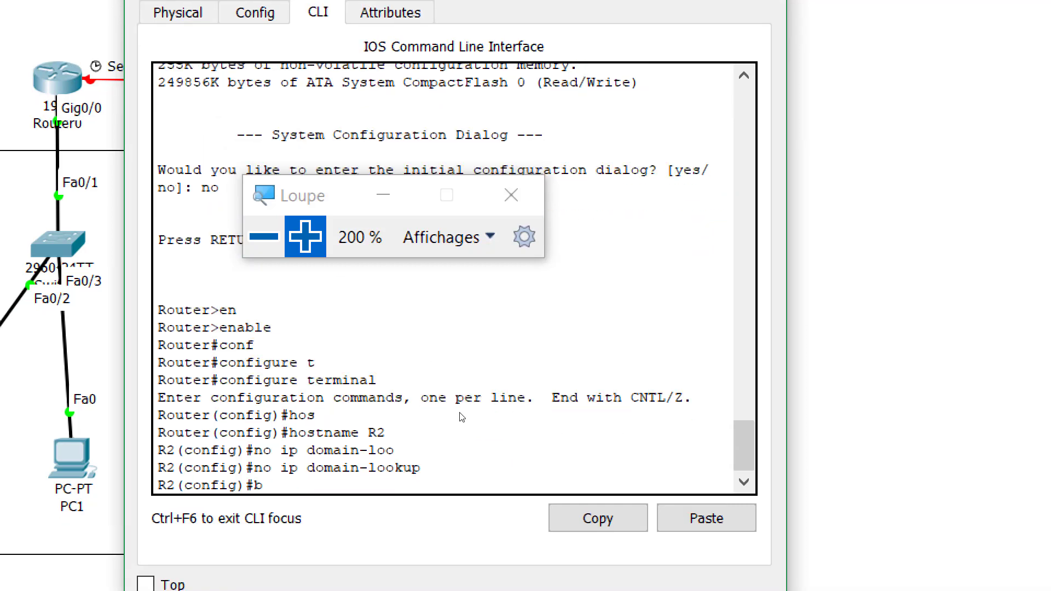
type("anner motd &")
type("do not have access&")
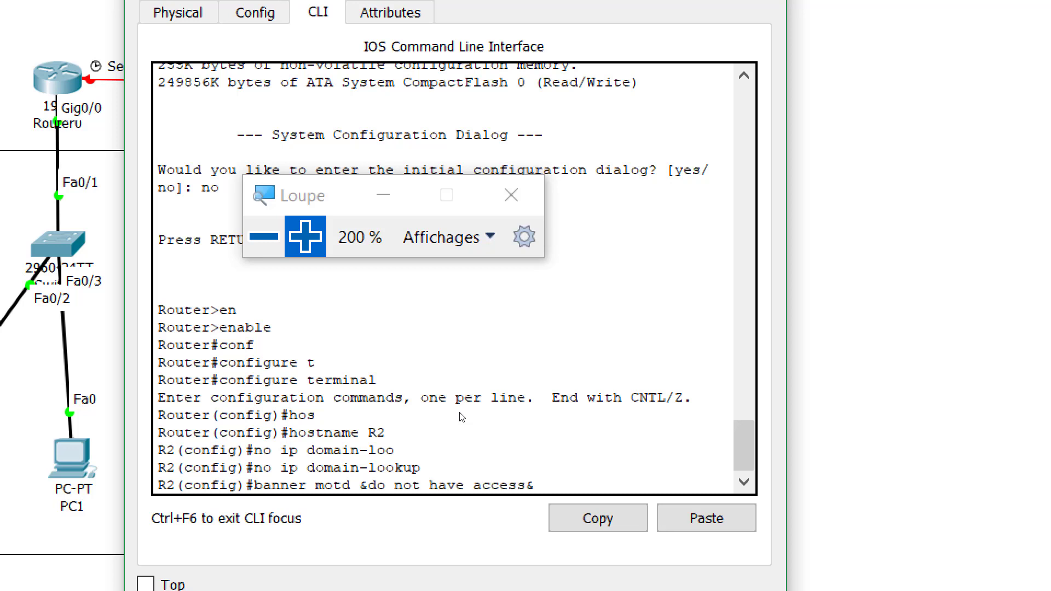
key("Return")
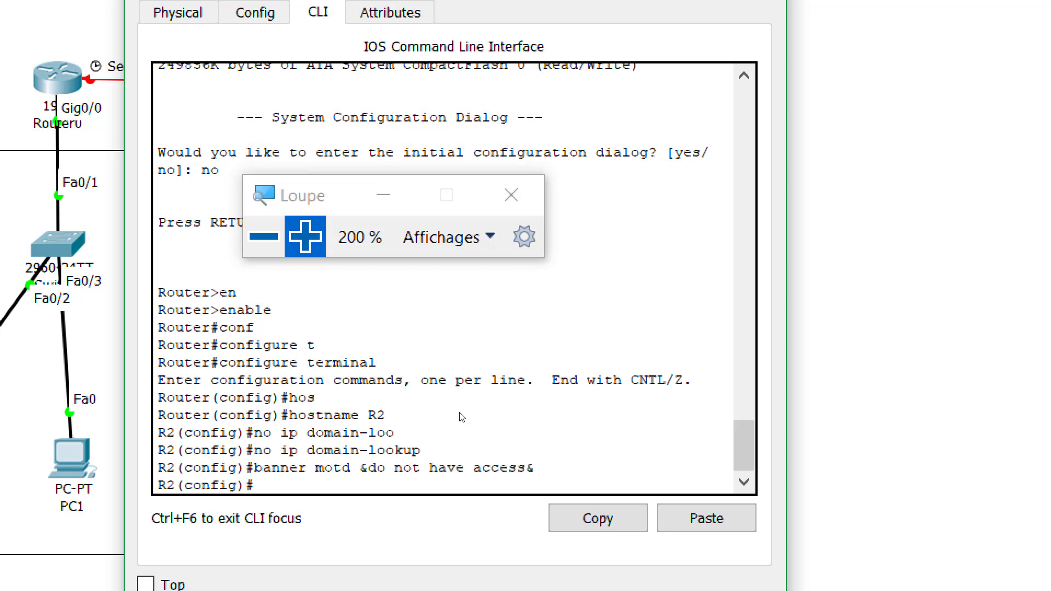
type("ena")
key("Tab")
type("sec")
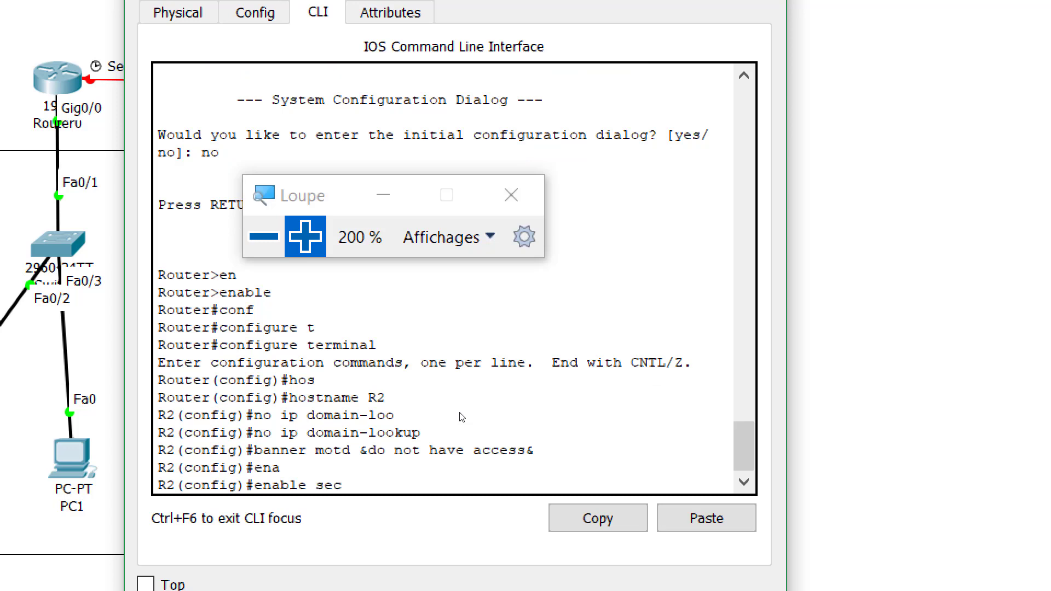
key("Tab")
type("cisco")
key("Return")
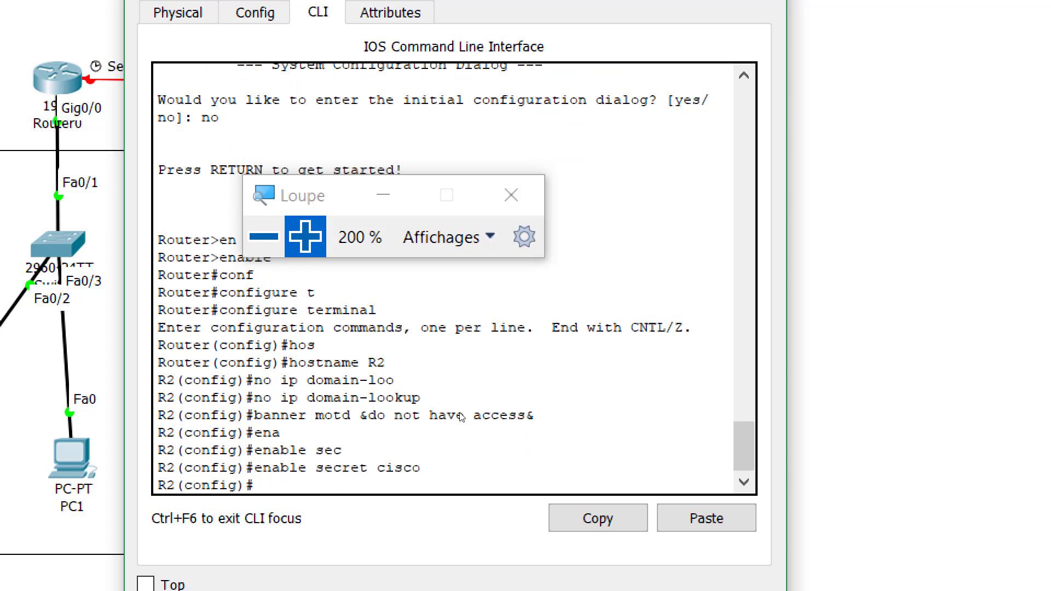
Give console line 0 a password and require login
type("line con")
key("Tab")
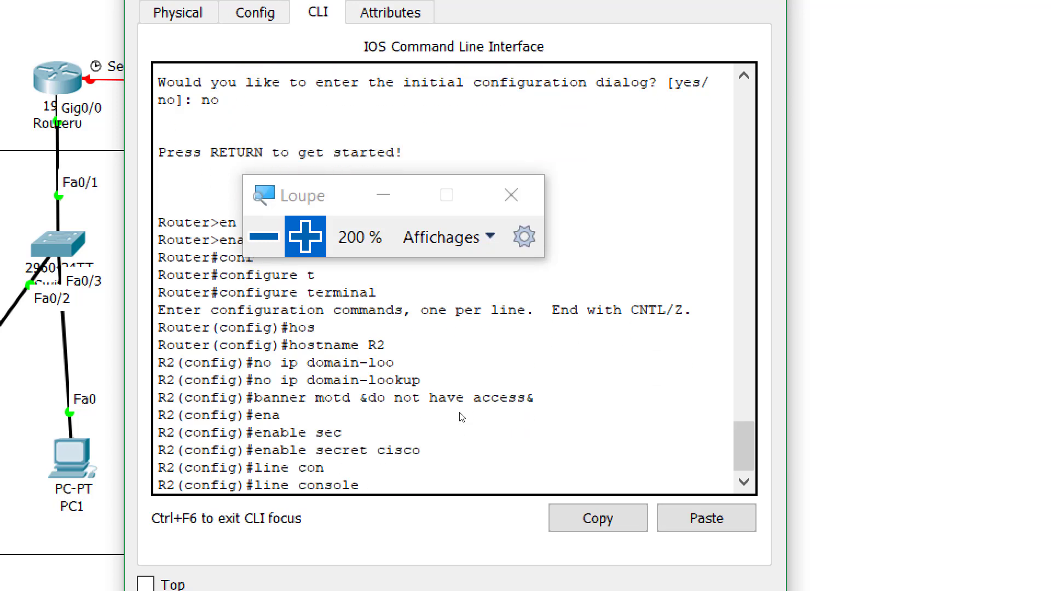
type("0")
key("Return")
type("pass")
key("Tab")
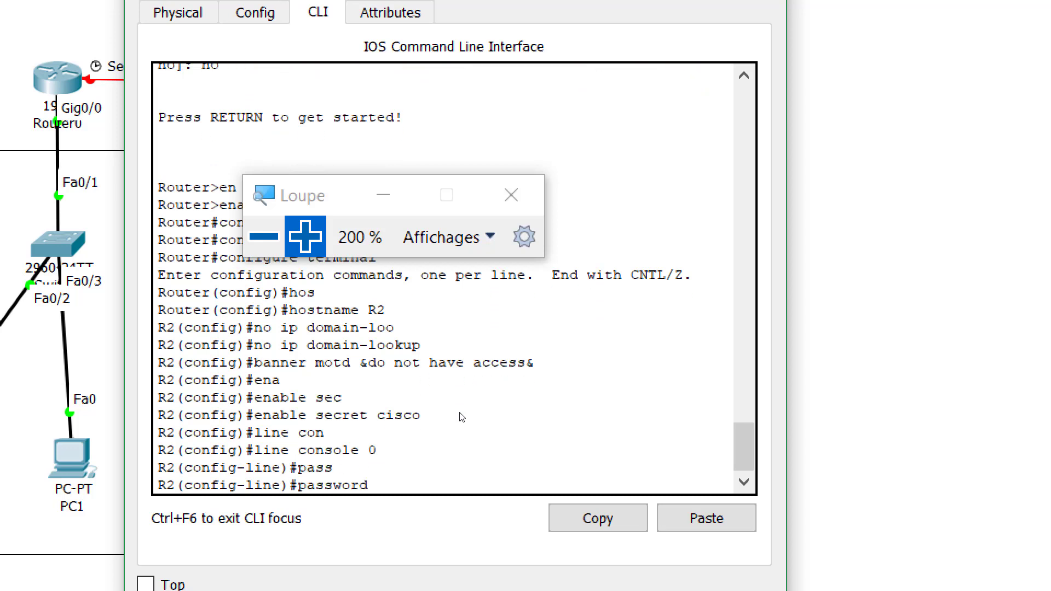
type("123")
key("Return")
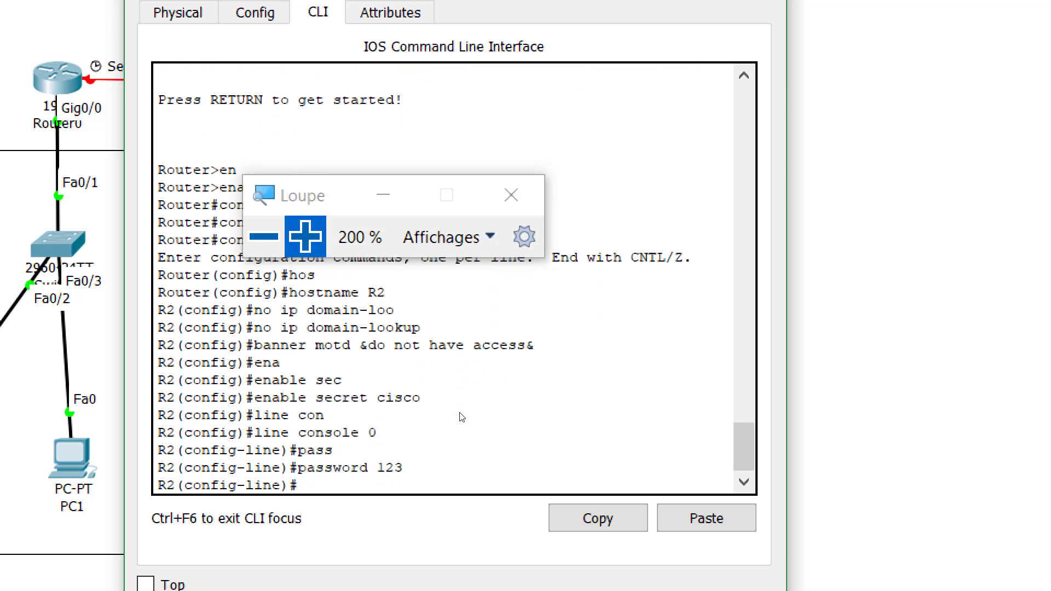
type("login")
key("Return")
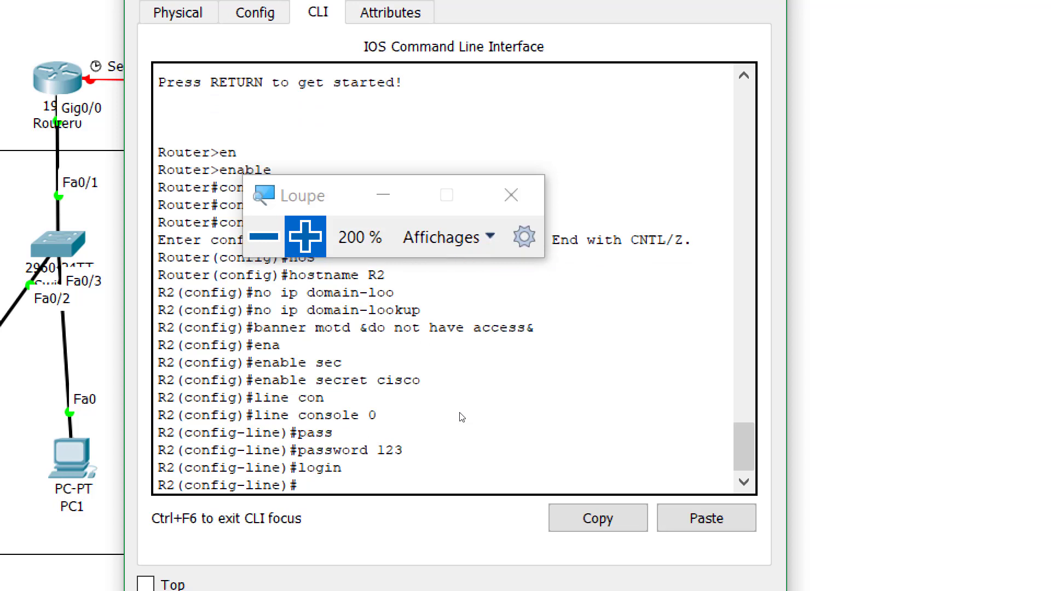
Add logging synchronous and exec-timeout 3 0 to the console line
type("logg")
key("Tab")
type("syn")
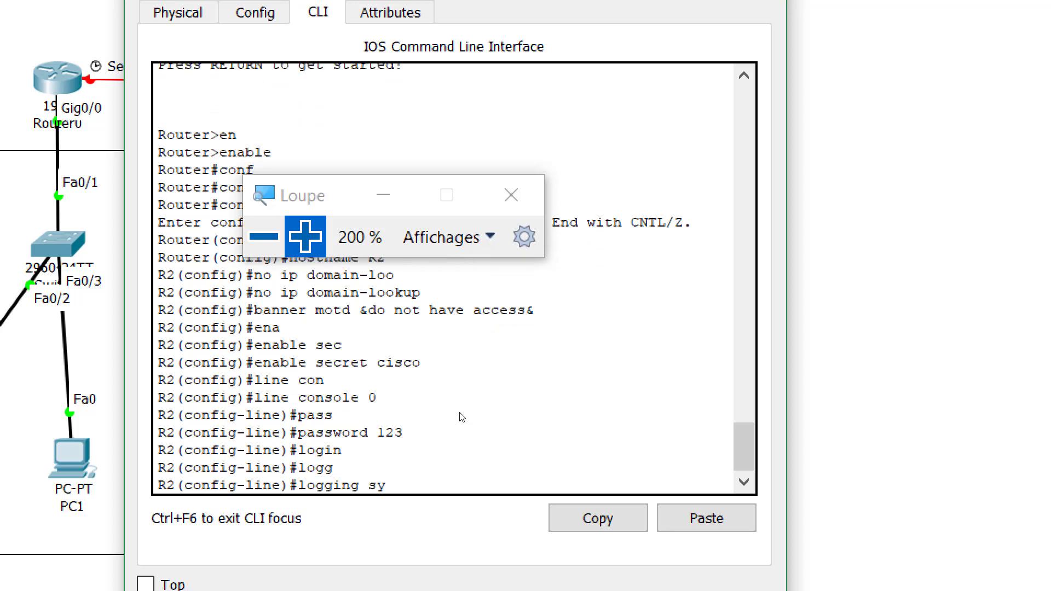
key("Tab")
key("Return")
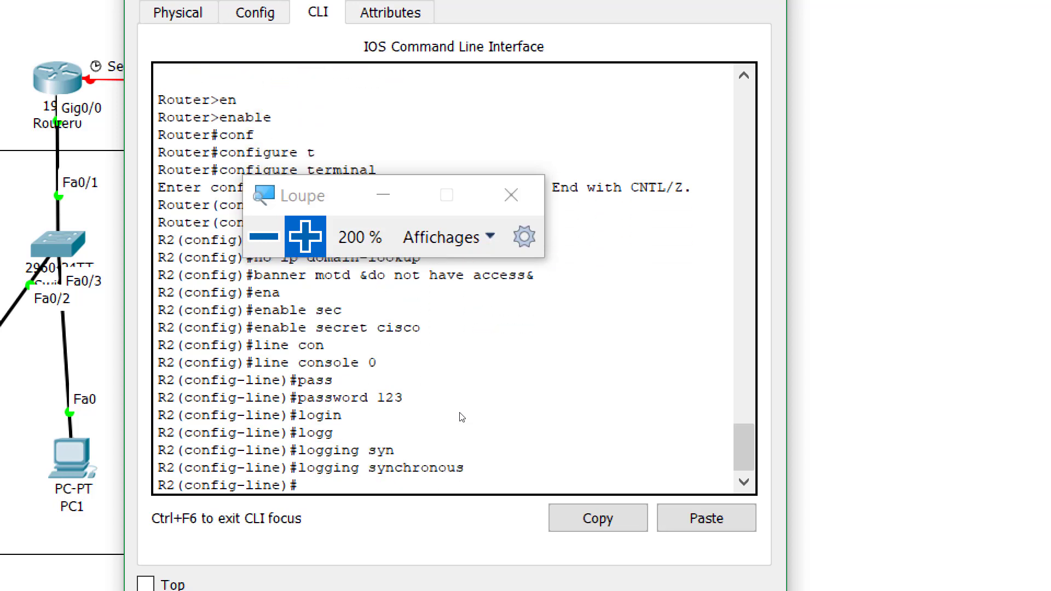
type("exe")
key("Tab")
type("3")
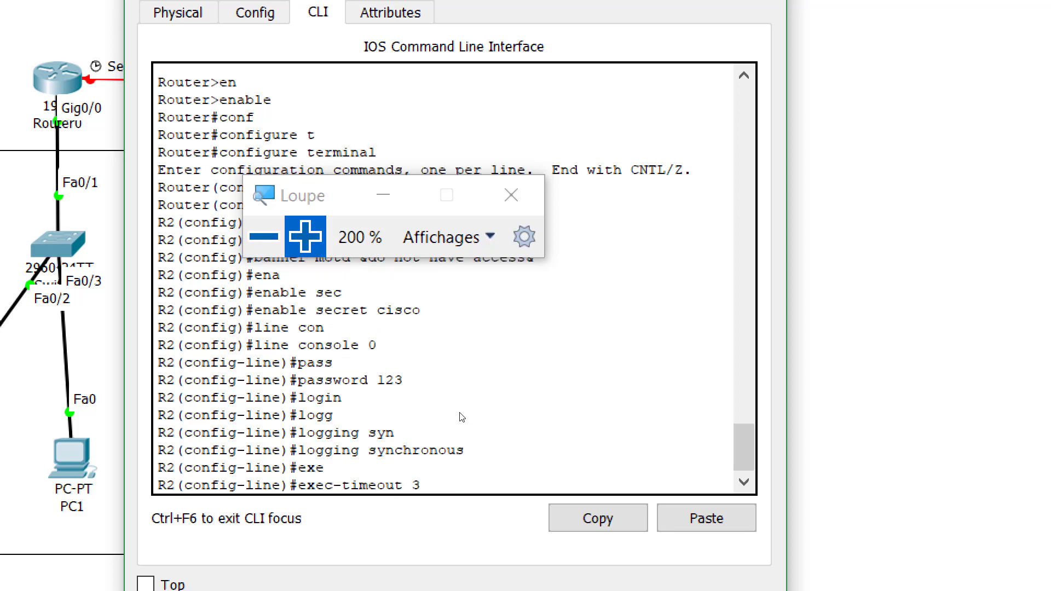
type(" 0")
key("Return")
type("ex")
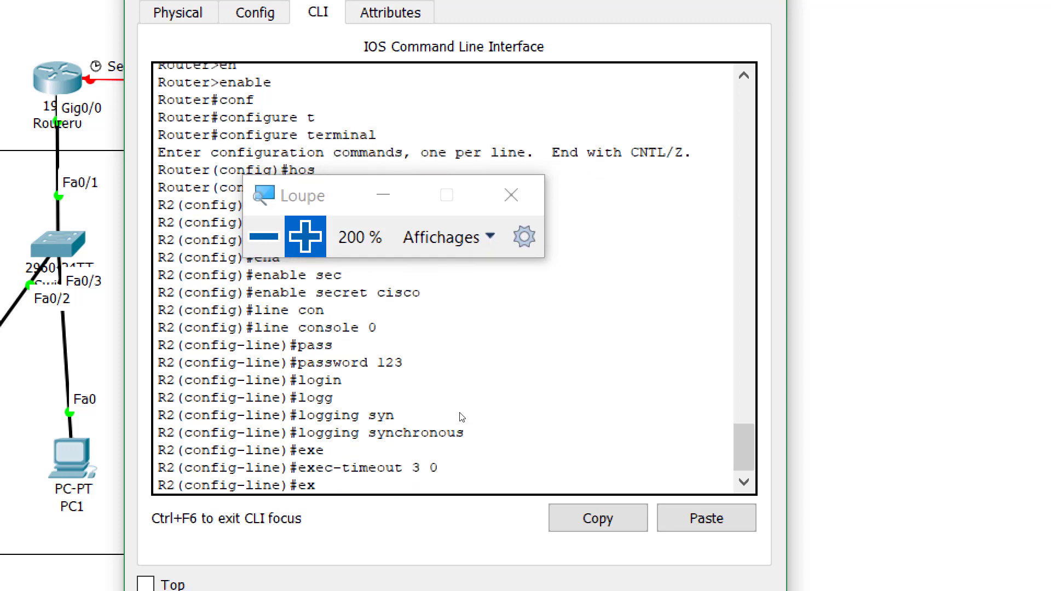
type("it")
key("Return")
Give vty lines 0 4 a remote-access password and require login
type("line v")
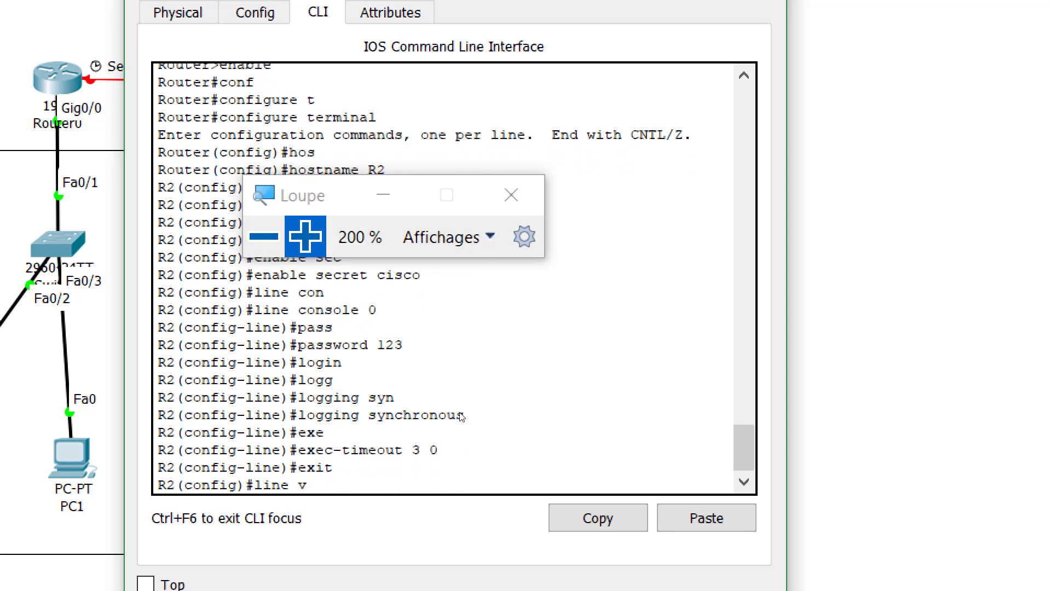
type("t")
key("Tab")
type("0 4")
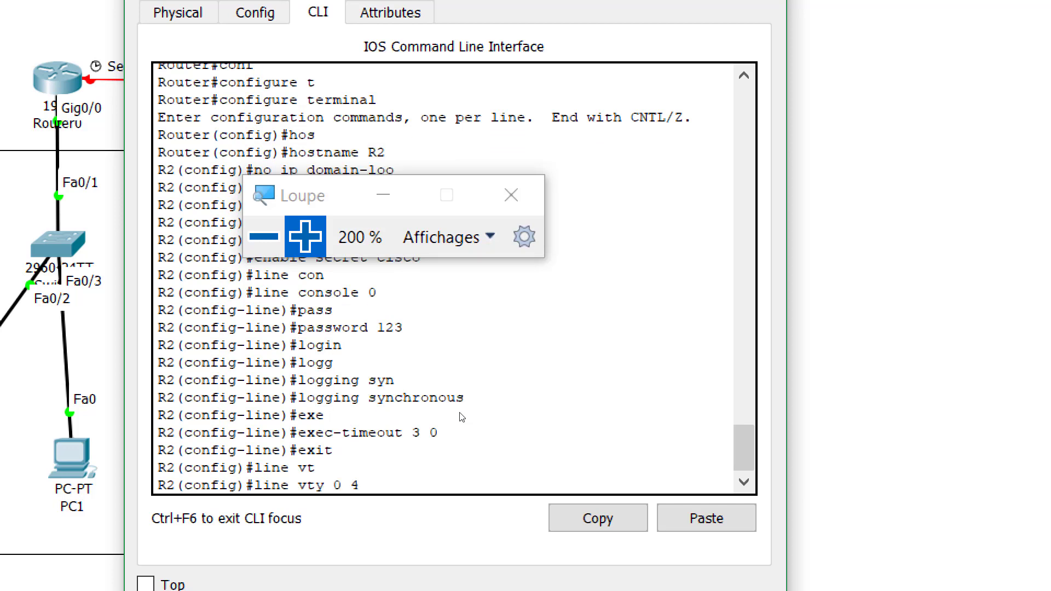
key("Return")
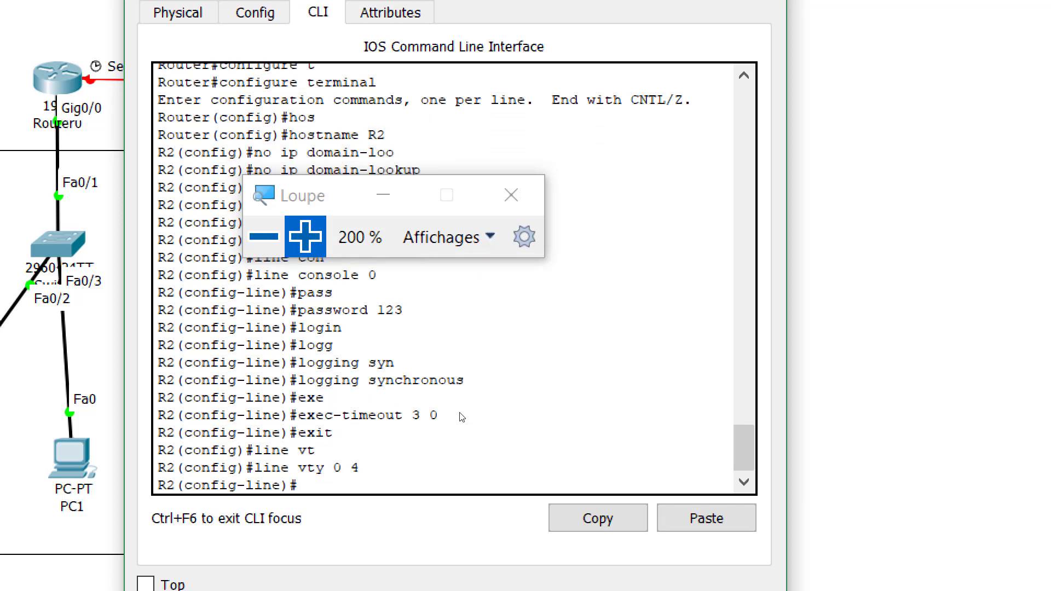
type("pass")
key("Tab")
type("45")
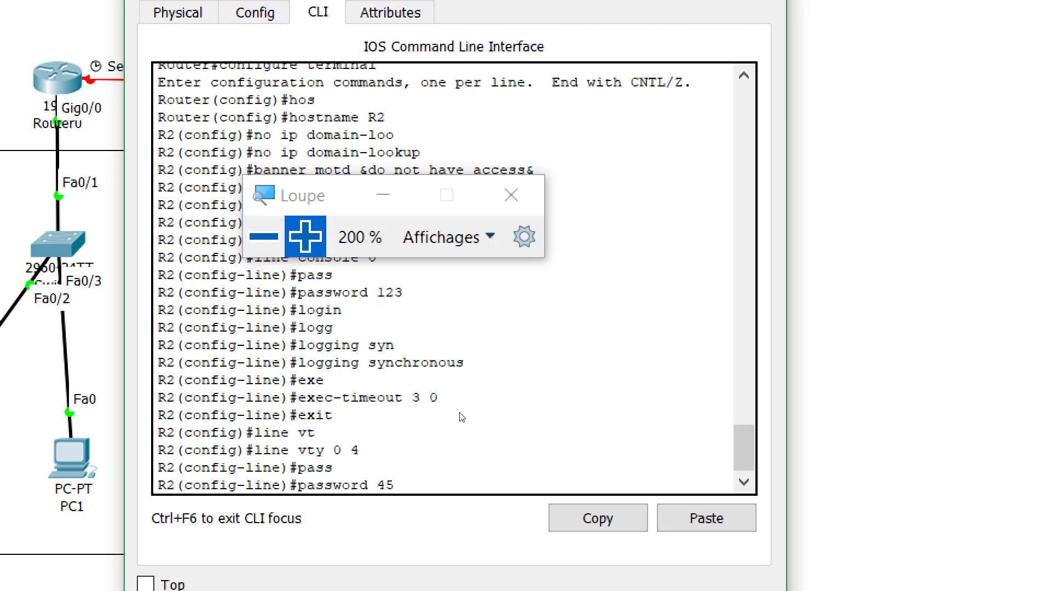
type("6")
key("Return")
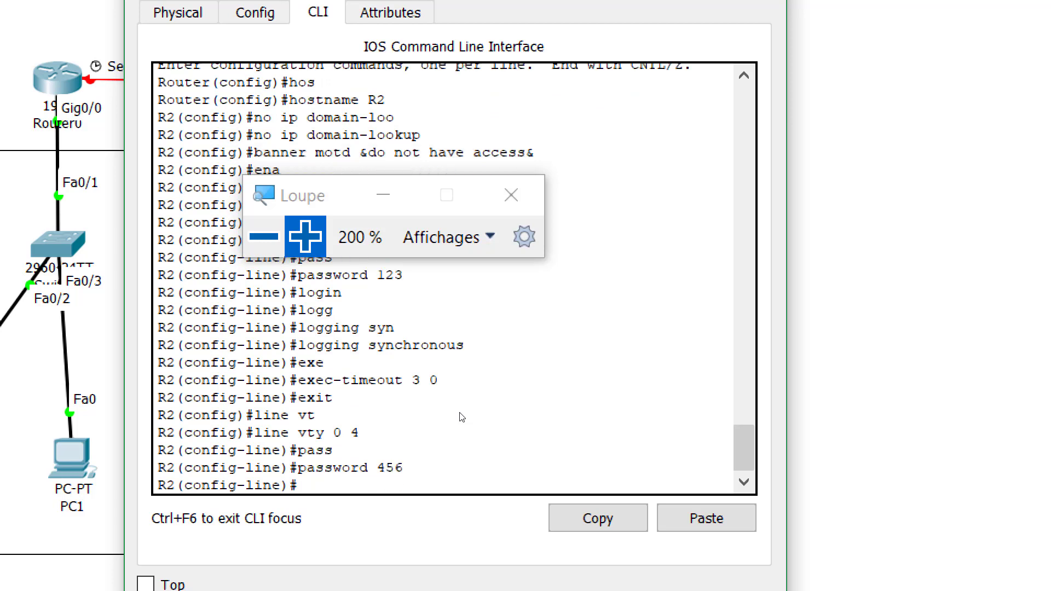
type("login")
key("Return")
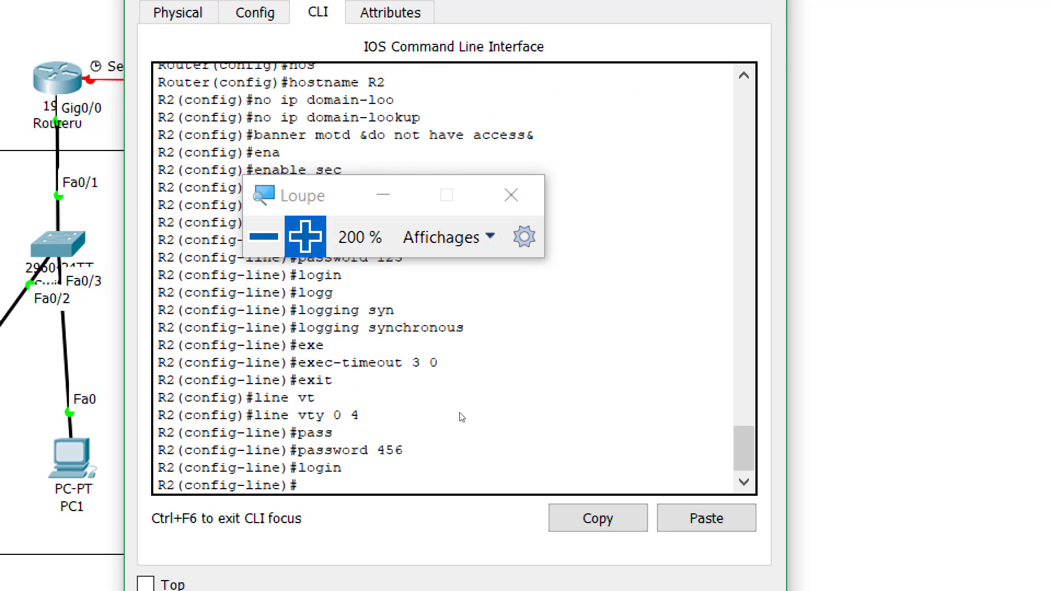
Add logging synchronous and exec-timeout 3 0 to the vty lines
type("logg")
key("Tab")
type("sy")
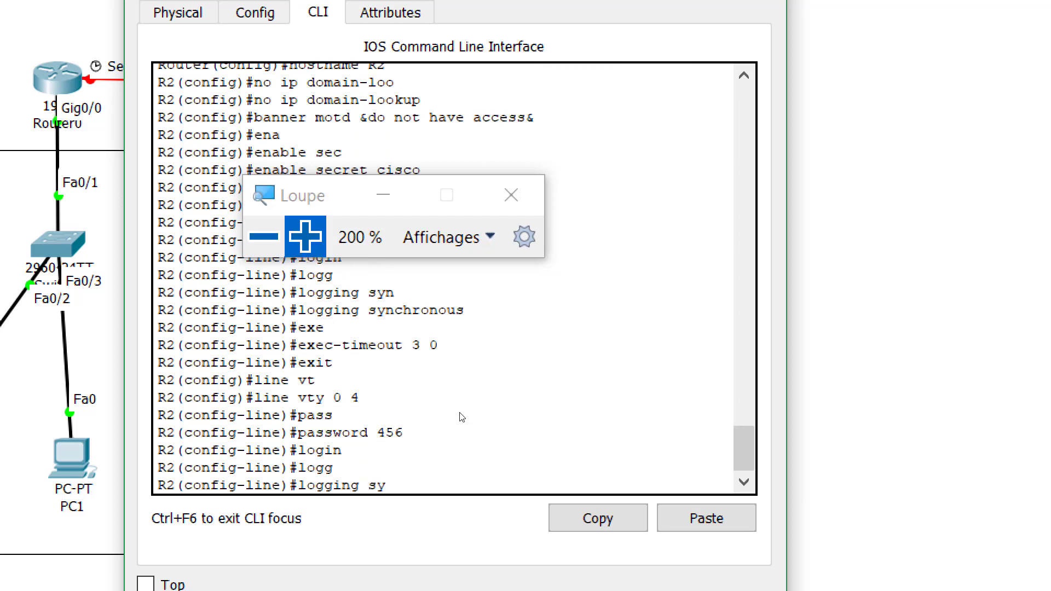
type("n")
key("Tab")
key("Return")
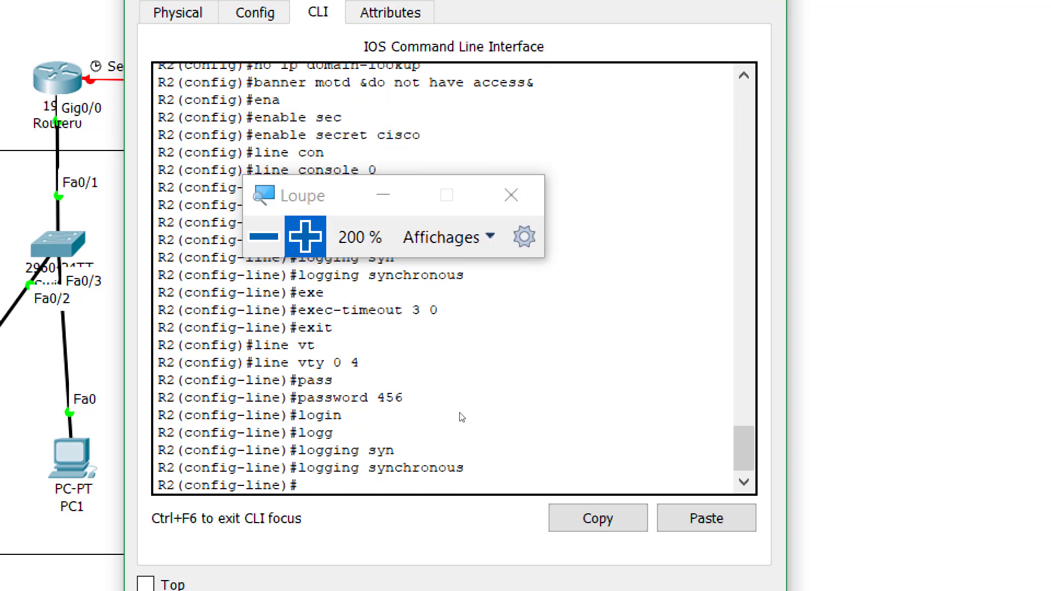
type("exe")
key("Tab")
type("3 0")
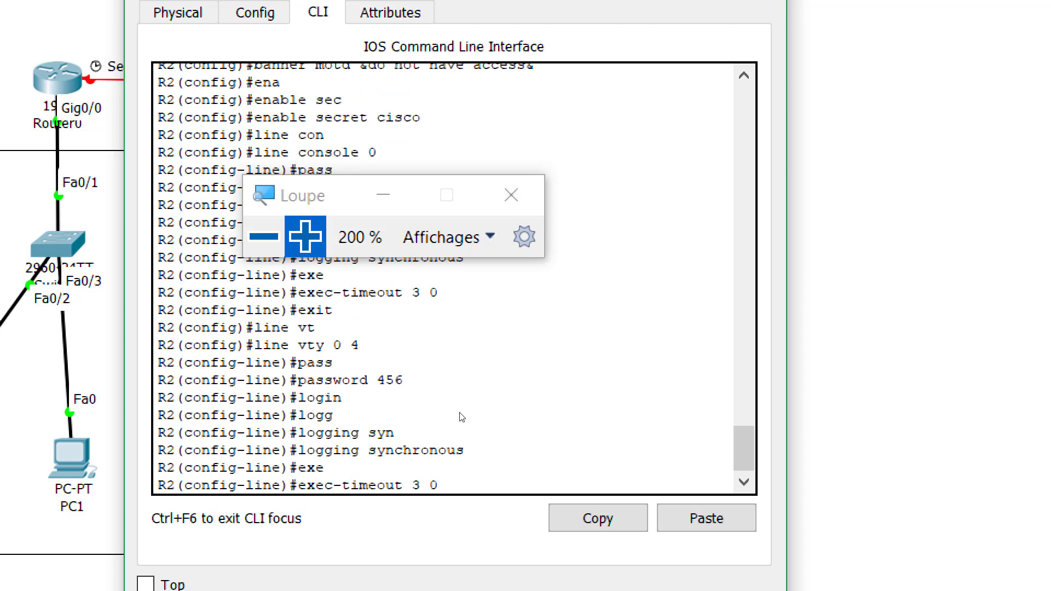
key("Return")
type("ex")
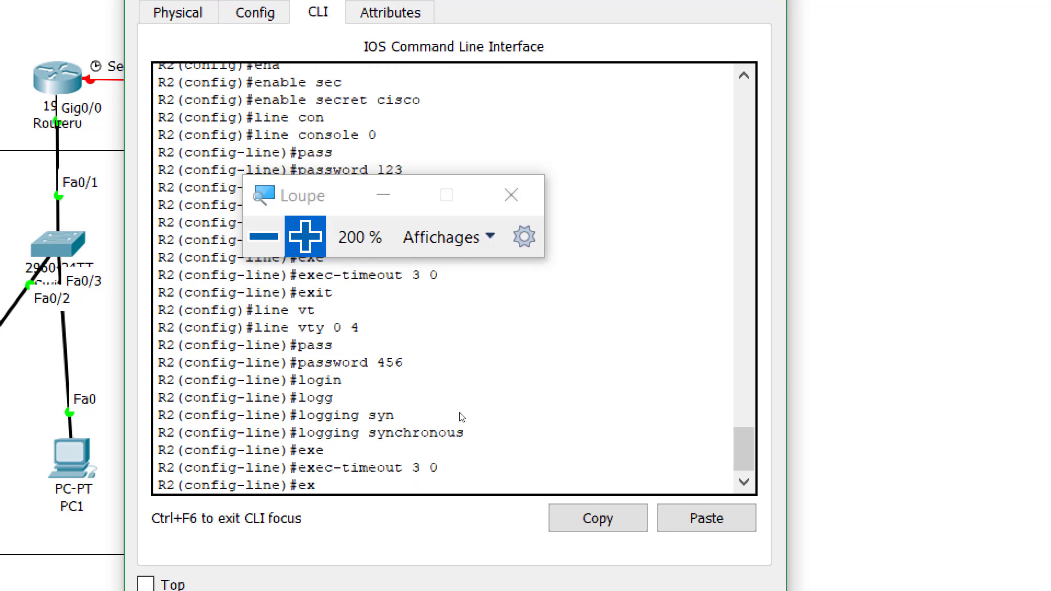
type("it")
key("Return")
Turn on service password-encryption on R2
type("ser")
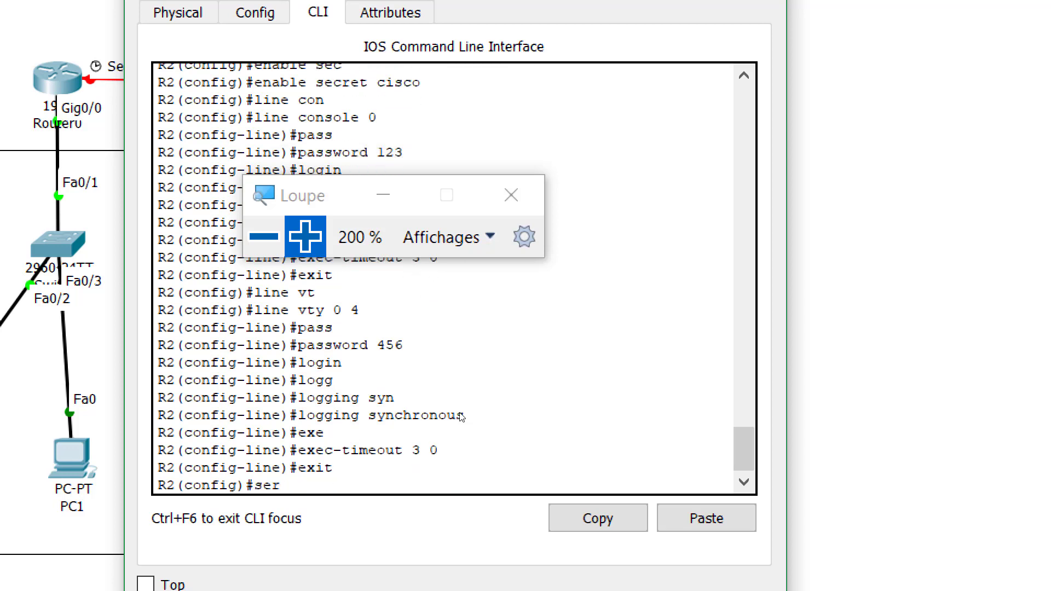
key("Tab")
type("pass")
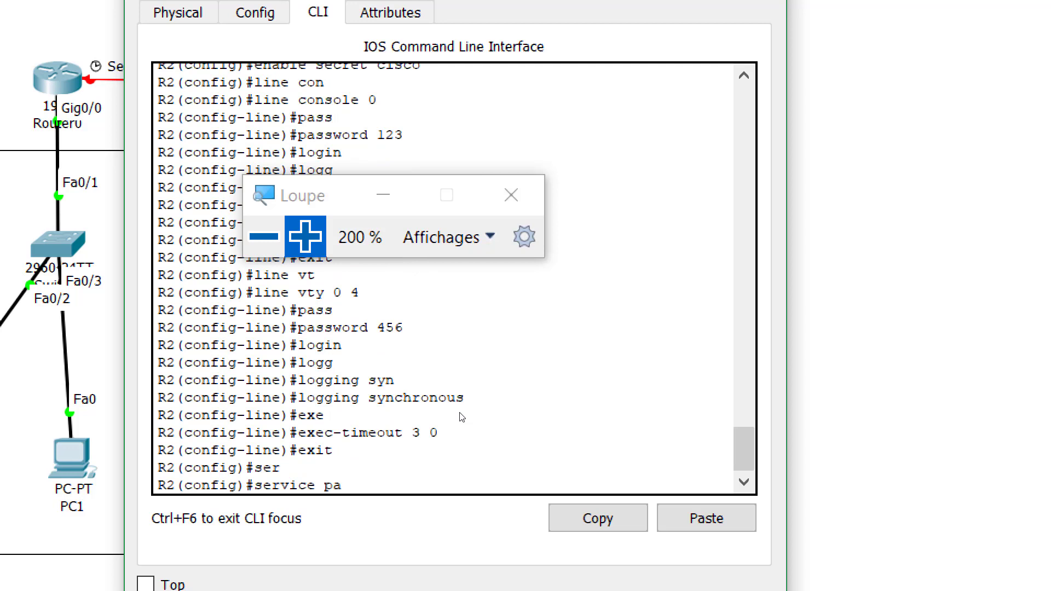
key("Tab")
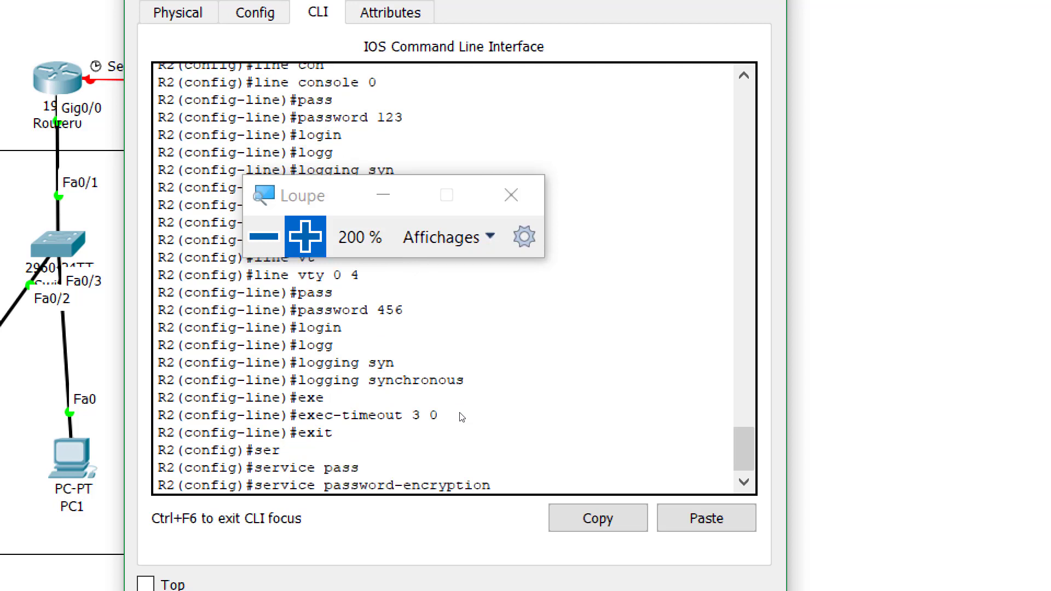
key("Return")
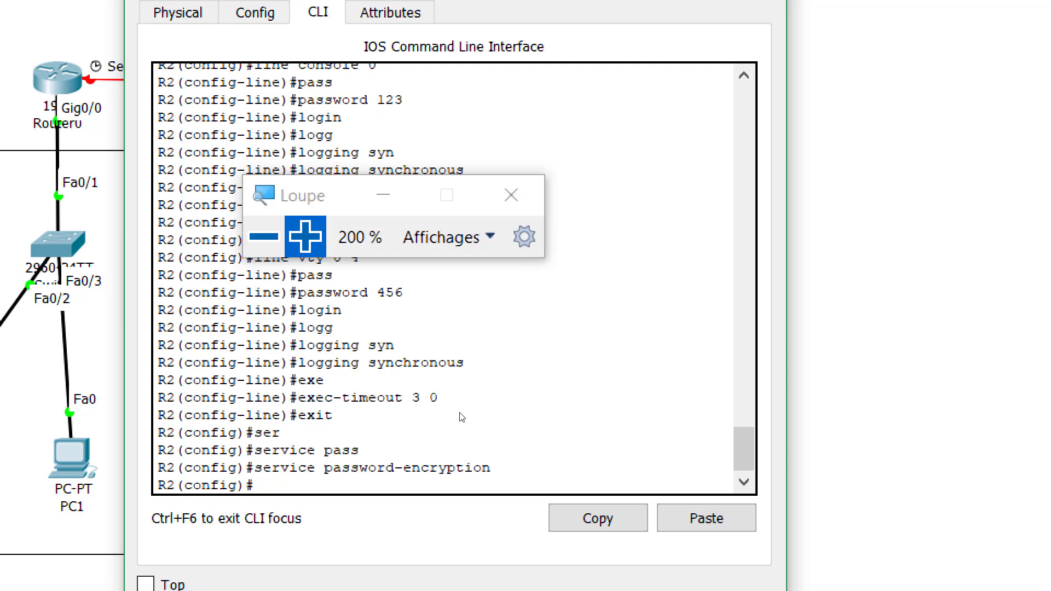
Exit global configuration and run show running-config on R2
type("exit")
key("Return")
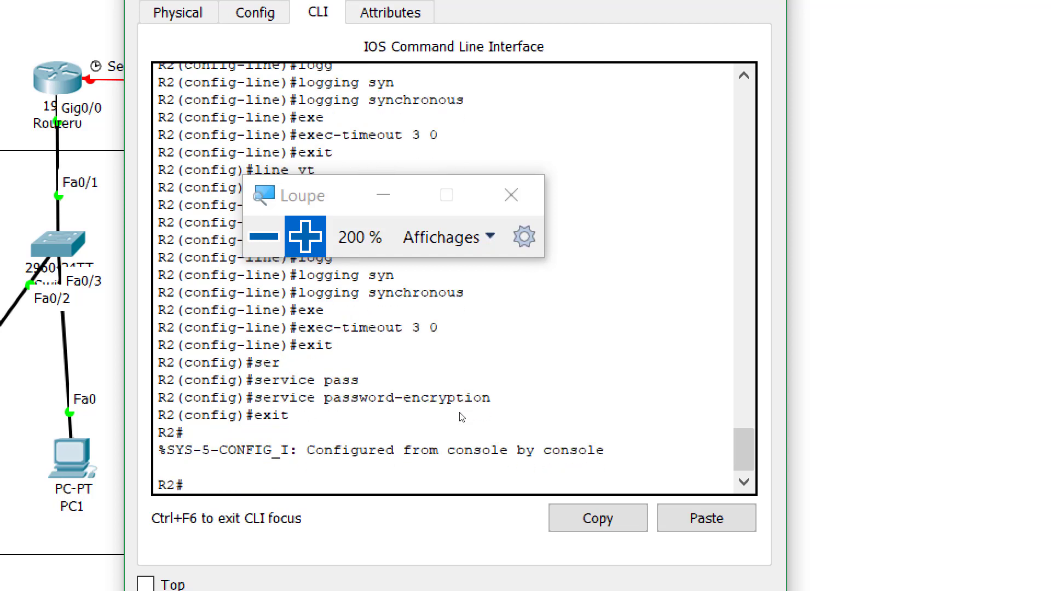
type("sh")
key("Tab")
type("r")
key("Tab")
key("Return")
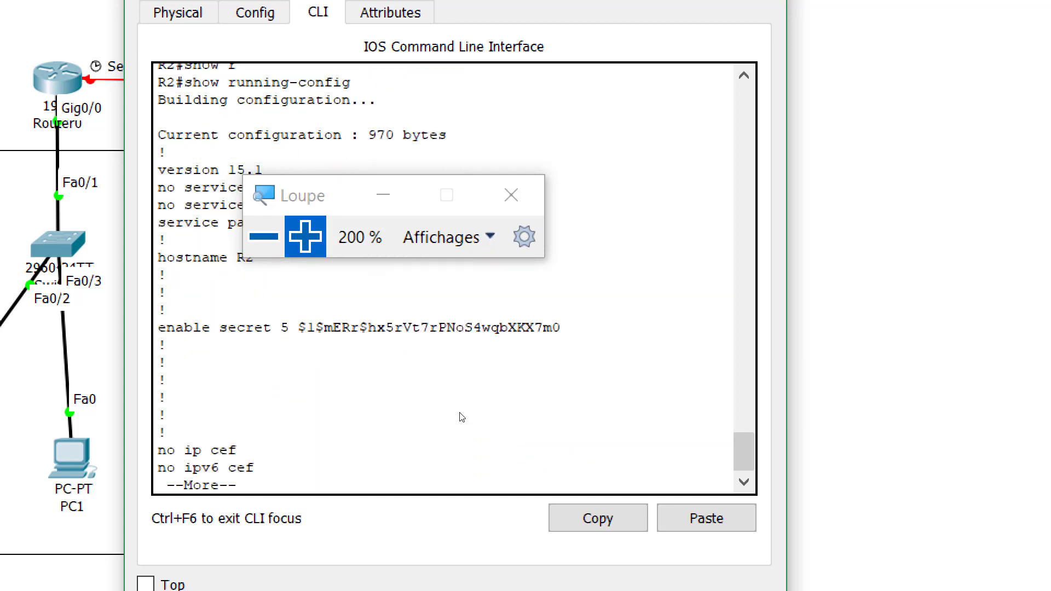
Page through R2's configuration to the end, then move the router window aside to show the topology
key("Return")
key("Return")
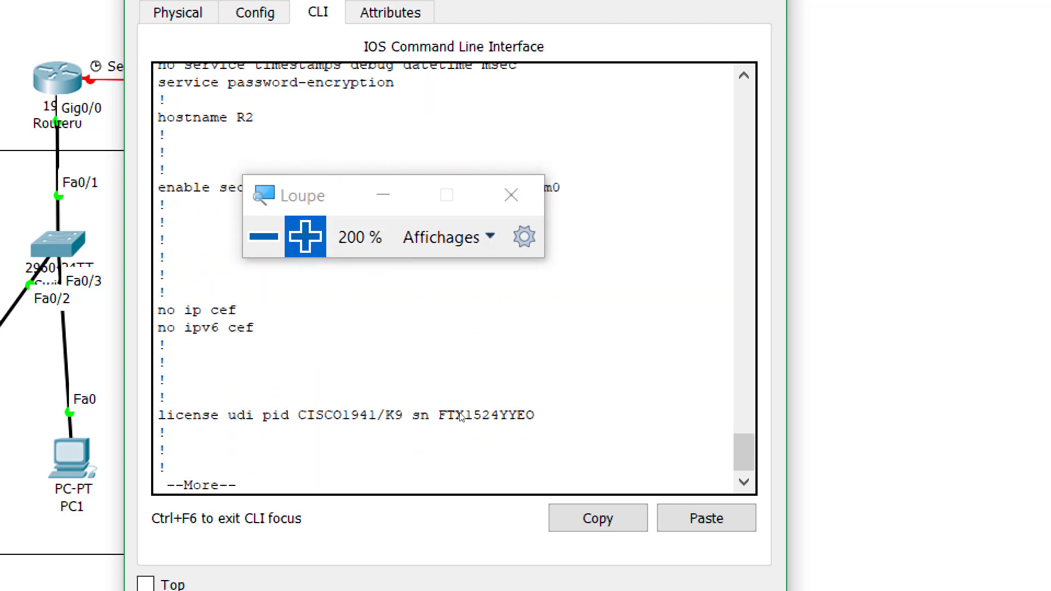
key("Return")
key("Return")
key("Return")
key("Return")
key("Return")
key("Return")
key("Return")
key("Return")
key("Return")
key("Return")
key("Return")
key("Return")
key("Return")
key("Return")
key("Return")
key("Return")
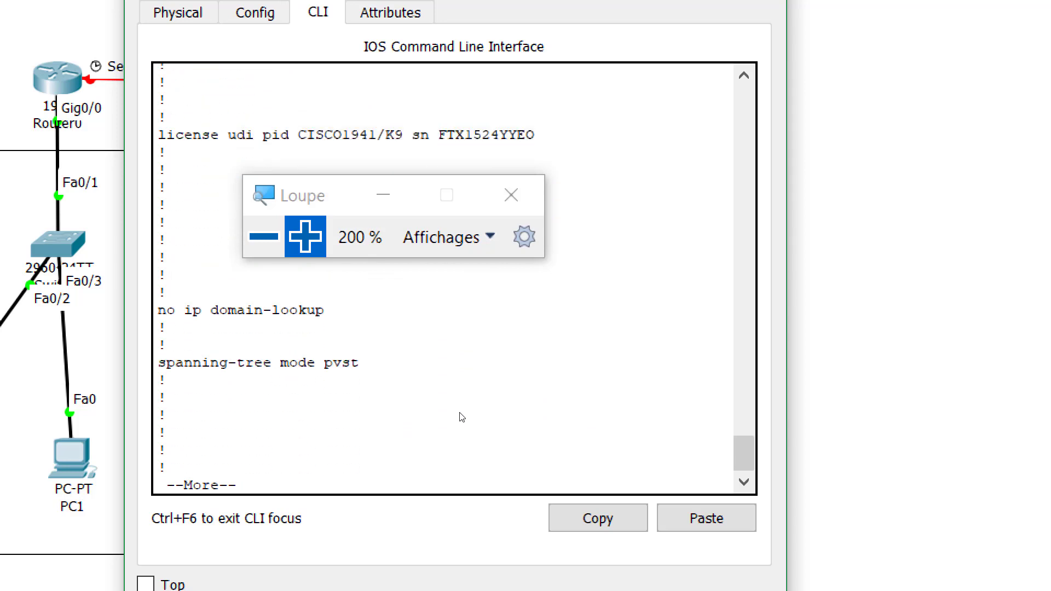
key("Return")
key("Return")
key("Return")
key("Return")
key("Return")
key("Return")
key("Return")
key("Return")
key("Return")
key("Return")
key("Return")
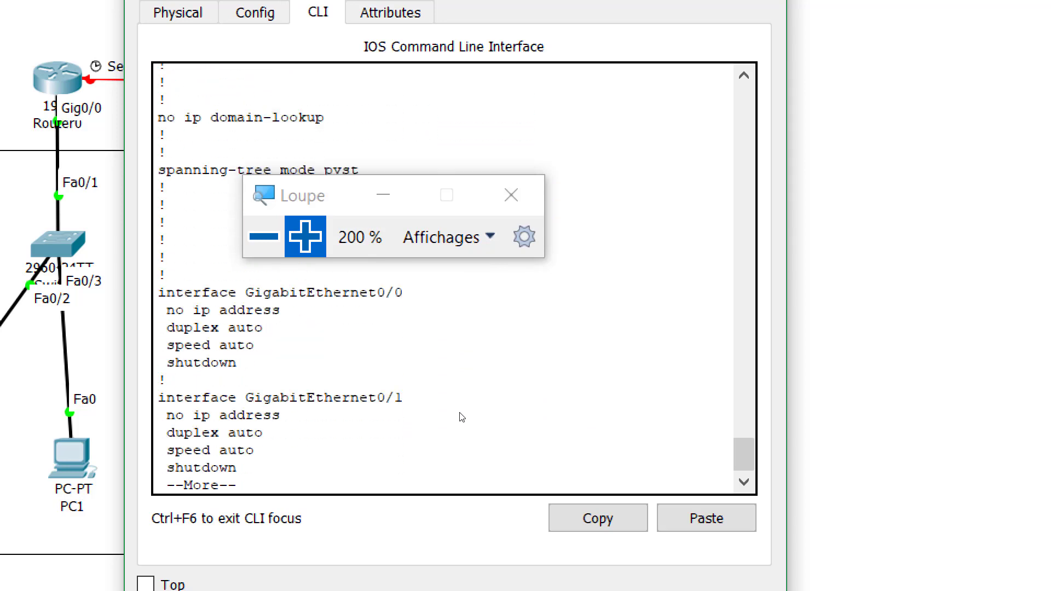
key("Return")
key("Return")
key("Return")
key("Return")
key("Return")
key("Return")
key("Return")
key("Return")
key("Return")
key("Return")
key("Return")
key("Return")
key("Return")
key("Return")
key("Return")
key("Return")
key("Return")
key("Return")
key("Return")
key("Return")
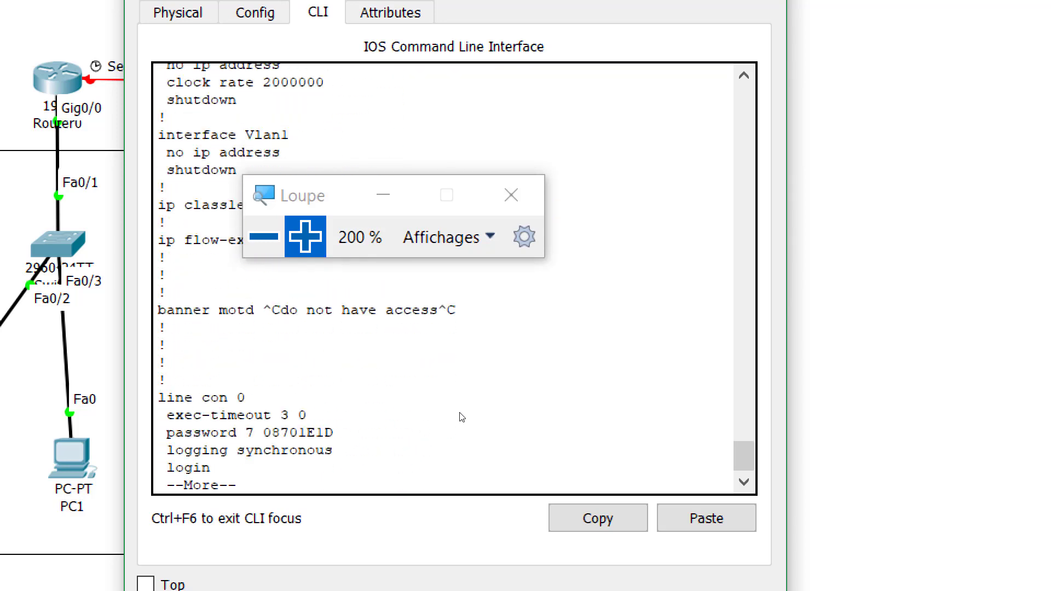
key("Return")
key("Return")
key("Return")
key("Return")
key("Return")
key("Return")
key("Return")
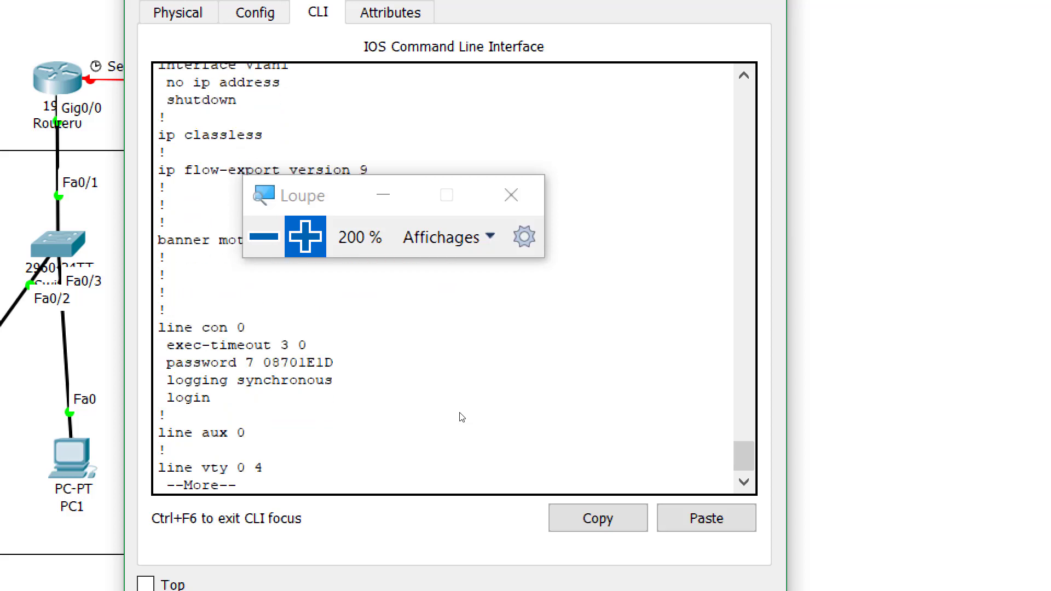
key("Return")
key("Return")
key("Return")
key("Return")
key("Return")
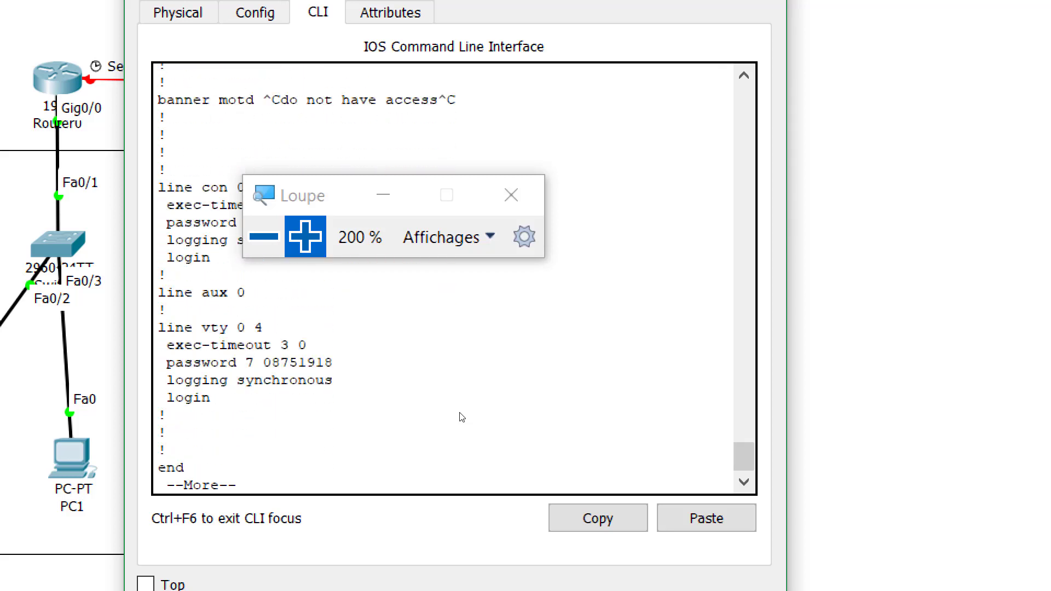
key("Return")
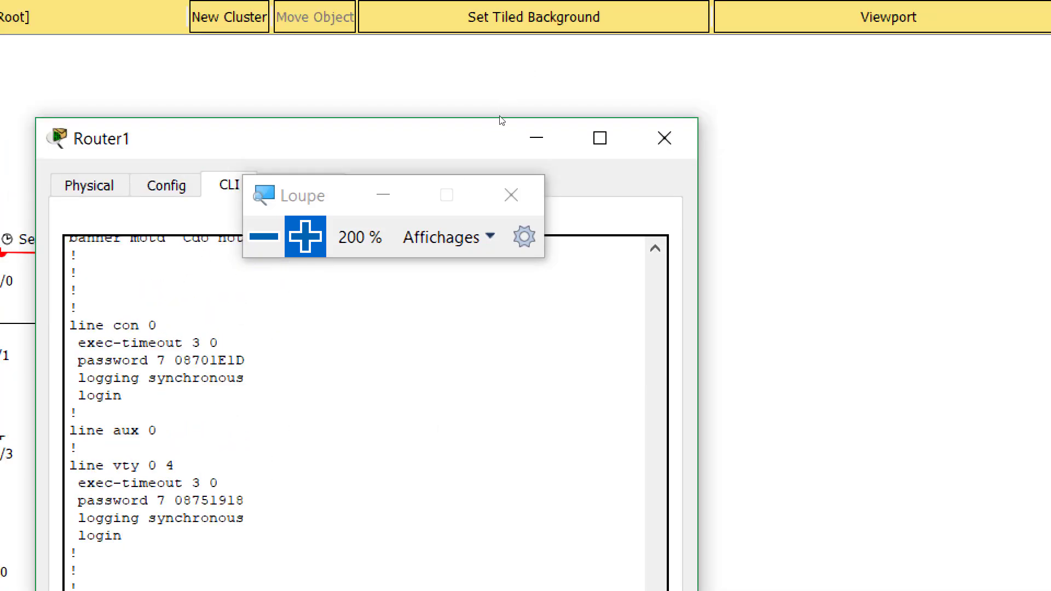
left_click_drag(633, 105, 694, 100)
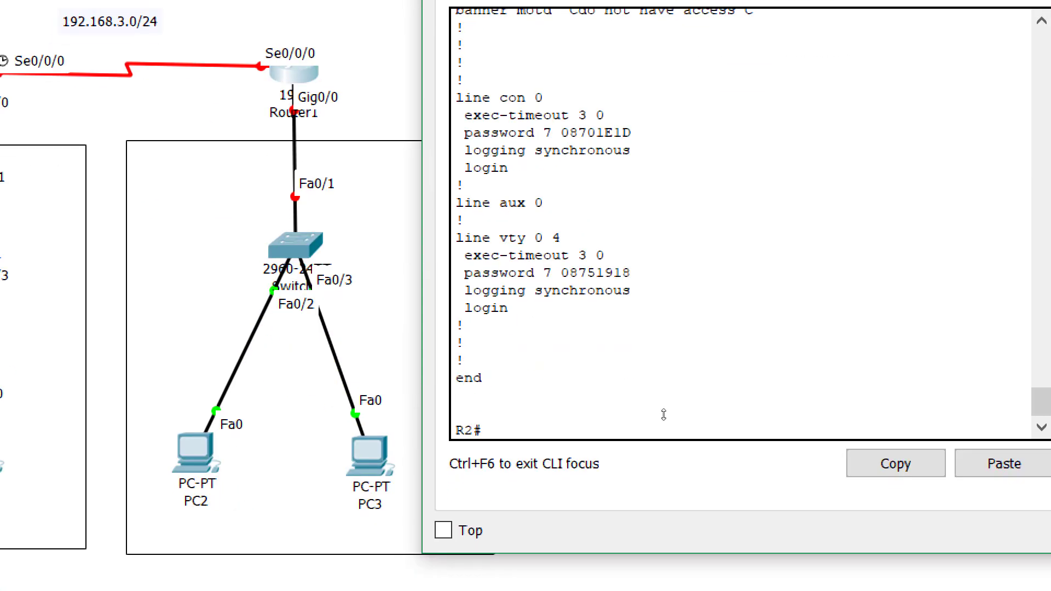
Enter global configuration on R2 and select interface GigabitEthernet0/0
type("conf")
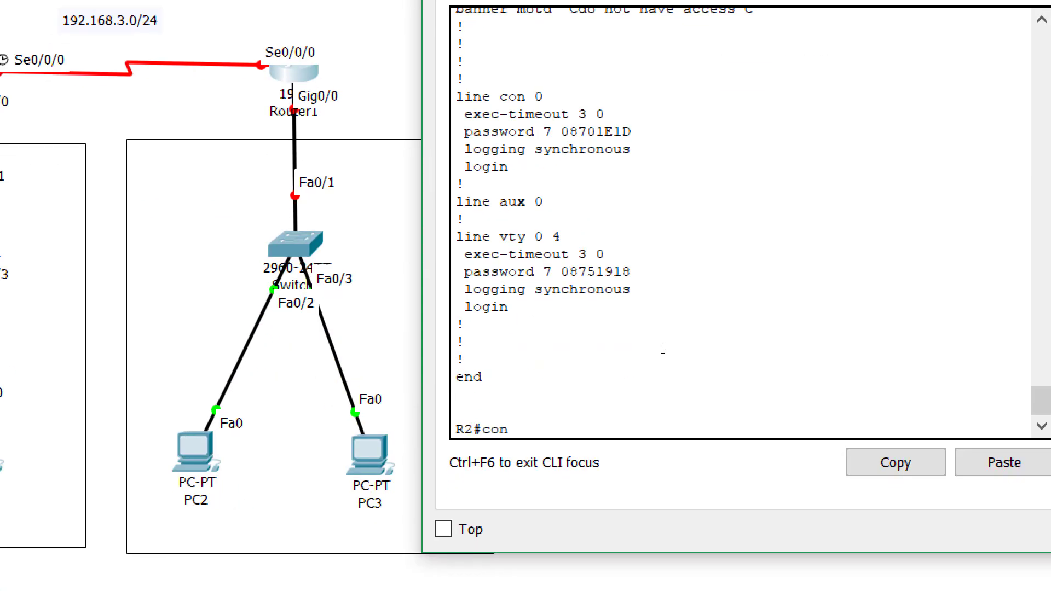
key("Tab")
type("t")
key("Tab")
key("Return")
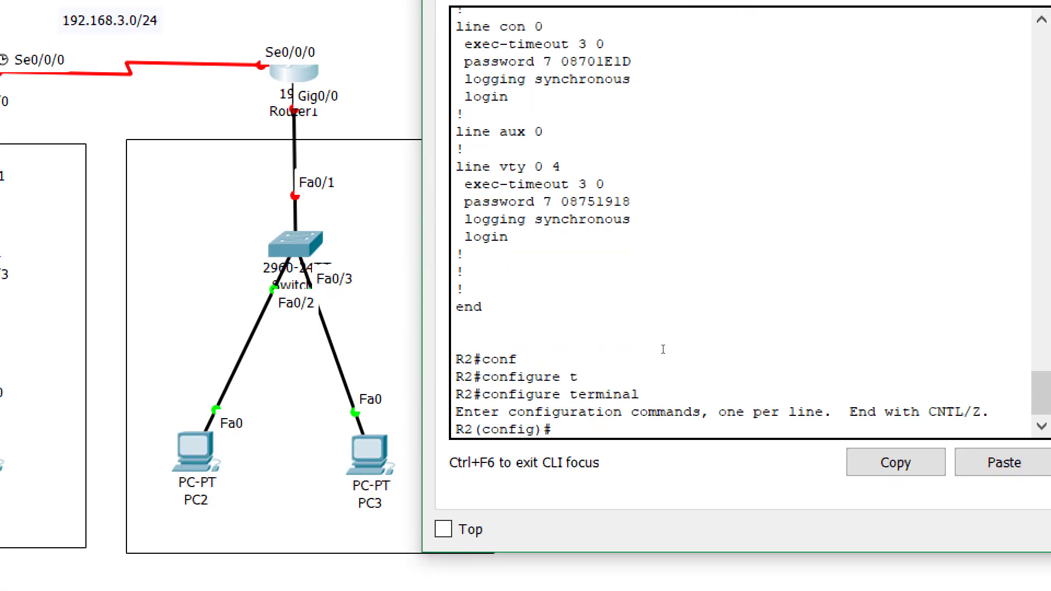
type("in")
key("Tab")
type("g")
key("Tab")
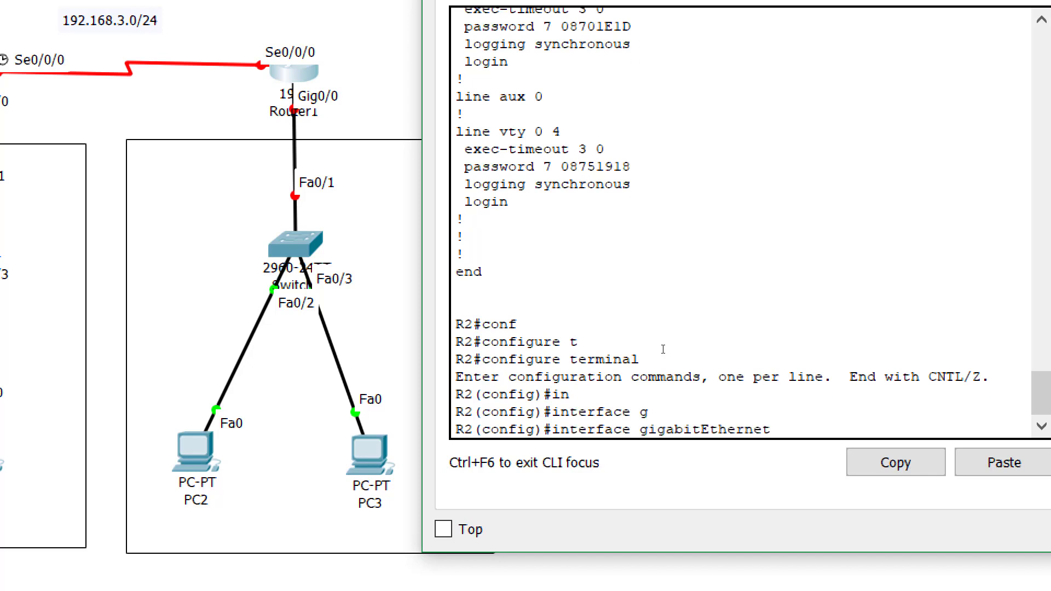
type("0/0")
key("Return")
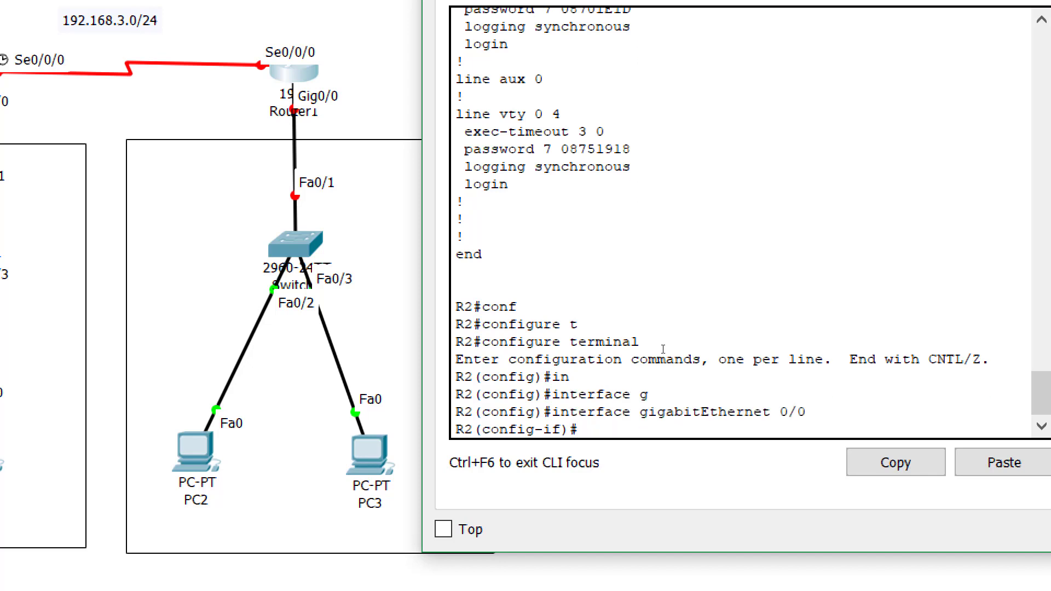
Bring GigabitEthernet0/0 up with address 192.168.2.1 255.255.255.0
type("no sh")
key("Tab")
key("Return")
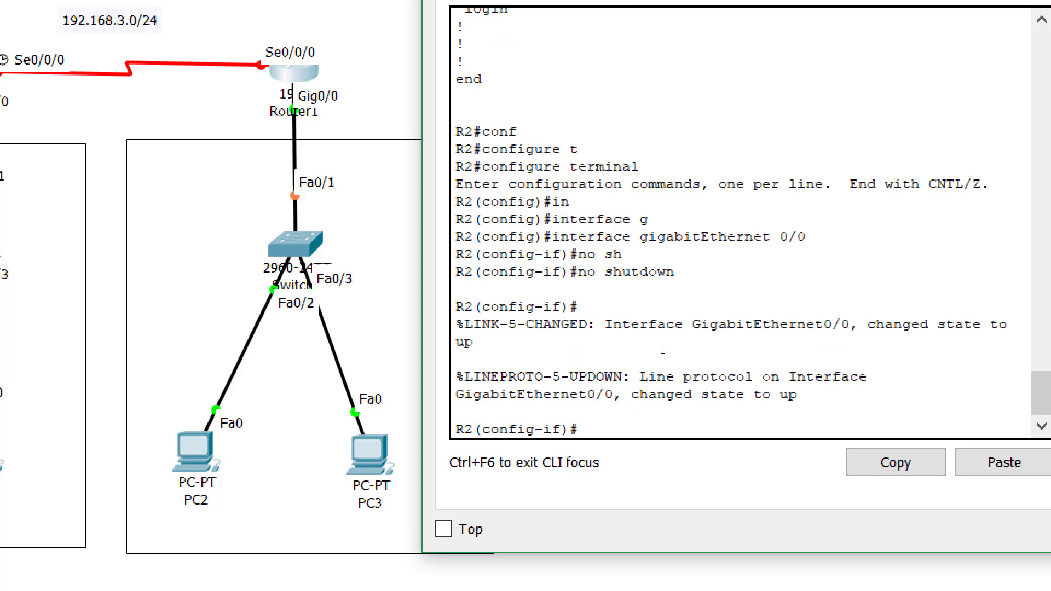
type("ip add")
key("Tab")
type("192.168.")
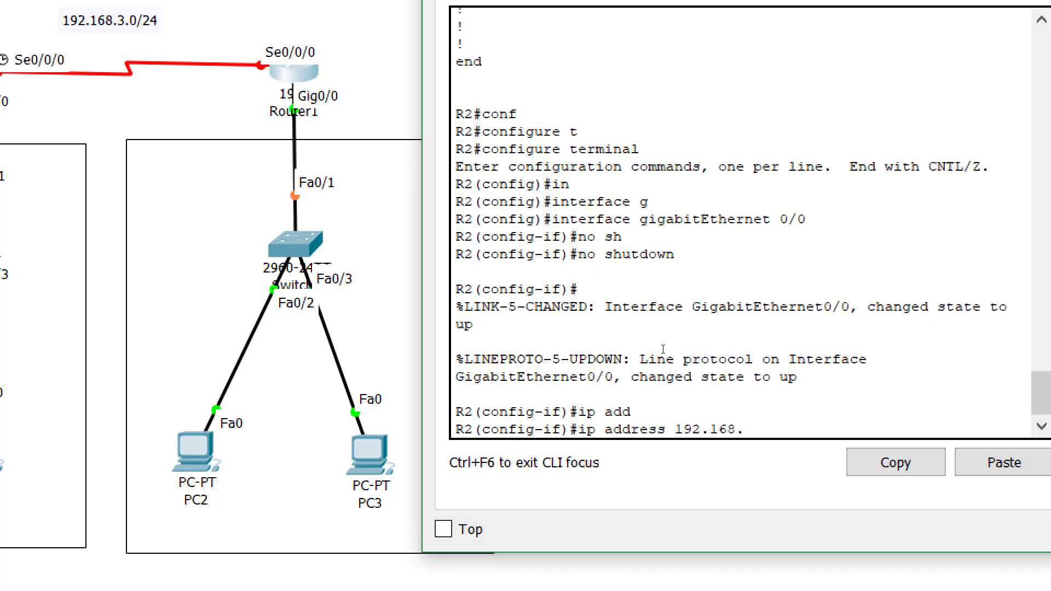
type("2.1 255.255.255.0")
key("Return")
Give GigabitEthernet0/0 the description lan2 and leave the interface
type("d")
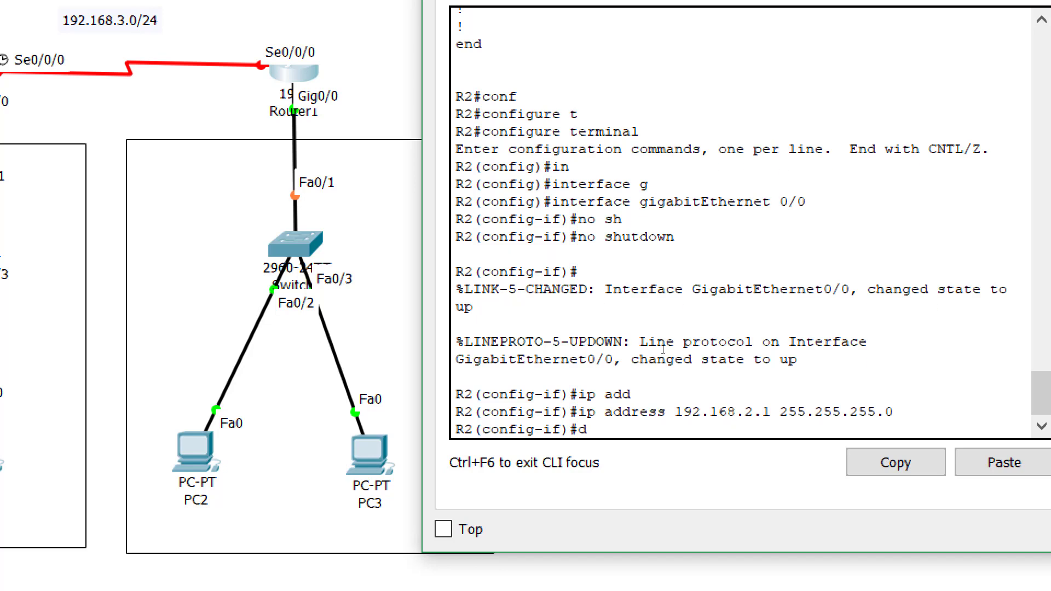
type("es")
key("Tab")
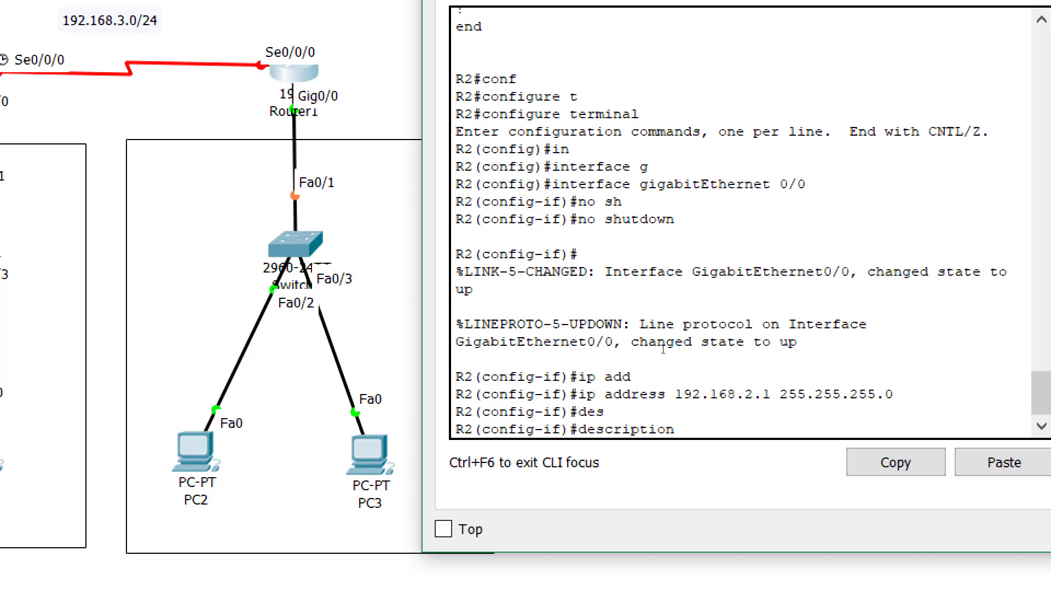
type("lan2")
key("Return")
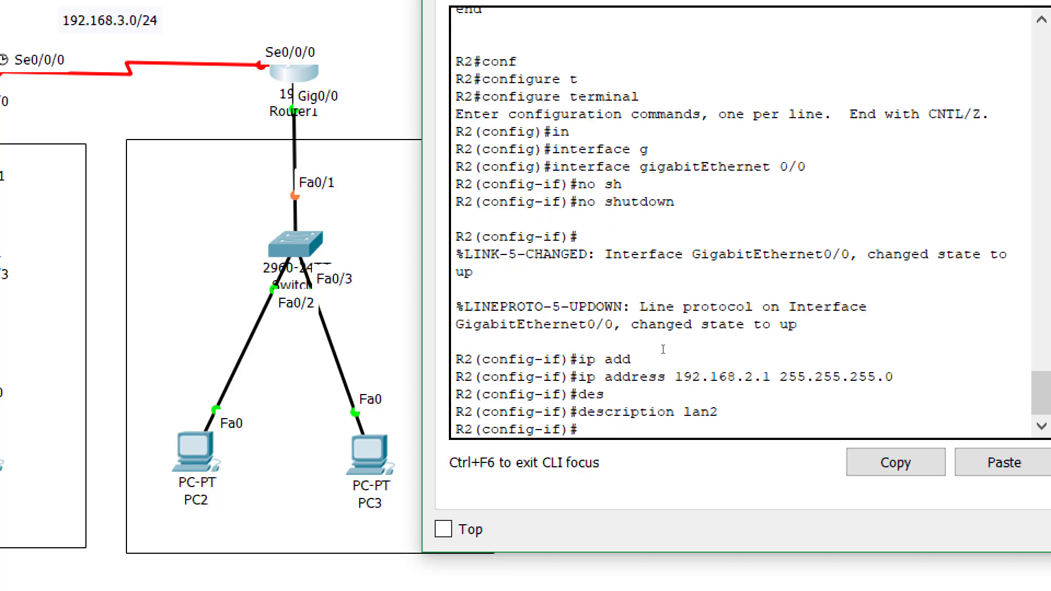
type("exit")
key("Return")
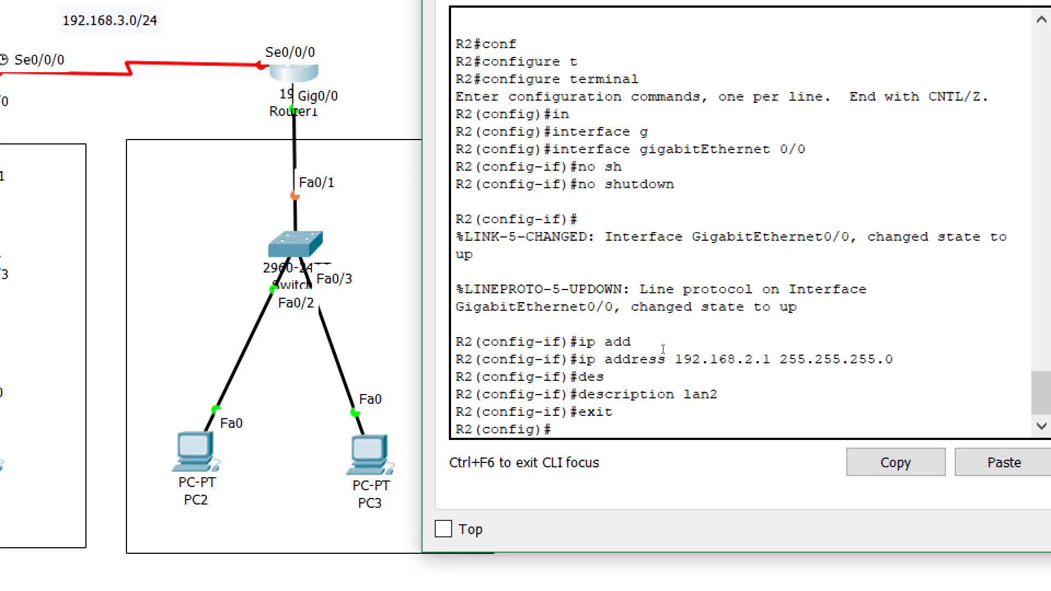
type("in")
key("Tab")
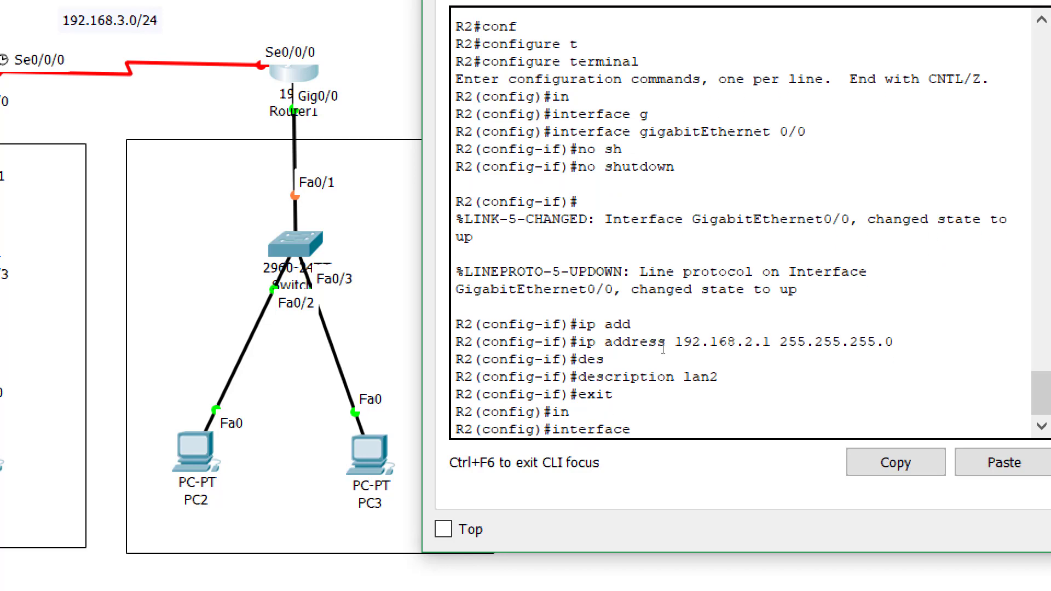
Enter R2's Serial0/0/0 interface and enable it with no shutdown
type("s")
key("Tab")
type("0/0/0")
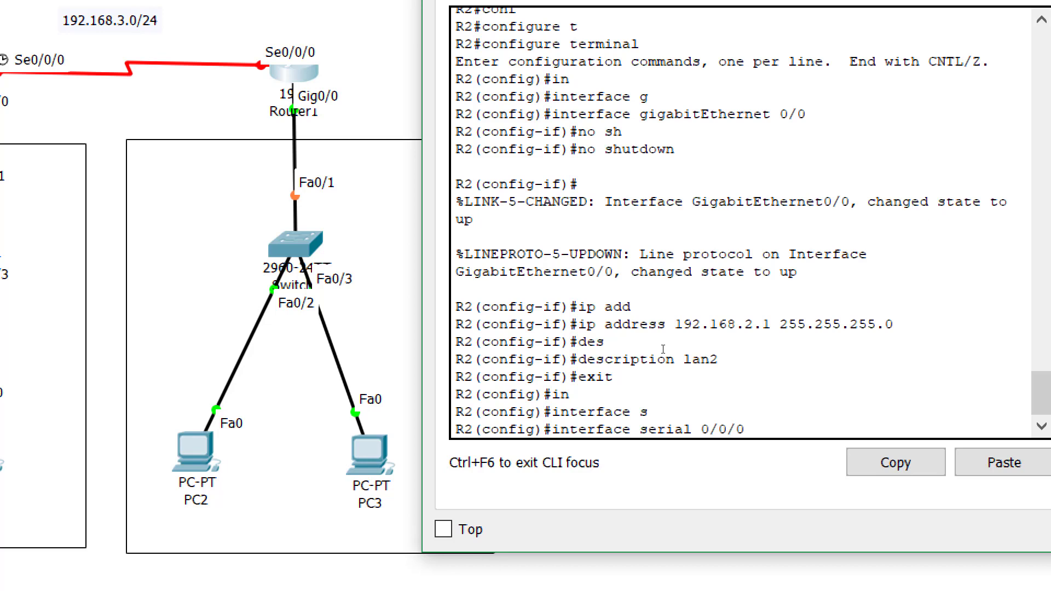
key("Return")
type("no sh")
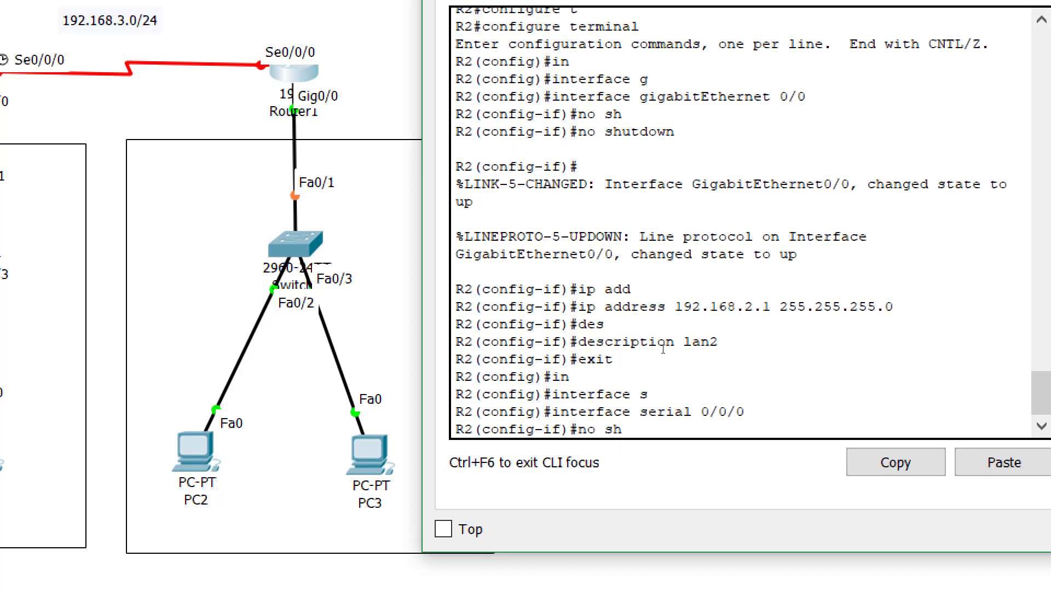
key("Tab")
key("Return")
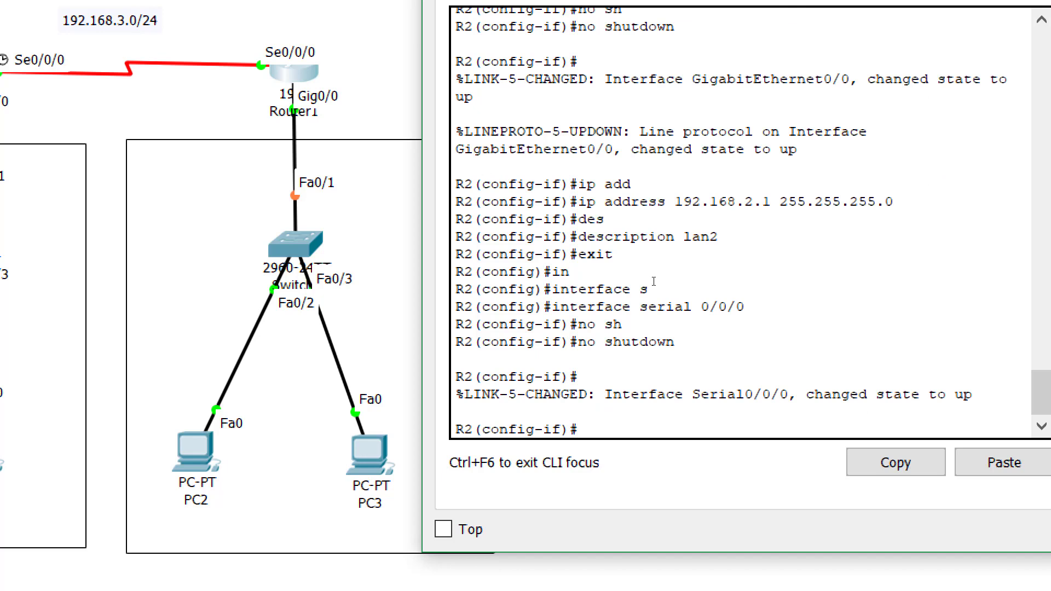
Give Serial0/0/0 the description wan1 and IP address 192.168.3.2 255.255.255.0
type("des")
key("Tab")
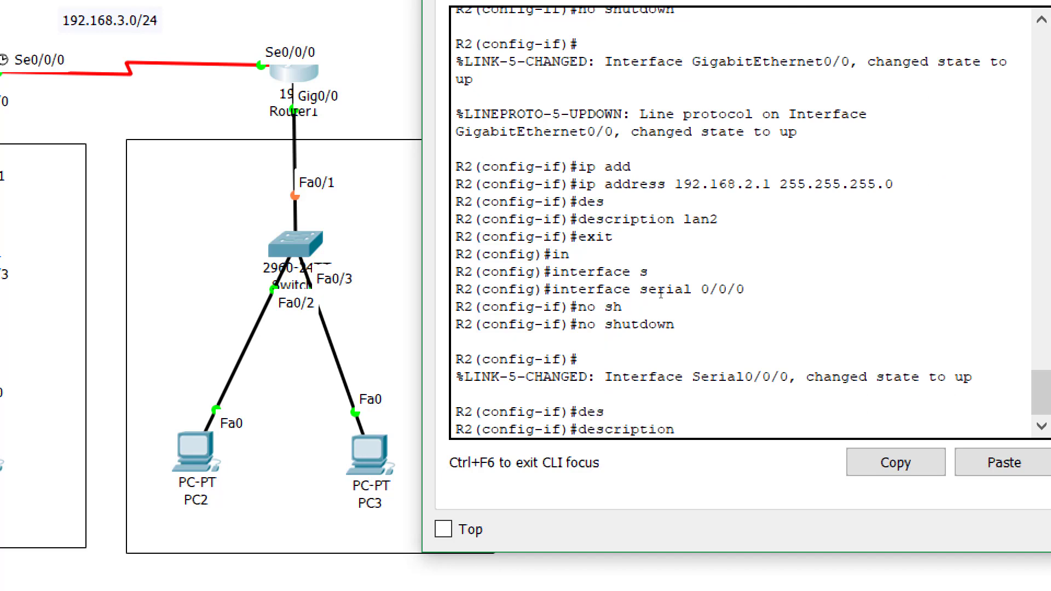
type("wanl")
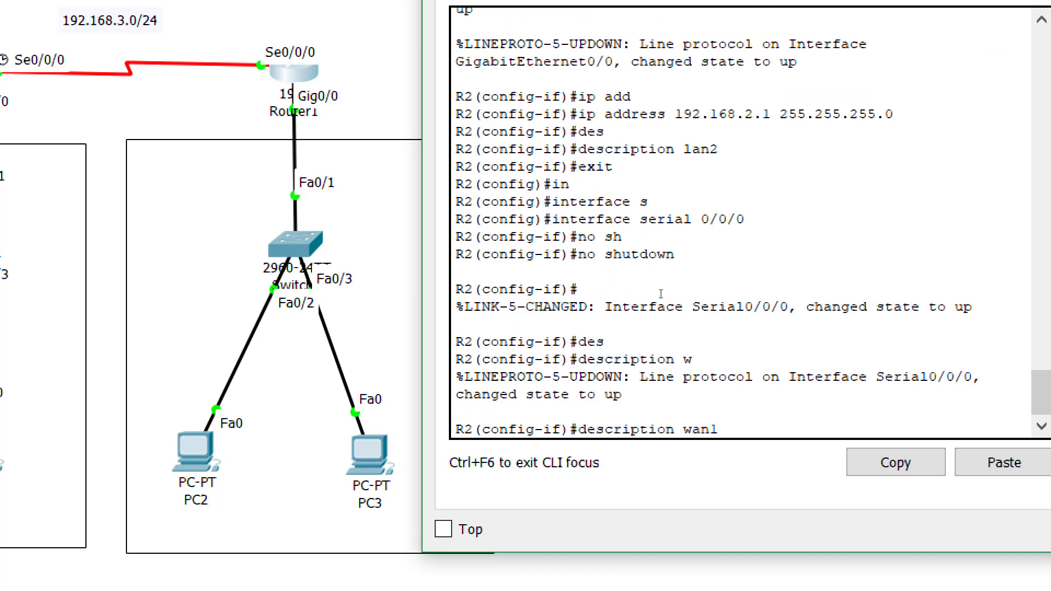
type("1")
key("Return")
type("ip add")
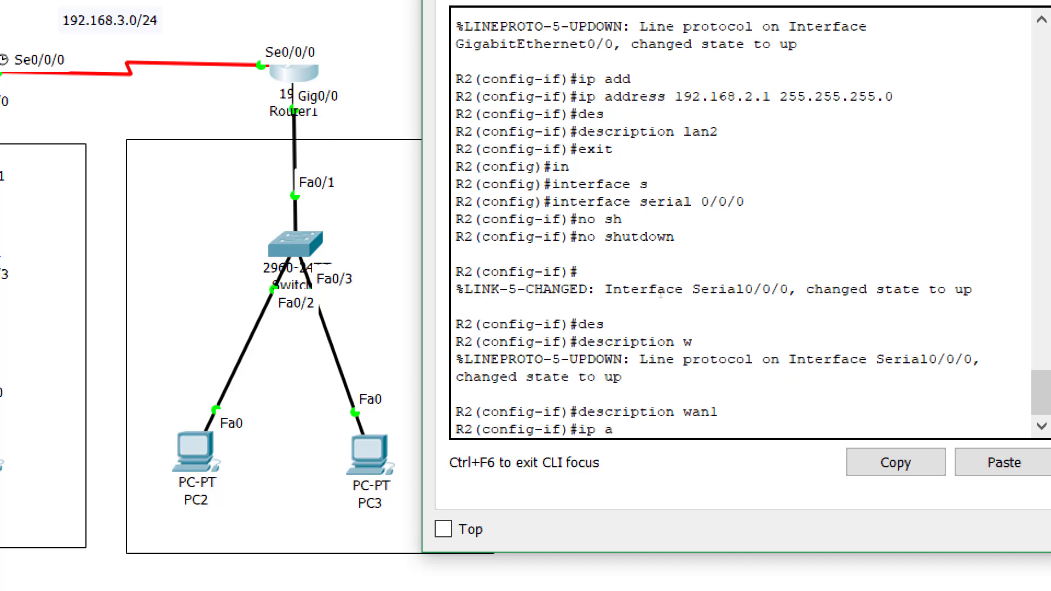
key("Tab")
type("192.16")
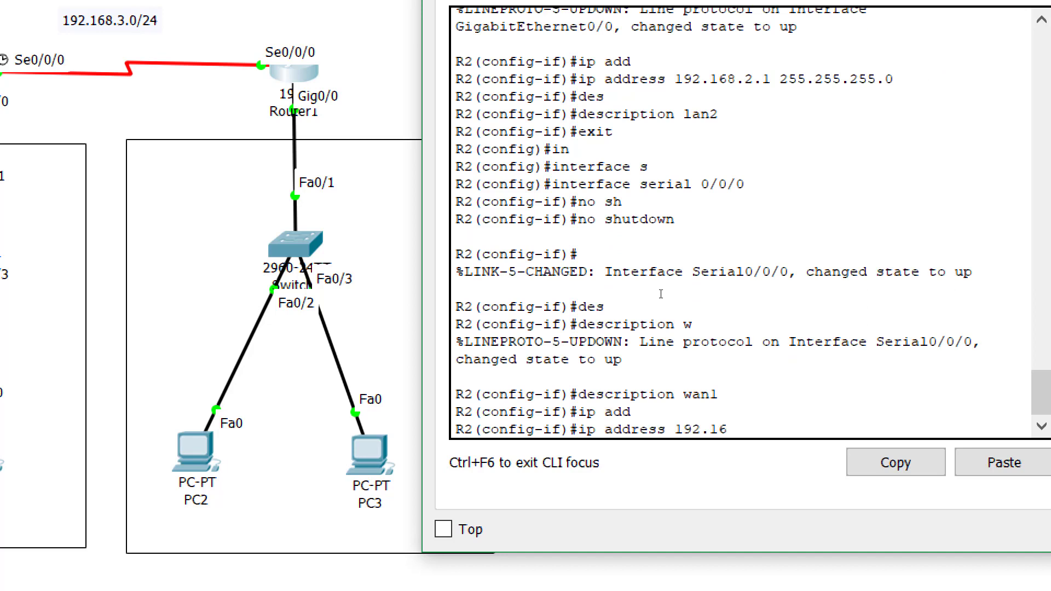
type("8.3.2 255.255.255.0")
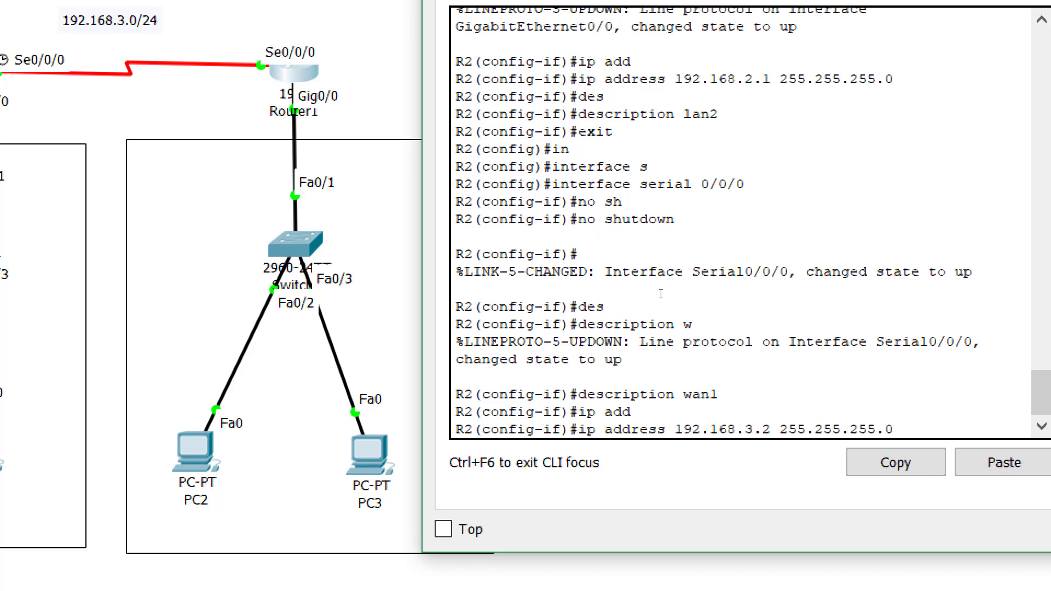
key("Return")
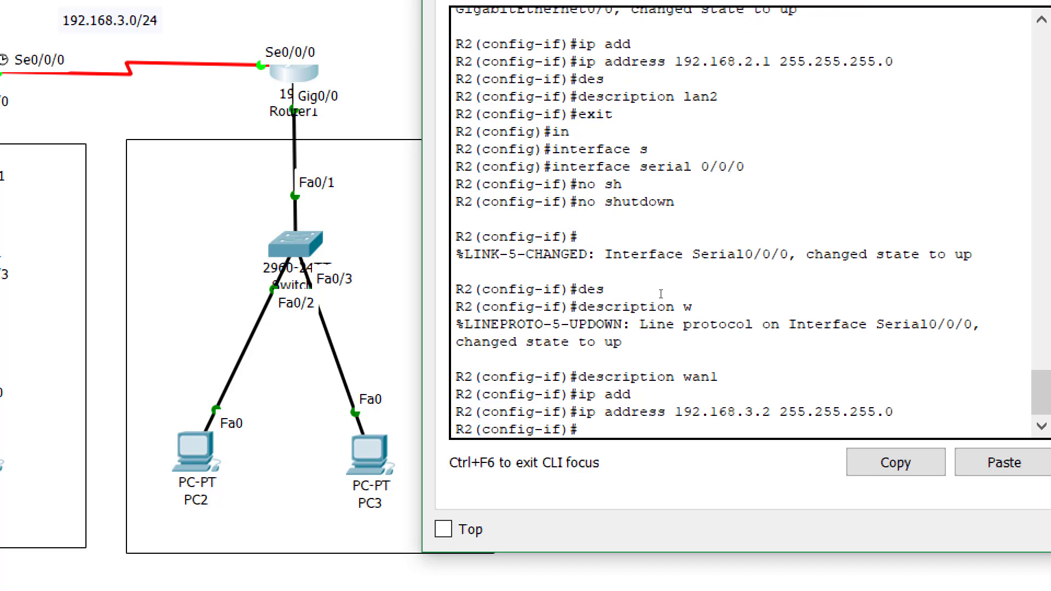
Exit twice back to privileged mode and begin the show running-config command
type("exit")
key("Return")
type("exi")
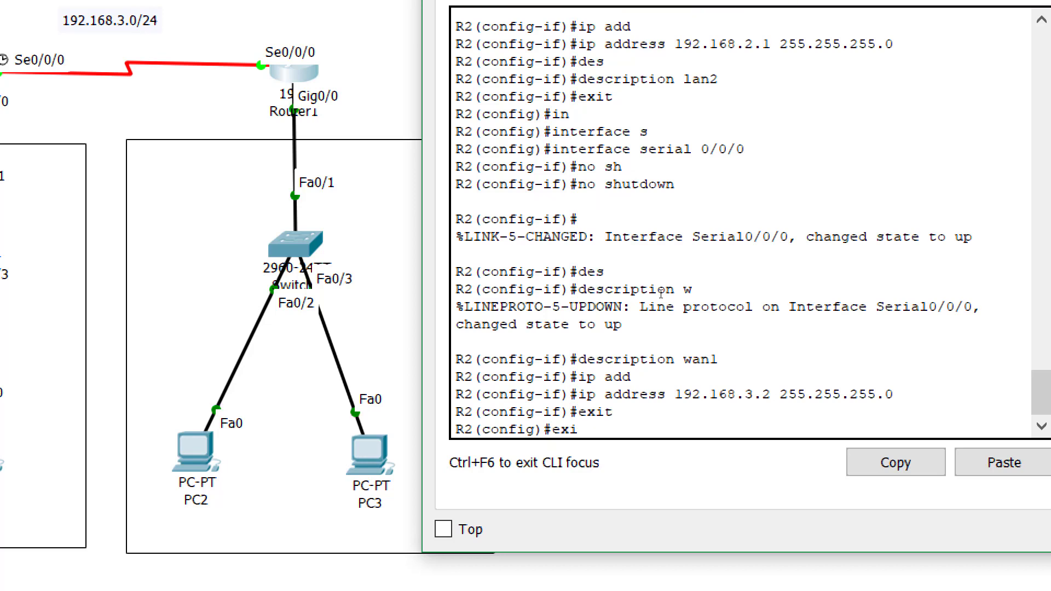
type("t")
key("Return")
key("Return")
type("sh")
key("Tab")
Display R2's running configuration and page through it to the end
type("r")
key("Tab")
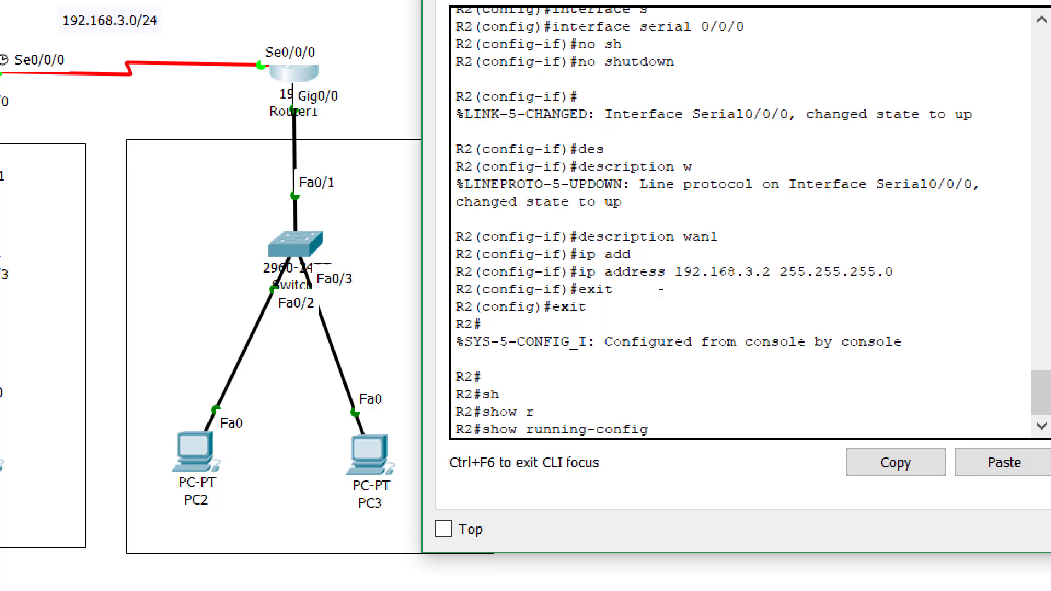
key("Return")
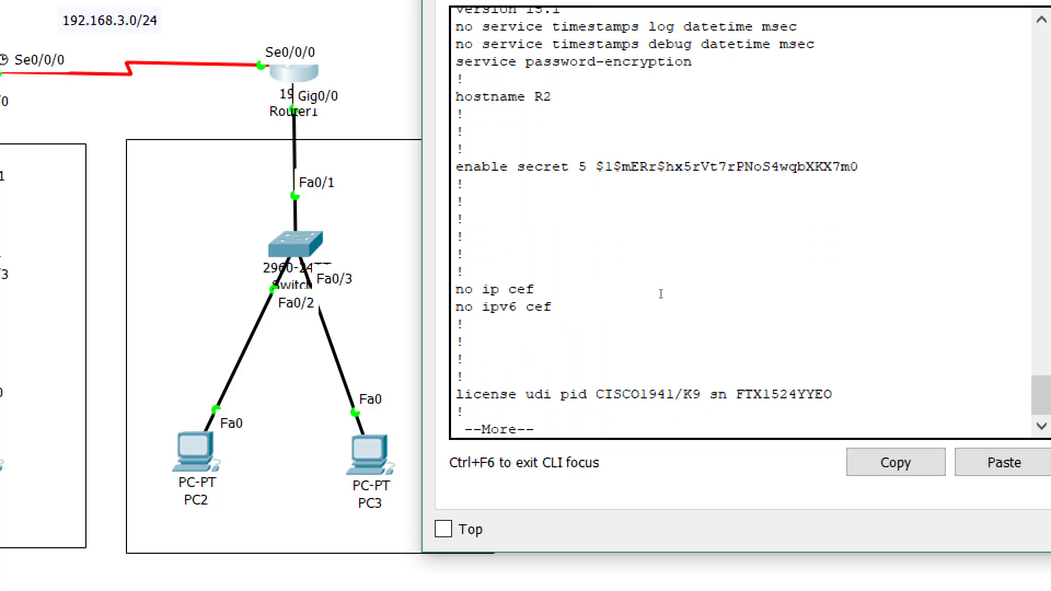
key("space")
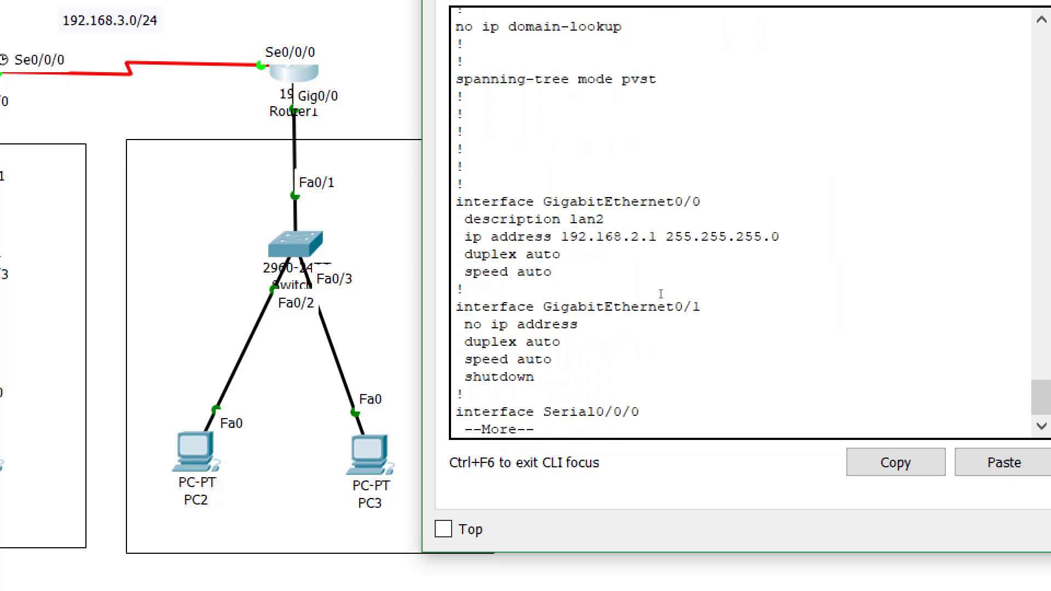
key("Return")
key("Return")
key("Return")
key("Return")
key("Return")
key("Return")
key("Return")
key("Return")
key("Return")
key("Return")
key("Return")
key("Return")
key("Return")
key("Return")
key("Return")
key("Return")
key("Return")
key("Return")
key("Return")
key("Return")
key("Return")
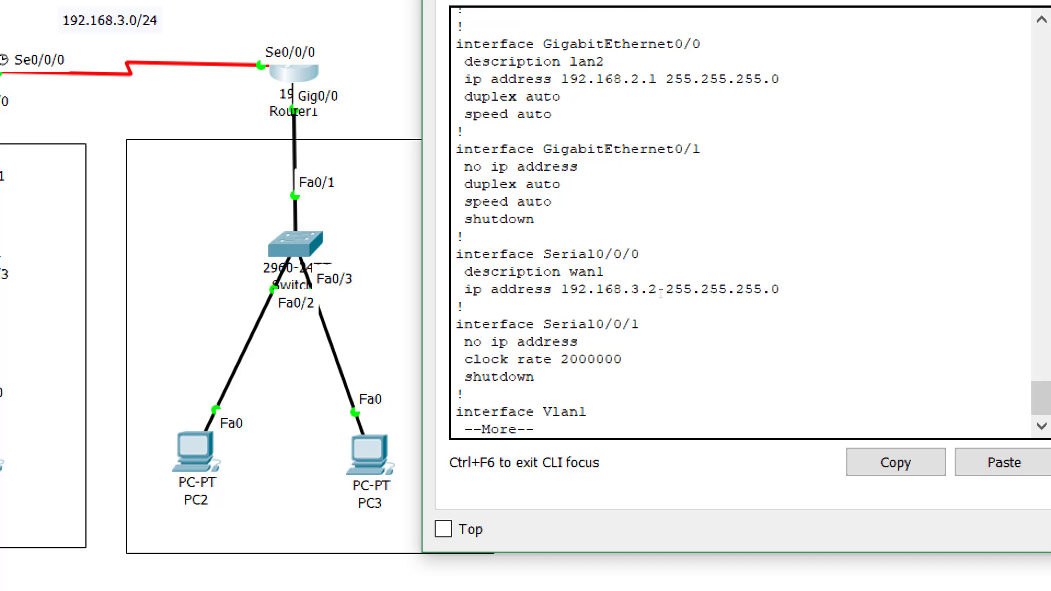
key("Return")
key("Return")
key("Return")
key("Return")
key("Return")
key("Return")
key("Return")
key("Return")
key("Return")
key("Return")
key("Return")
key("Return")
key("Return")
key("Return")
key("Return")
key("Return")
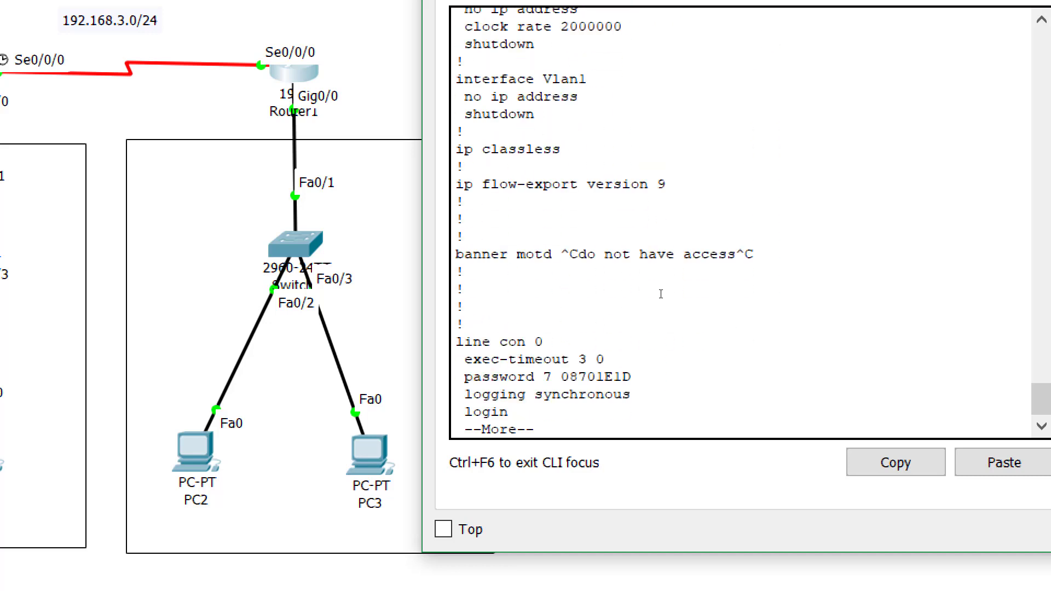
key("Return")
key("Return")
key("Return")
key("Return")
key("Return")
key("Return")
key("Return")
key("Return")
key("Return")
key("Return")
key("Return")
key("Return")
key("Return")
key("Return")
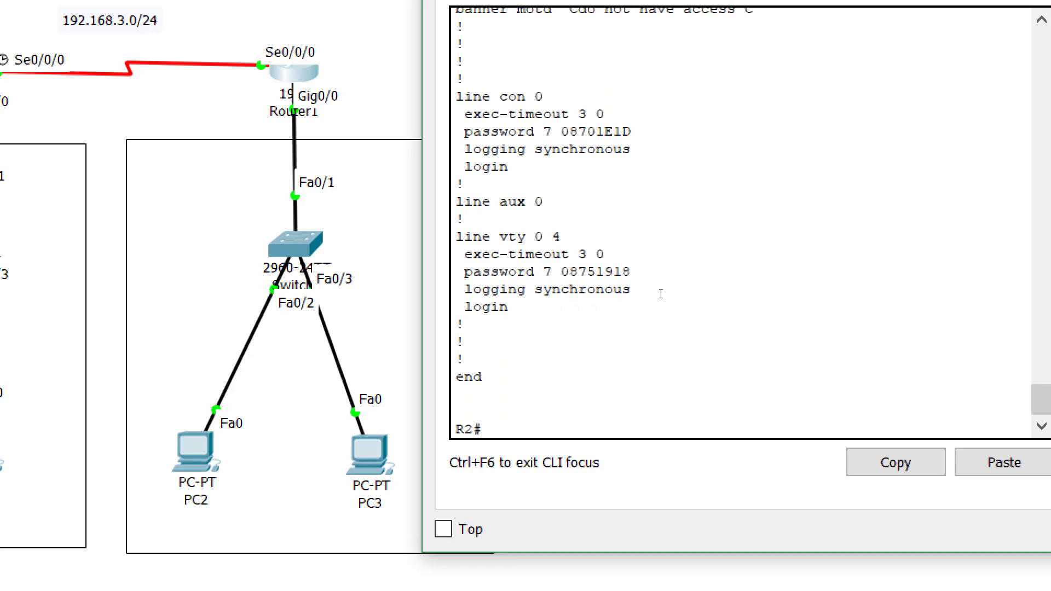
Save R2's configuration with copy running-config startup-config
type("cop")
key("Tab")
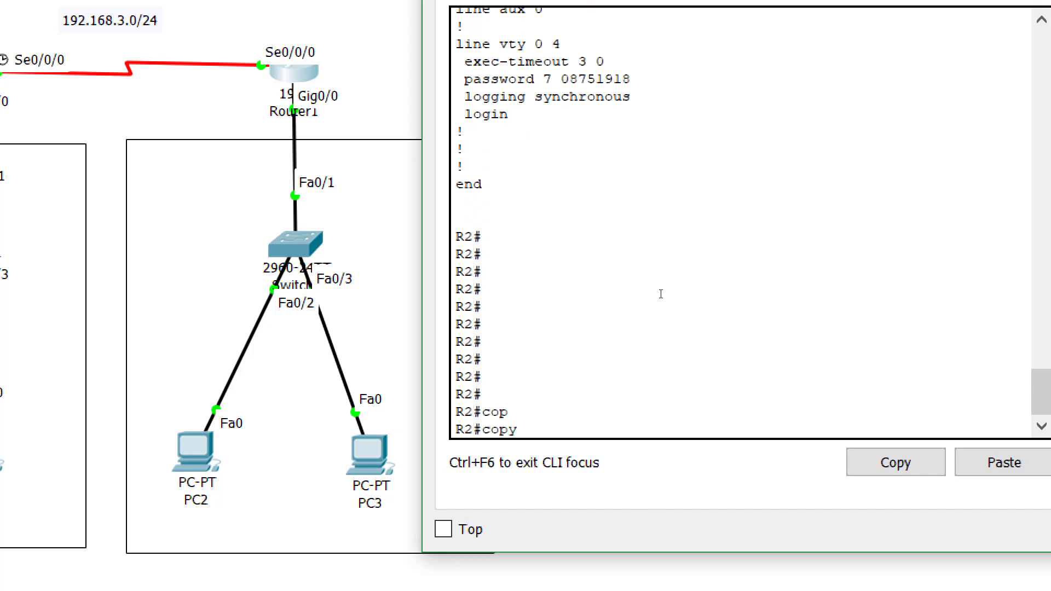
type("r")
key("Tab")
type("s")
key("Tab")
key("Return")
key("Return")
key("Return")
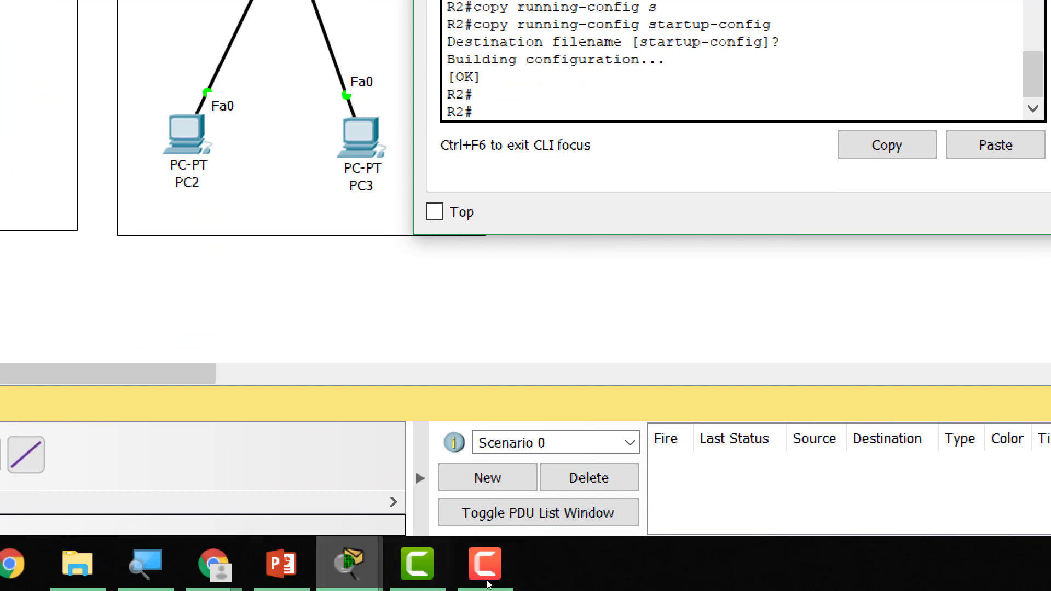
Put away the Router1 CLI window to show the network topology
left_click(145, 564)
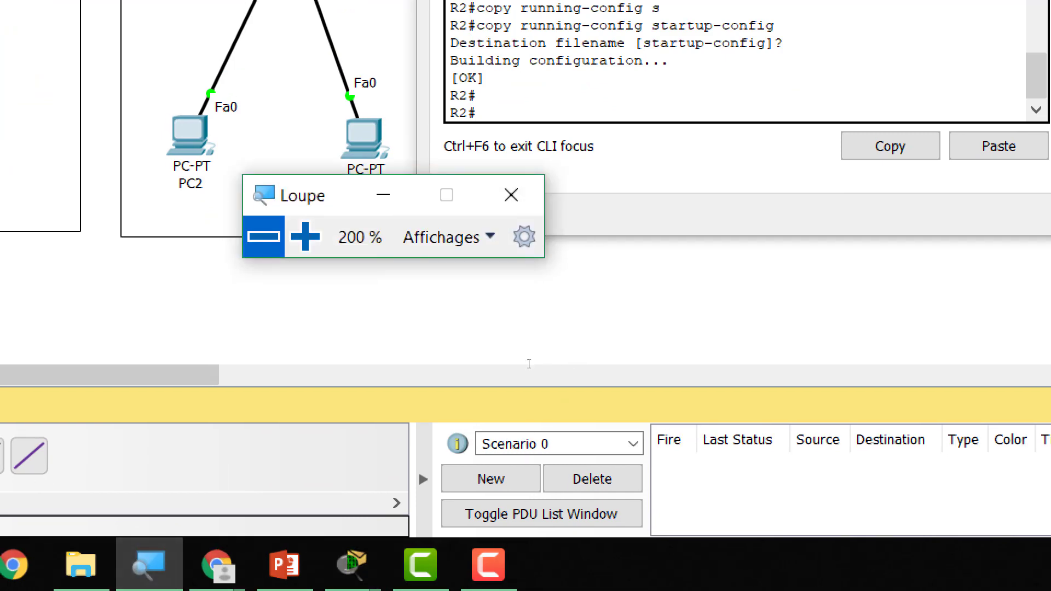
key("super+minus")
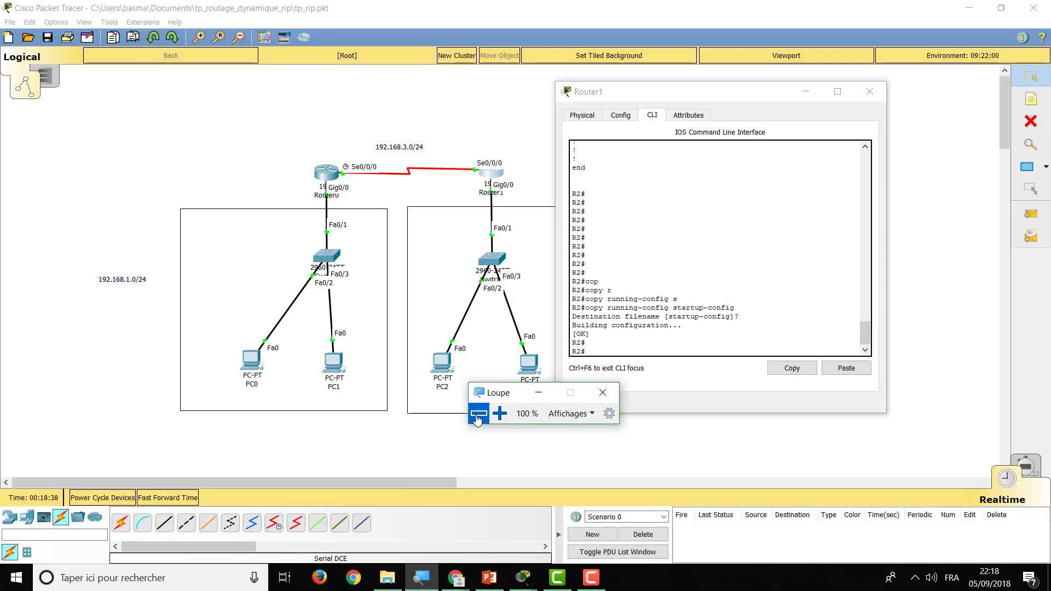
left_click(805, 92)
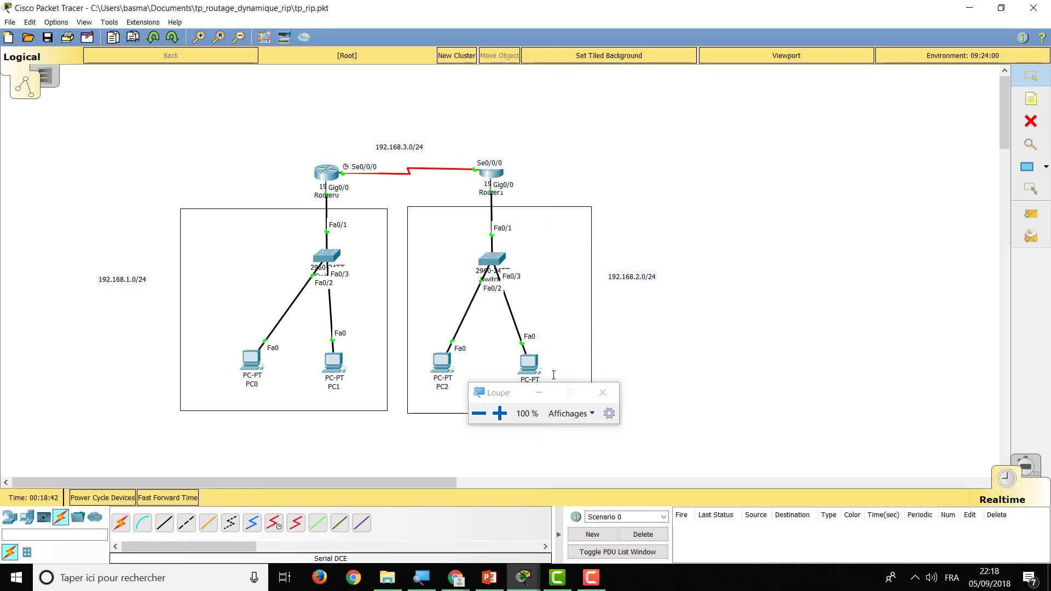
left_click(538, 392)
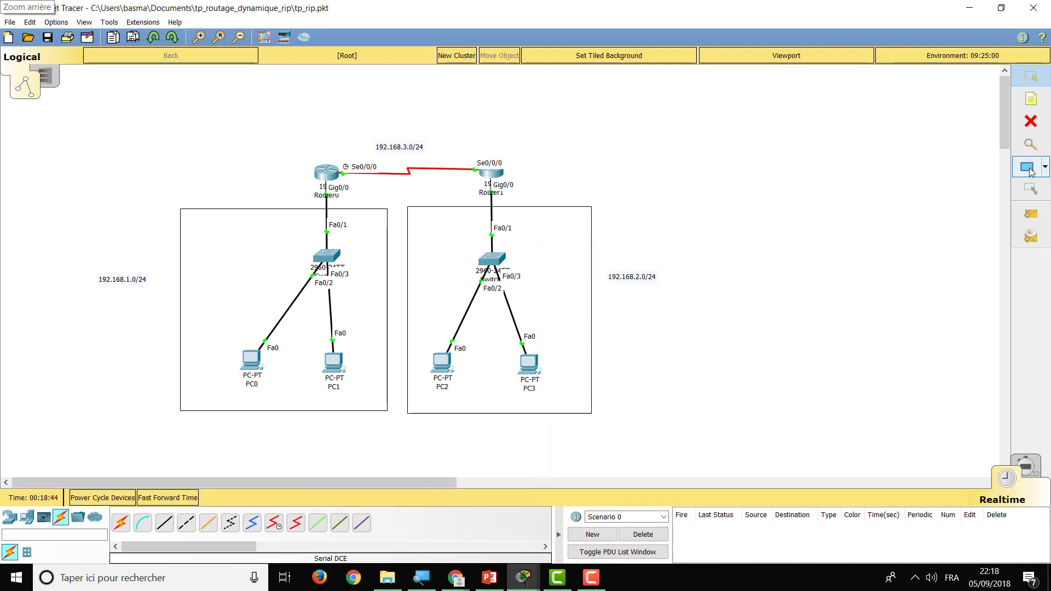
Send simple PDUs PC3→PC2, PC1→PC0 and Router1→Router0, then delete all results
left_click(1040, 220)
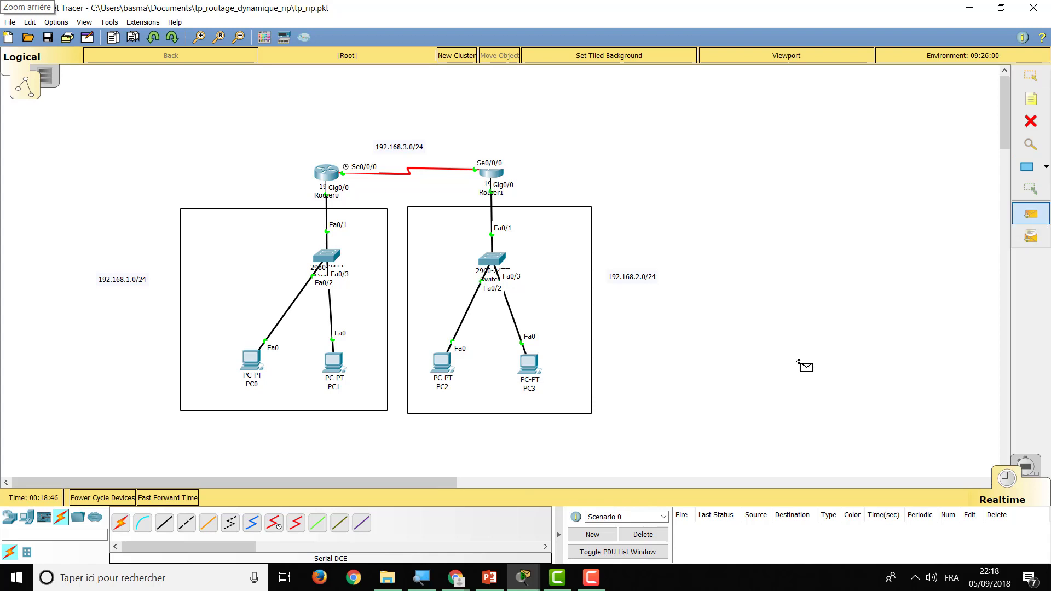
left_click(532, 365)
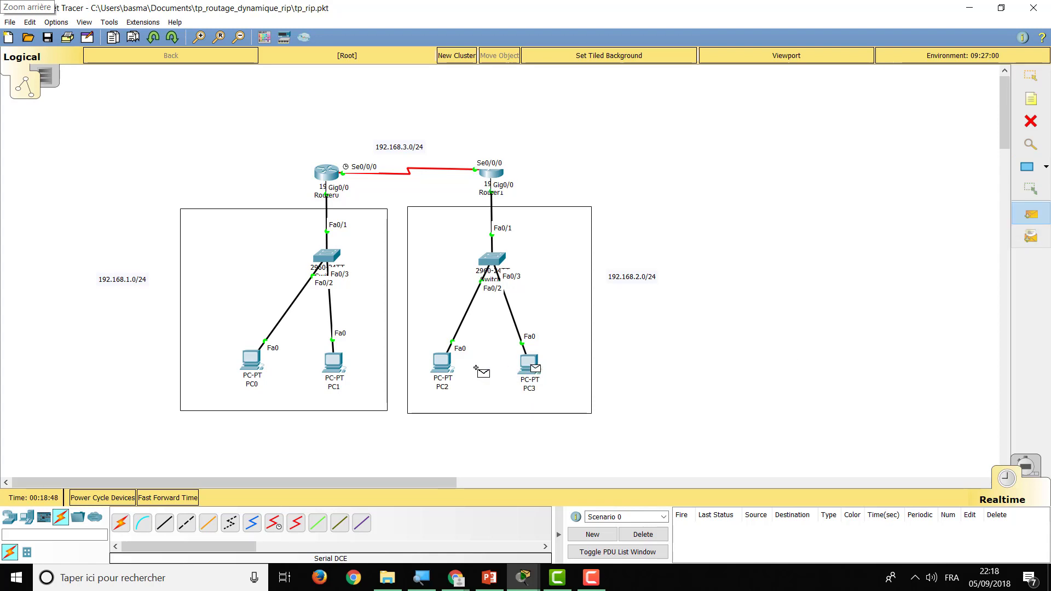
left_click(444, 361)
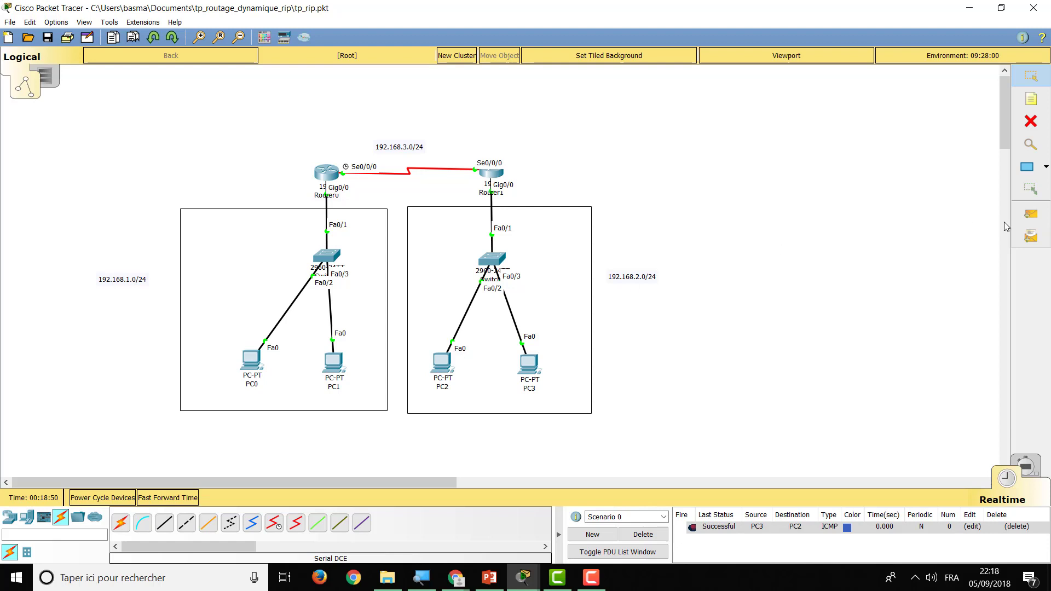
left_click(1030, 214)
left_click(335, 363)
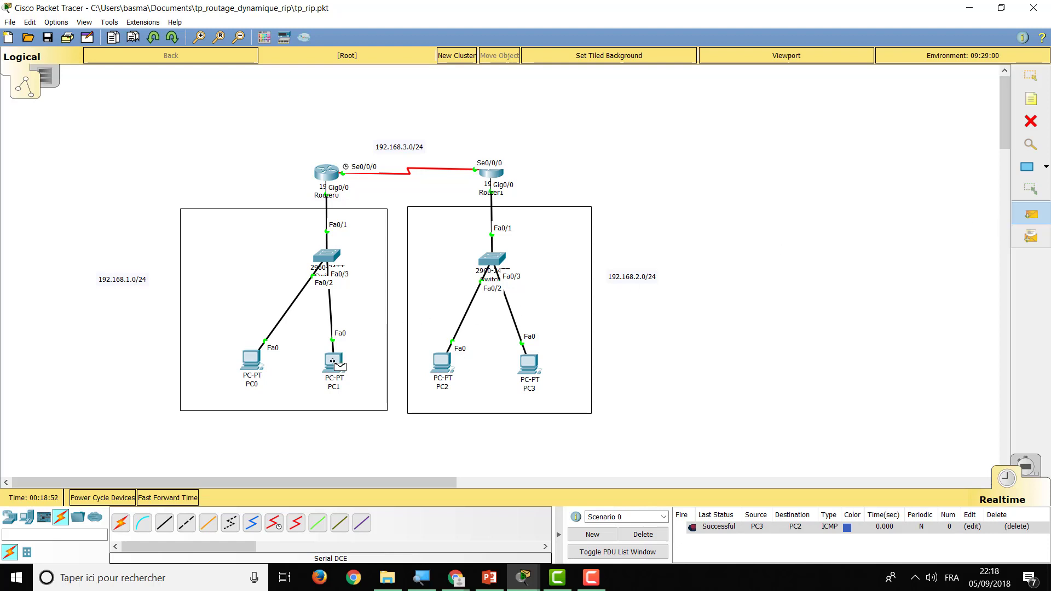
left_click(253, 361)
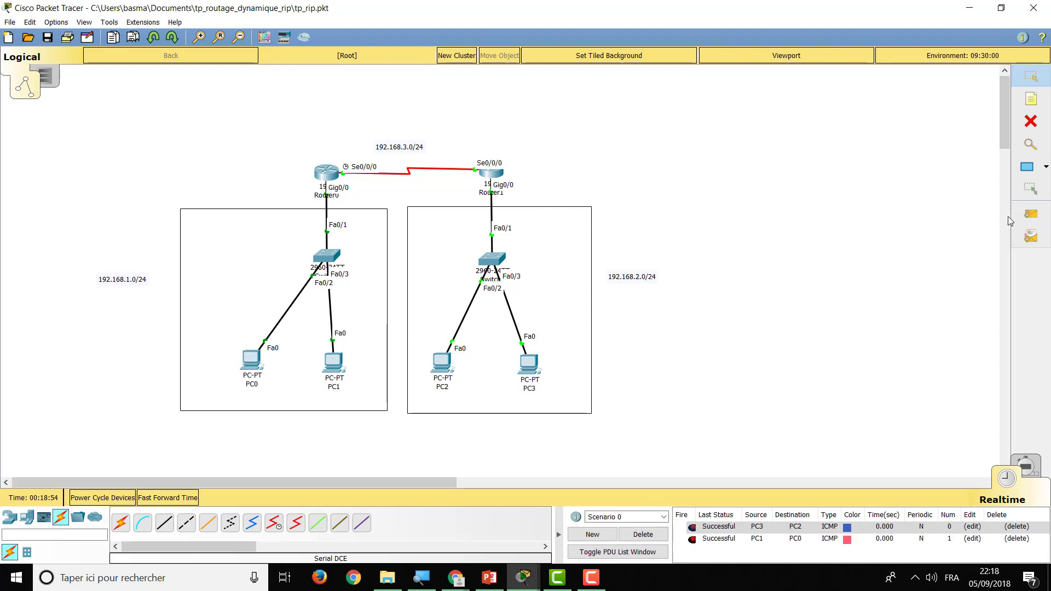
left_click(1030, 214)
left_click(496, 179)
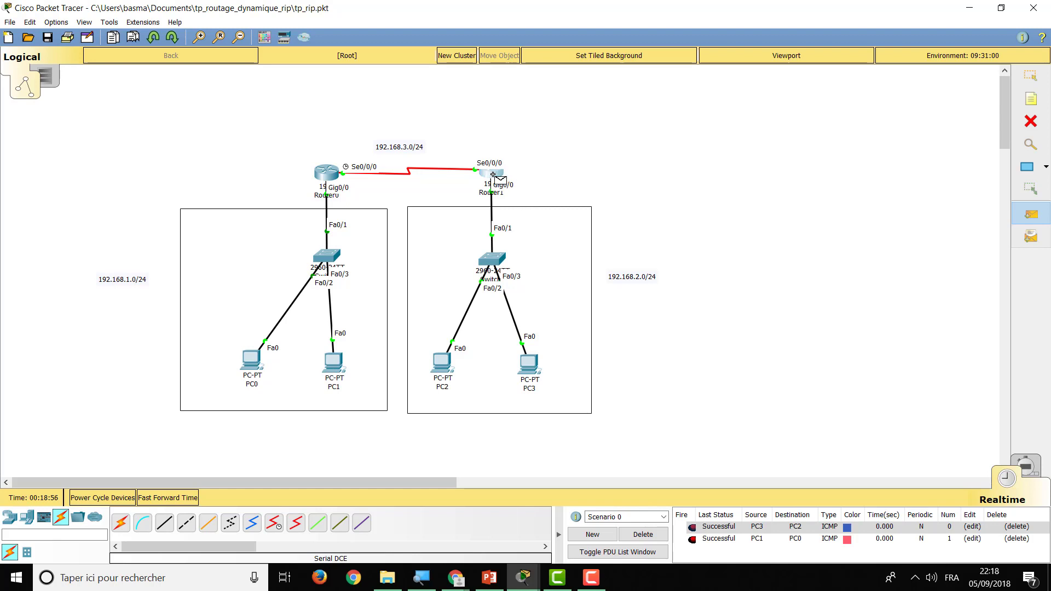
left_click(327, 173)
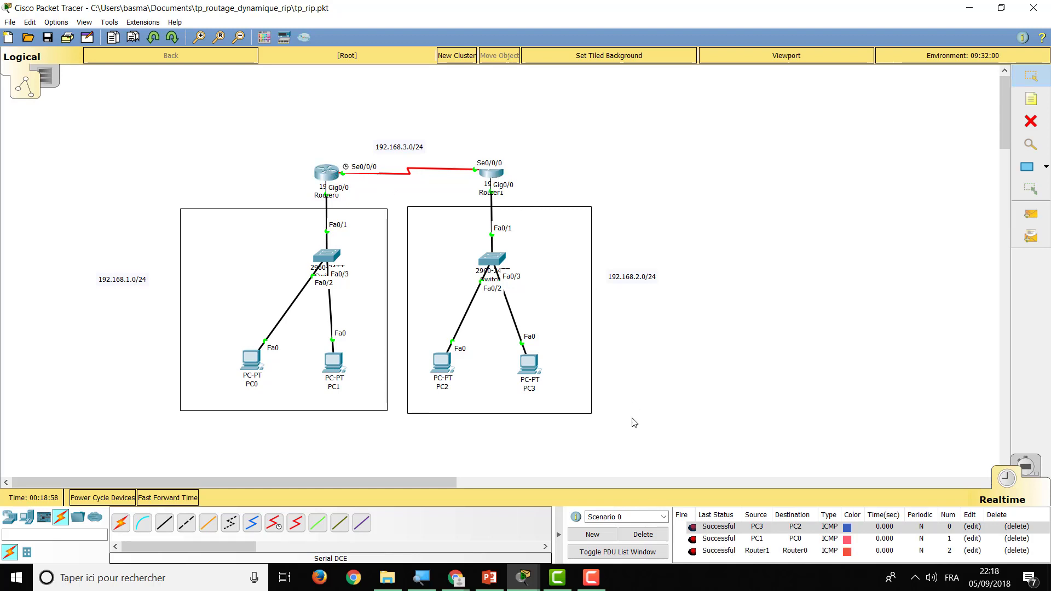
left_click(643, 534)
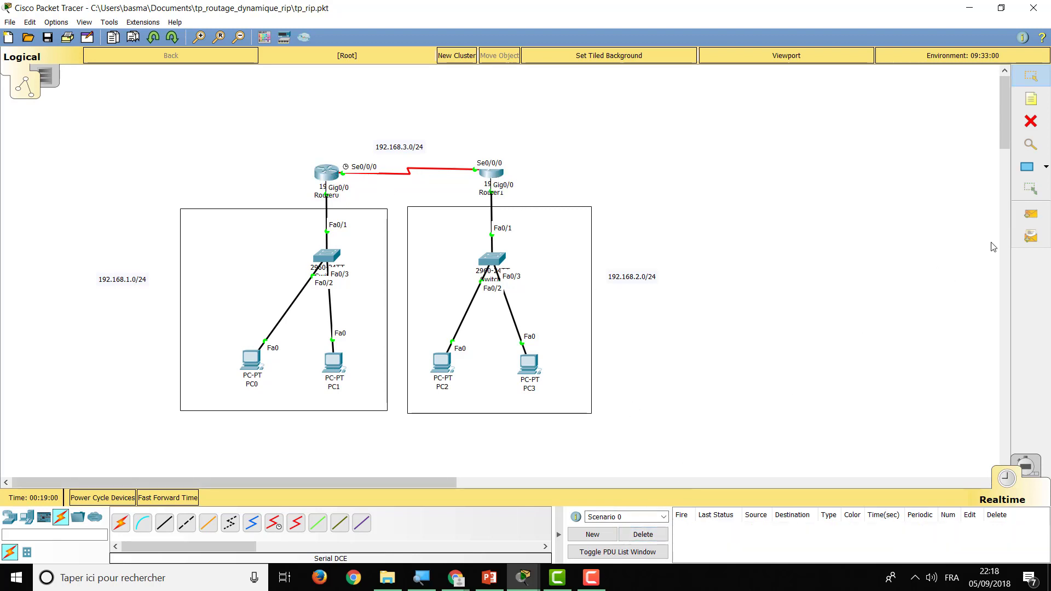
Send a simple PDU from PC1 to PC2 and inspect its Failed result
left_click(1030, 214)
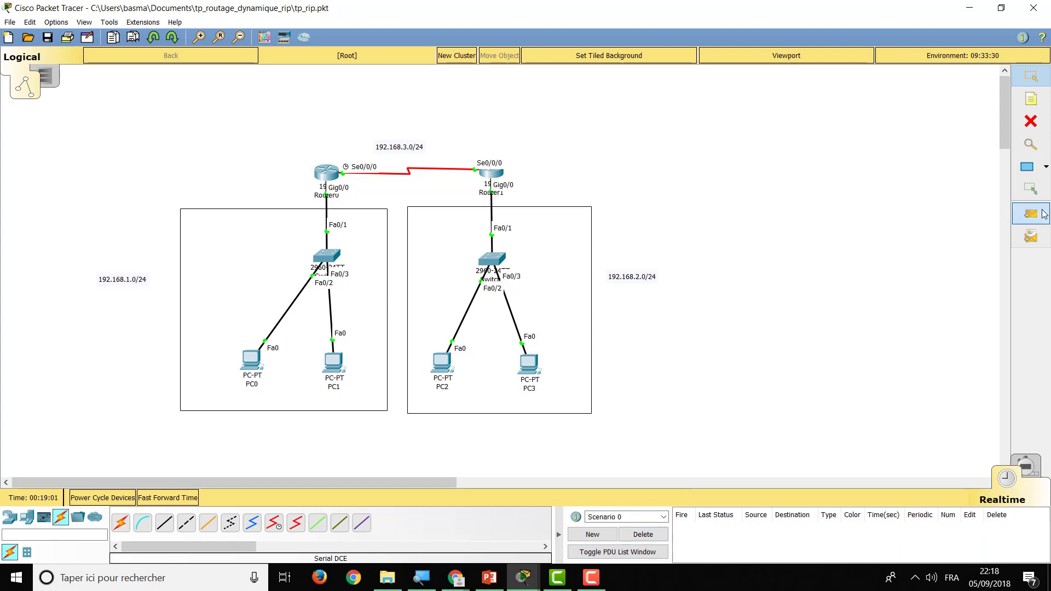
left_click(330, 362)
left_click(440, 364)
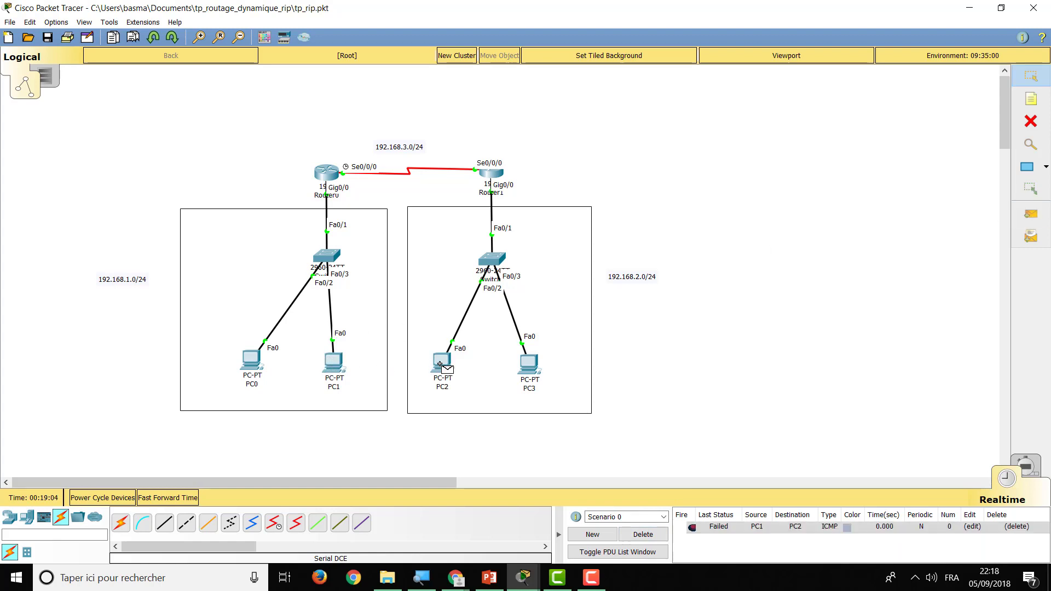
left_click(732, 531)
Log in to Router0's console and enter privileged mode with the enable password
left_click(331, 176)
key("Return")
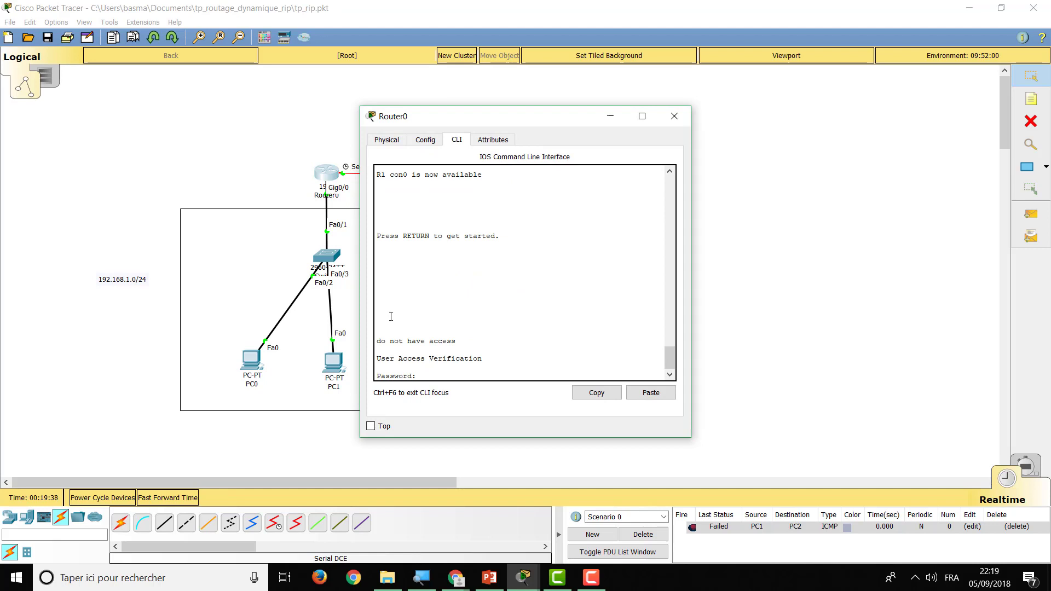
key("Return")
type("en")
key("Tab")
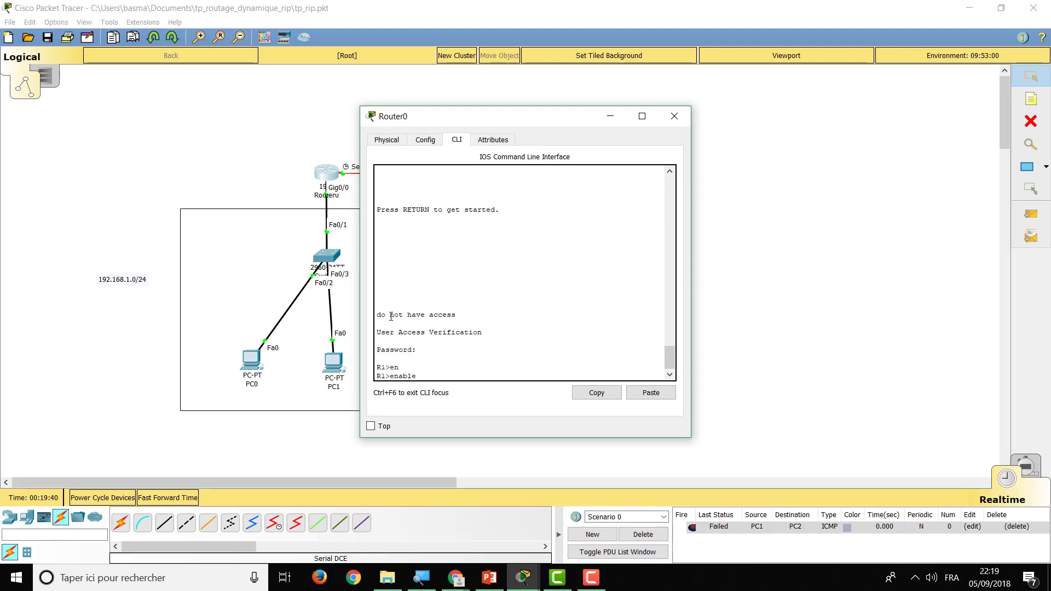
key("Return")
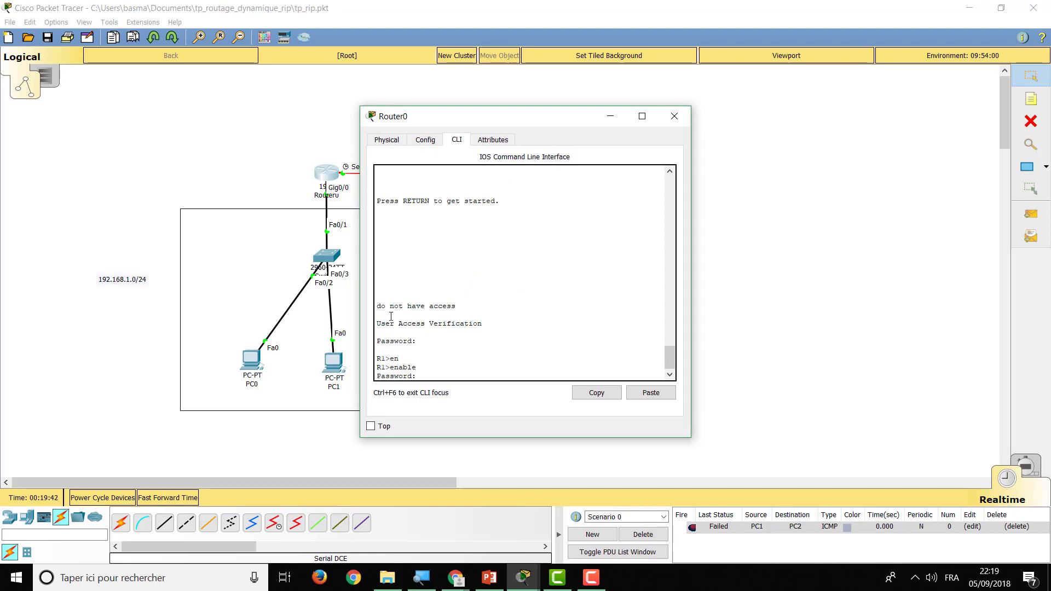
key("Return")
key("Return")
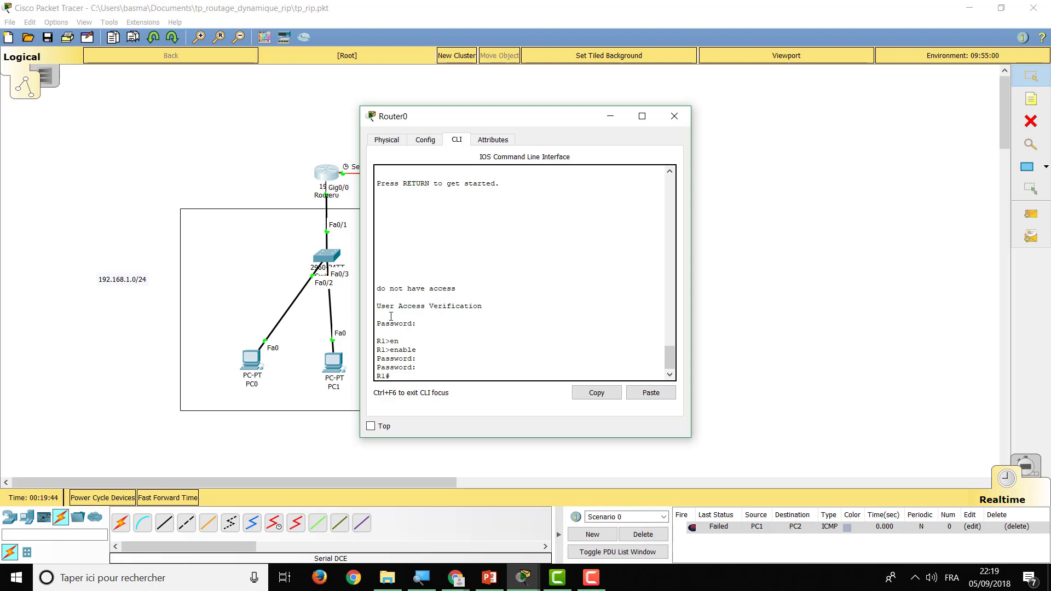
Run show ip route and highlight the connected 192.168.1.0/24 and 192.168.3.0/24 routes
type("sh")
key("Tab")
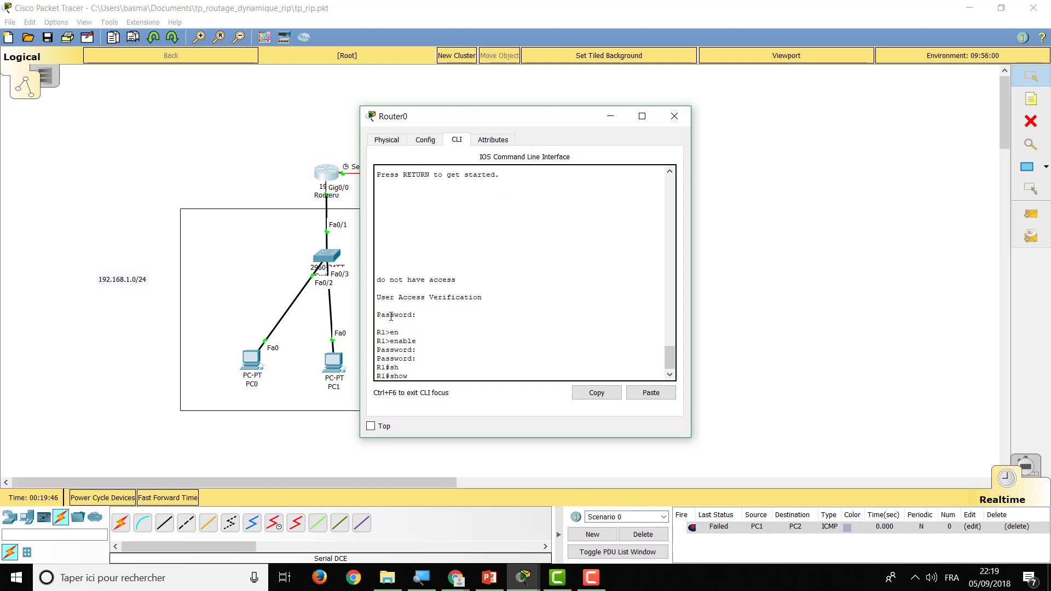
type("ip route")
key("Return")
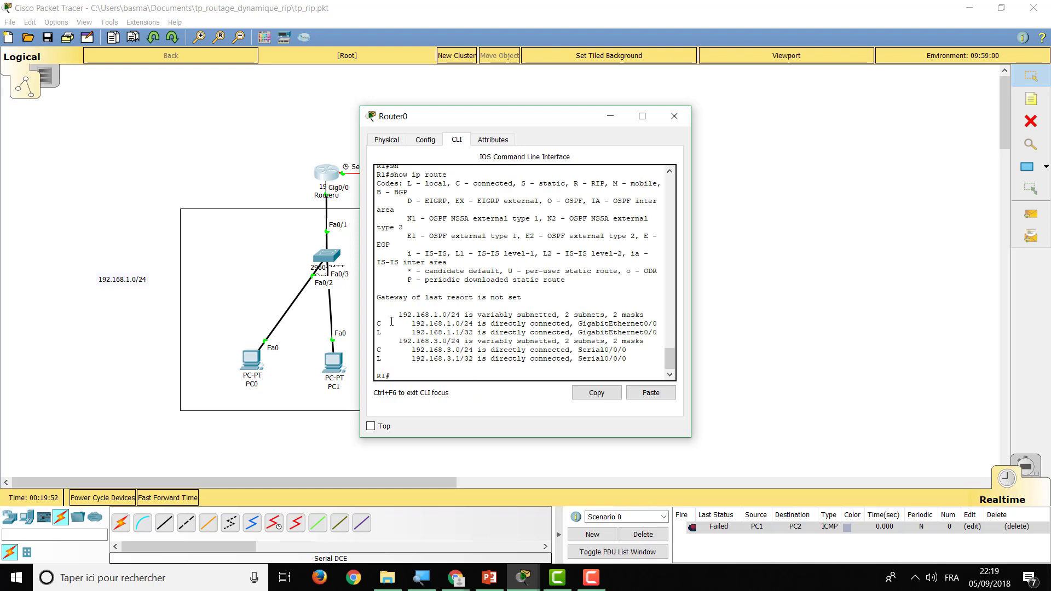
left_click_drag(376, 323, 650, 329)
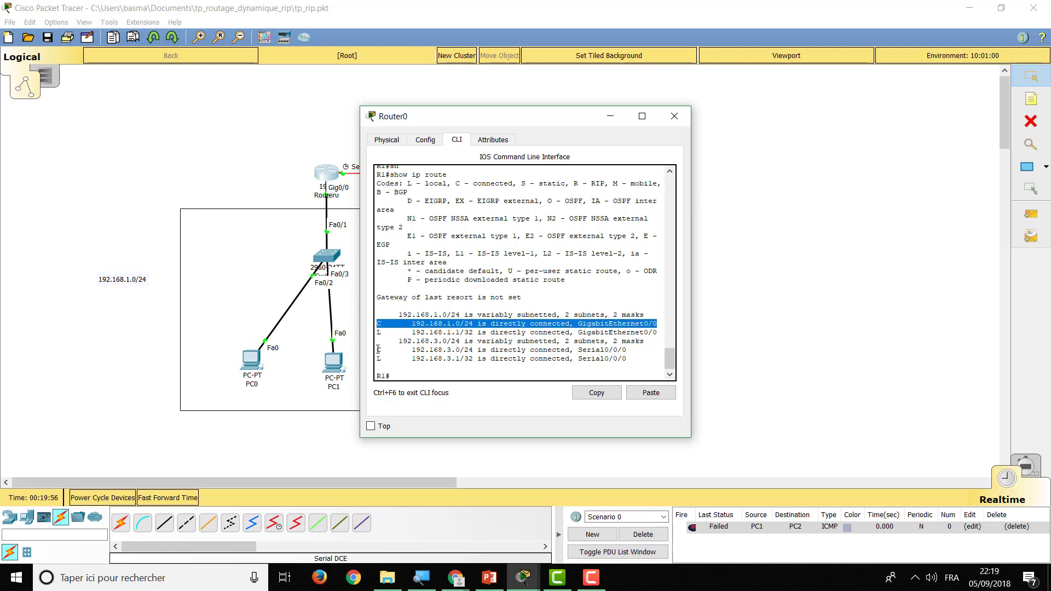
left_click_drag(377, 349, 643, 351)
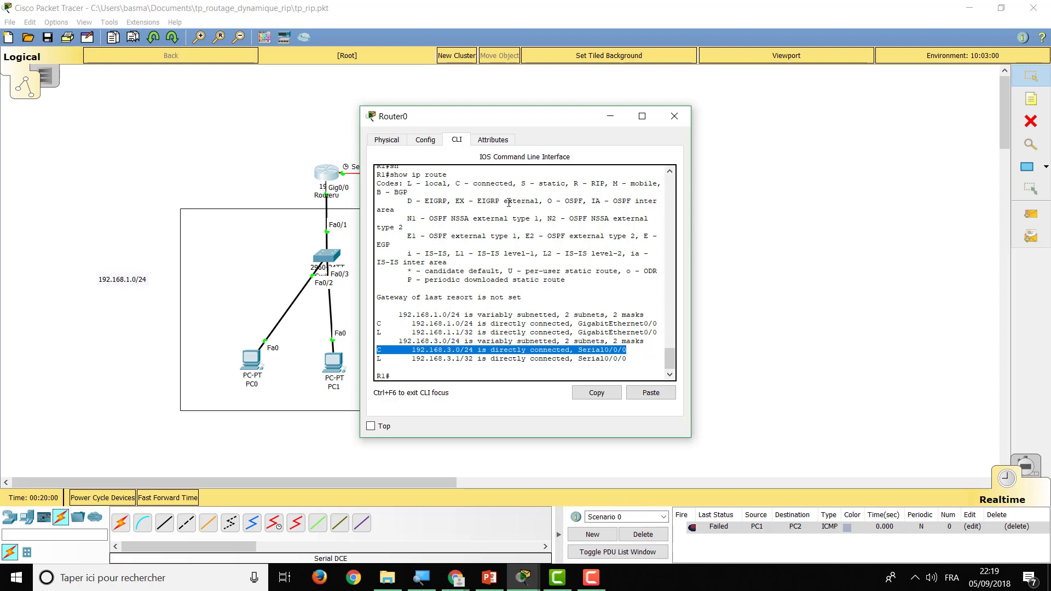
left_click_drag(513, 183, 455, 181)
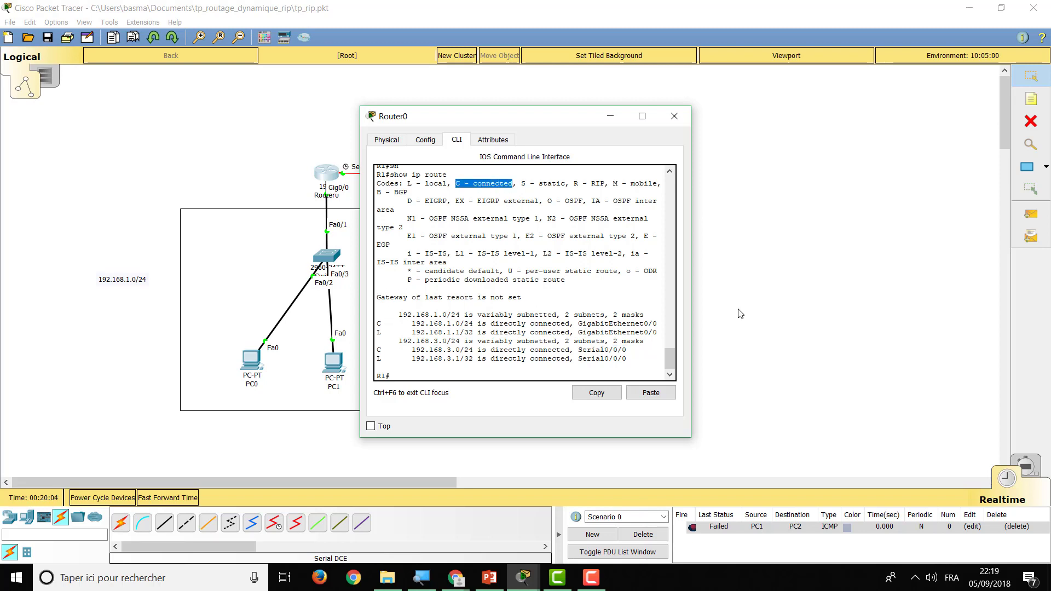
left_click_drag(694, 309, 826, 309)
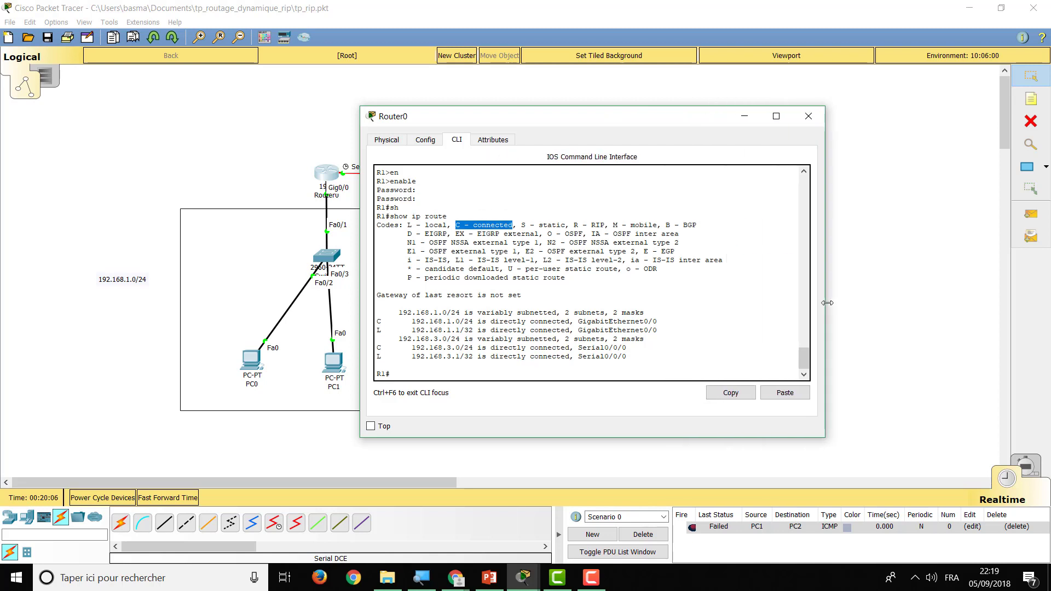
left_click(379, 331)
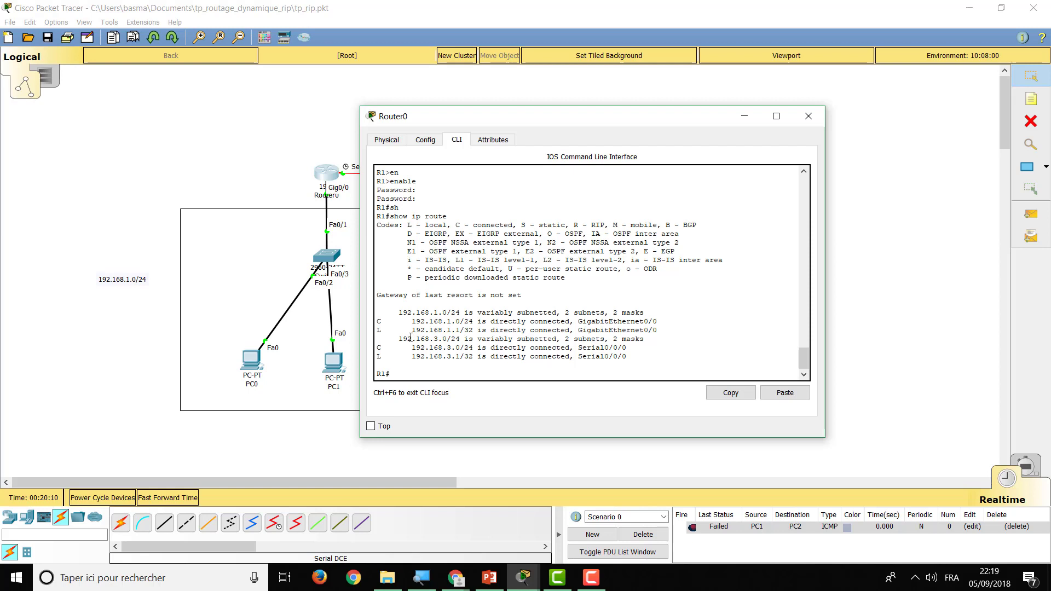
Highlight the local 192.168.1.1/32 route and move Router0's console to reveal Router1 and PC2
left_click_drag(411, 330, 476, 329)
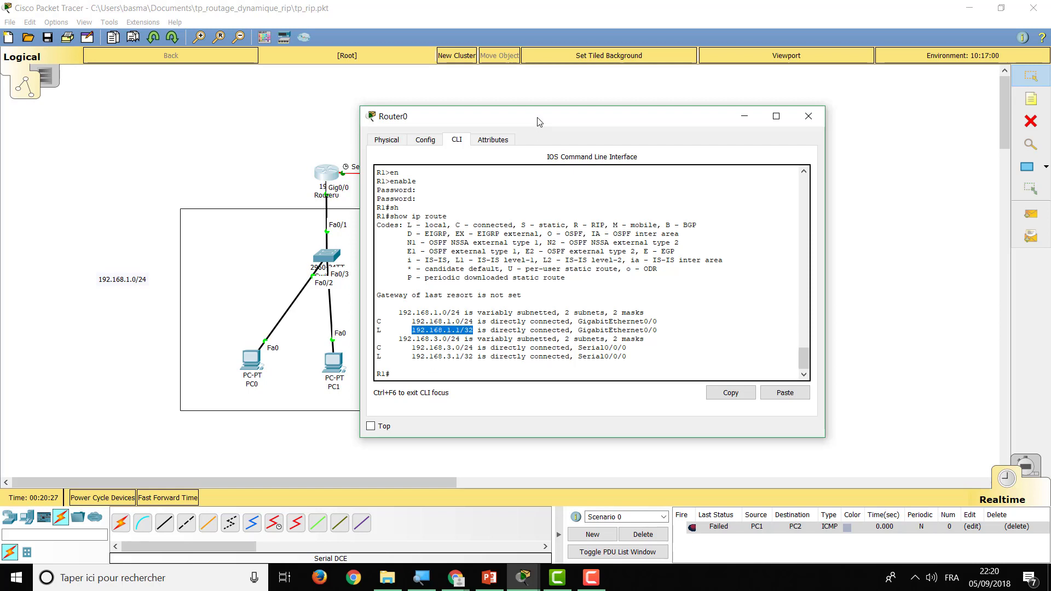
left_click_drag(537, 121, 713, 94)
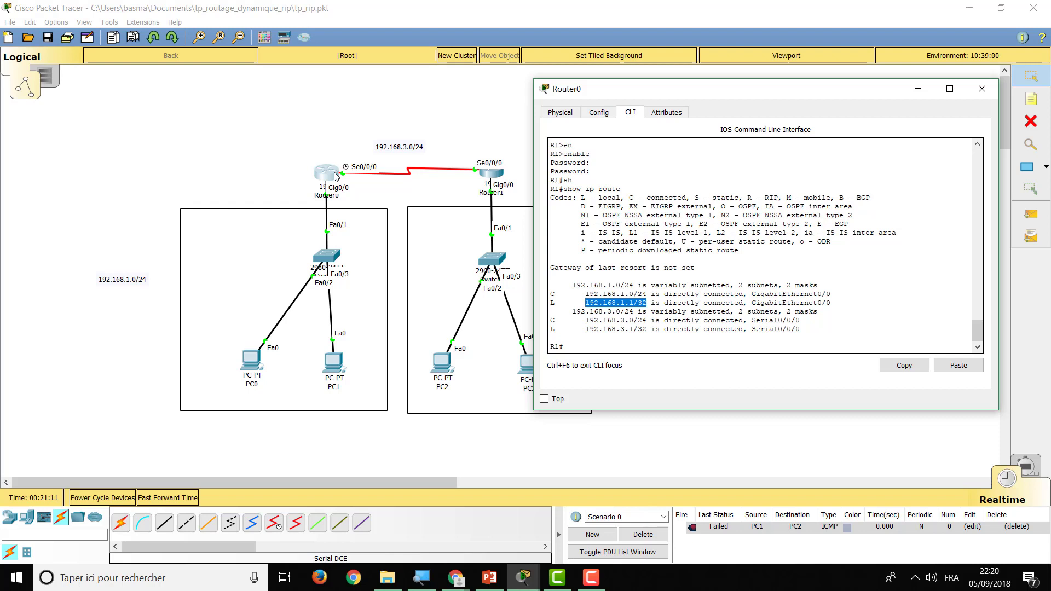
Run configure terminal and router rip on Router0, magnifying the screen to 200%
left_click(574, 349)
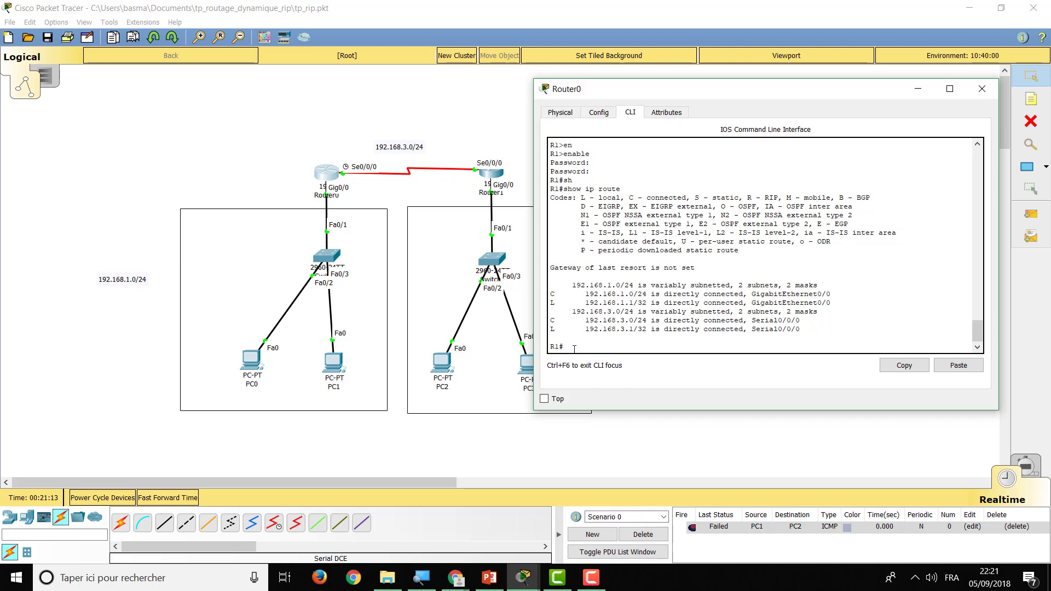
type("conf")
key("Tab")
type("t")
key("Tab")
key("Return")
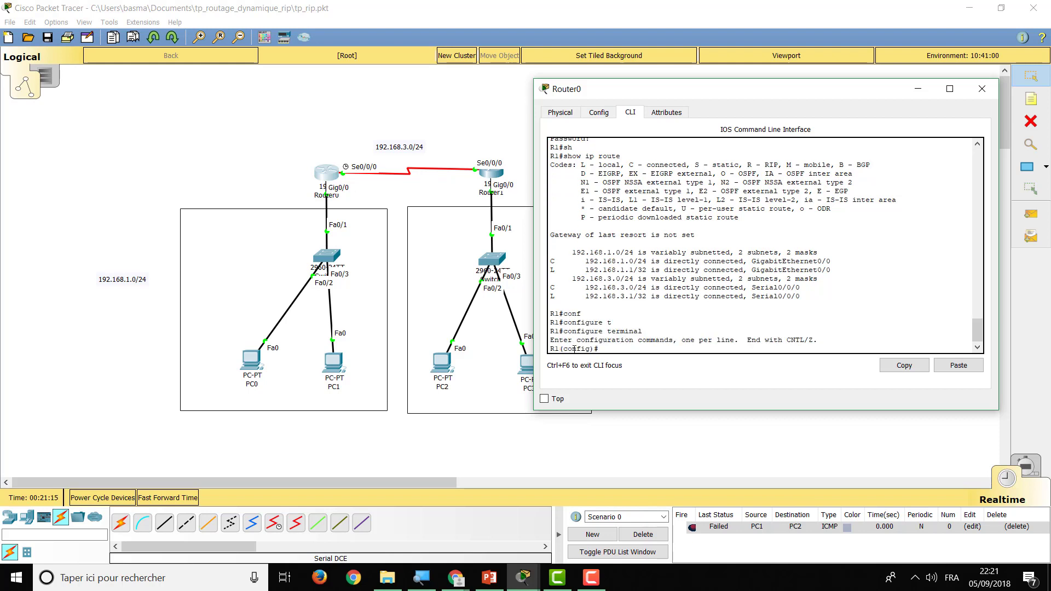
left_click(421, 577)
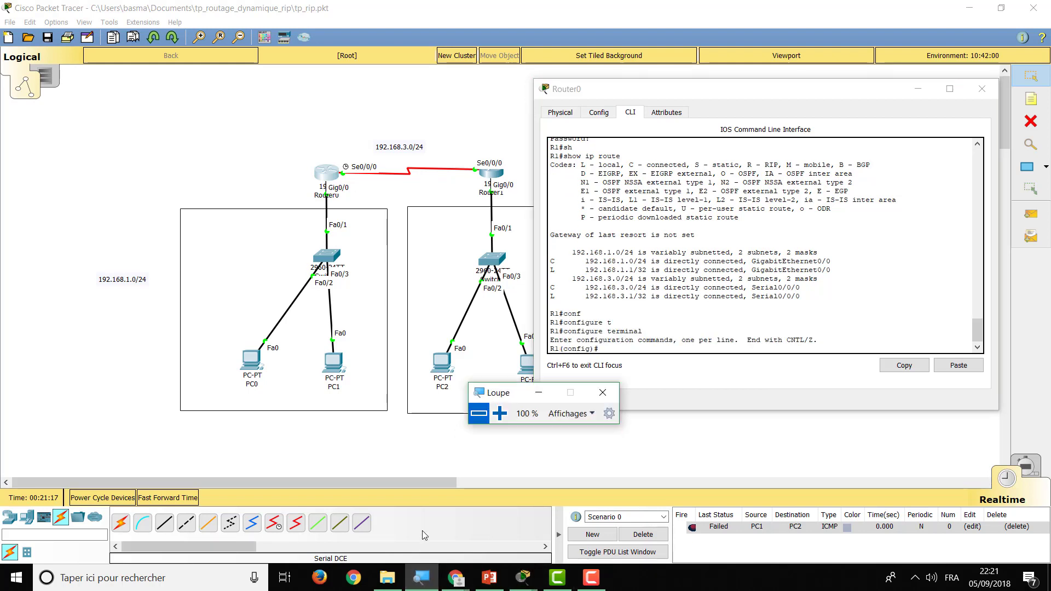
left_click(499, 414)
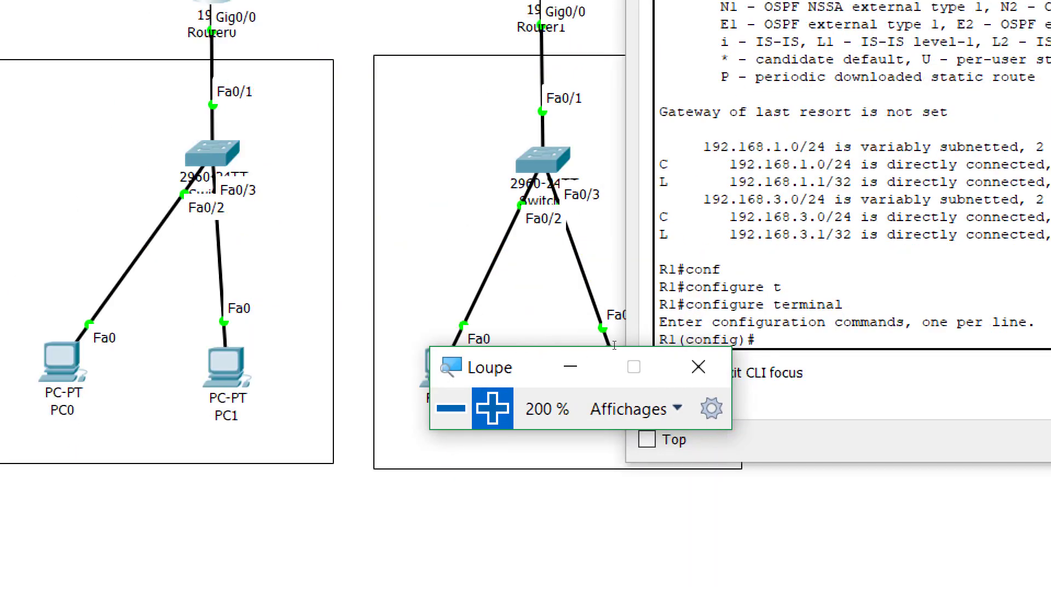
left_click(613, 348)
type("router")
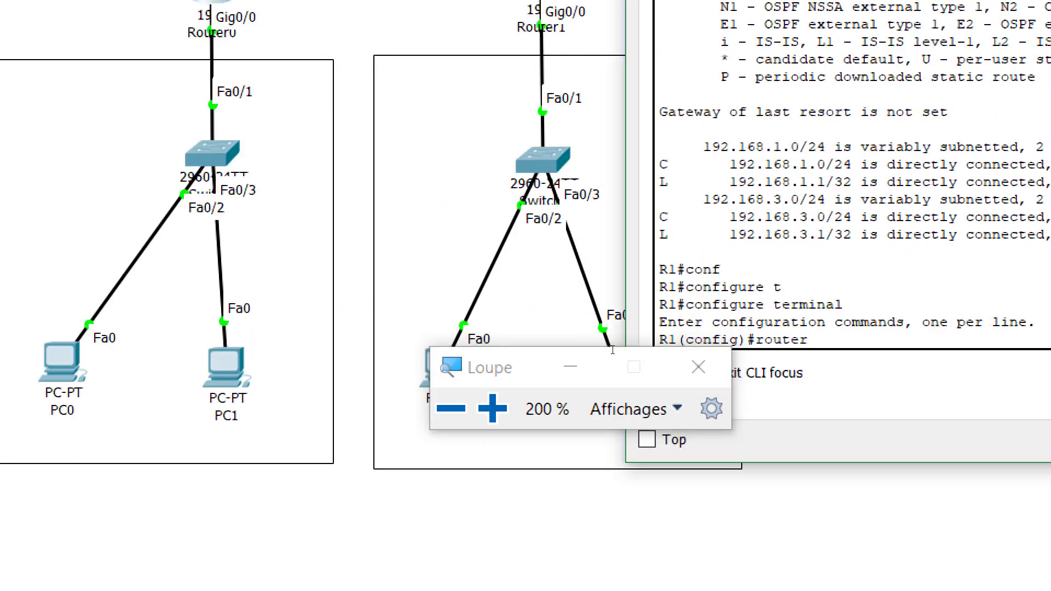
type(" rip")
key("Return")
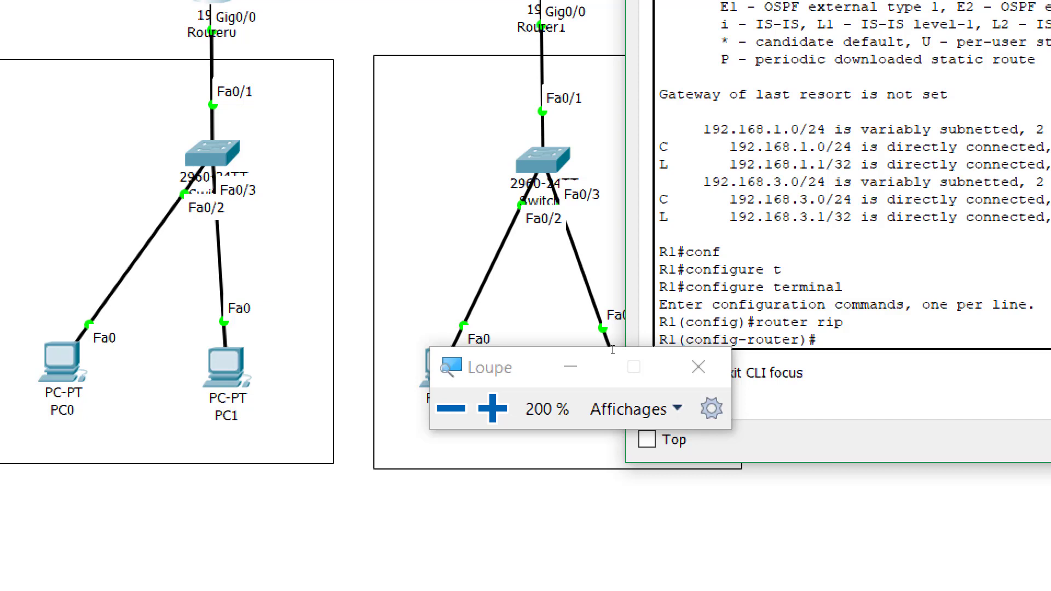
Set RIP version 2 on R1 and advertise networks 192.168.1.0 and 192.168.3.0
type("vers")
key("Tab")
type("2")
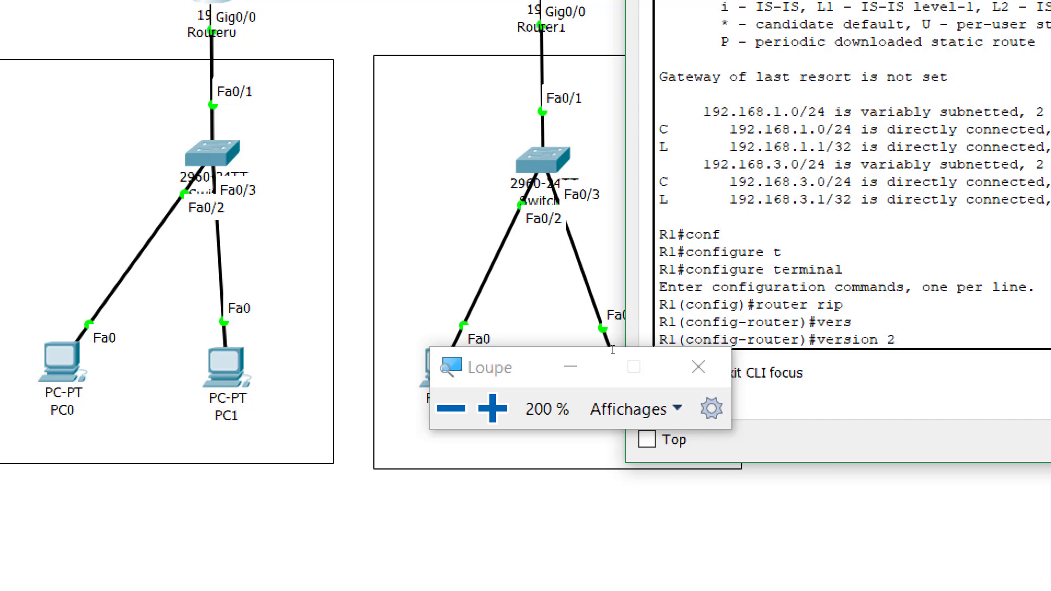
key("Return")
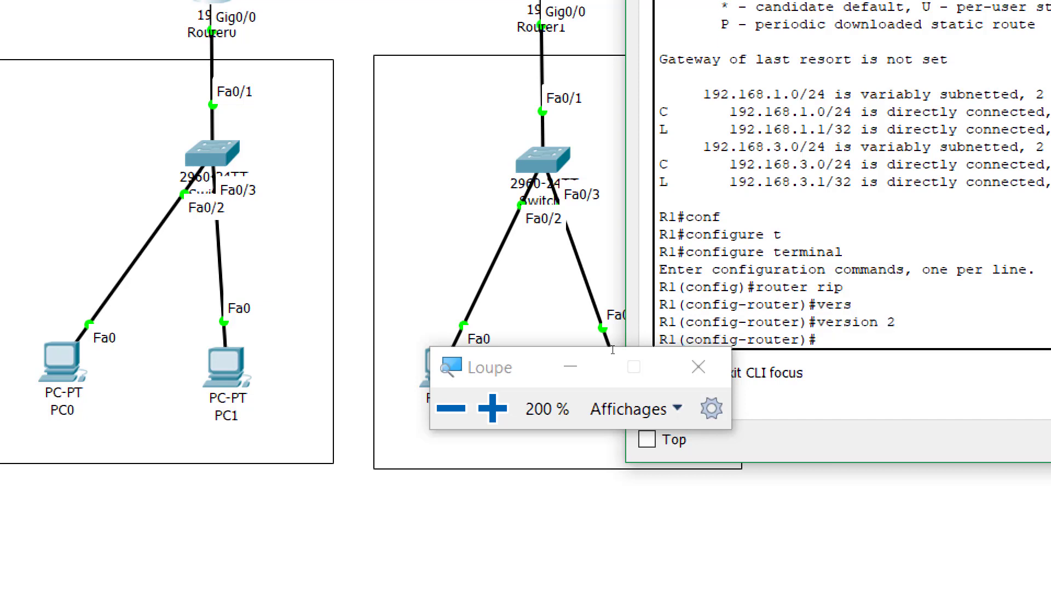
type("net")
key("Tab")
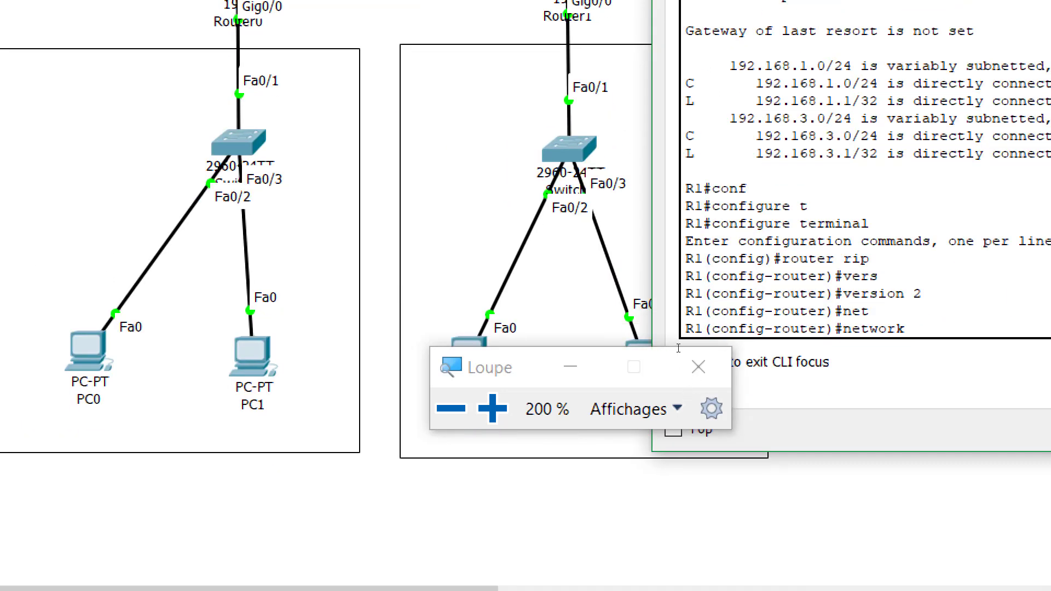
type("192.168.1.0")
key("Return")
type("net")
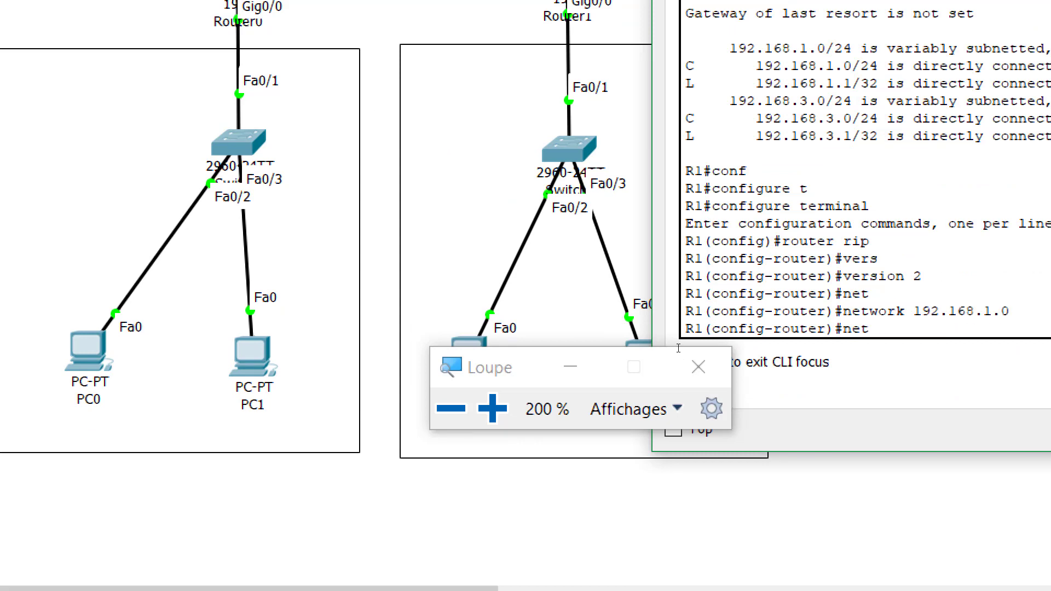
key("Tab")
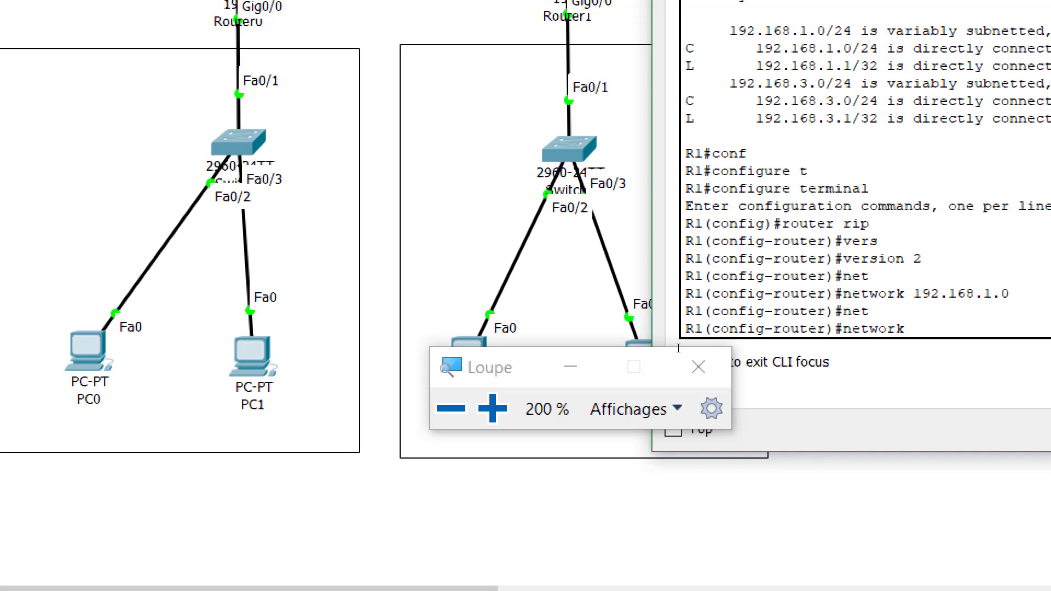
type("192.168.3.0")
key("Return")
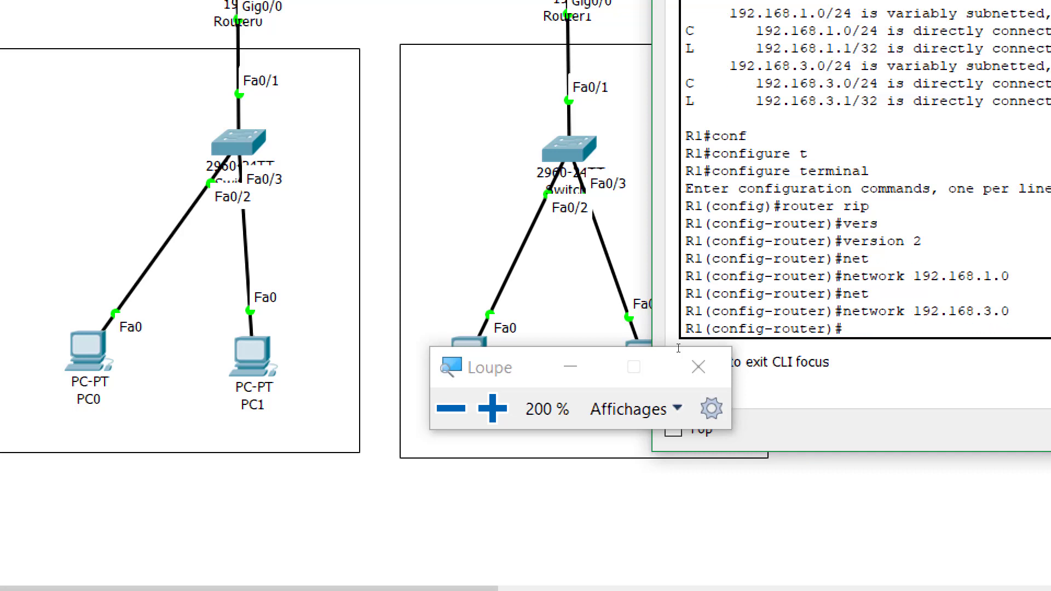
Leave configuration mode and save R1's running-config to startup-config
type("end")
key("Return")
key("Return")
key("Return")
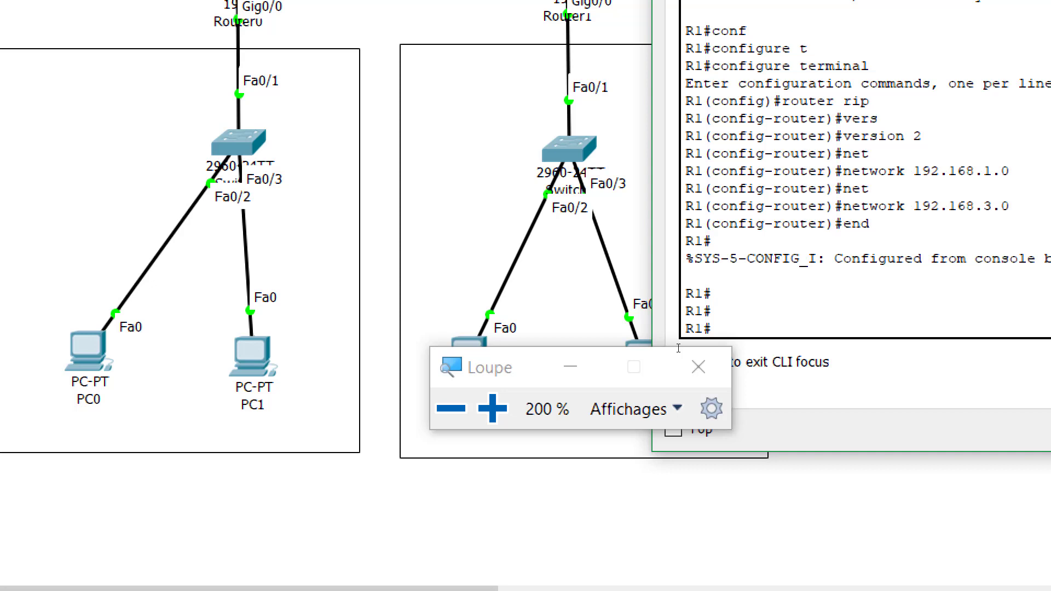
type("op")
key("Tab")
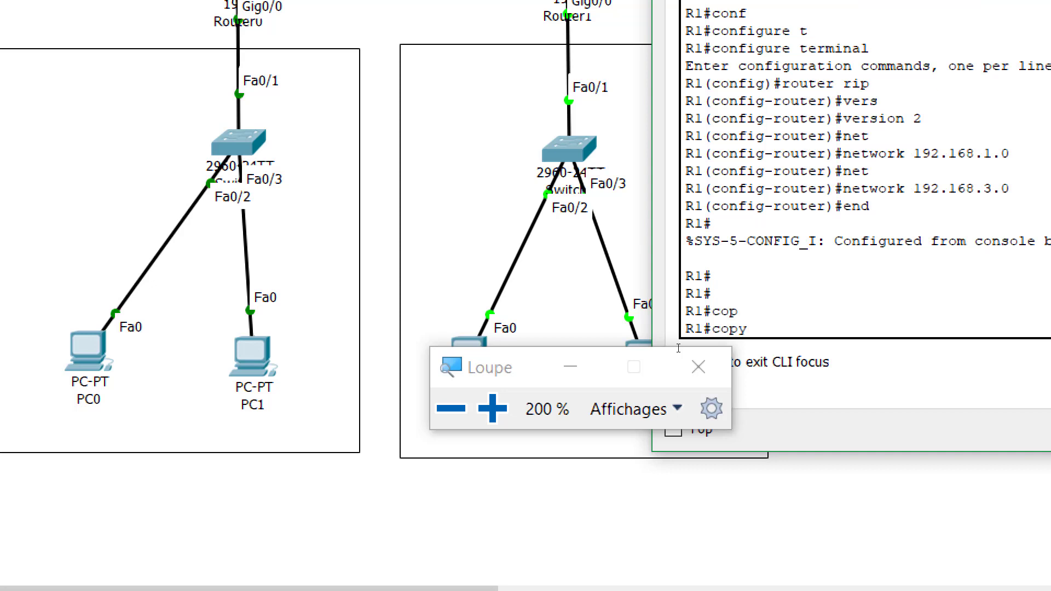
type("r")
key("Tab")
type("s")
key("Tab")
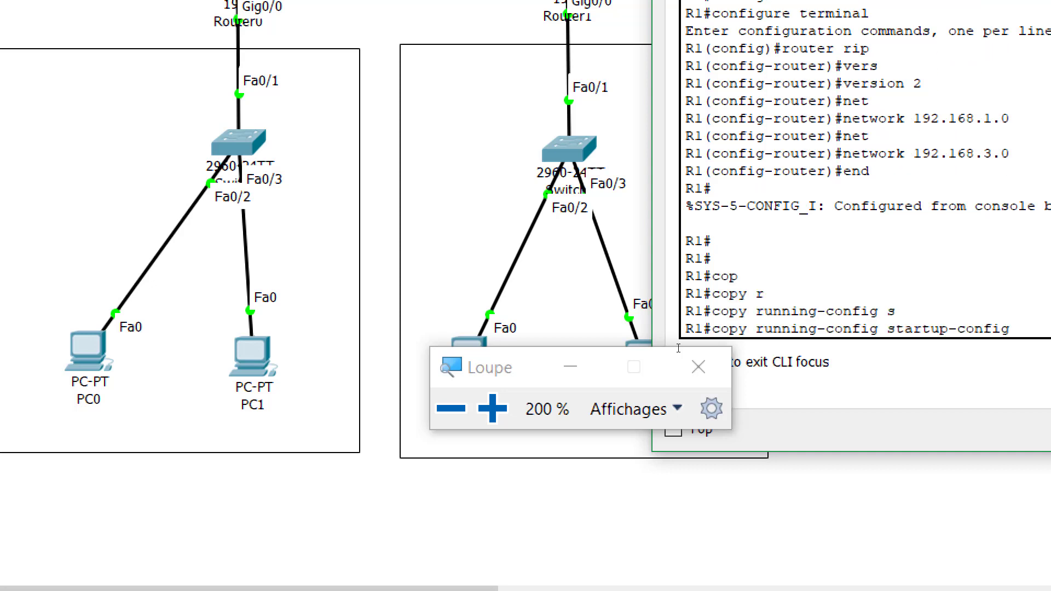
key("Return")
key("Return")
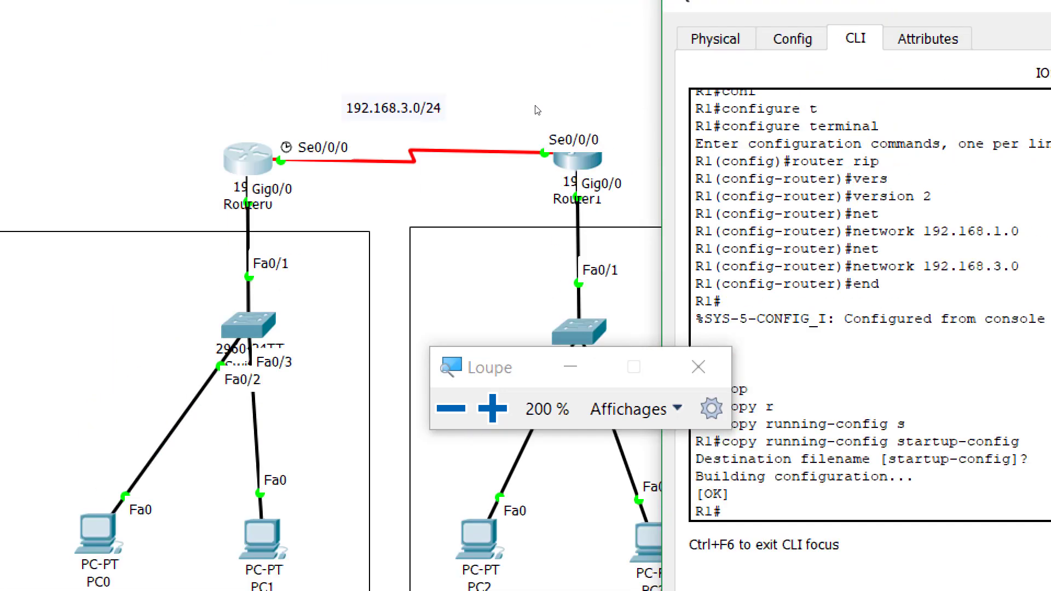
Log in to Router1's console and enter privileged mode with the enable password
left_click(495, 177)
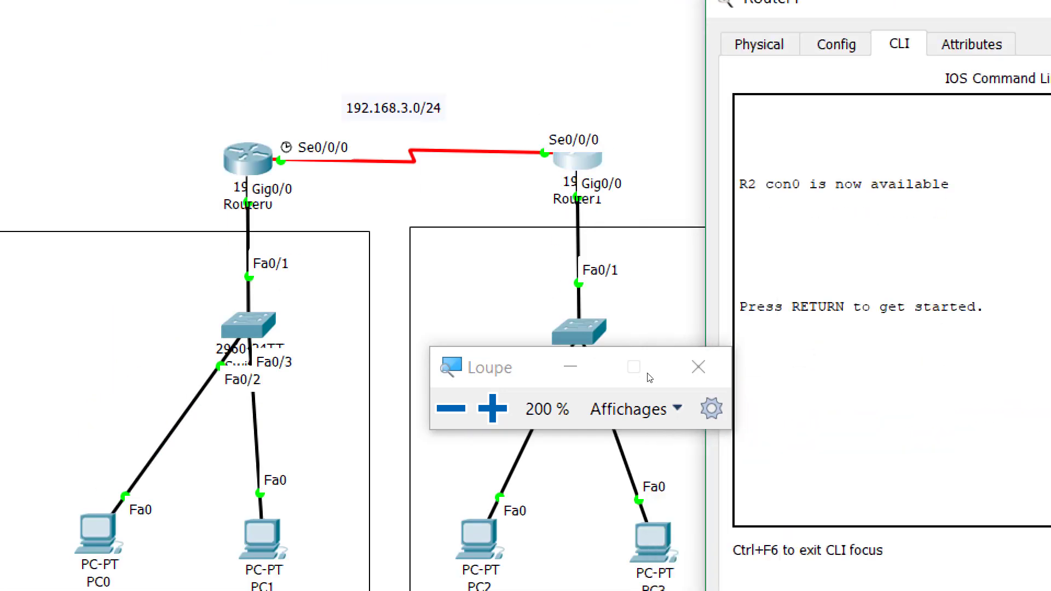
key("Return")
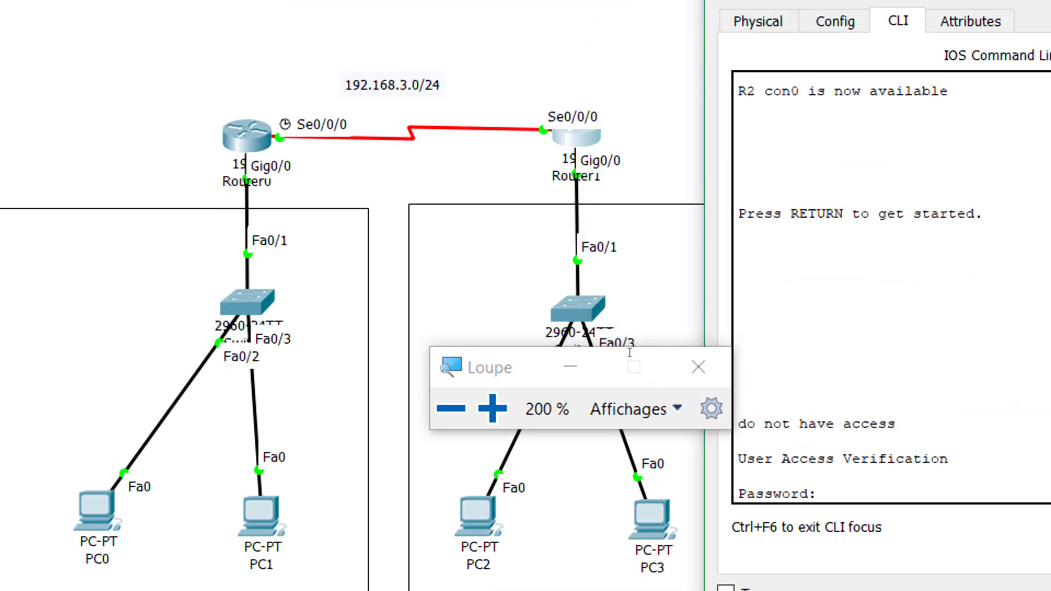
key("Return")
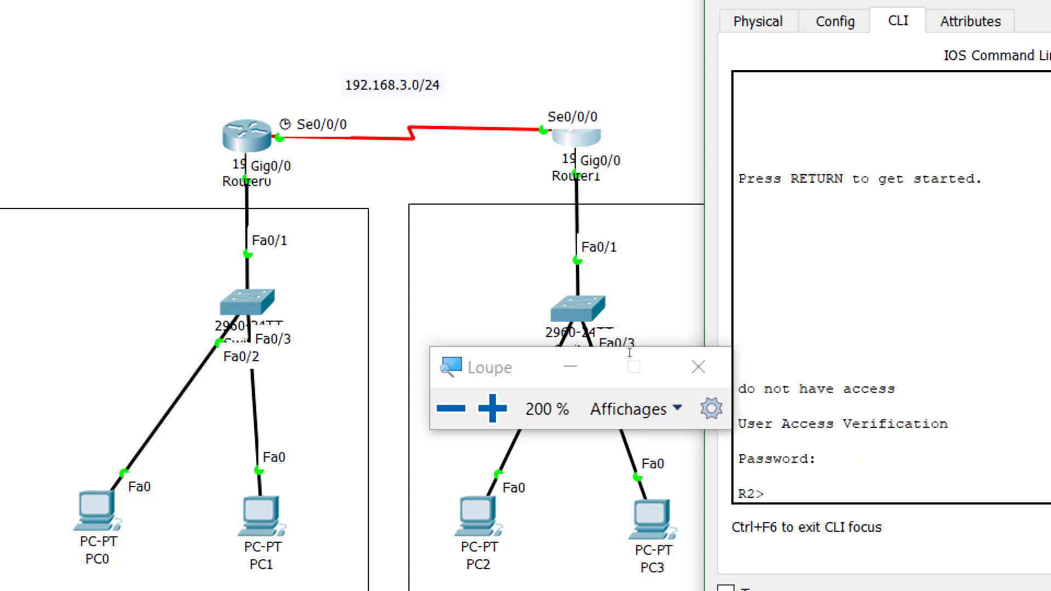
type("en")
key("Tab")
key("Return")
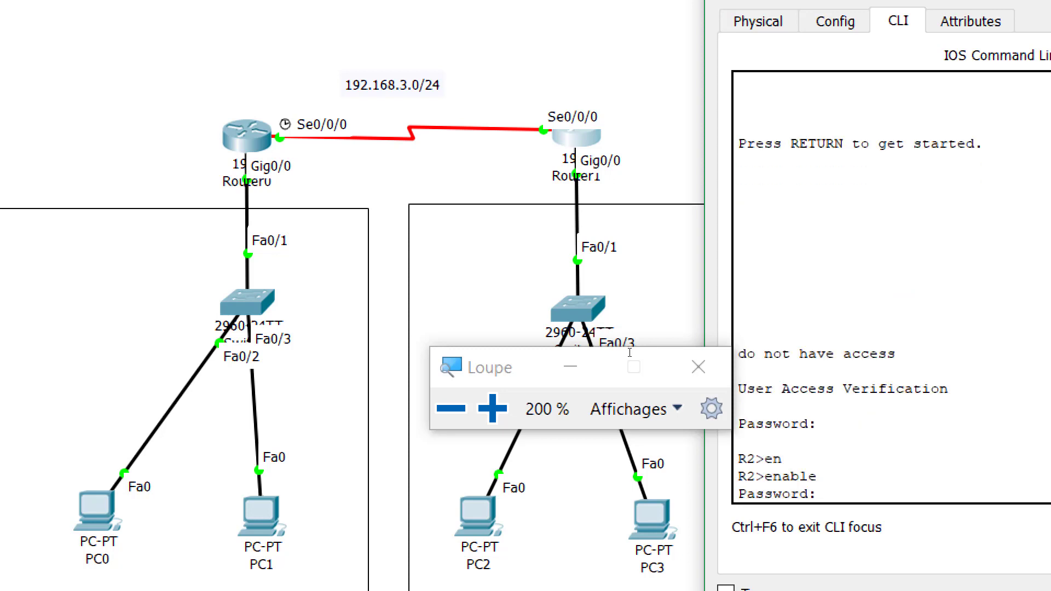
key("Return")
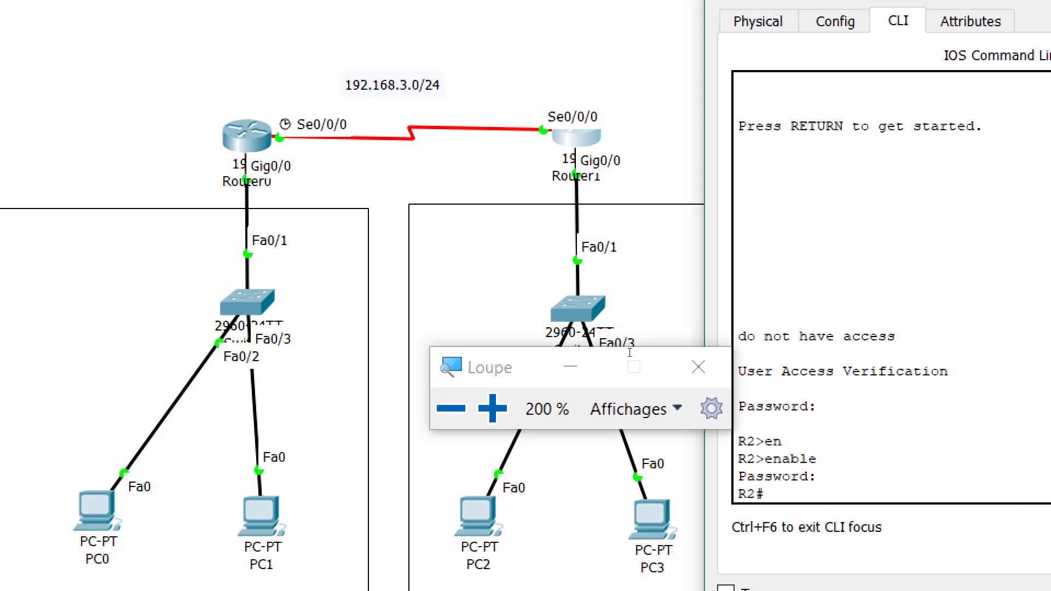
Start RIP on R2 from configure terminal and set it to version 2
type("conf")
key("Tab")
type("t")
key("Tab")
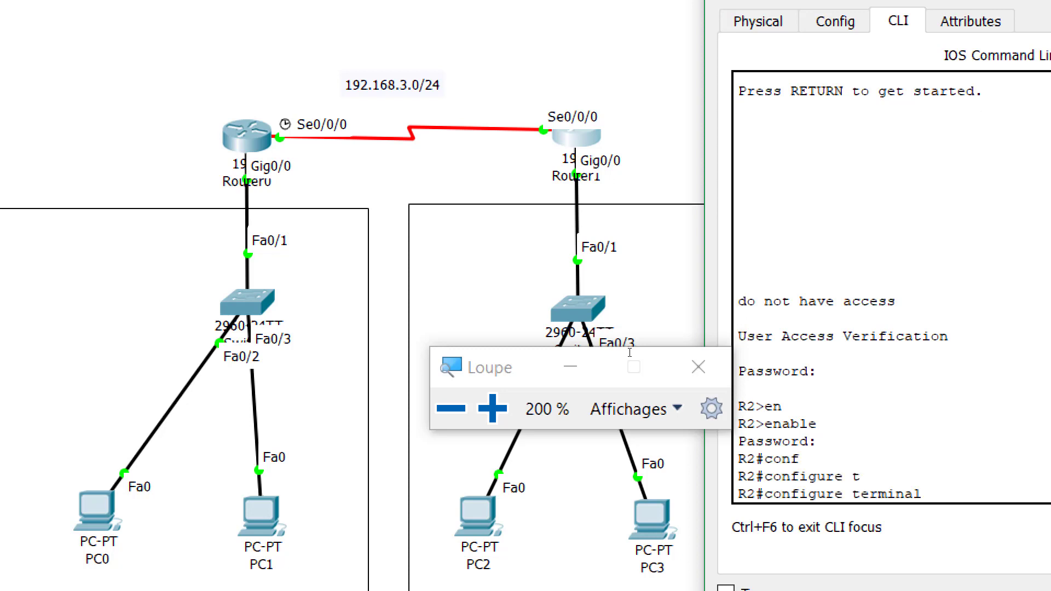
key("Return")
type("rou")
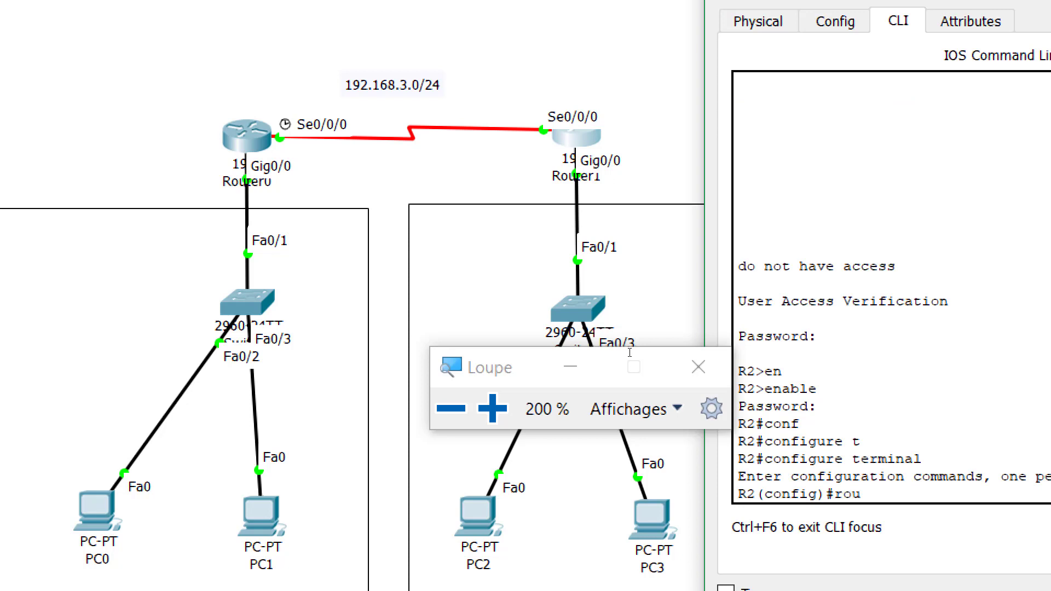
type("ter rip")
key("Return")
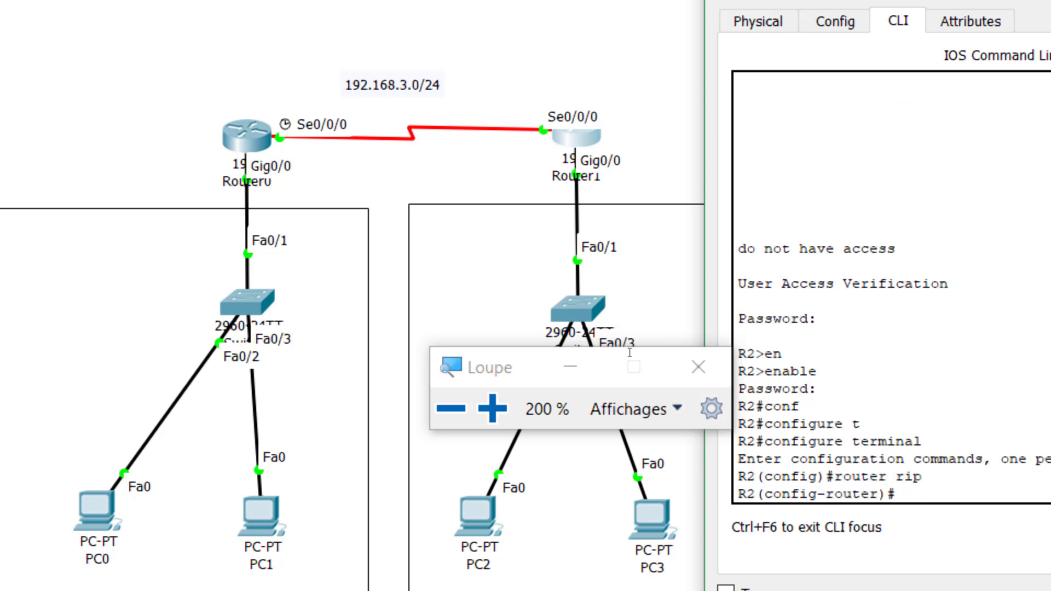
type("ver")
key("Tab")
type("2")
key("Return")
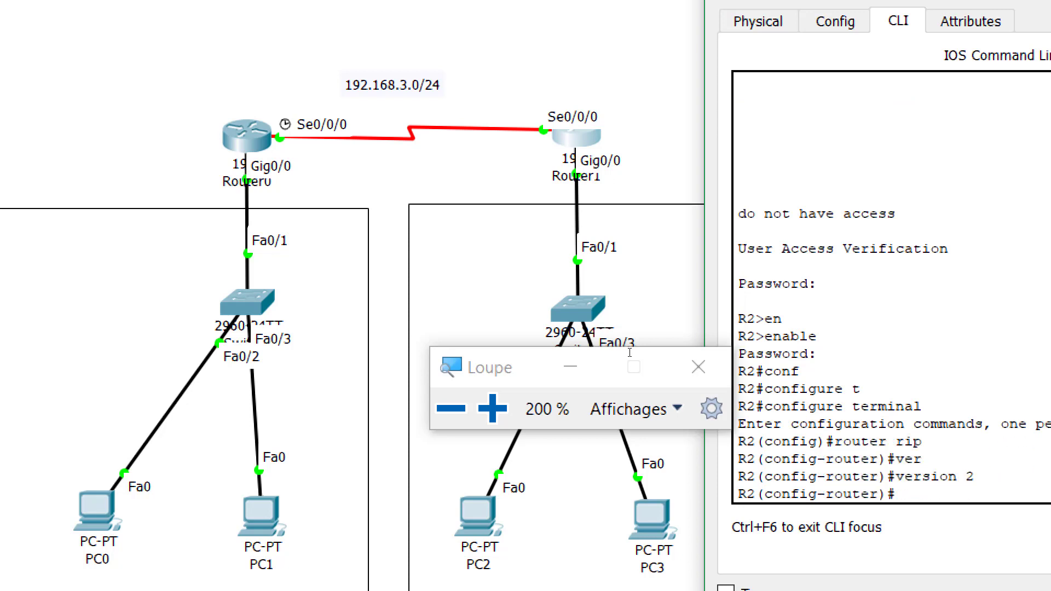
Advertise networks 192.168.2.0 and 192.168.3.0 in R2's RIP process
type("net")
key("Tab")
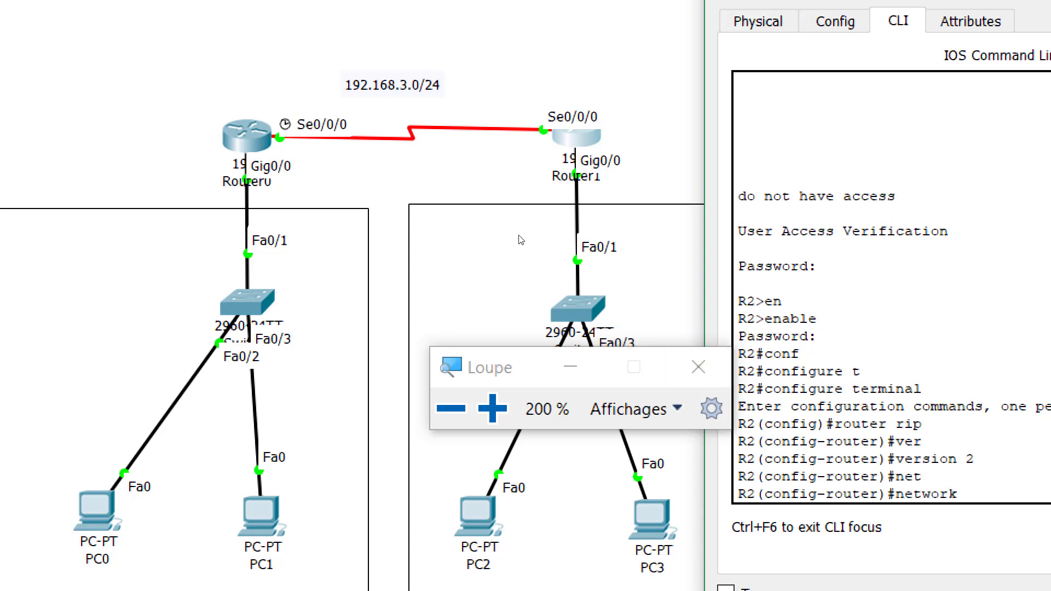
type("192.168.2.0")
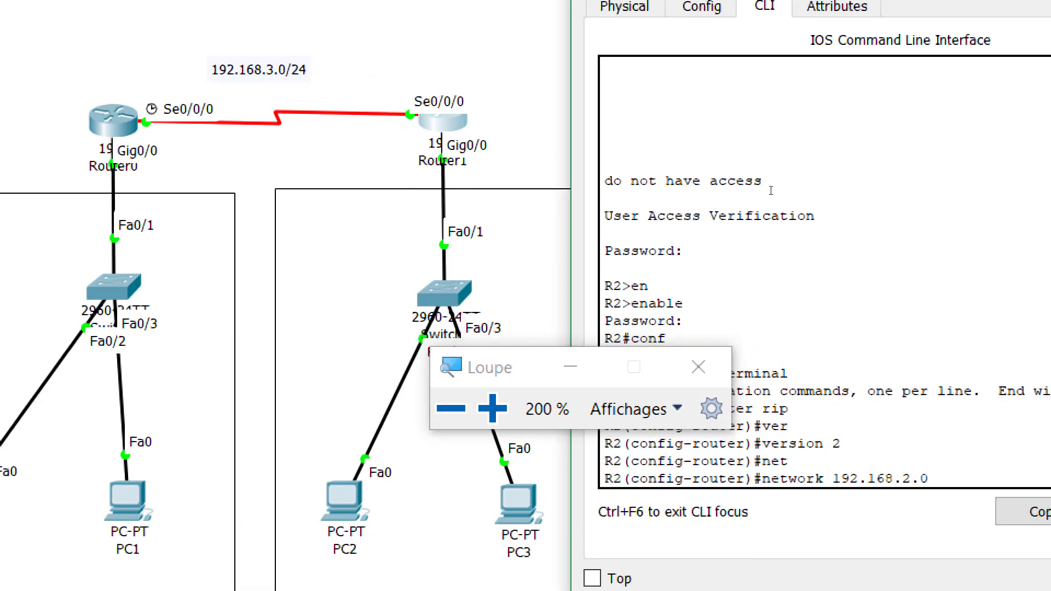
key("Return")
type("net")
key("Tab")
type("19")
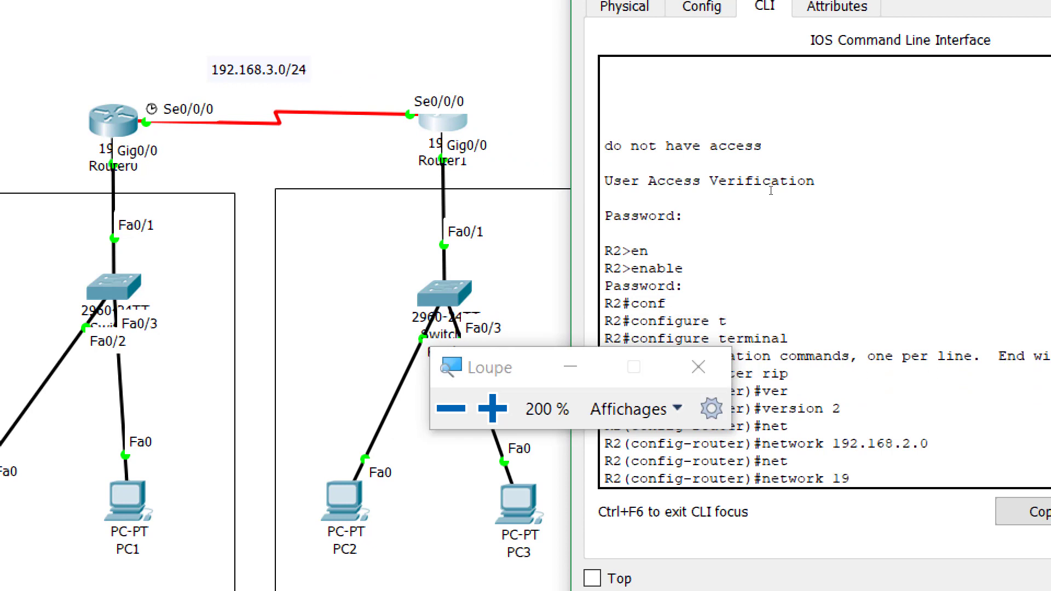
type("2.168.3.0")
key("Return")
Leave configuration mode and save R2's running-config to startup-config
type("end")
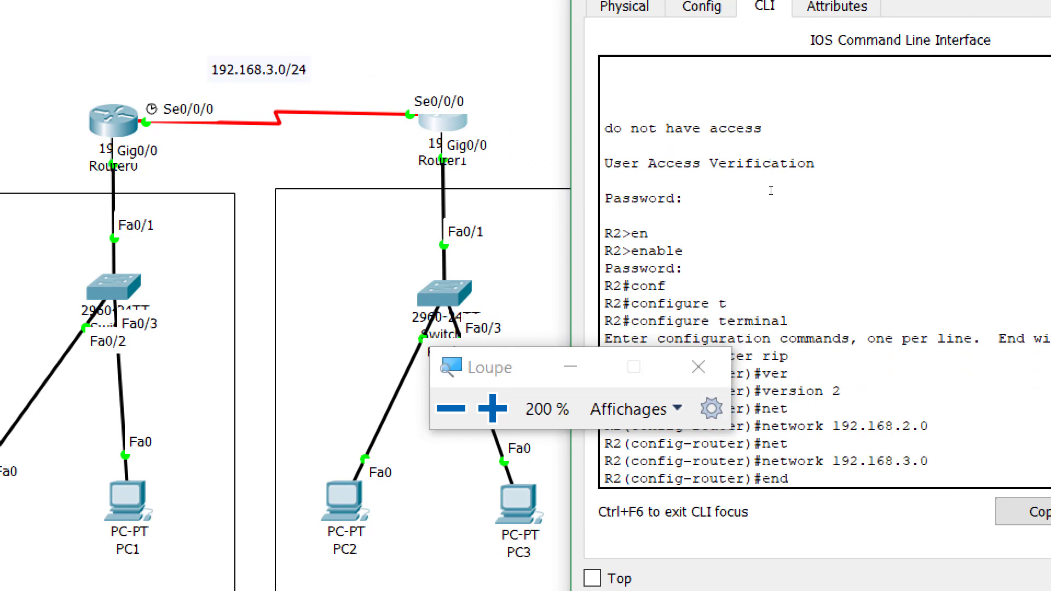
key("Return")
key("Return")
key("Return")
type("cop")
key("Tab")
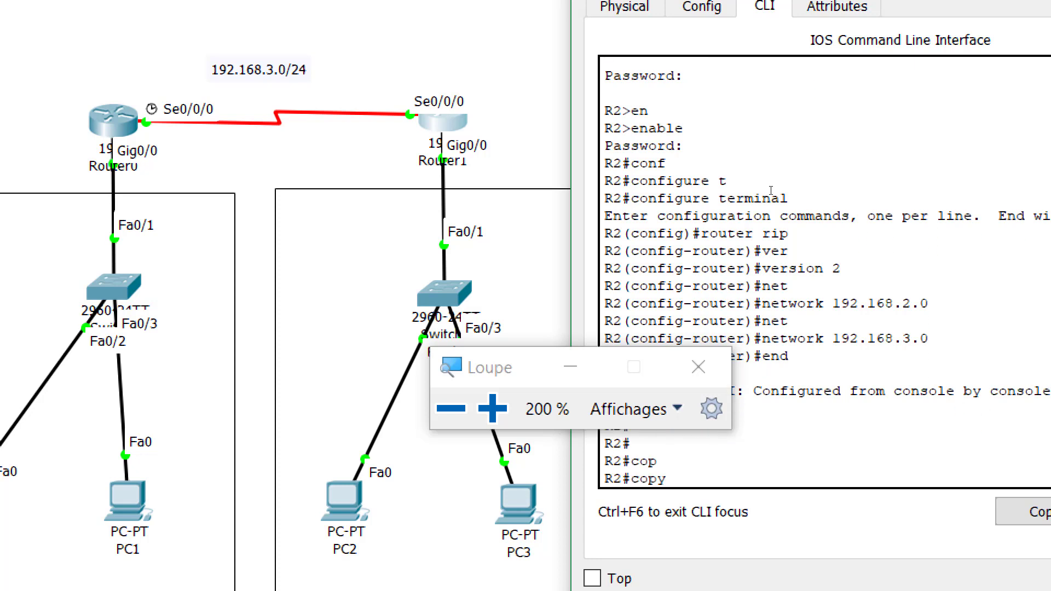
type("r")
key("Tab")
type("s")
key("Tab")
key("Return")
key("Return")
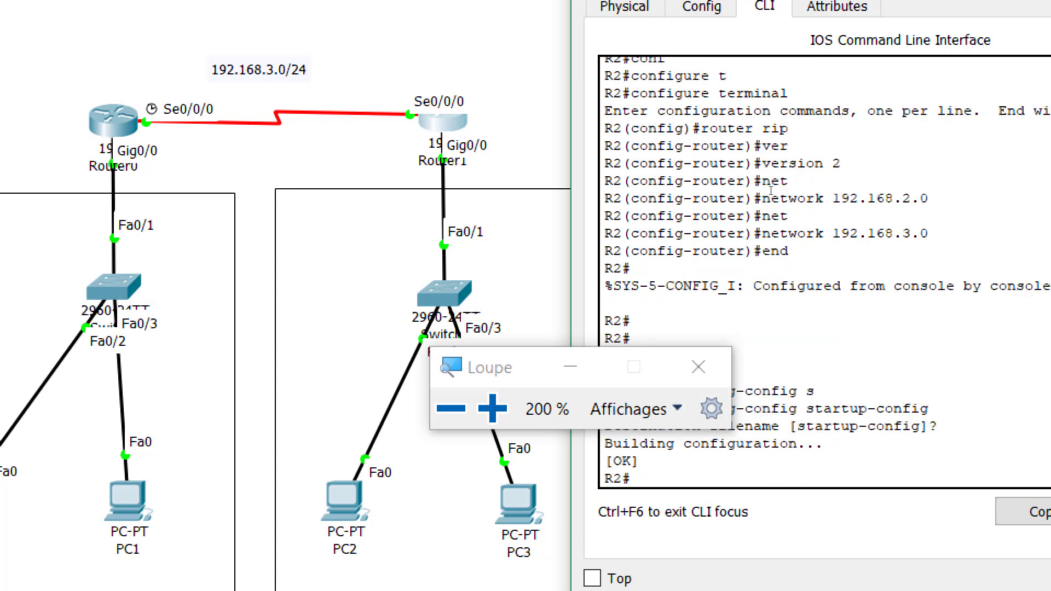
Display R2's routing table with show ip route
type("sh")
key("Tab")
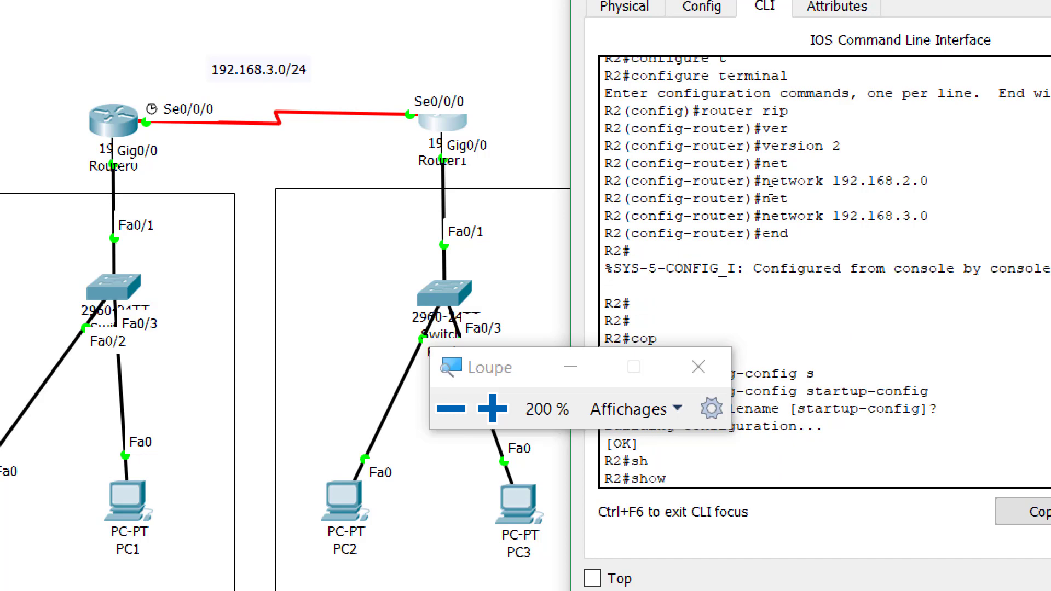
type("ip route")
key("Return")
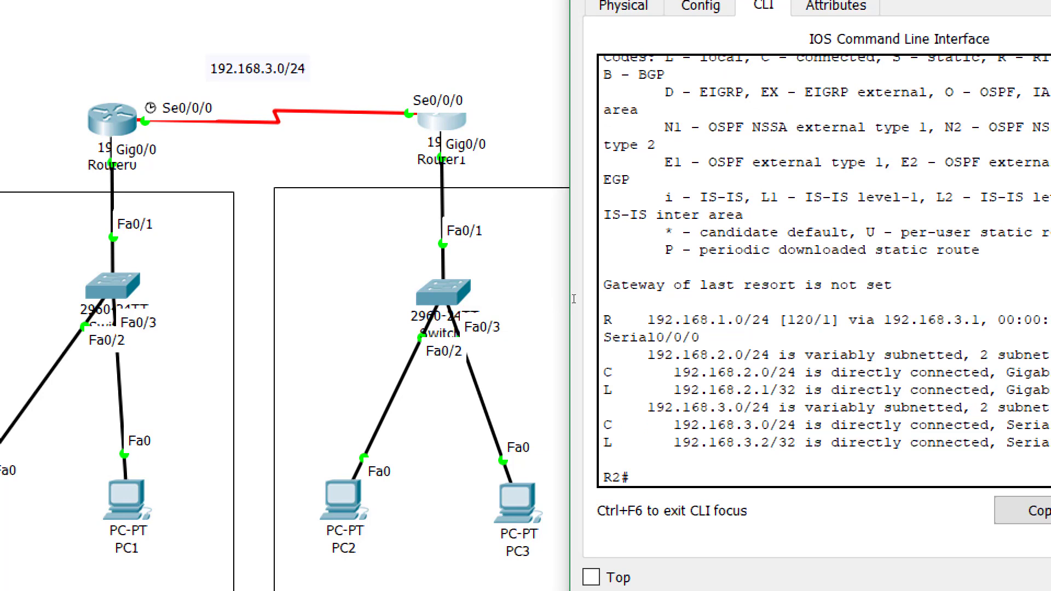
On R2, highlight the connected 192.168.2.0/24 and 192.168.3.0/24 routes and the R-marked 192.168.1.0 route
left_click_drag(604, 368, 823, 390)
left_click_drag(700, 424, 804, 425)
left_click_drag(709, 320, 717, 319)
left_click_drag(555, 258, 459, 258)
left_click_drag(413, 333, 421, 333)
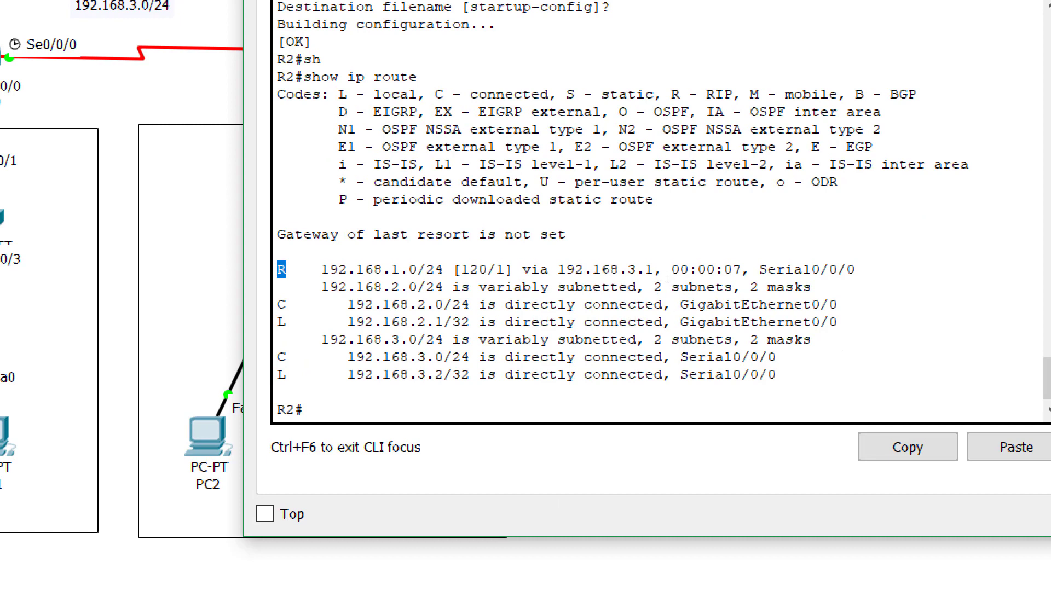
Highlight that route's next hop 192.168.3.1 and outgoing interface Serial0/0/0
left_click_drag(654, 274, 549, 274)
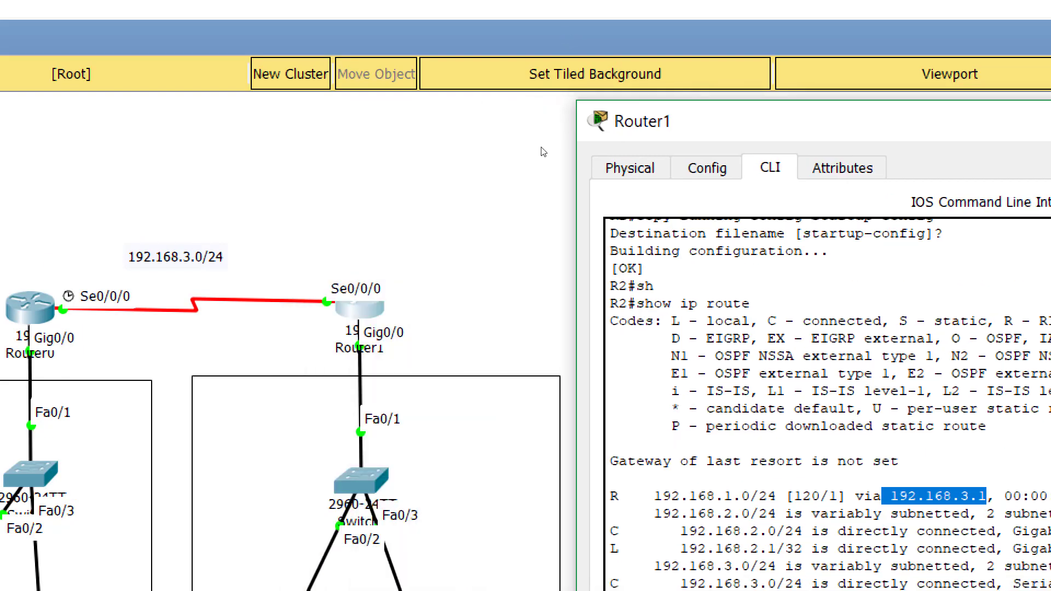
left_click(541, 147)
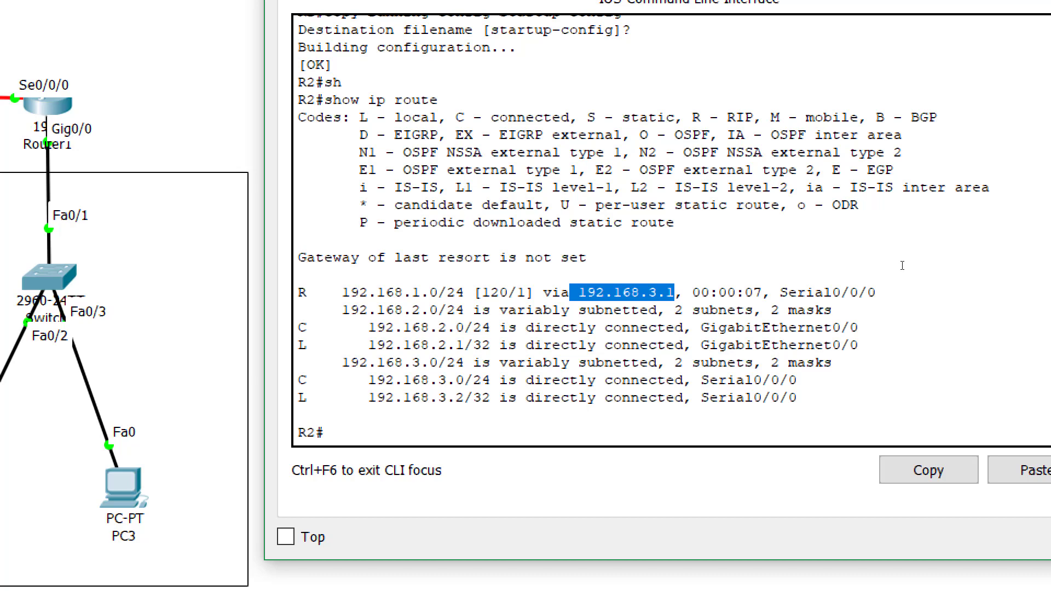
left_click_drag(867, 292, 780, 292)
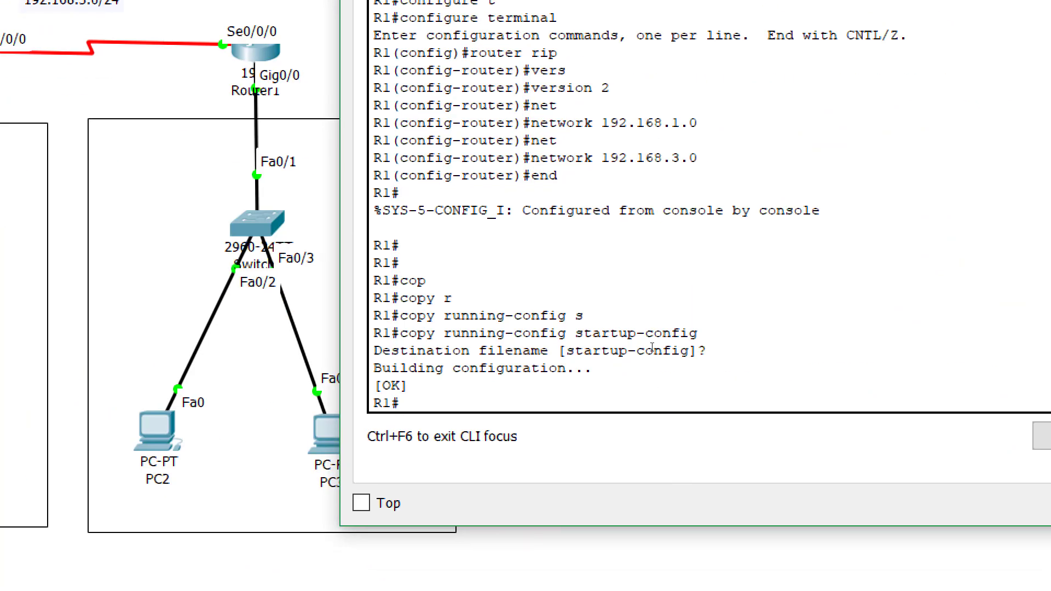
Rerun show ip route on R1 and mark the RIP route to 192.168.2.0/24
key("Up")
key("Up")
key("Up")
key("Return")
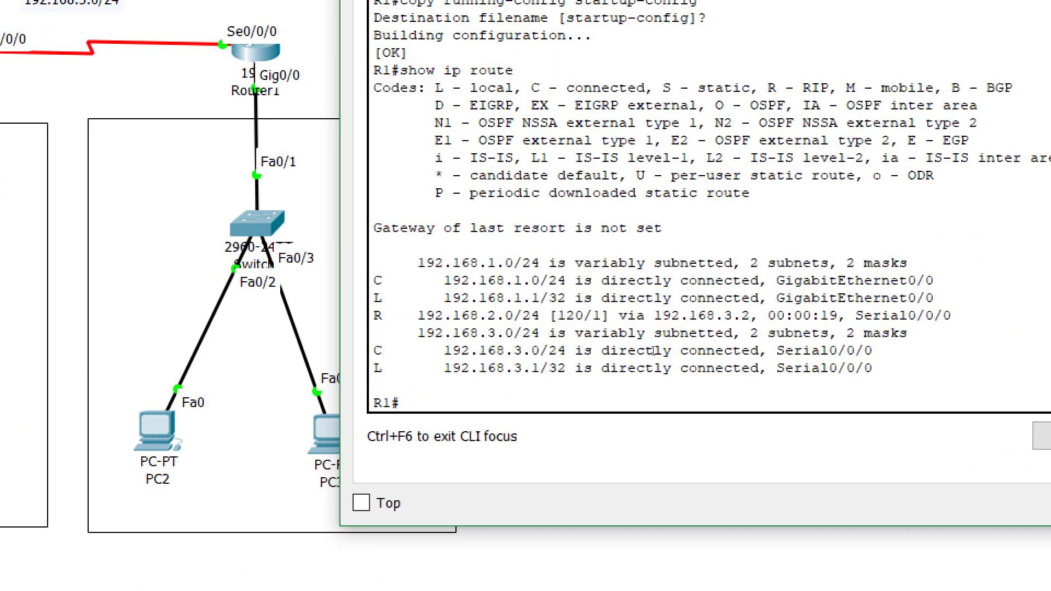
triple_click(615, 306)
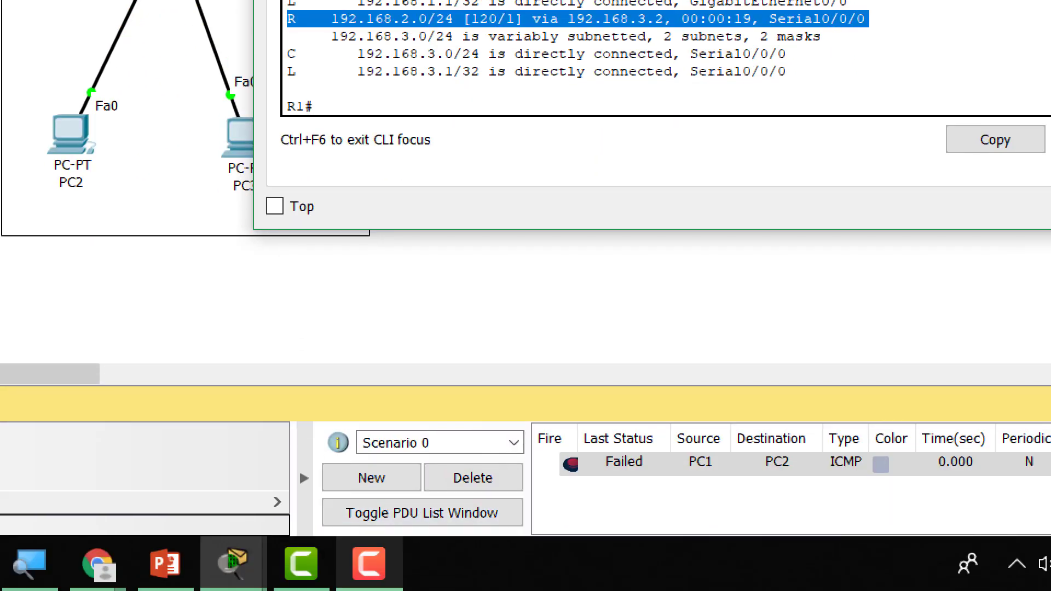
Hide the router's command window and re-send the failed PC1-to-PC2 ping
left_click(99, 572)
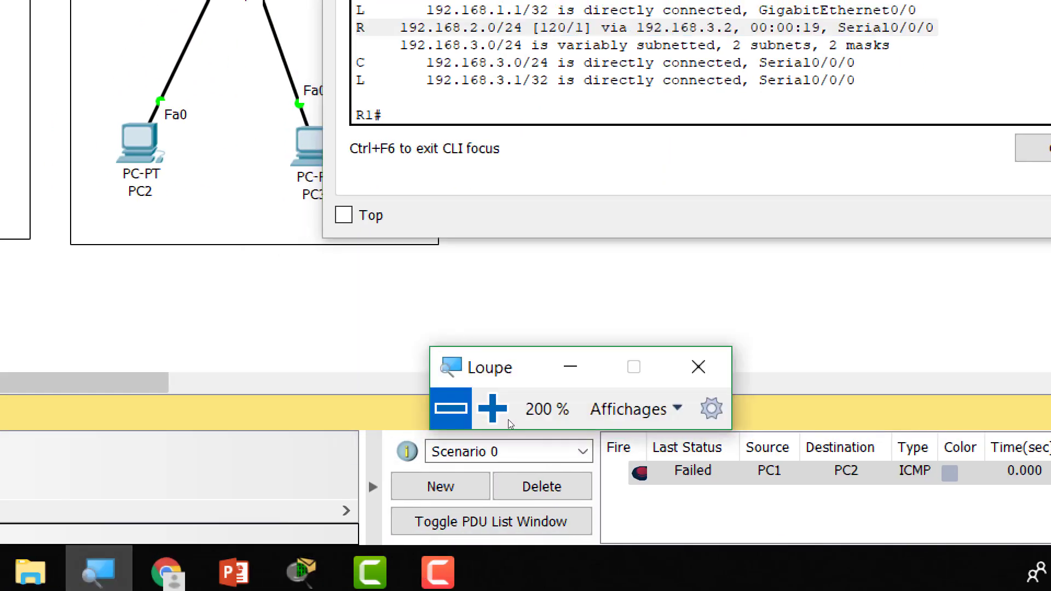
left_click(601, 499)
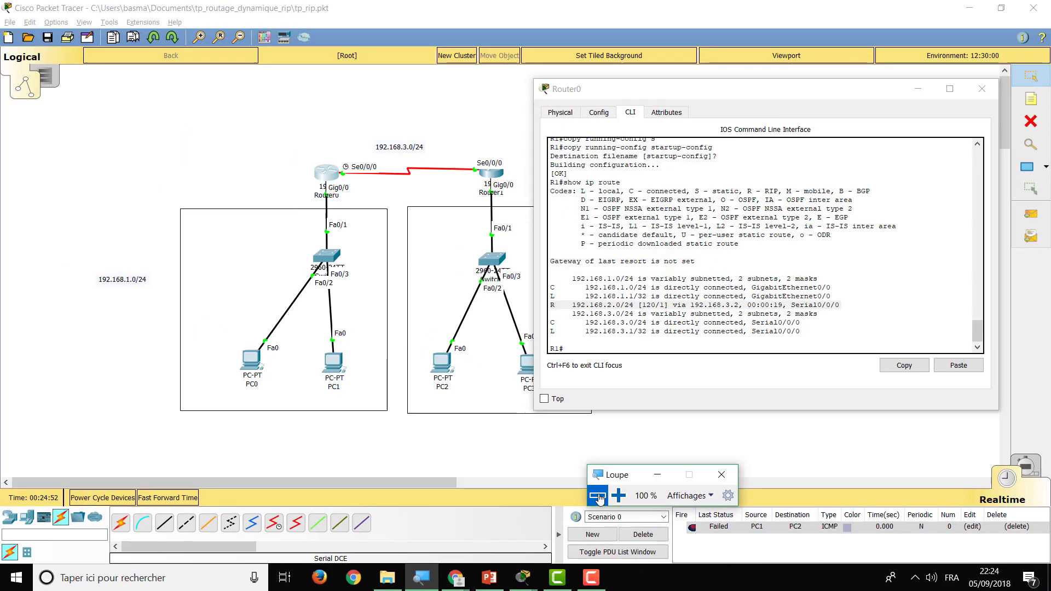
left_click(920, 91)
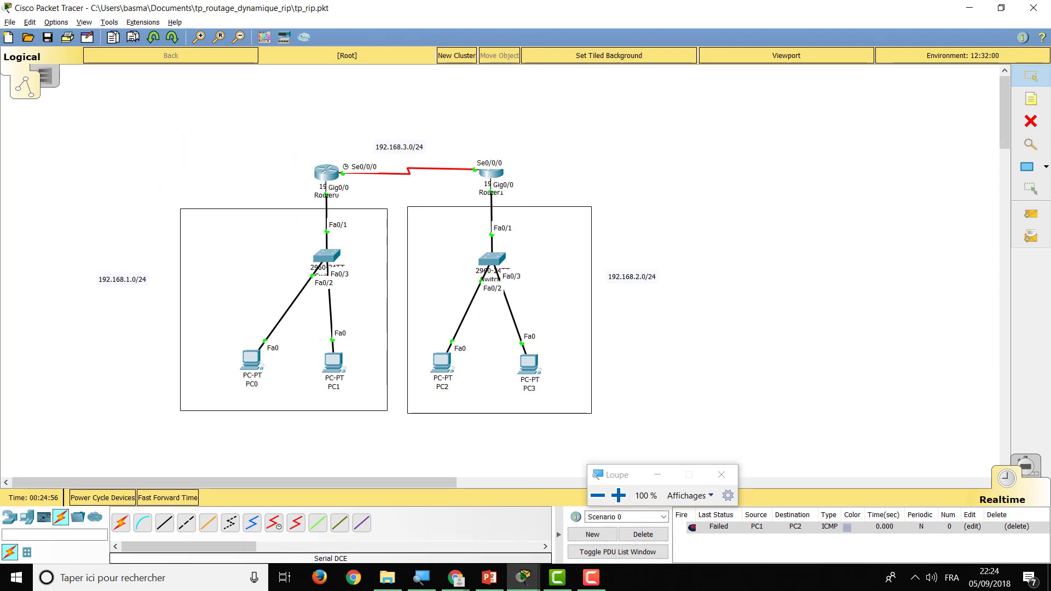
left_click(692, 526)
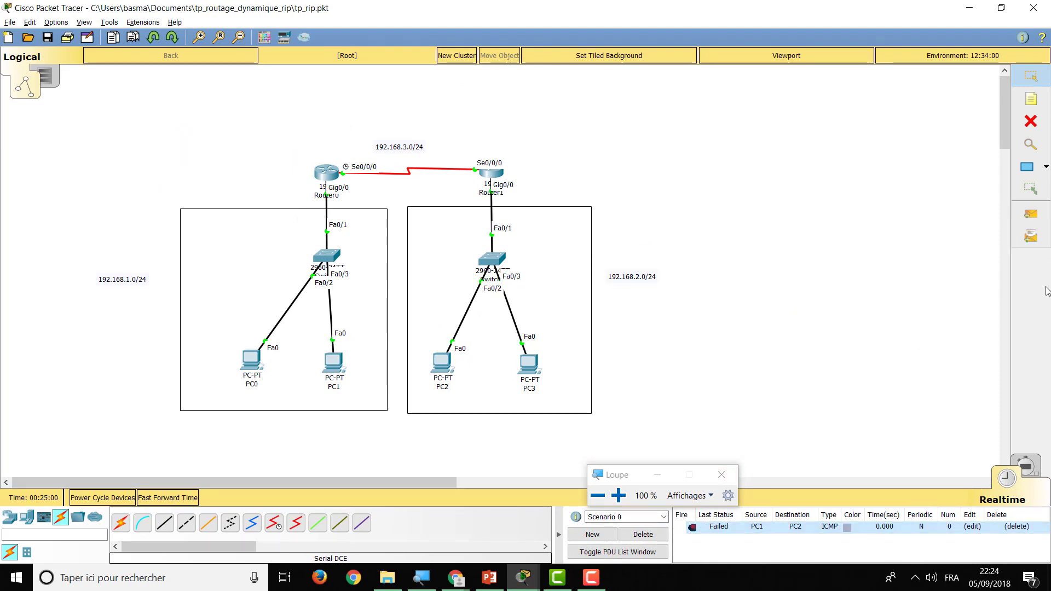
Send a simple PDU from PC0 to PC2, then clear the ping list
left_click(1030, 213)
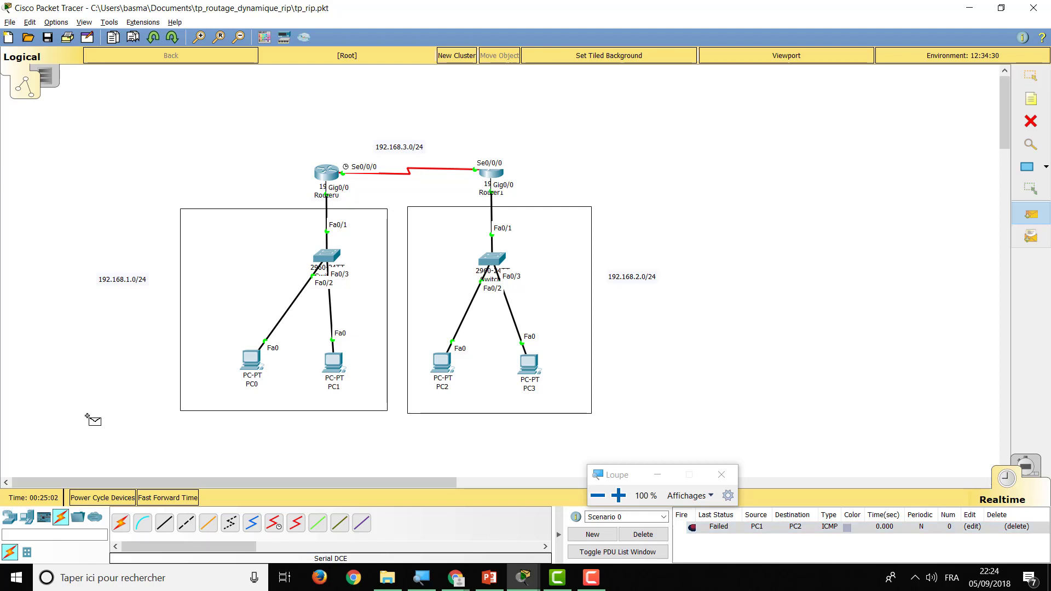
left_click(253, 361)
left_click(442, 360)
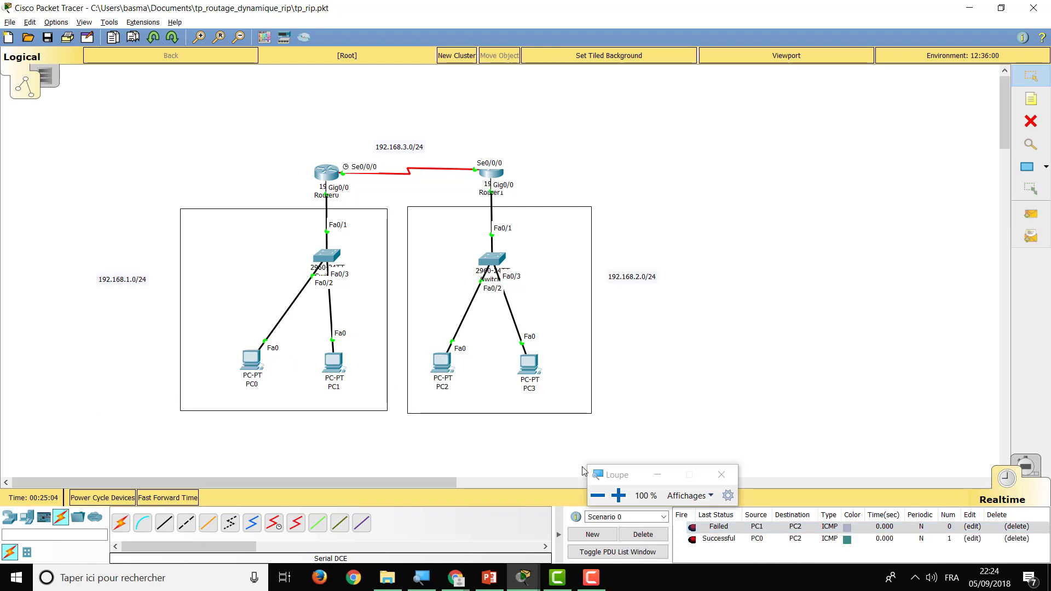
left_click(643, 534)
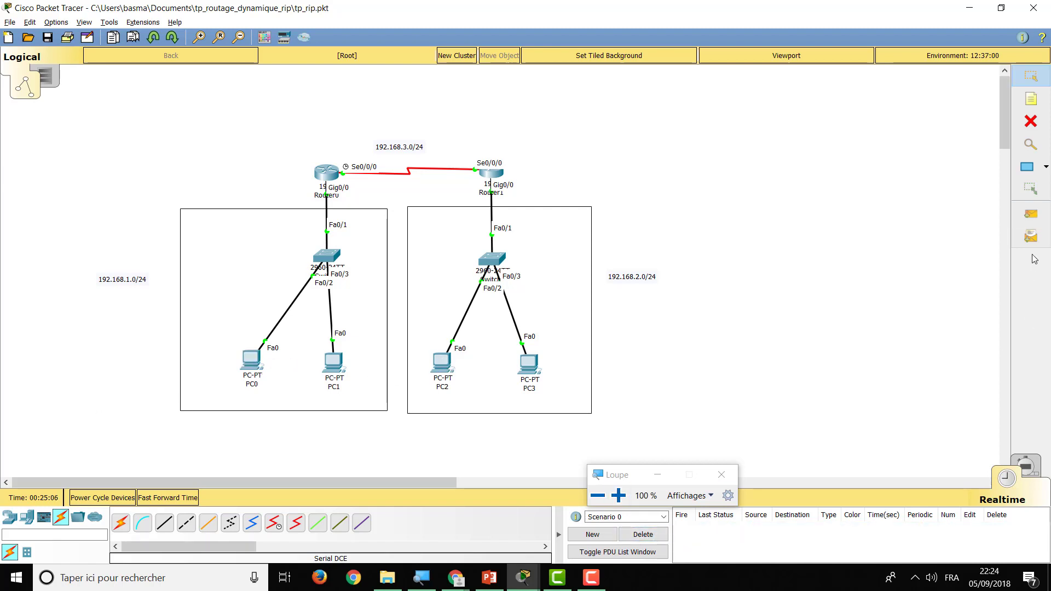
Add simple PDUs from PC3 to PC1 and from PC3 to Router0
left_click(1030, 213)
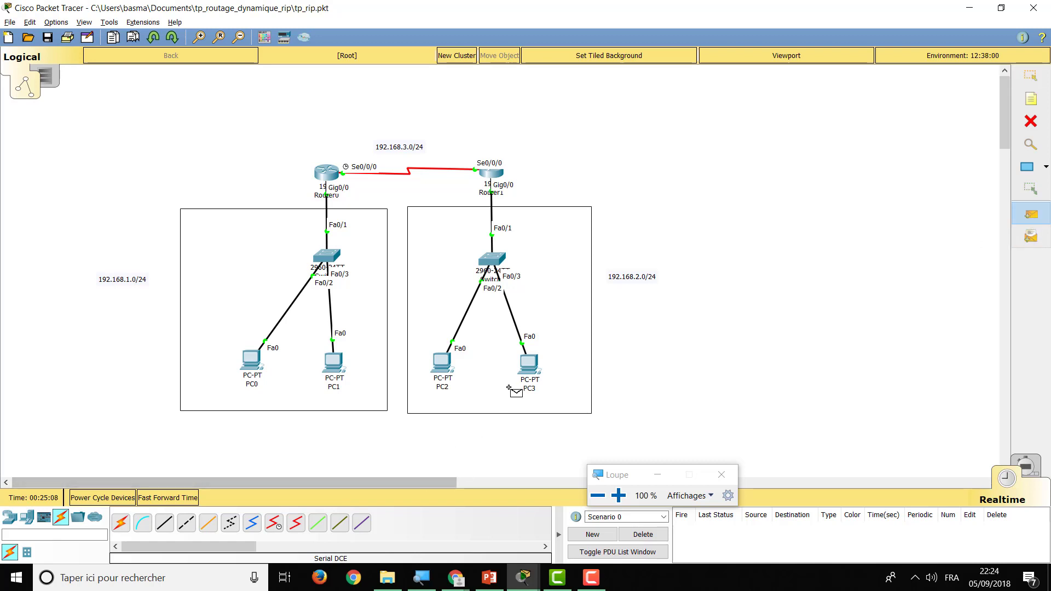
left_click(517, 365)
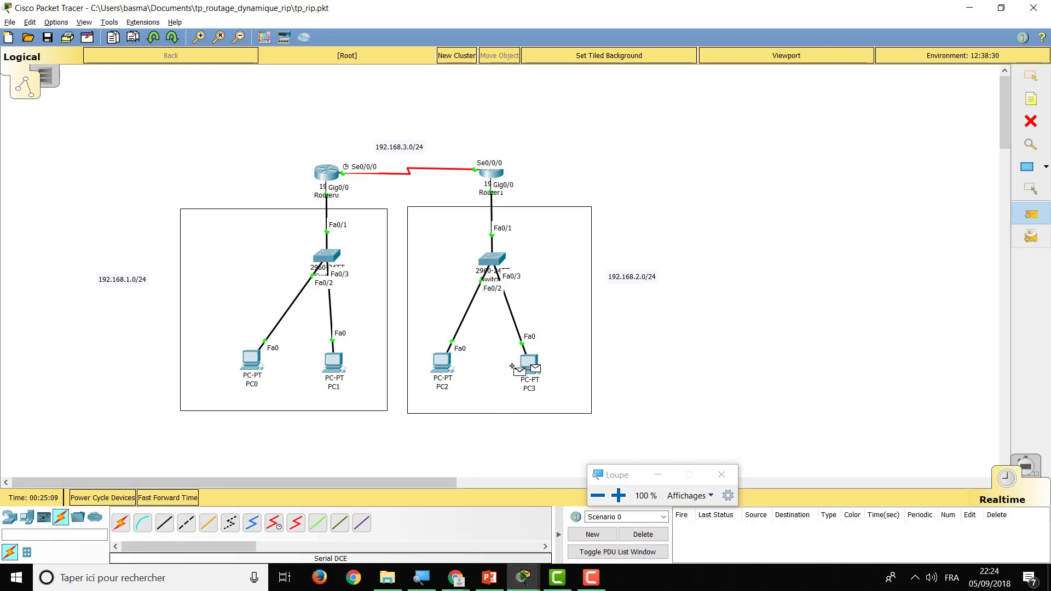
left_click(332, 360)
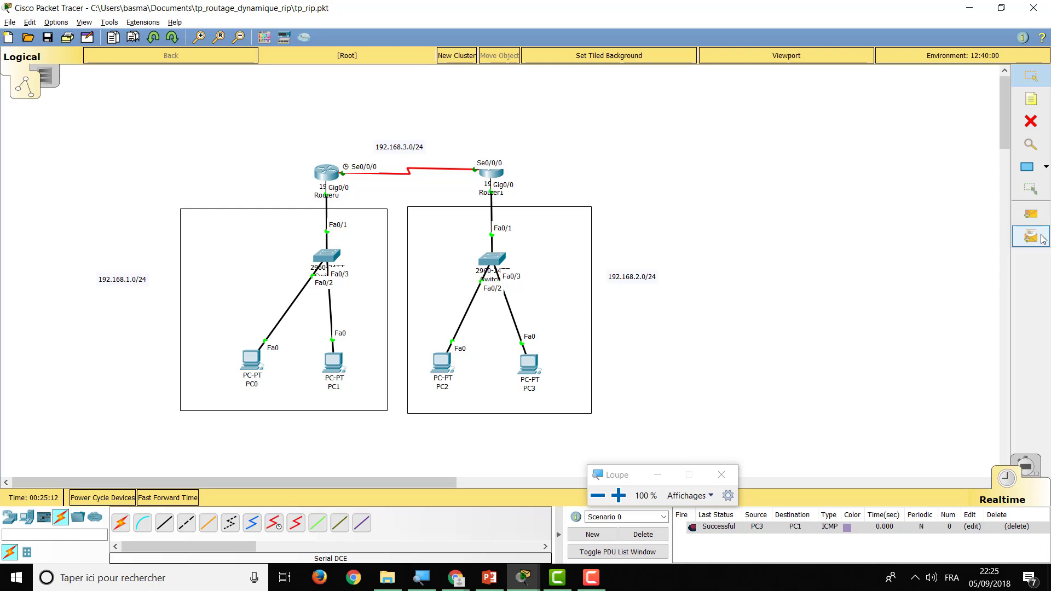
left_click(1022, 215)
left_click(529, 363)
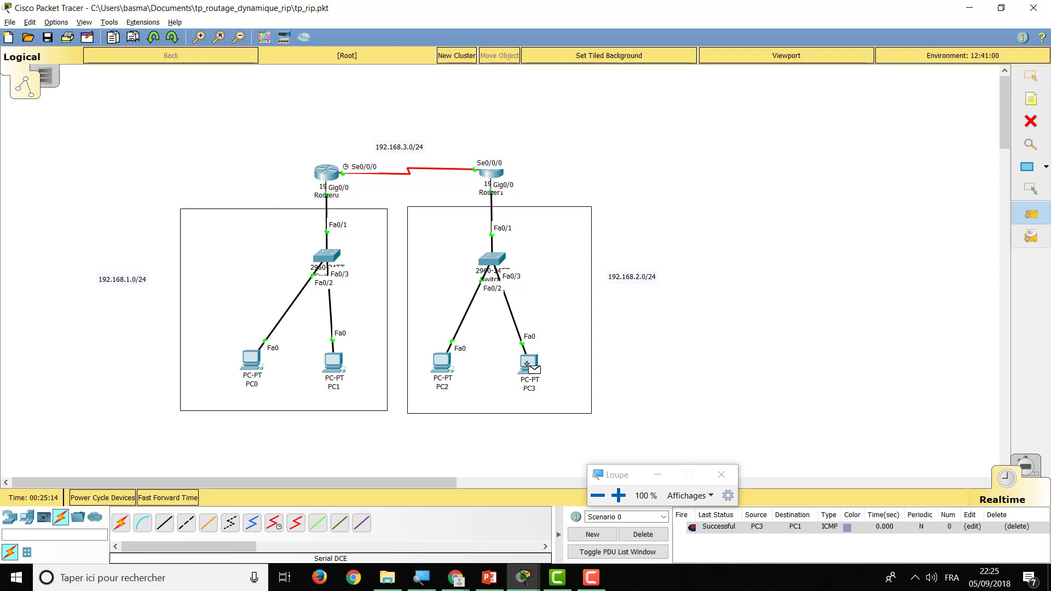
left_click(329, 171)
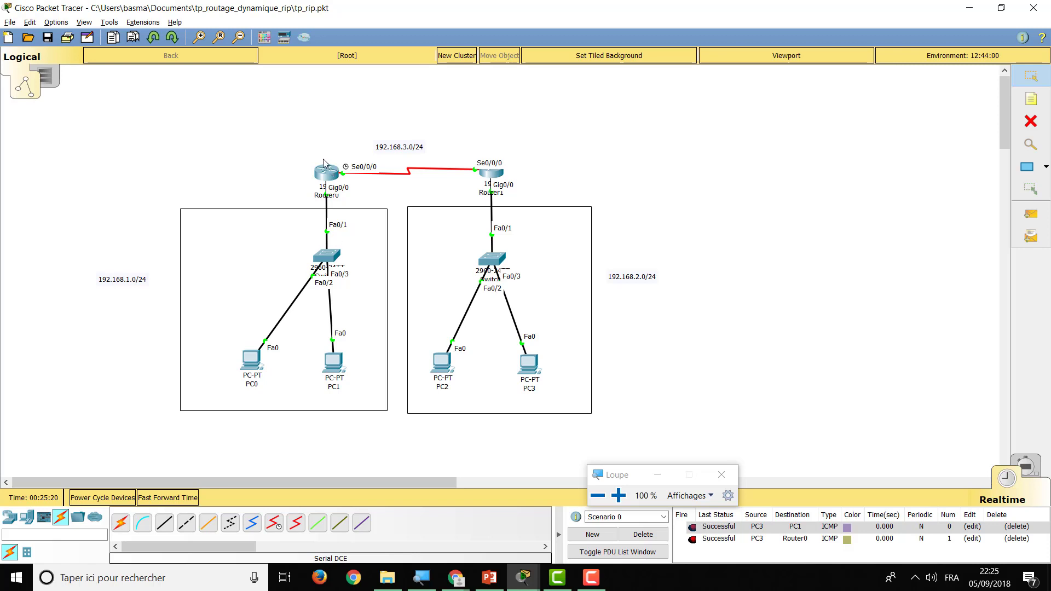
mouse_move(324, 172)
Open PC3's Command Prompt and telnet into R1 at 192.168.1.1
left_click(526, 369)
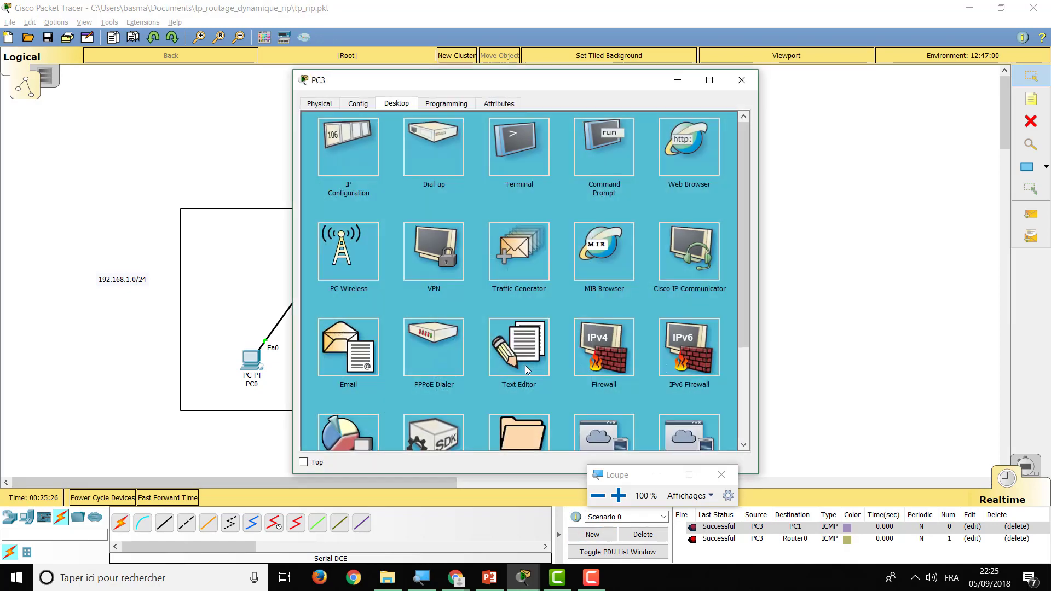
left_click(604, 143)
left_click_drag(597, 83, 742, 89)
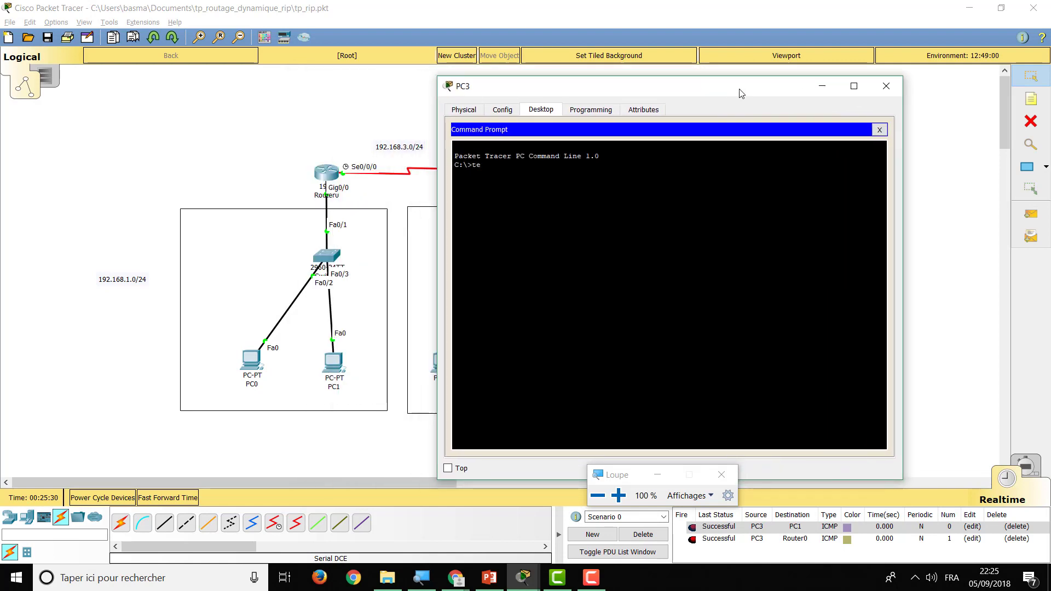
type("telnet 192.168.1.1")
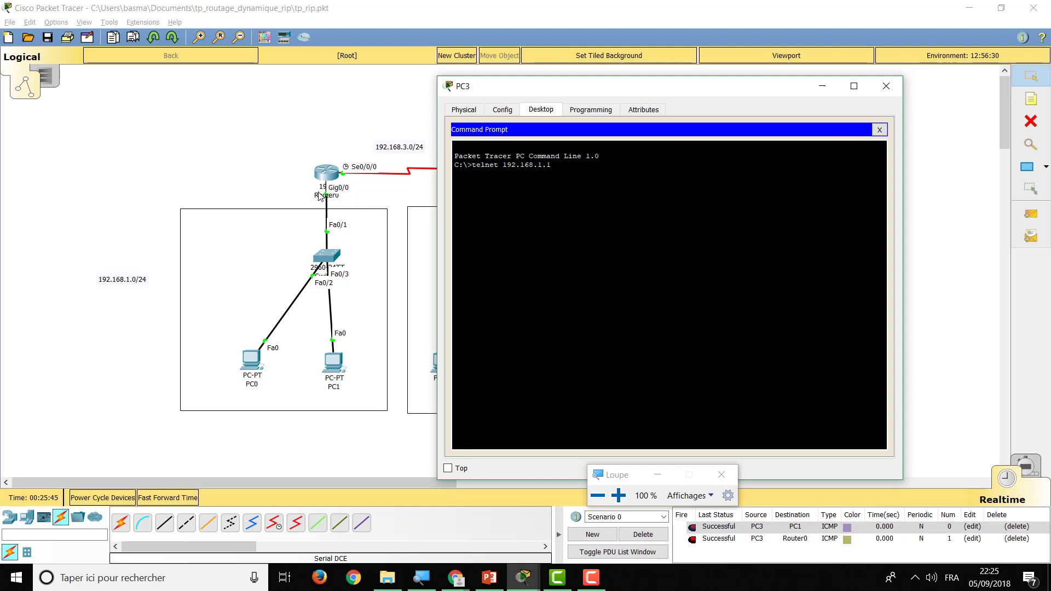
key("Return")
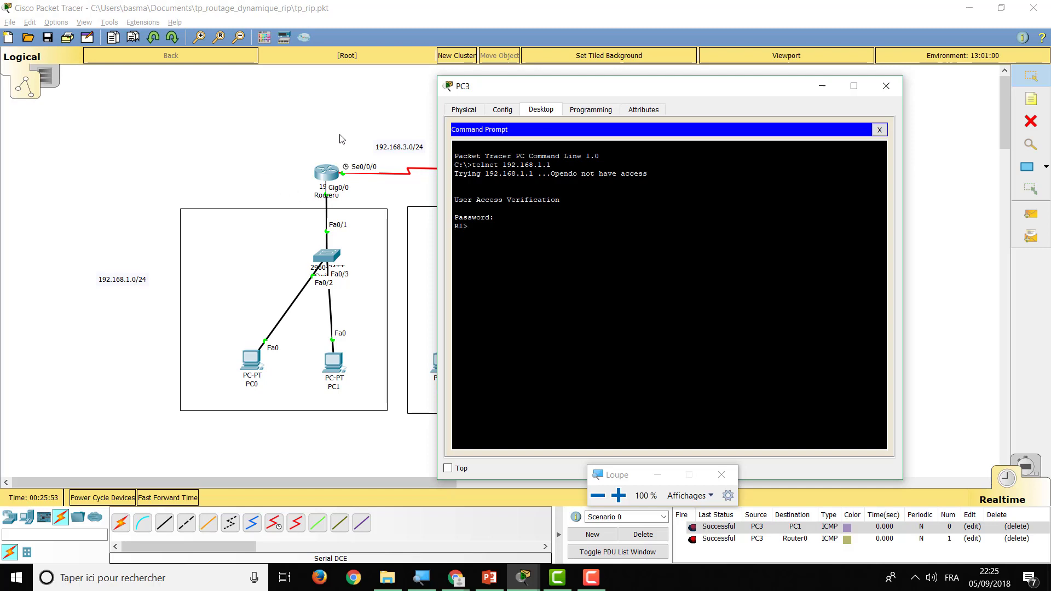
Enter privileged mode on R1 with enable and its password
left_click_drag(506, 93, 684, 95)
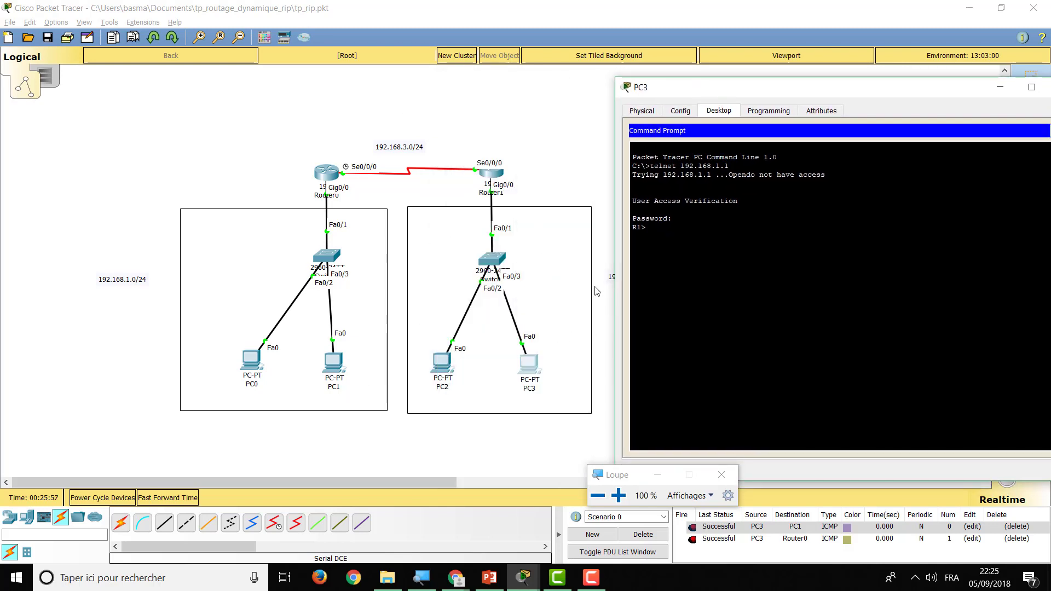
type("en")
key("Tab")
key("Return")
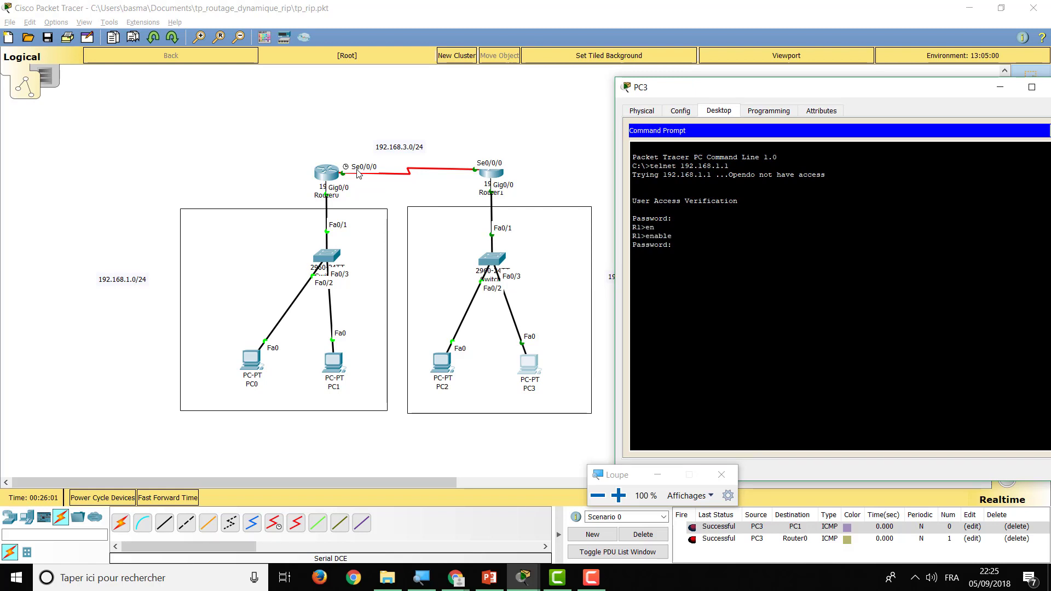
key("Return")
Run show running-config on R1 and page through the output
type("sh")
key("Tab")
type("r")
key("Tab")
key("Return")
key("Return")
key("Return")
key("Return")
key("Return")
key("Return")
key("Return")
key("Return")
key("Return")
key("Return")
key("Return")
key("Return")
key("Return")
key("Return")
key("Return")
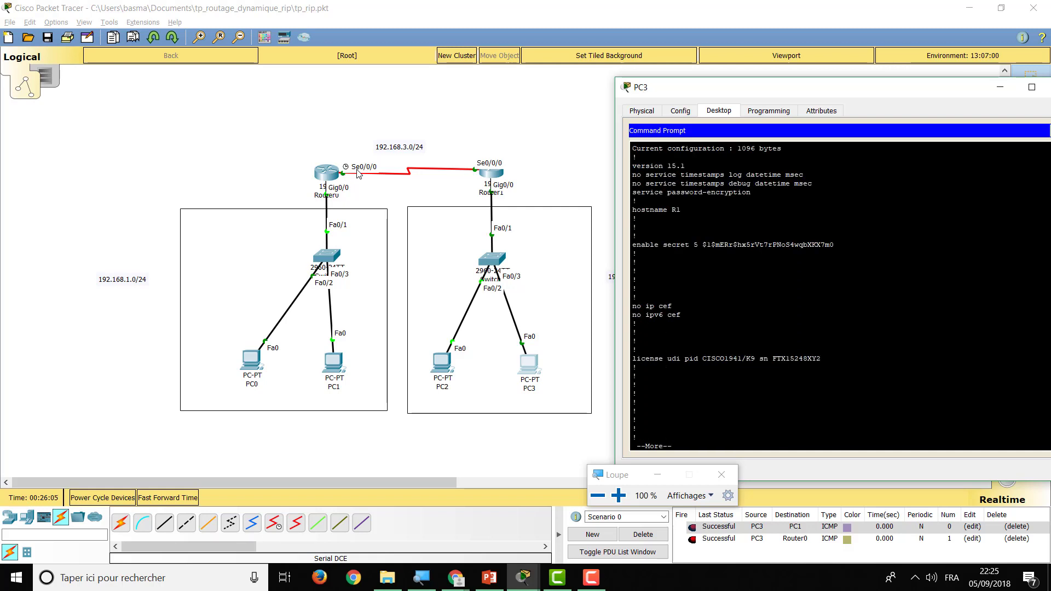
key("Return")
key("Return")
key("Return")
key("Return")
key("Return")
key("Return")
key("Return")
key("Return")
key("Return")
key("Return")
key("Return")
key("Return")
key("Return")
key("Return")
key("Return")
key("Return")
key("Return")
key("Return")
key("Return")
key("Return")
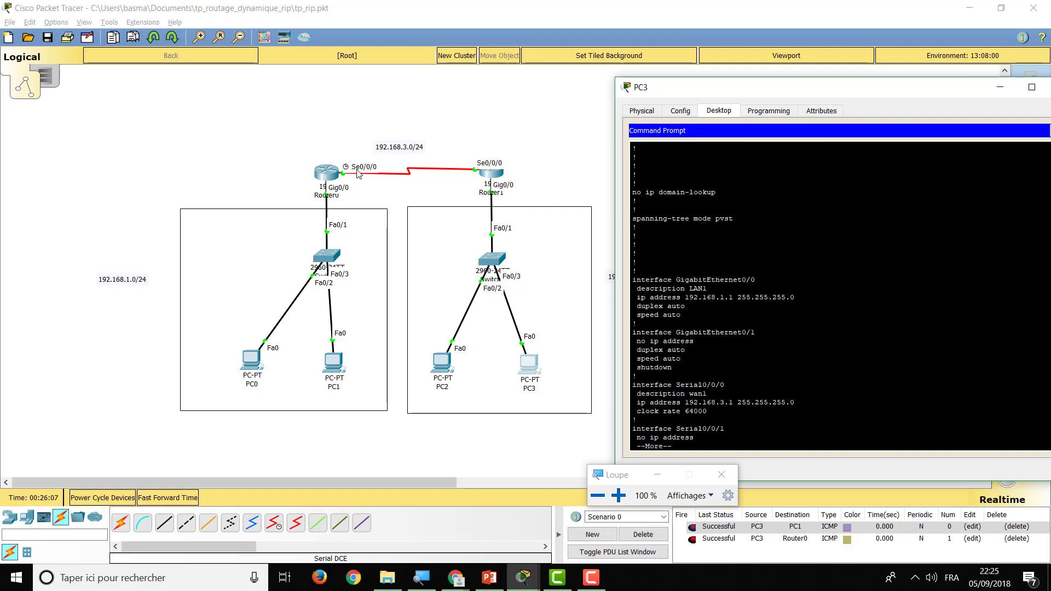
Bring the main topology window to the front over PC3's terminal
left_click(203, 129)
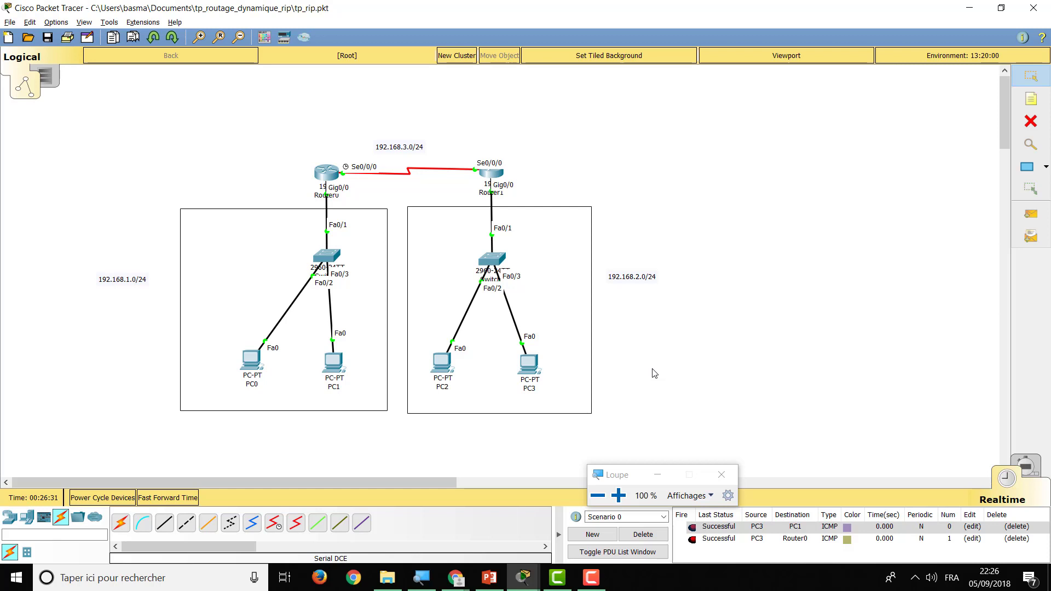
left_click(591, 578)
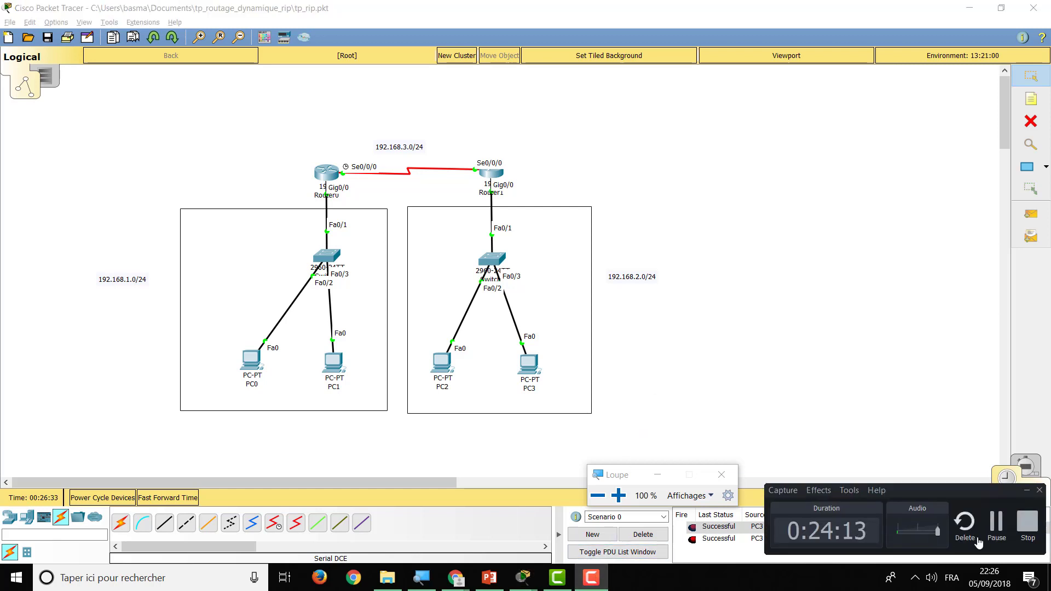